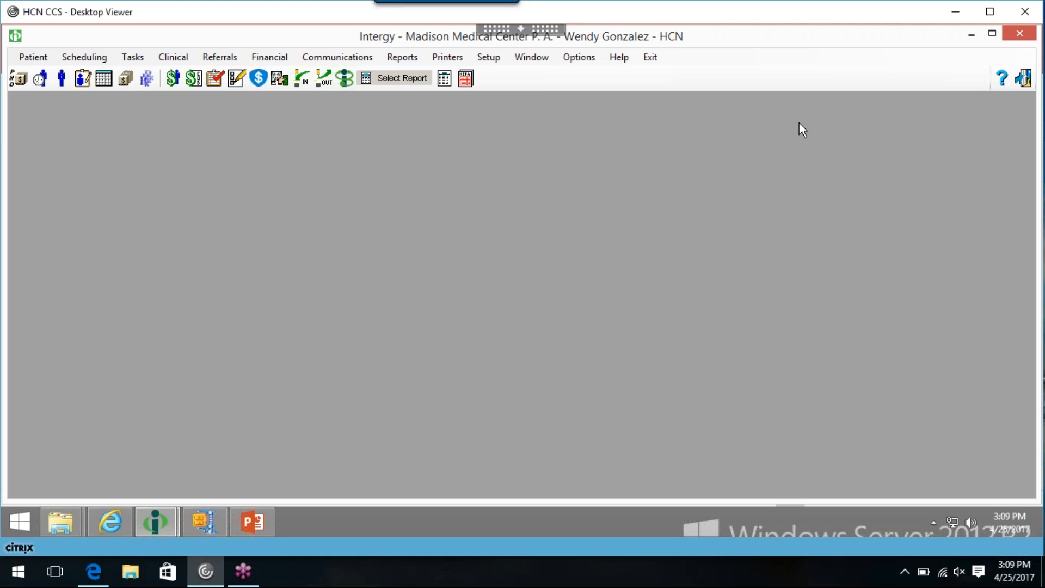
pyautogui.click(173, 57)
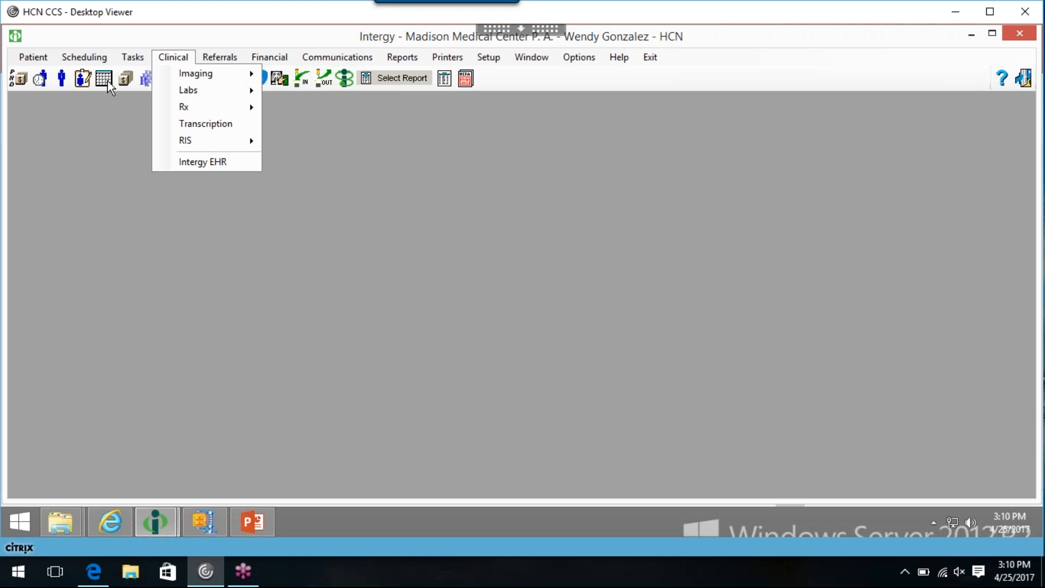
pyautogui.click(110, 174)
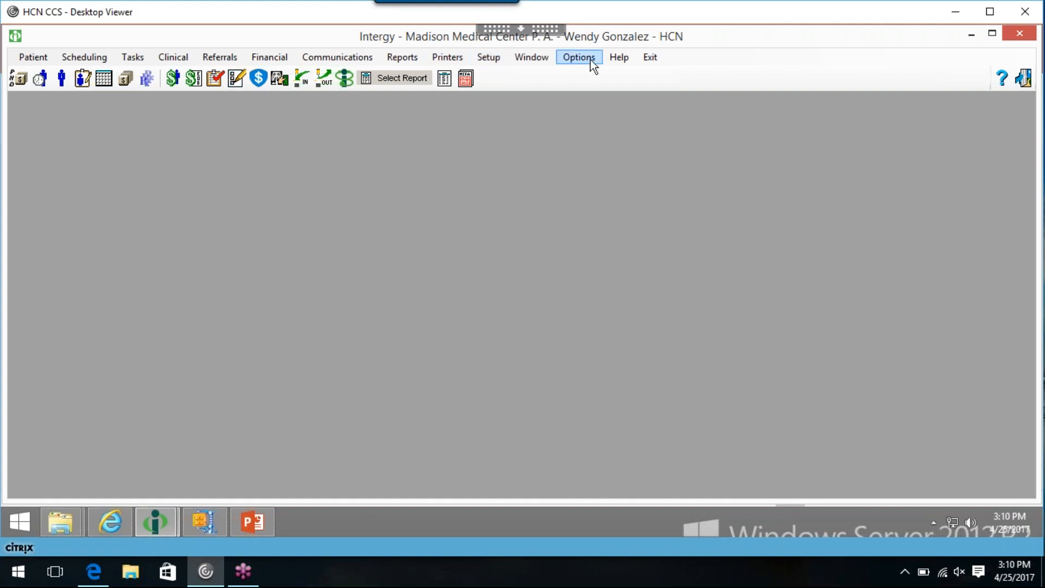
# - Customize the user toolbar by moving the Appointment Scheduler icon to the first position, and save the toolbar
pyautogui.click(625, 61)
pyautogui.moveTo(582, 61)
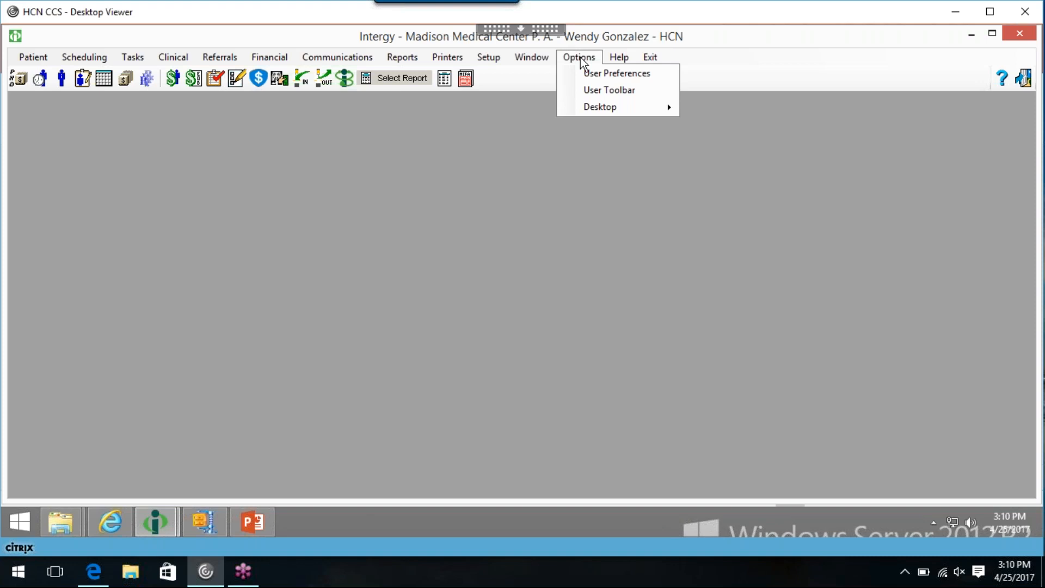
pyautogui.click(626, 93)
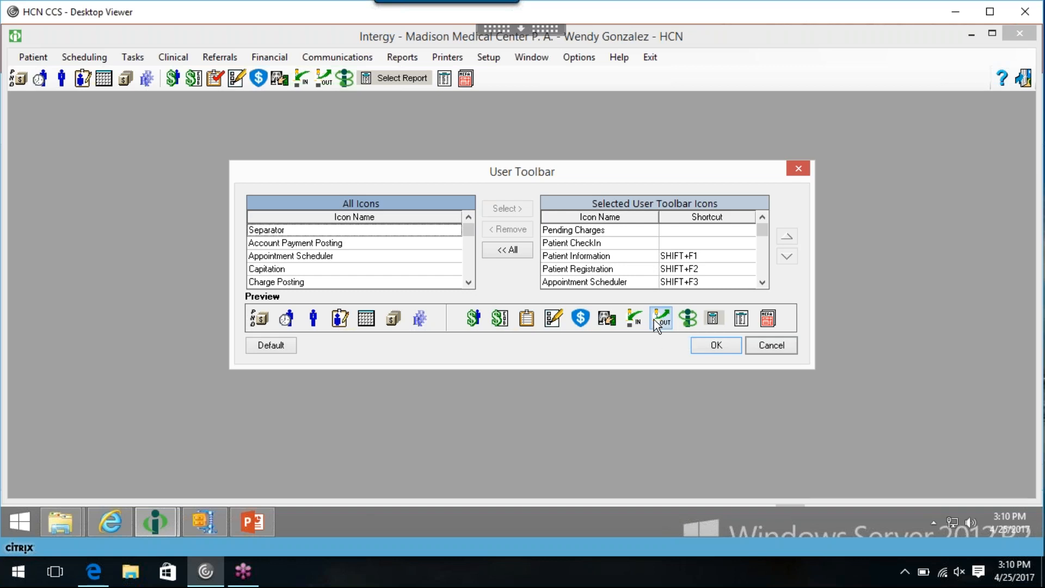
pyautogui.click(367, 324)
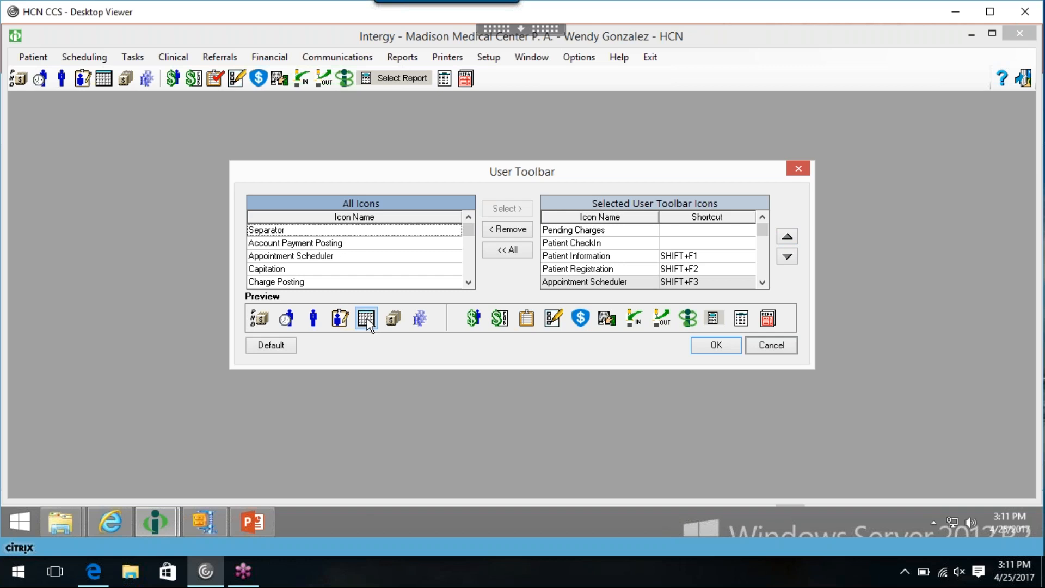
pyautogui.click(787, 238)
pyautogui.click(789, 239)
pyautogui.click(789, 240)
pyautogui.click(789, 238)
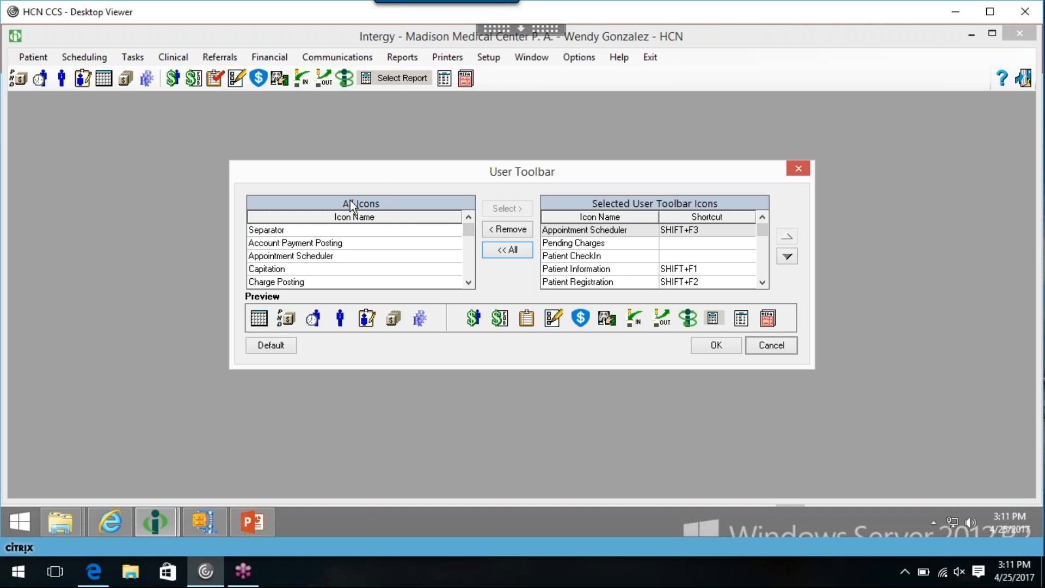
pyautogui.click(295, 257)
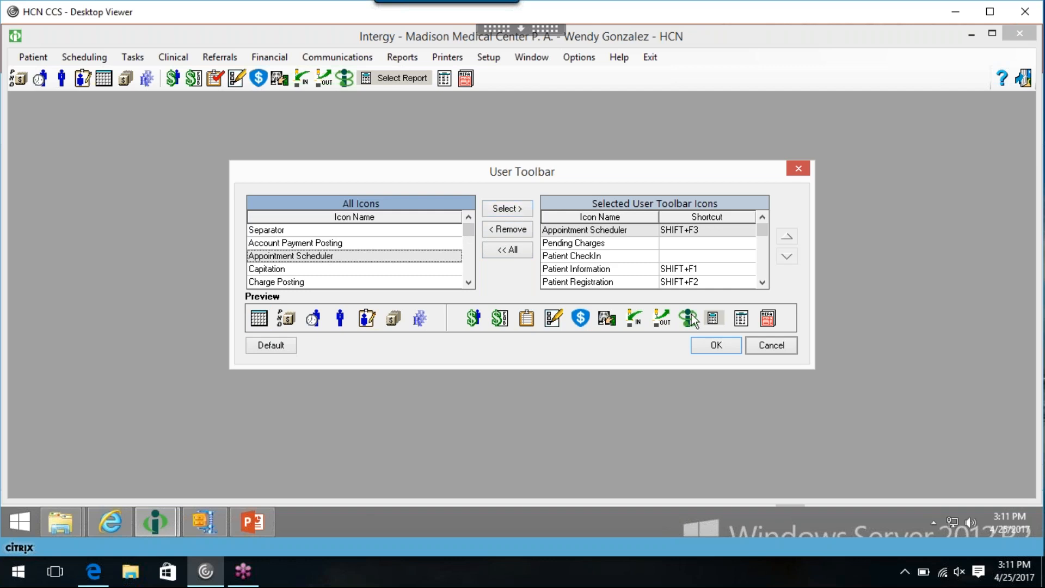
pyautogui.click(729, 349)
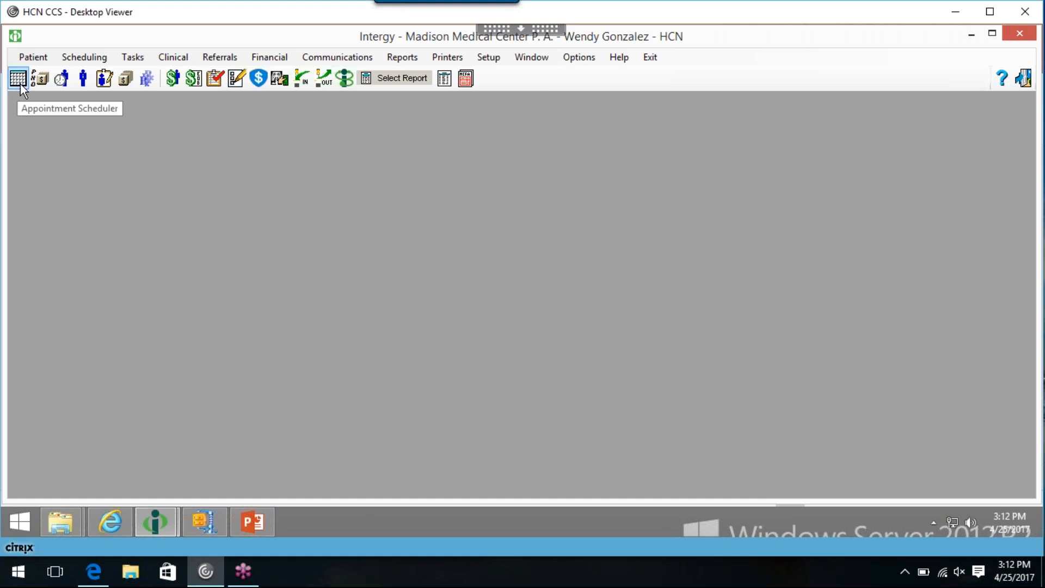
pyautogui.click(75, 56)
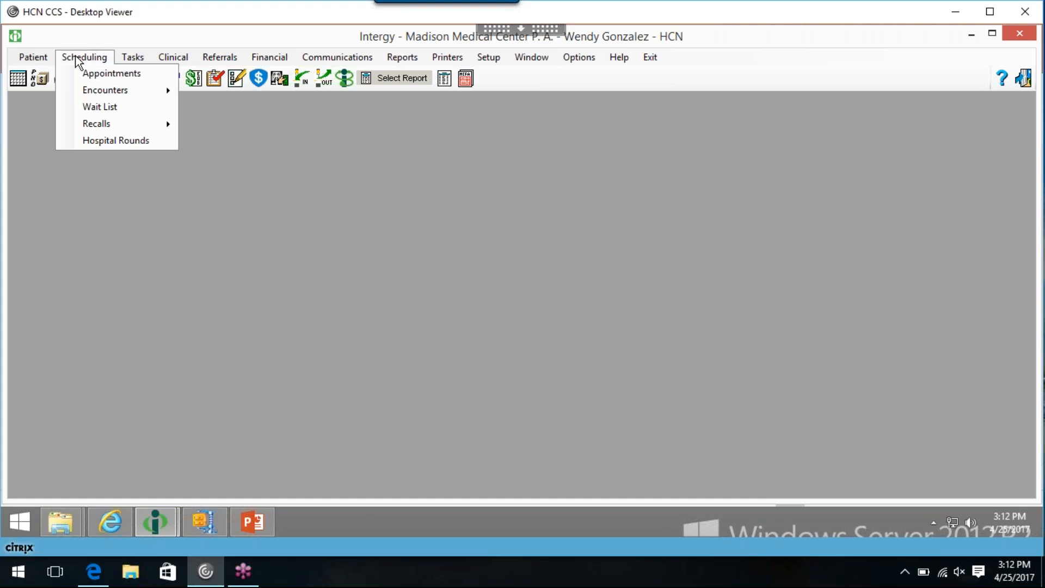
pyautogui.click(211, 328)
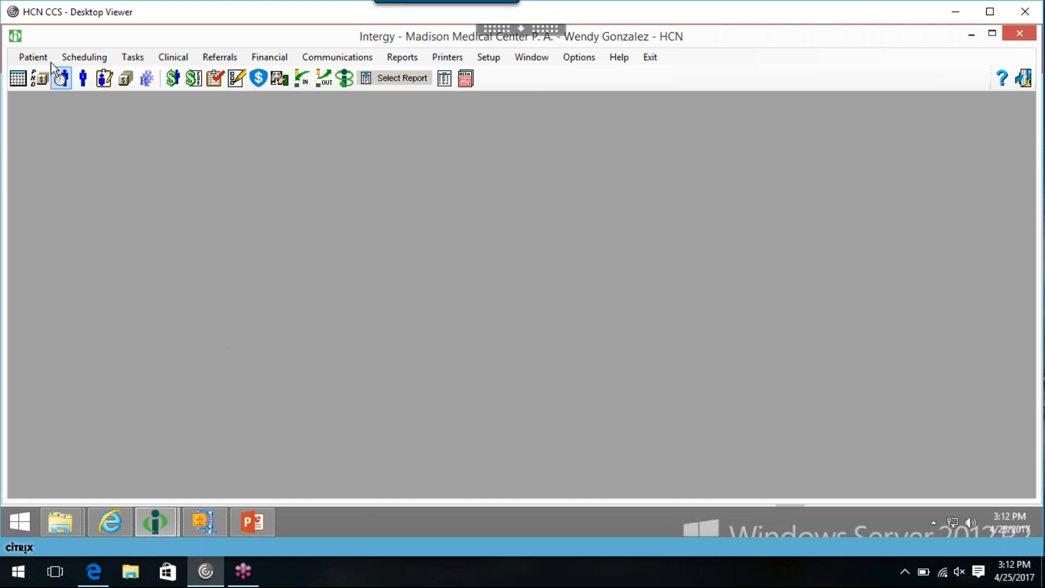
# - Open the Appointment Scheduler and view the provider's schedule for April 27 and 28, 2017, ending on April 26
pyautogui.click(18, 79)
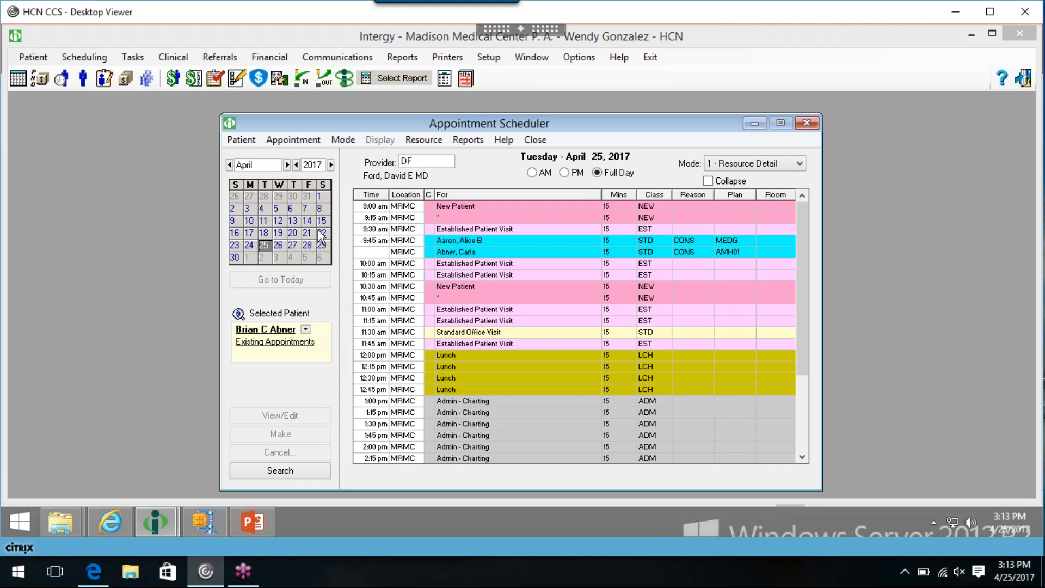
pyautogui.click(280, 246)
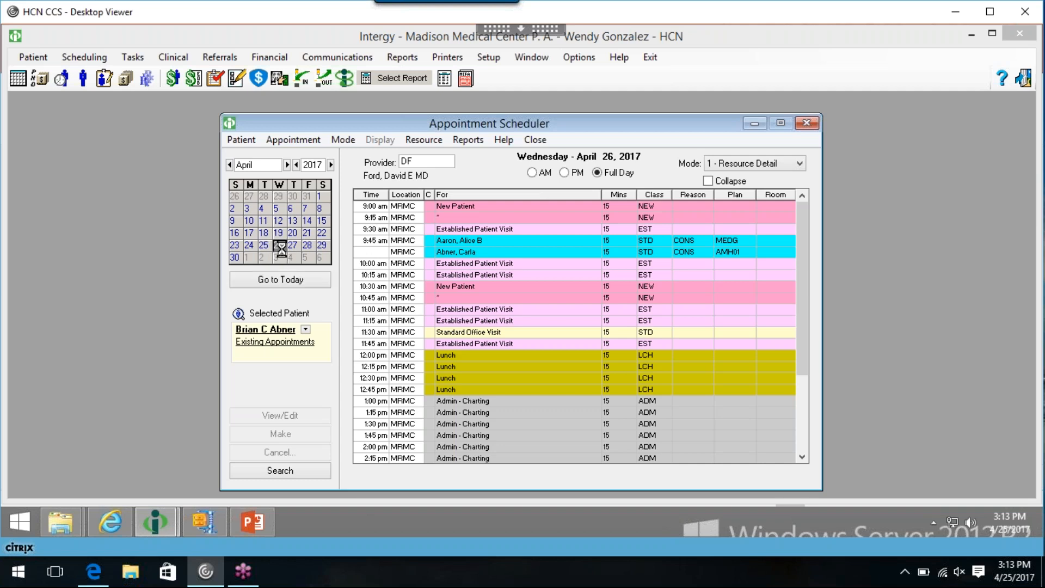
pyautogui.click(291, 248)
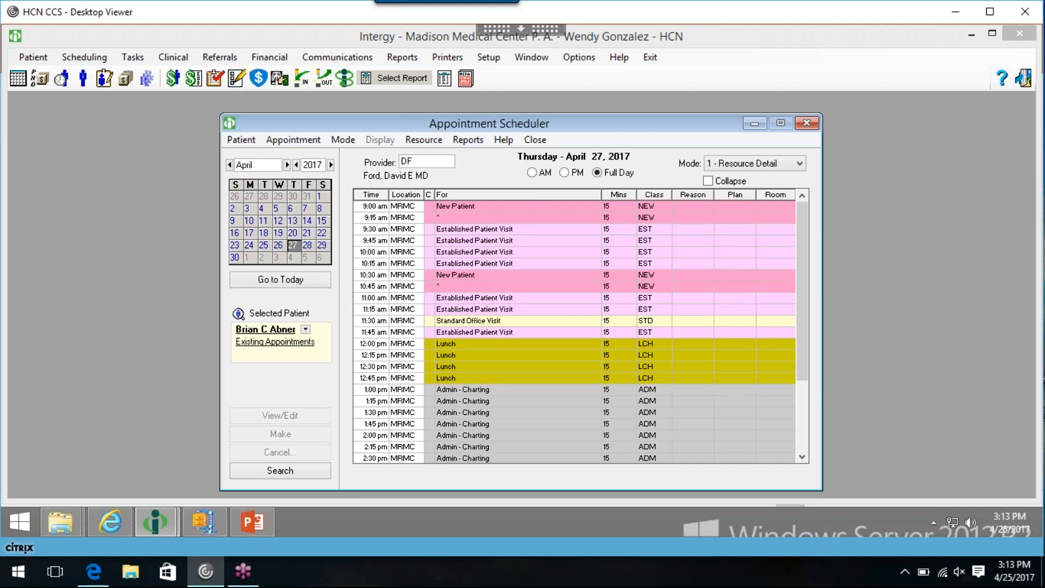
pyautogui.click(307, 247)
pyautogui.click(281, 248)
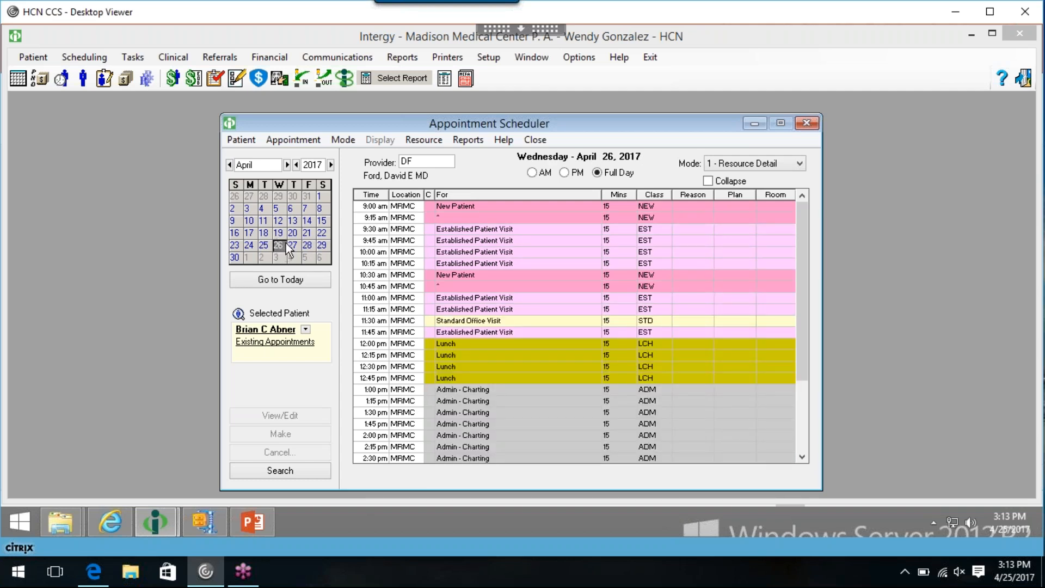
# - Browse the calendar forward to May 2017 and May 2018, return to May 2017, and view the schedule for May 17 and May 24
pyautogui.click(287, 166)
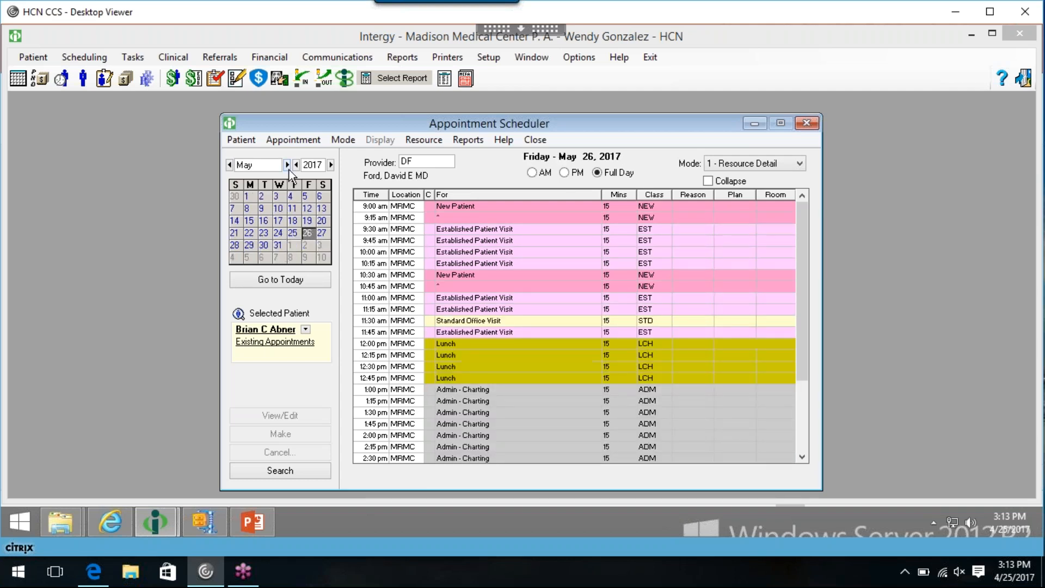
pyautogui.click(330, 166)
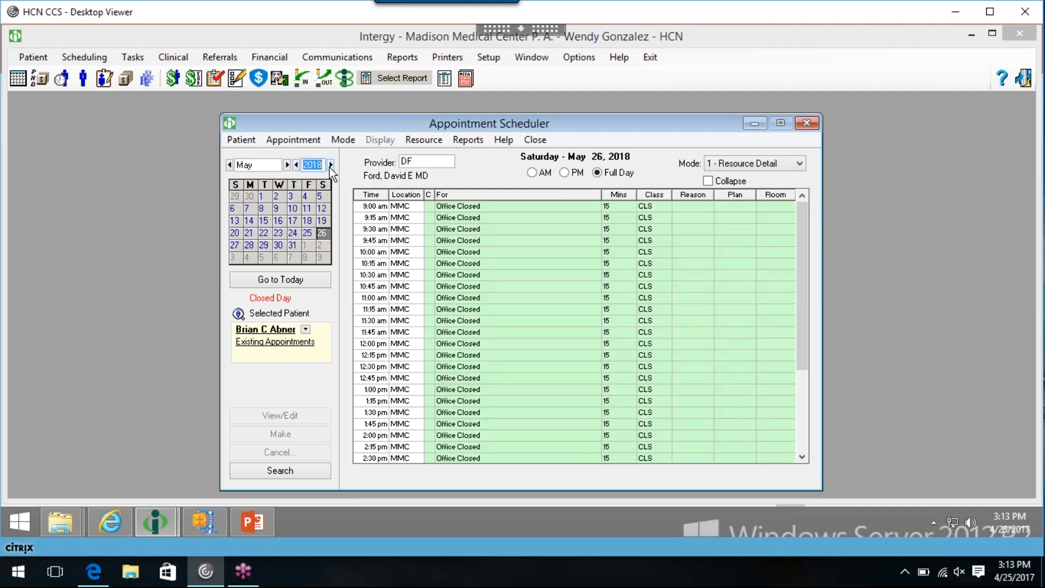
pyautogui.click(295, 165)
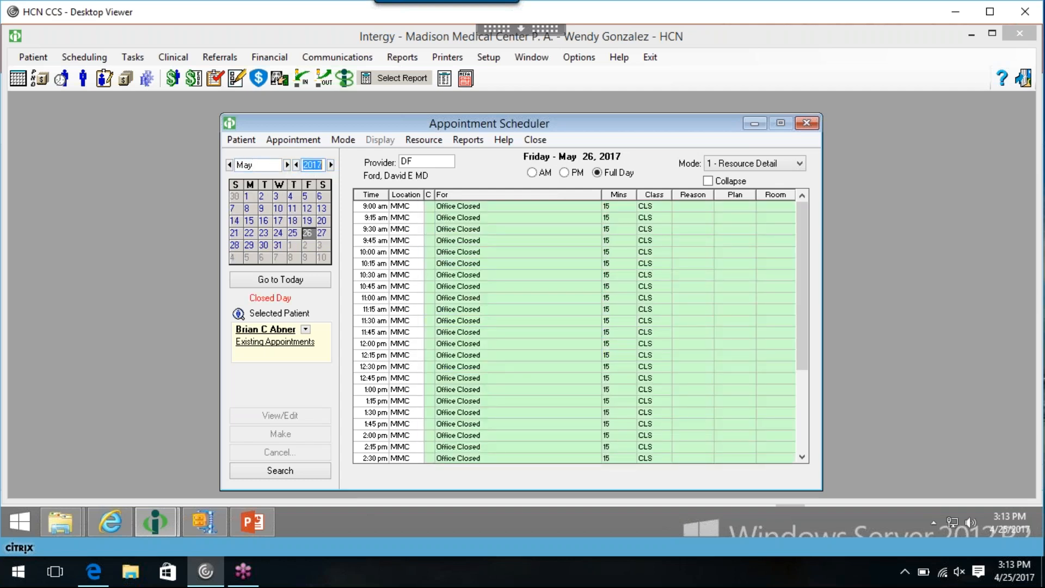
pyautogui.click(278, 221)
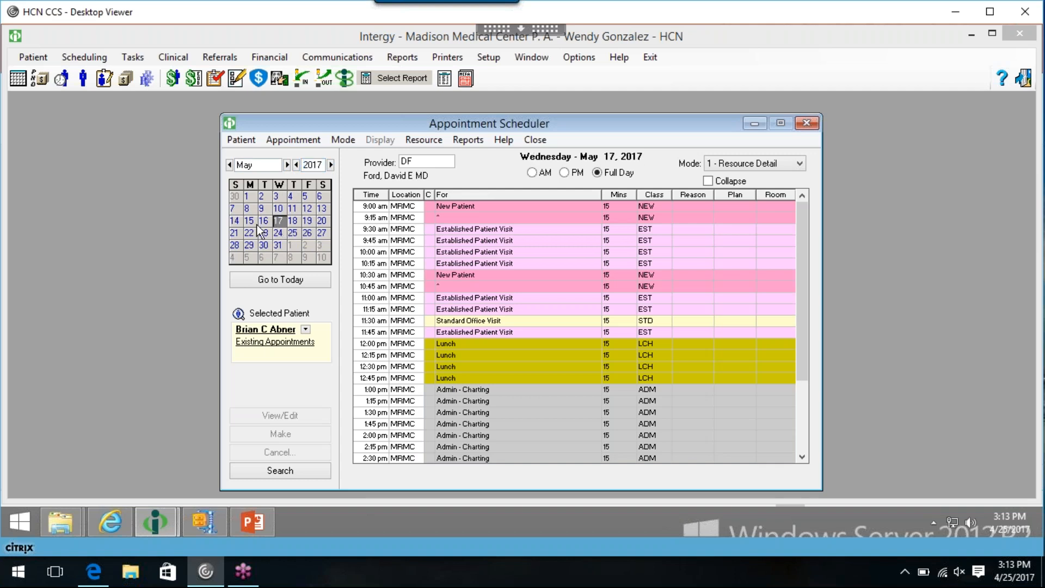
pyautogui.click(258, 225)
pyautogui.click(275, 234)
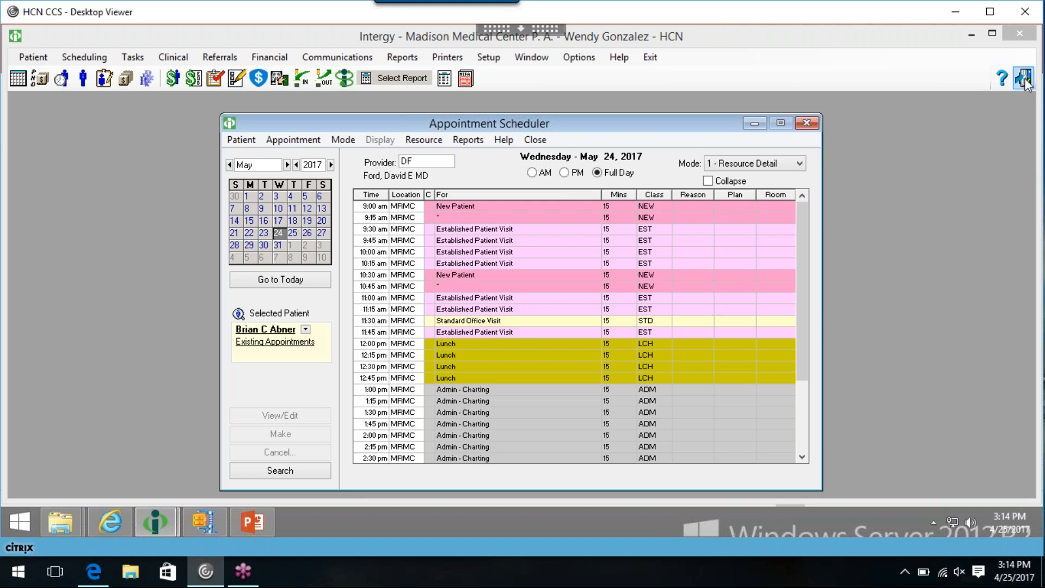
pyautogui.click(1033, 42)
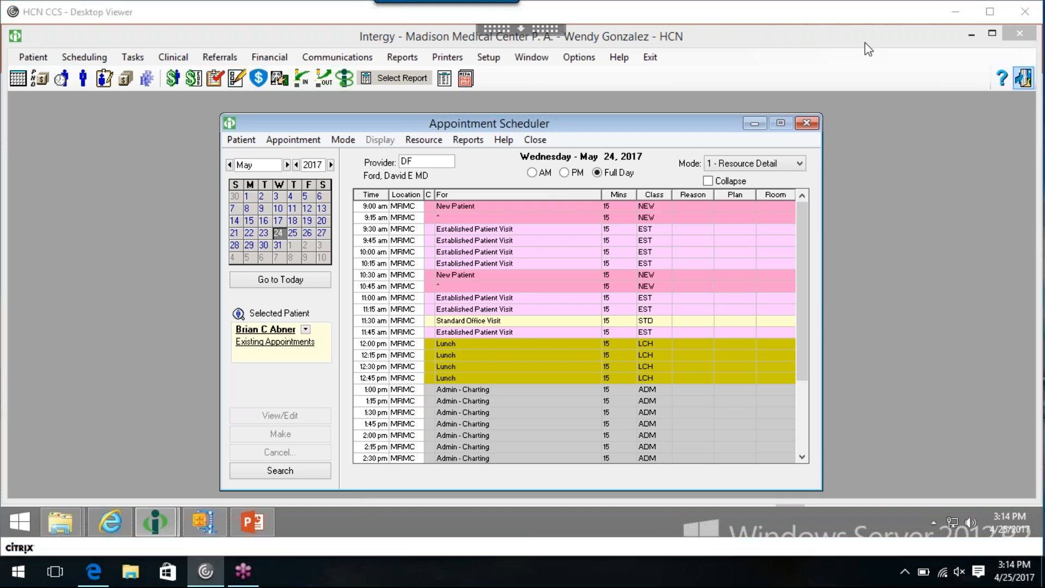
pyautogui.click(826, 38)
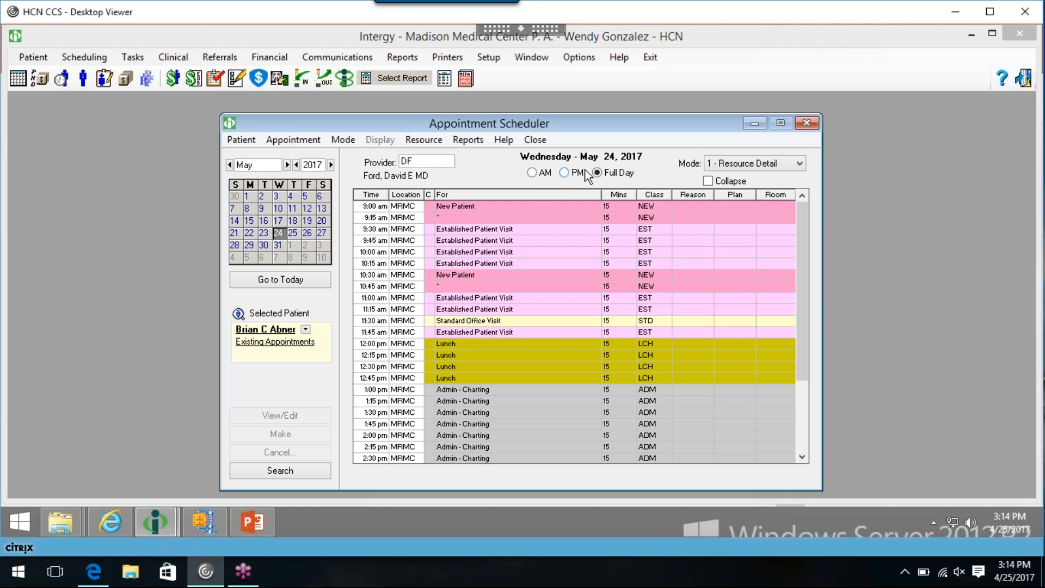
# - View the provider's daily schedules from May 23 through May 26, 2017, ending on May 26
pyautogui.click(292, 234)
pyautogui.click(264, 233)
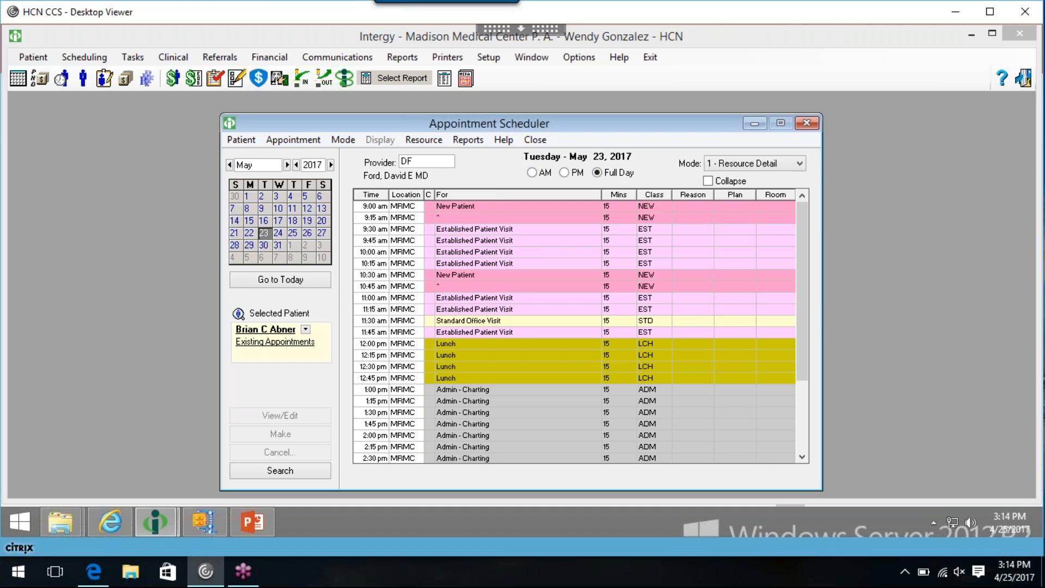
pyautogui.click(278, 233)
pyautogui.click(294, 233)
pyautogui.click(307, 233)
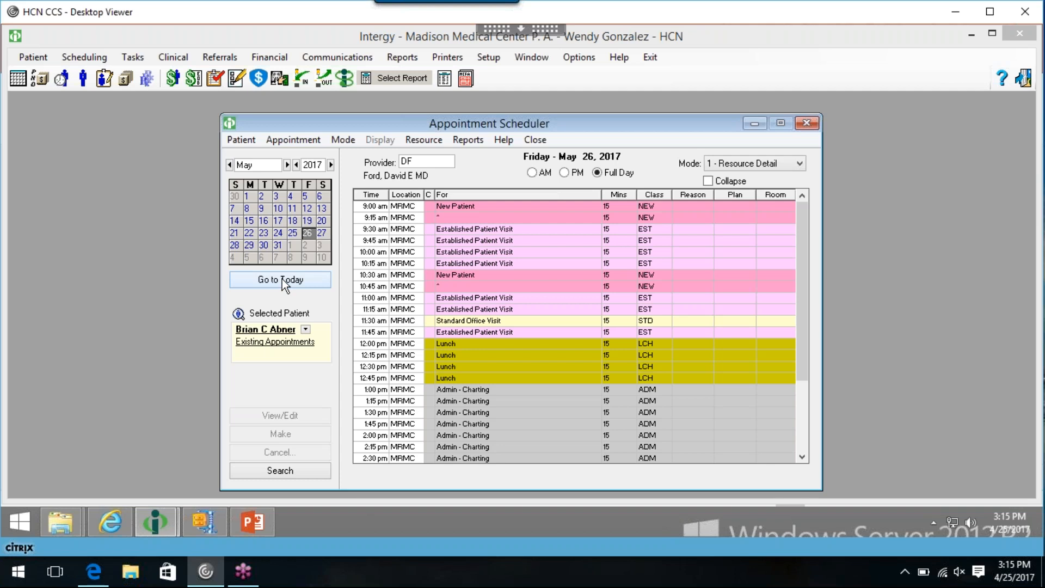
# - Switch the schedule back and forth between today and May 26, 2017, look at June 26, and return to today
pyautogui.click(287, 279)
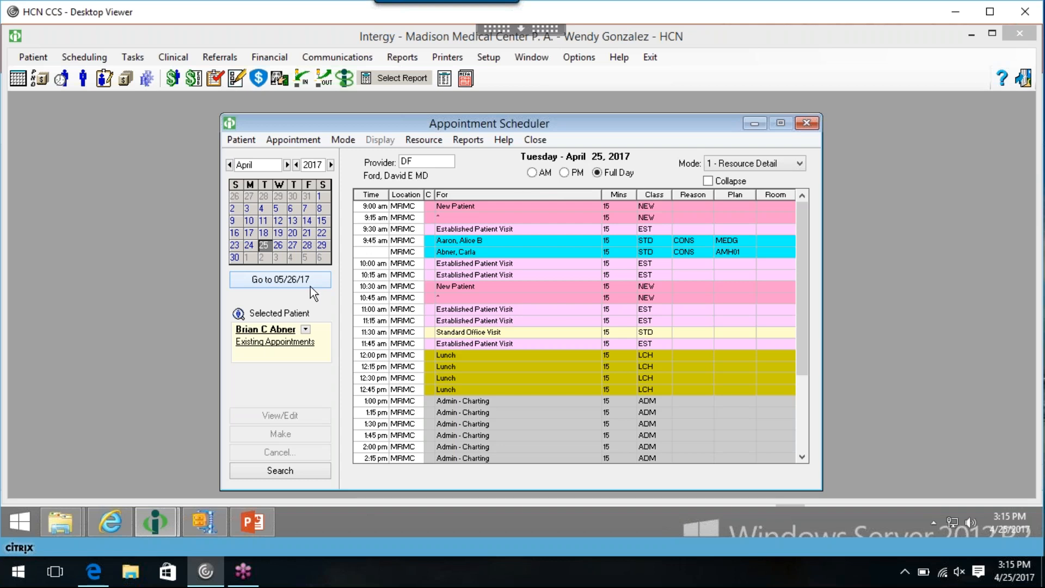
pyautogui.click(294, 283)
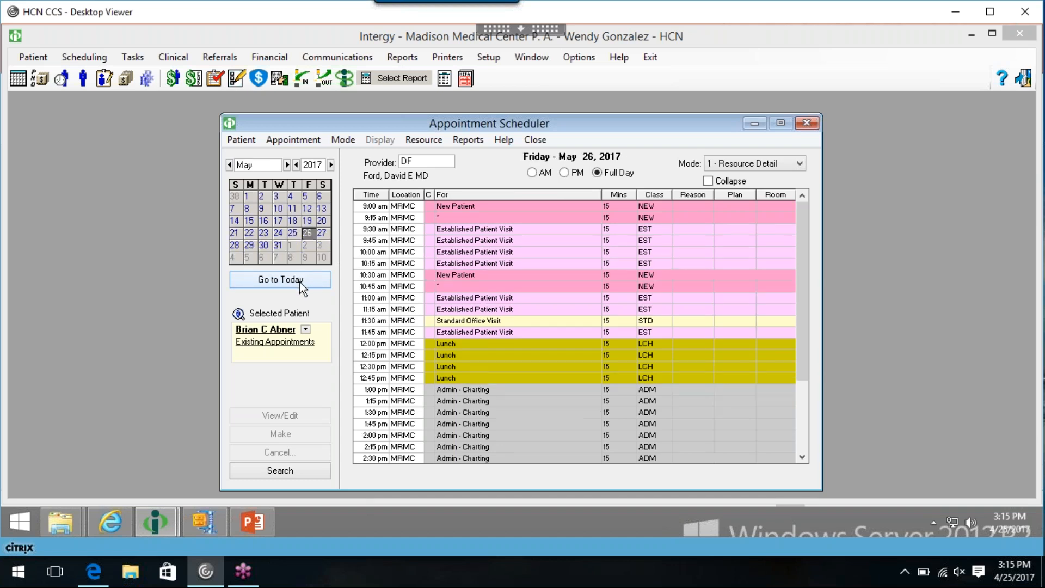
pyautogui.click(303, 283)
pyautogui.click(303, 283)
pyautogui.click(285, 164)
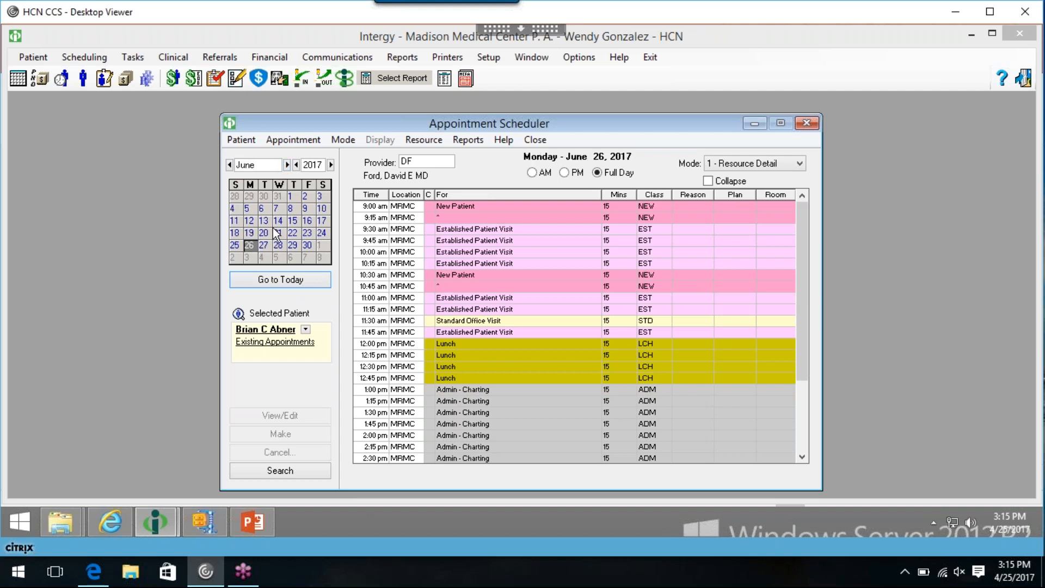
pyautogui.click(229, 164)
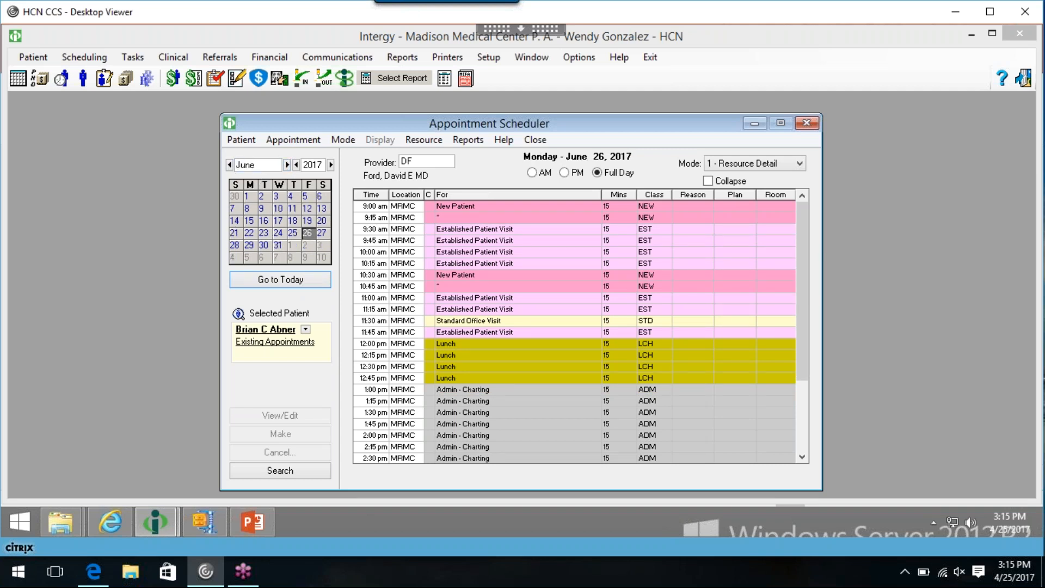
pyautogui.click(291, 282)
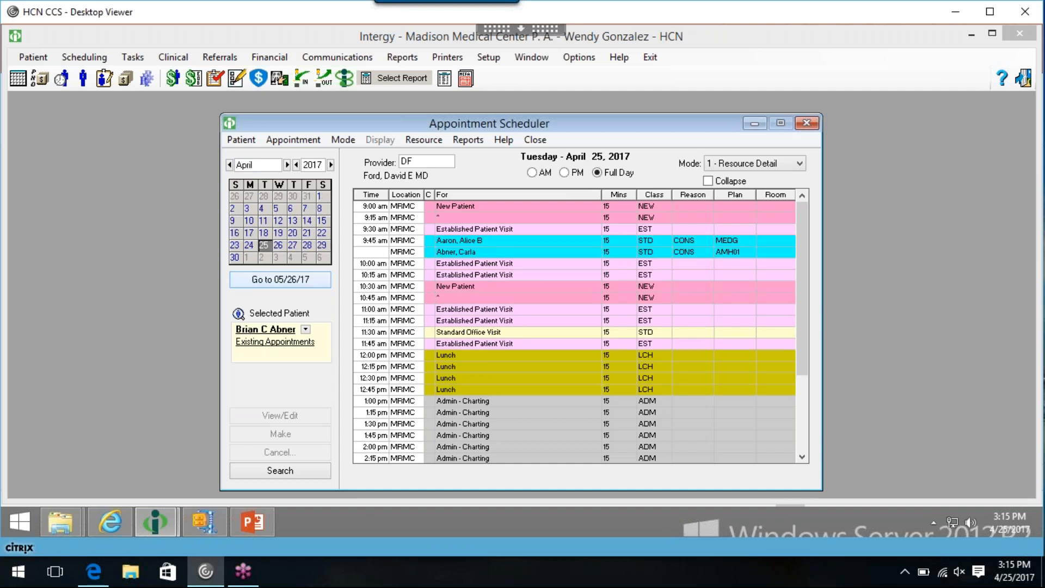
pyautogui.click(1030, 222)
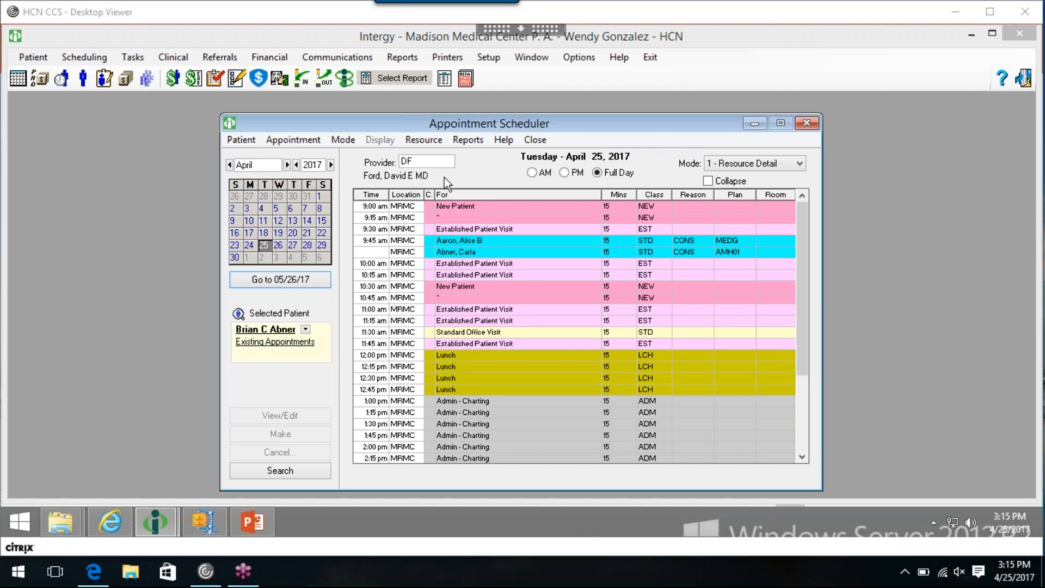
pyautogui.click(493, 185)
pyautogui.click(825, 37)
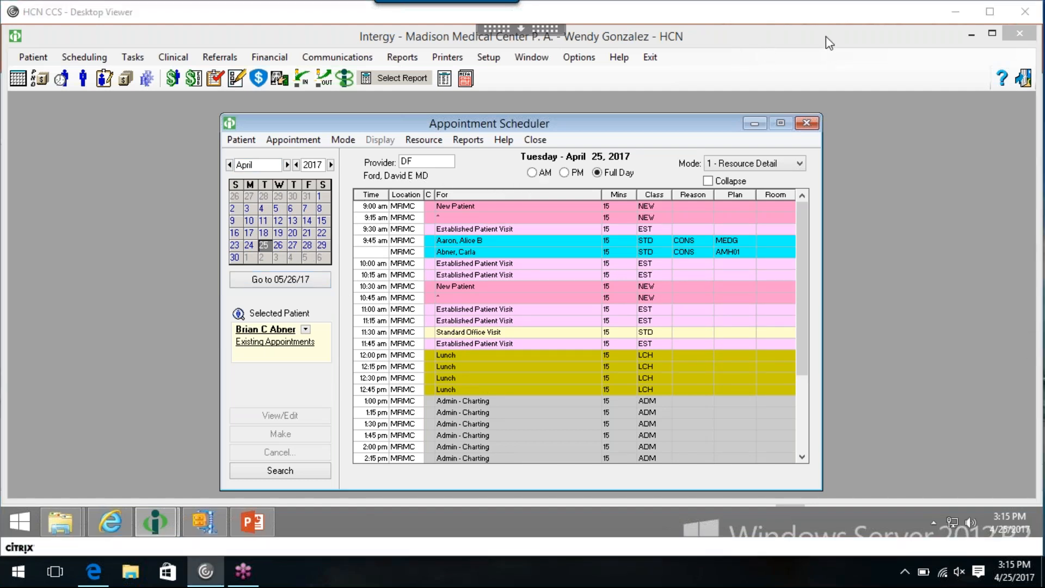
pyautogui.click(825, 36)
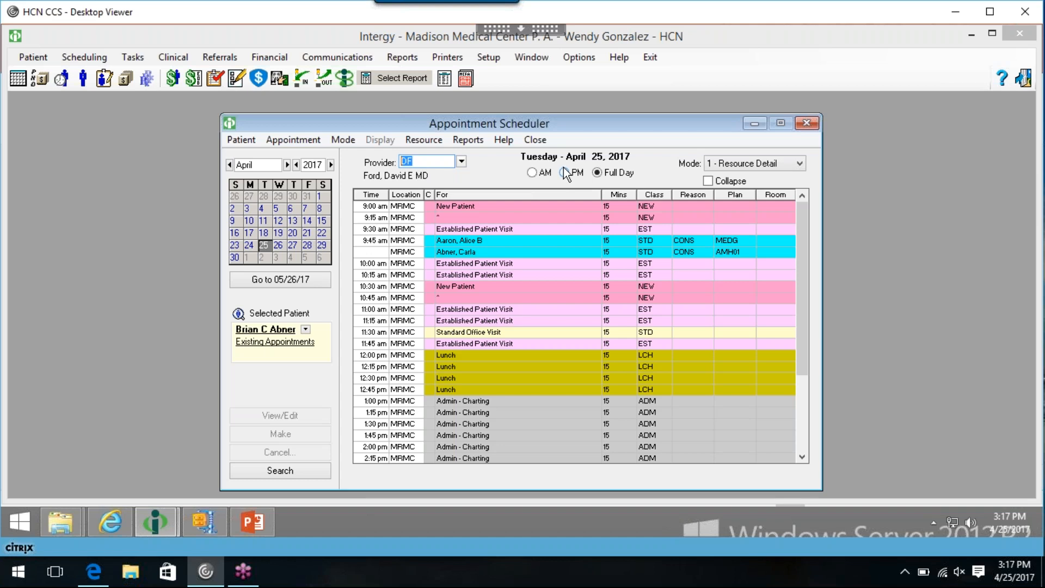
# - Show the day's schedule as PM only, AM only and Full Day, and select the first patient booked at 9:45 am
pyautogui.click(564, 172)
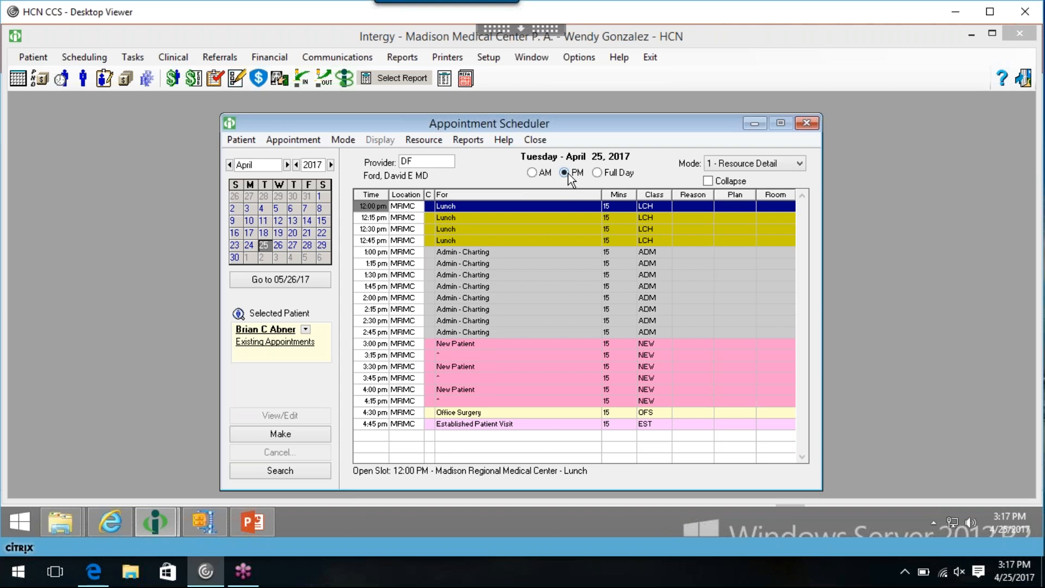
pyautogui.click(532, 173)
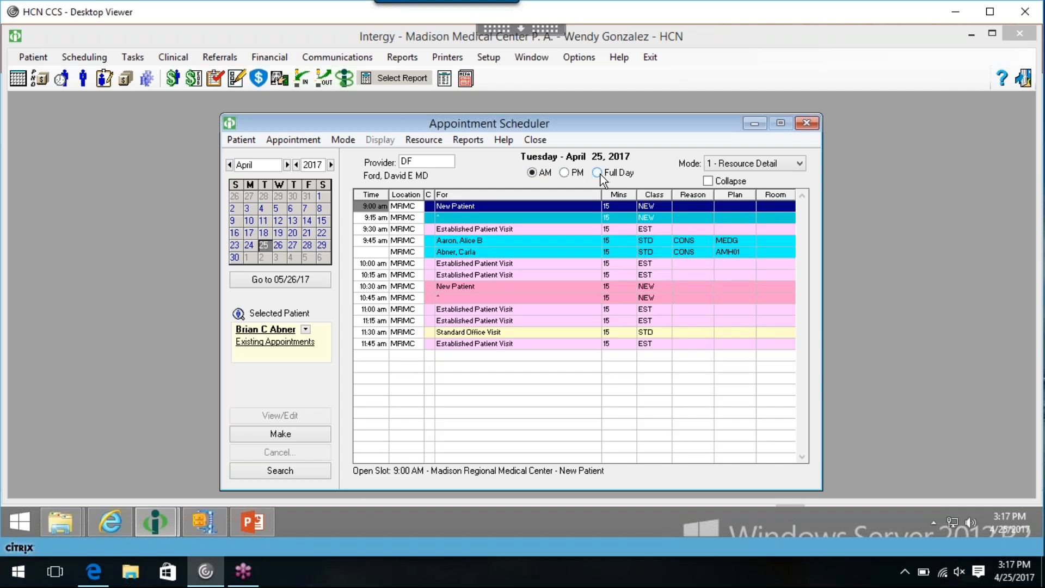
pyautogui.click(598, 173)
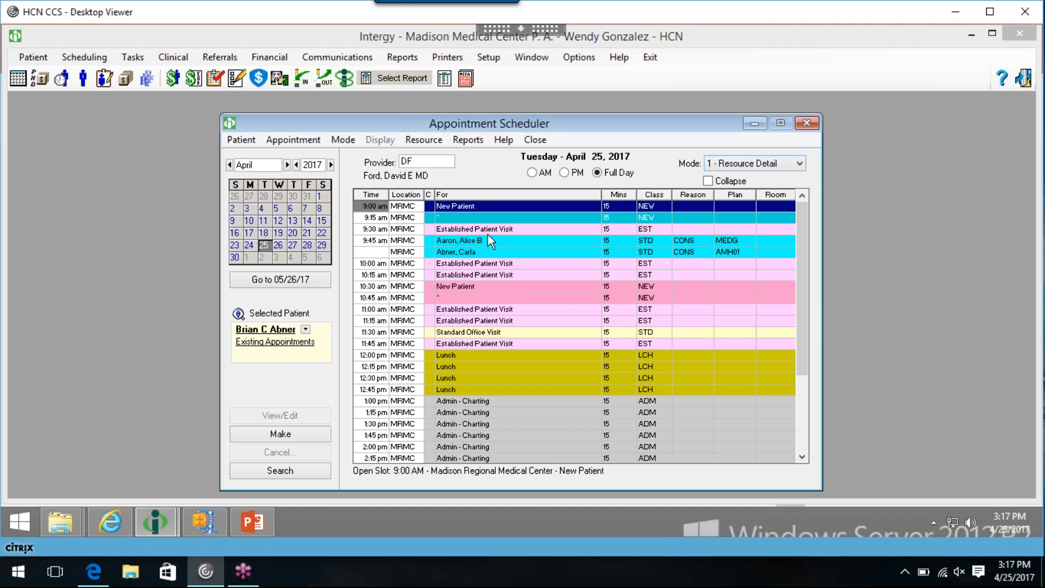
pyautogui.click(478, 245)
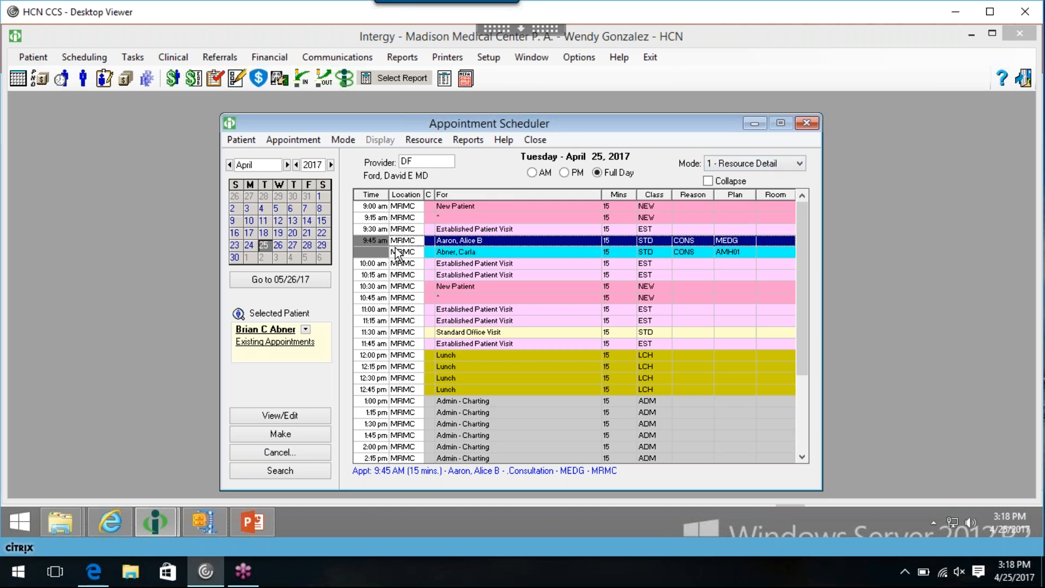
# - Switch between the two patients booked at 9:45 am, and select the 10:00 am Established Patient Visit and 10:30 am New Patient slots
pyautogui.click(458, 254)
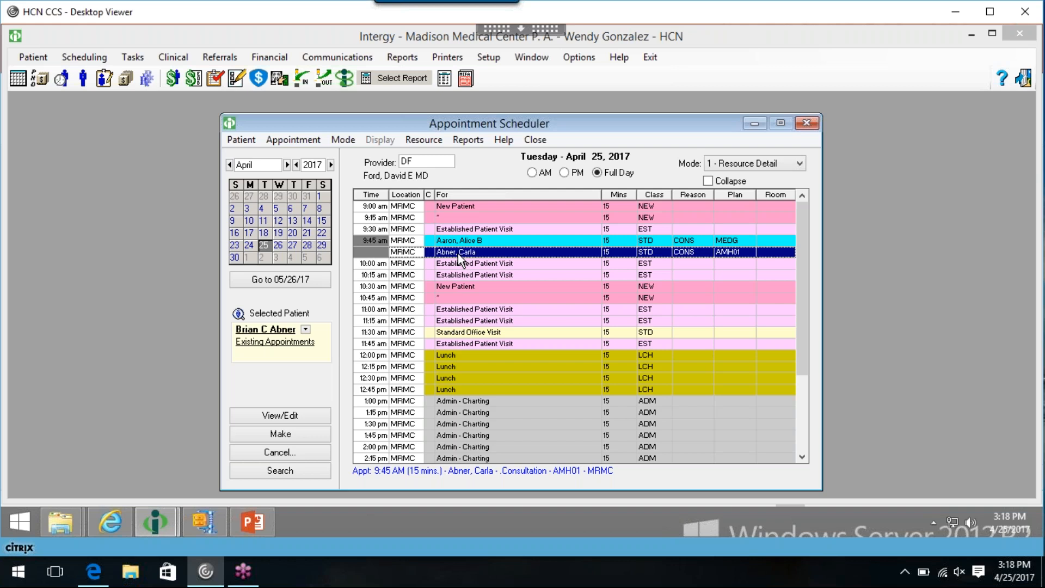
pyautogui.click(455, 242)
pyautogui.click(452, 253)
pyautogui.click(455, 265)
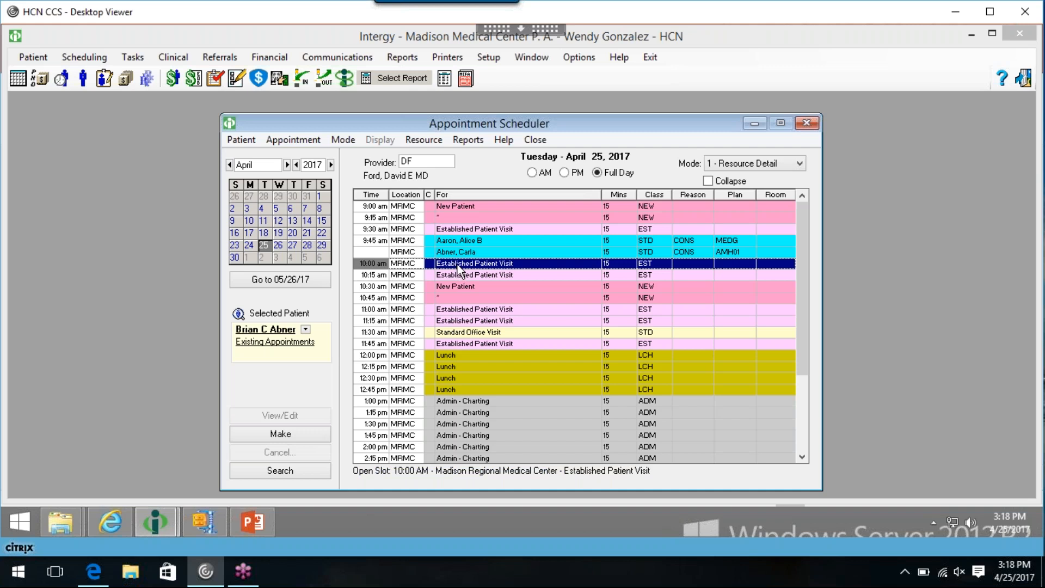
pyautogui.click(455, 288)
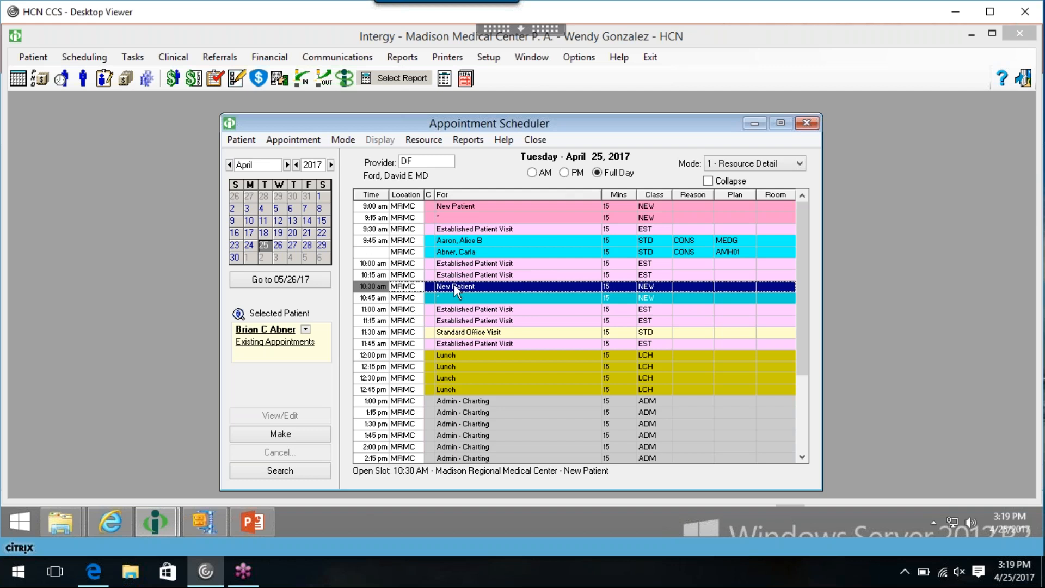
# - Select the 9:00 am New Patient, 9:30 am Established Patient, 11:30 am Standard Office Visit, 12:15 pm Lunch and 1:30 pm Admin - Charting slots in turn
pyautogui.click(468, 207)
pyautogui.click(474, 229)
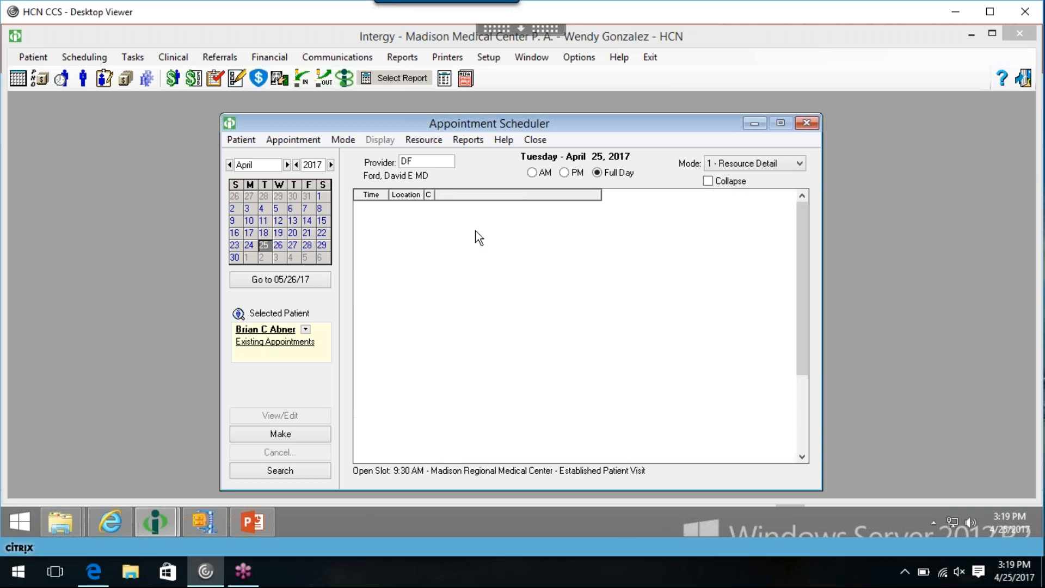
pyautogui.click(459, 333)
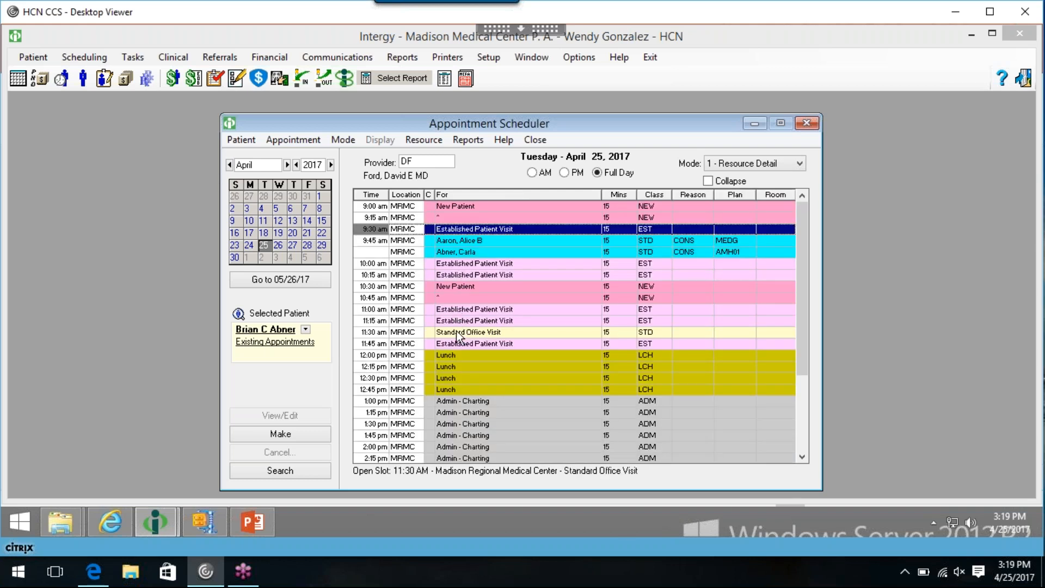
pyautogui.click(463, 367)
pyautogui.click(474, 424)
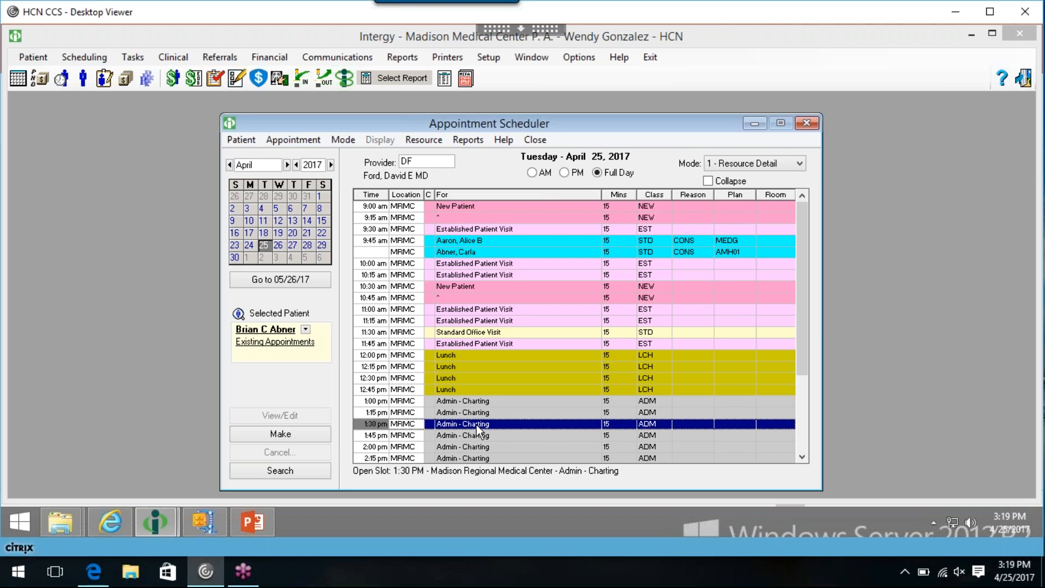
# - Select the afternoon New Patient slots at 4:00, 3:45 and 3:30 pm, and return to the 9:00 am New Patient slot
pyautogui.click(803, 457)
pyautogui.click(802, 457)
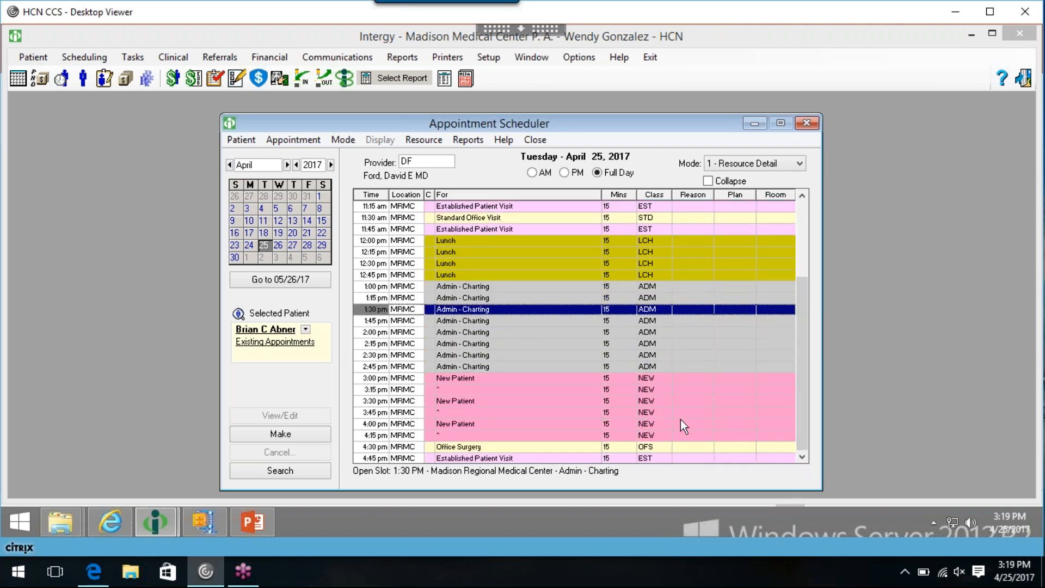
pyautogui.click(527, 420)
pyautogui.click(521, 412)
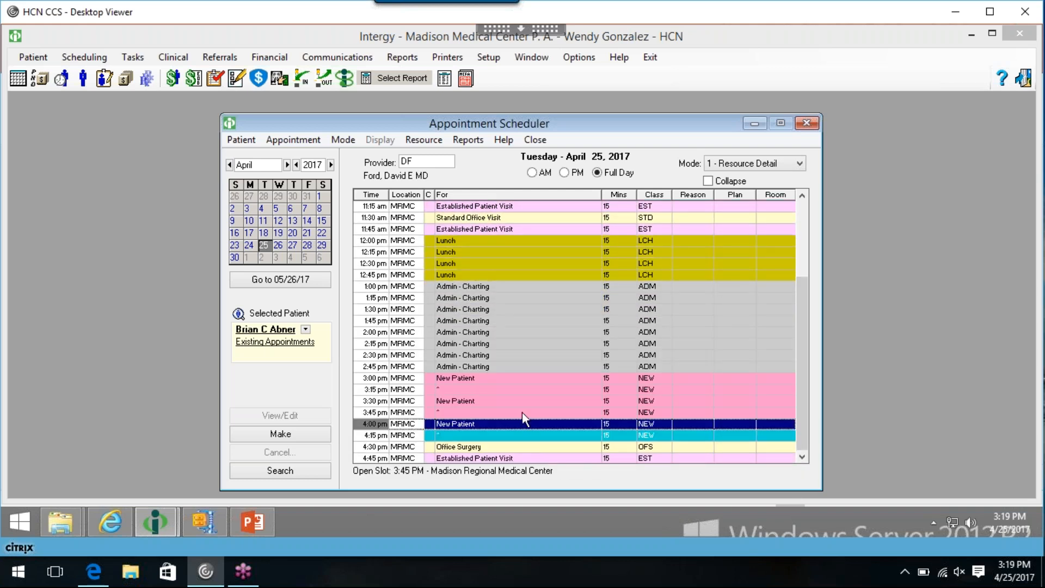
pyautogui.click(517, 400)
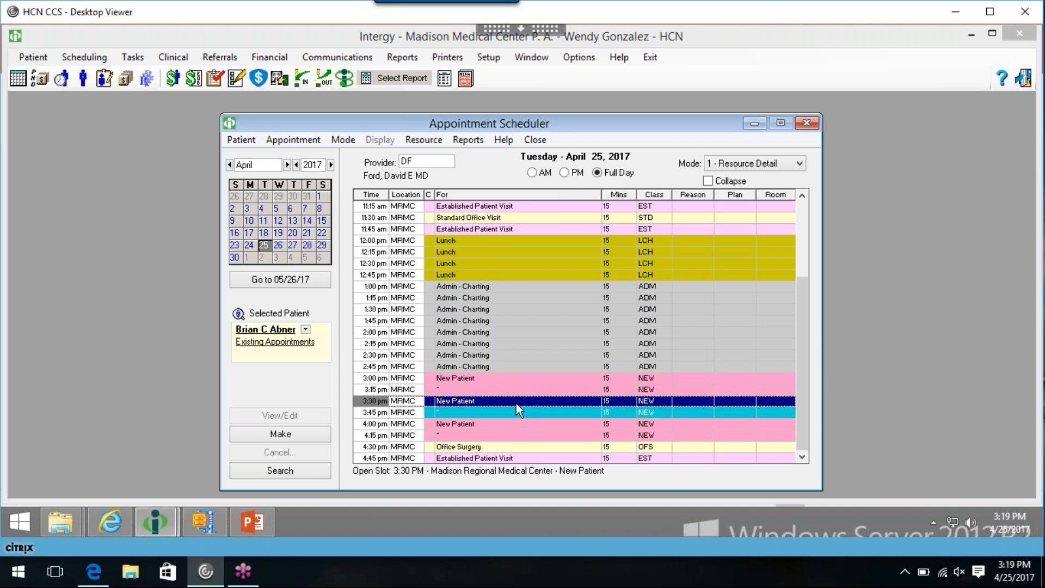
pyautogui.moveTo(797, 393); pyautogui.dragTo(798, 302)
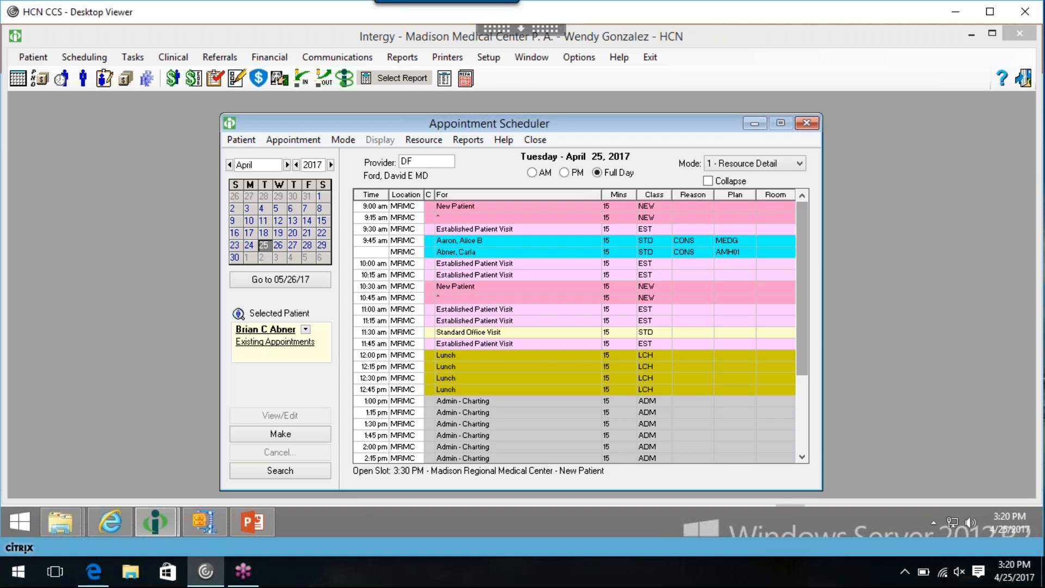
pyautogui.click(471, 208)
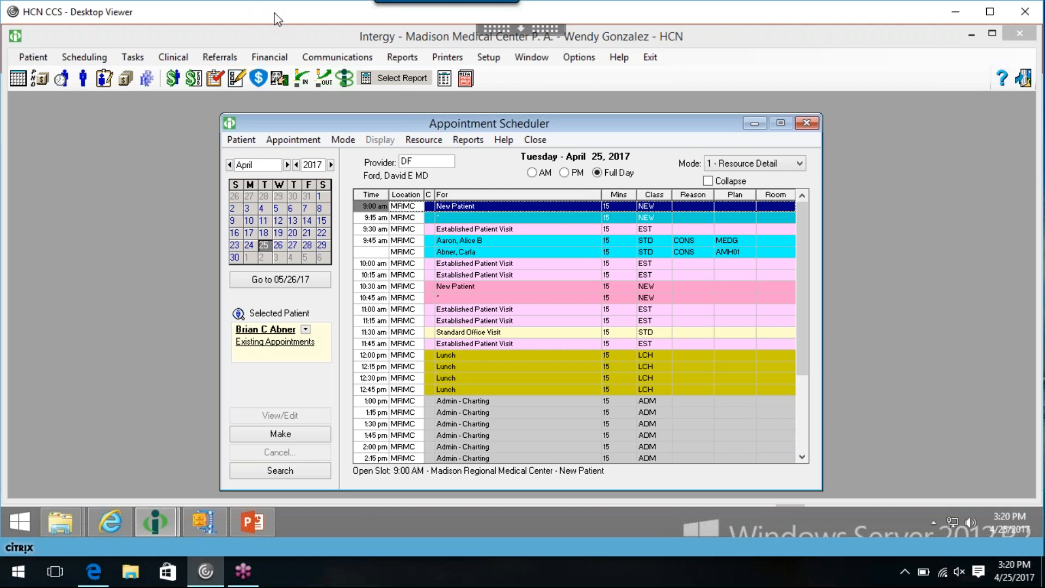
pyautogui.click(288, 15)
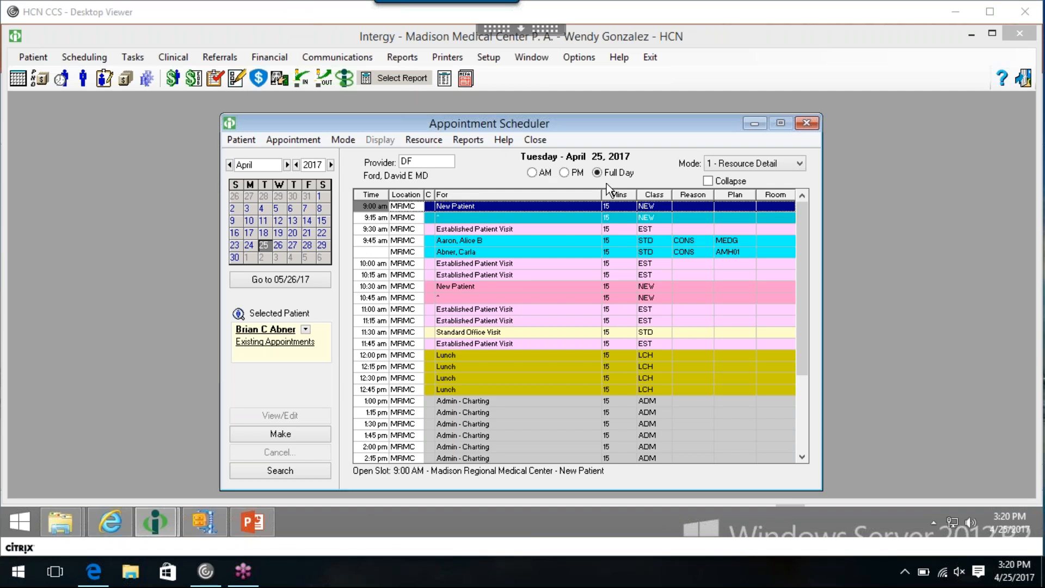
# - Keep the schedule in Resource Detail mode and turn its Collapse option on and off again
pyautogui.click(758, 169)
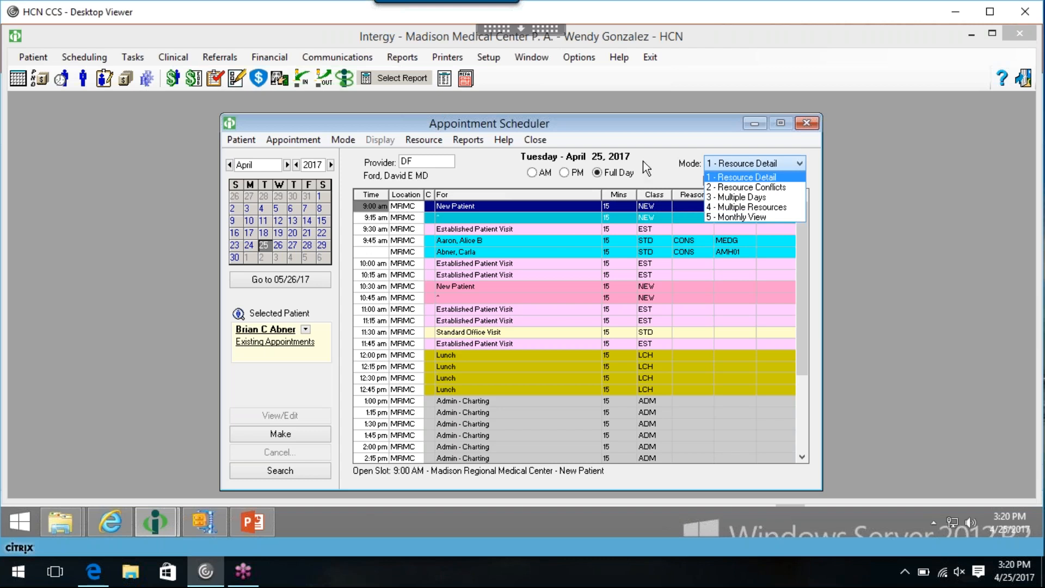
pyautogui.click(754, 177)
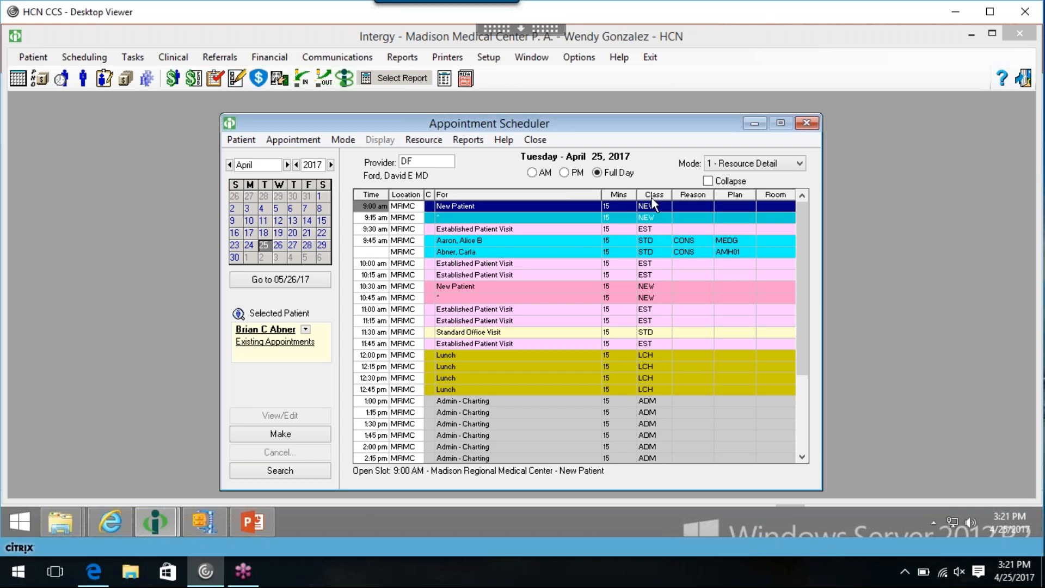
pyautogui.click(709, 180)
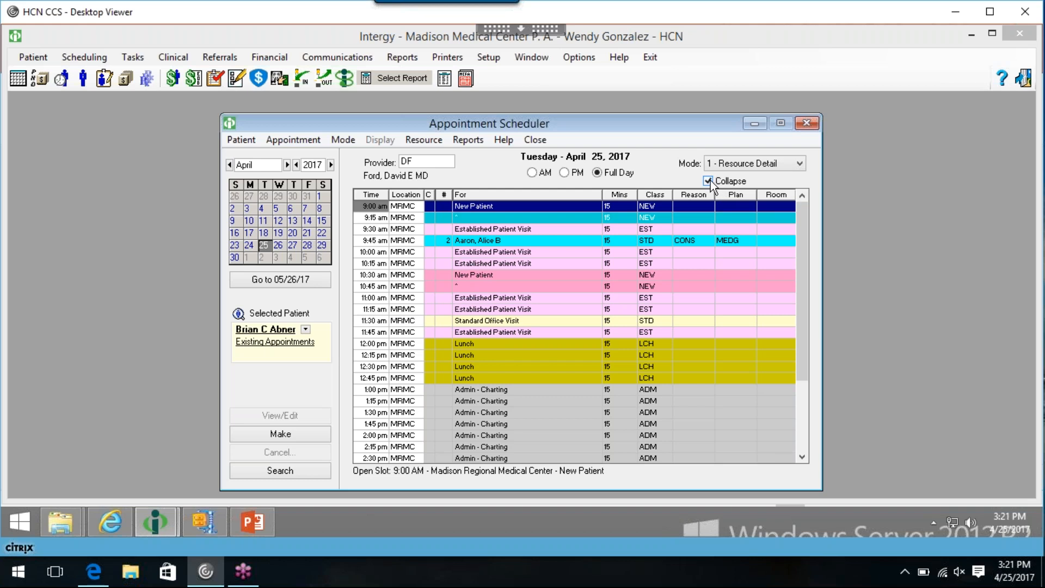
pyautogui.click(709, 181)
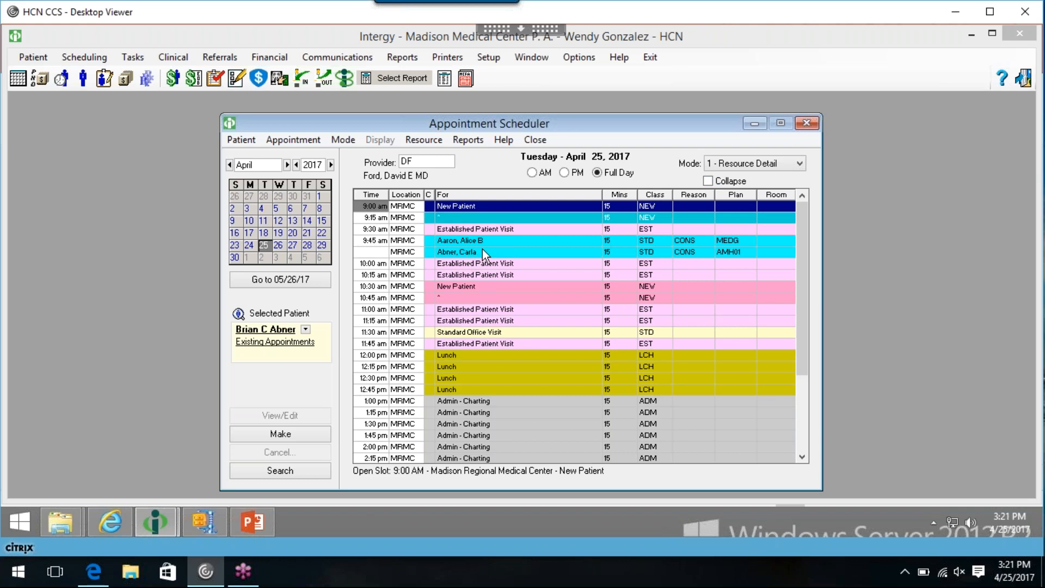
# - Show the provider's day in Resource Conflicts mode and switch the schedule to Multiple Days mode
pyautogui.click(733, 164)
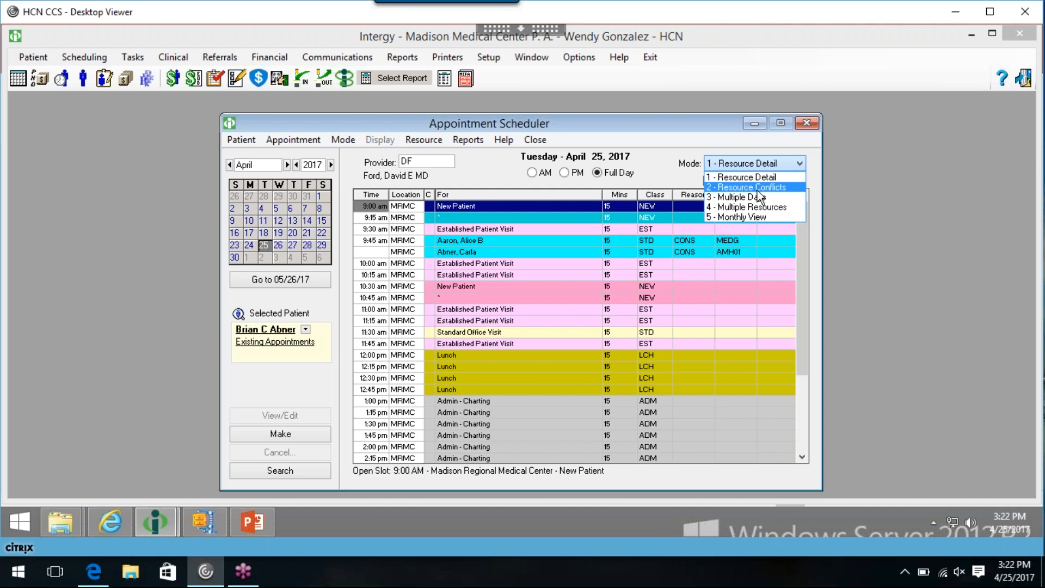
pyautogui.click(758, 188)
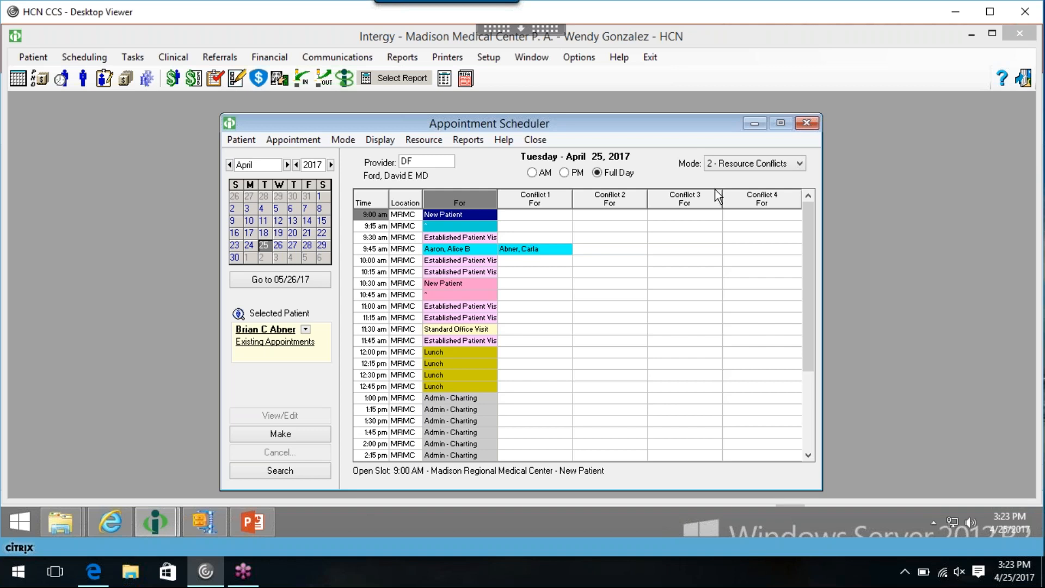
pyautogui.click(766, 164)
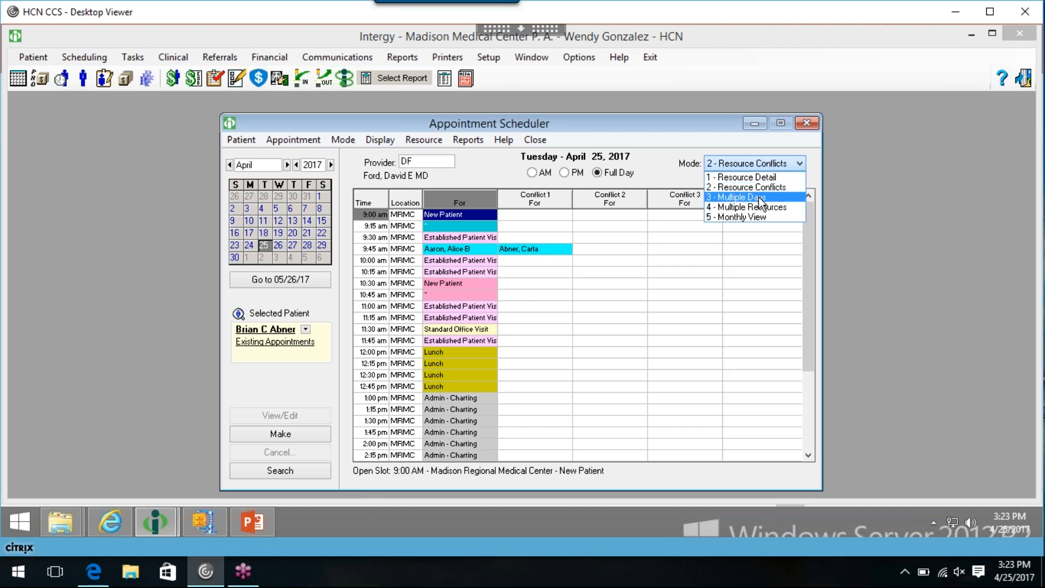
pyautogui.click(759, 197)
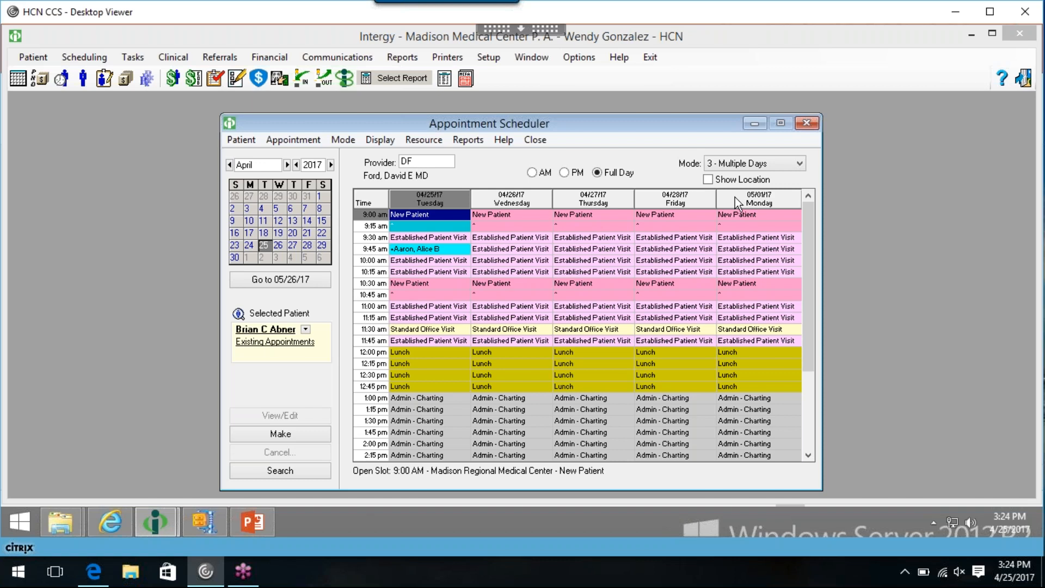
# - View the five-day schedules starting May 2 and May 1, 2017, and return to today
pyautogui.click(261, 258)
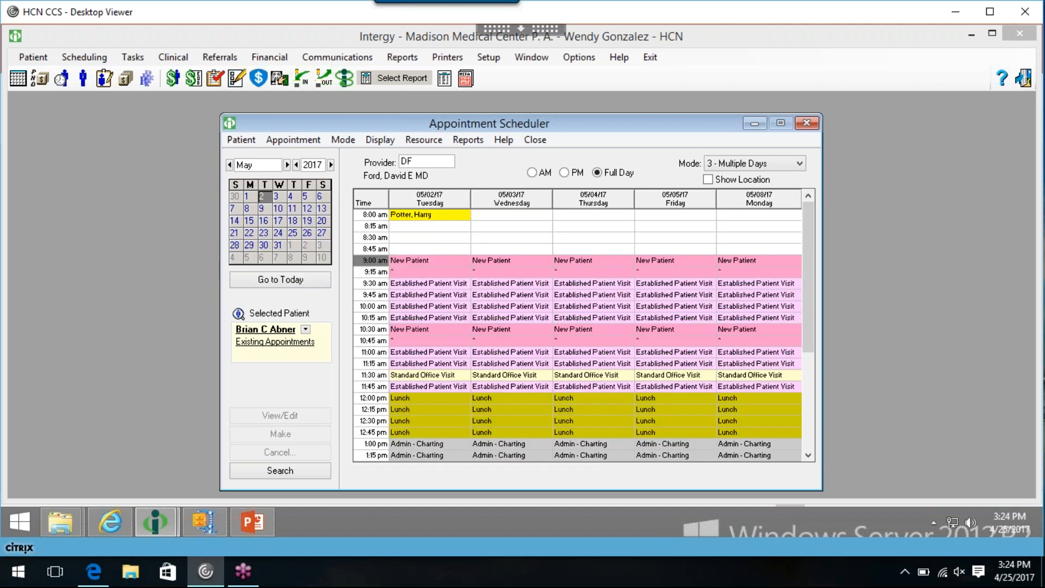
pyautogui.click(248, 197)
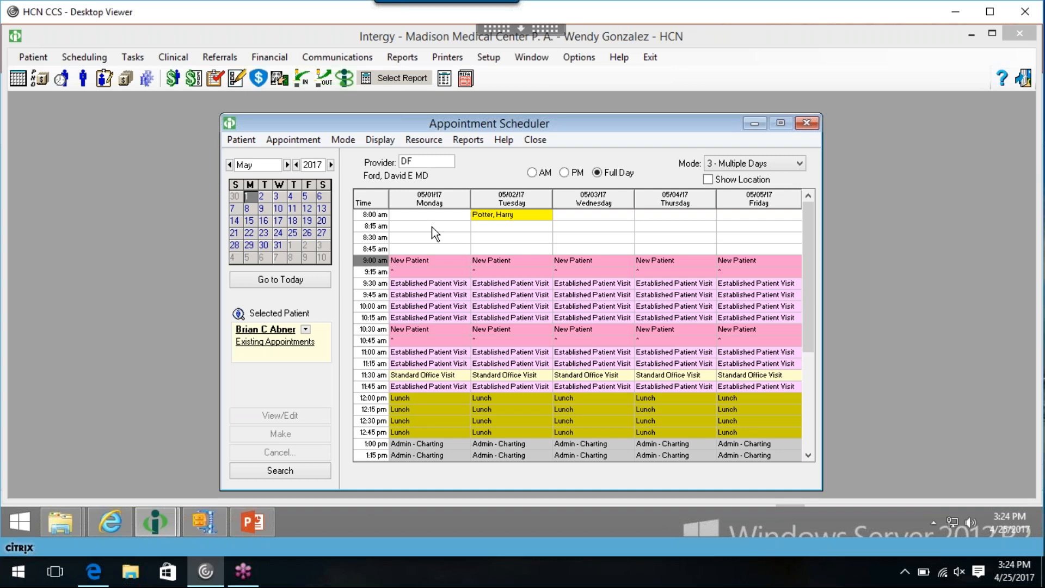
pyautogui.click(305, 282)
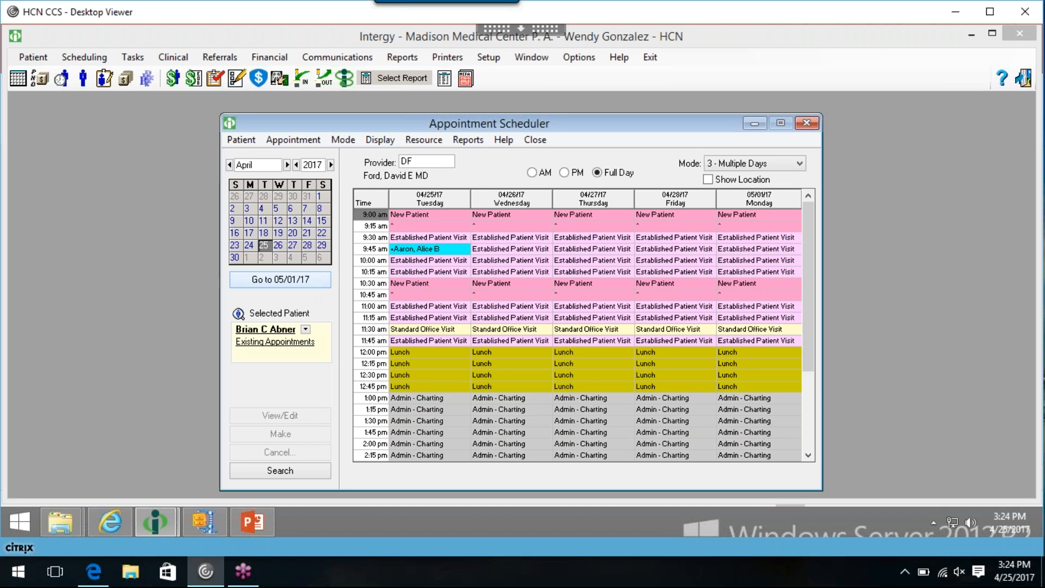
# - Show the schedule in Multiple Resources mode, compare it with Resource Detail mode, and return to Multiple Resources
pyautogui.click(771, 169)
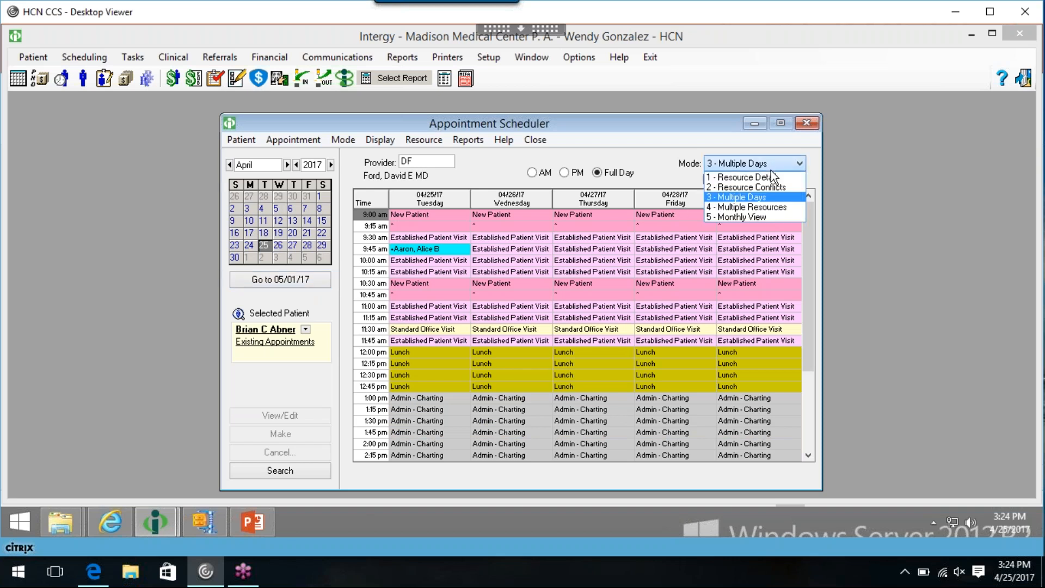
pyautogui.click(763, 208)
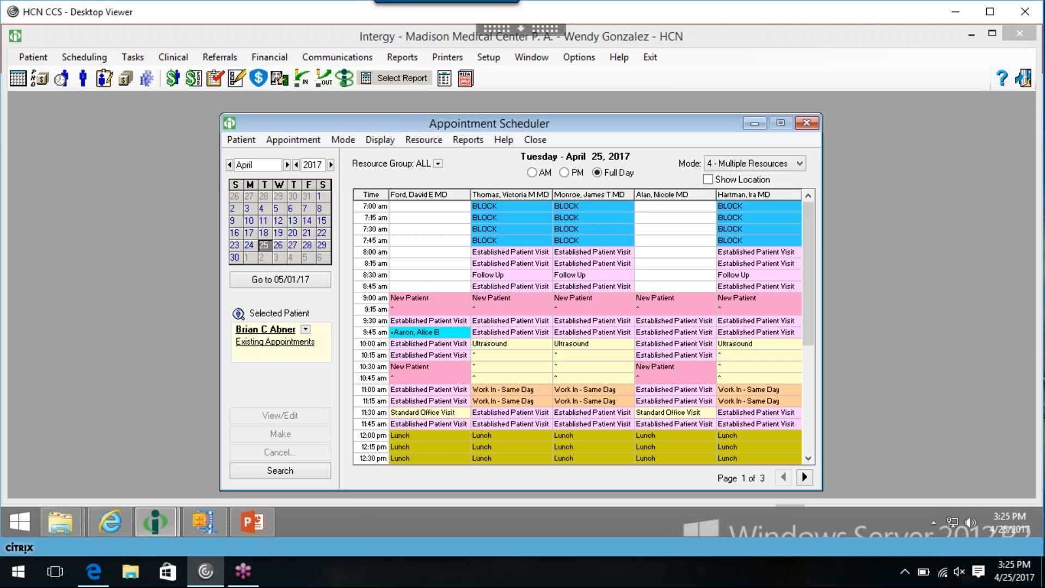
pyautogui.click(757, 161)
pyautogui.click(740, 179)
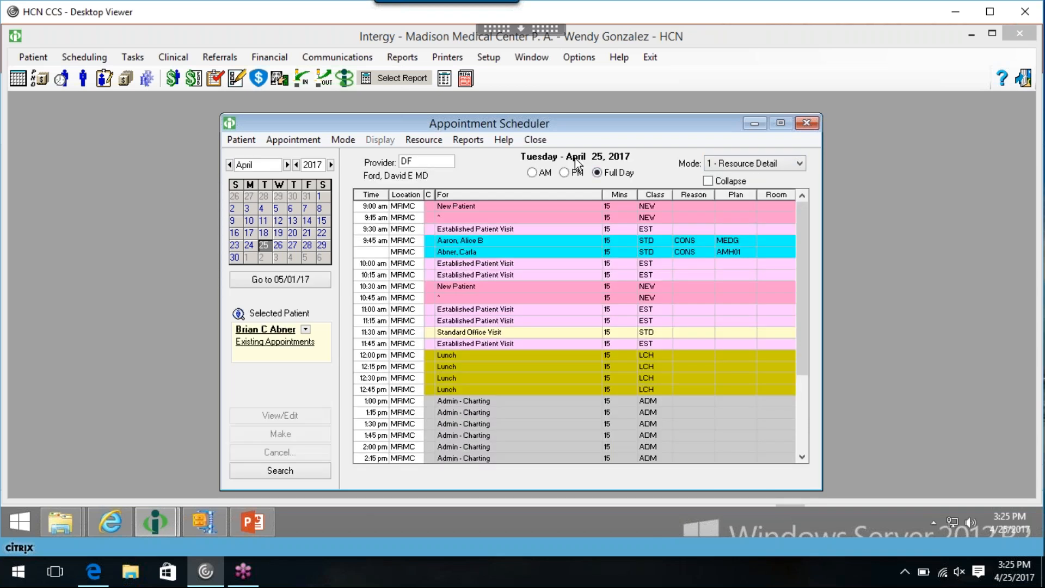
pyautogui.click(409, 166)
pyautogui.click(730, 169)
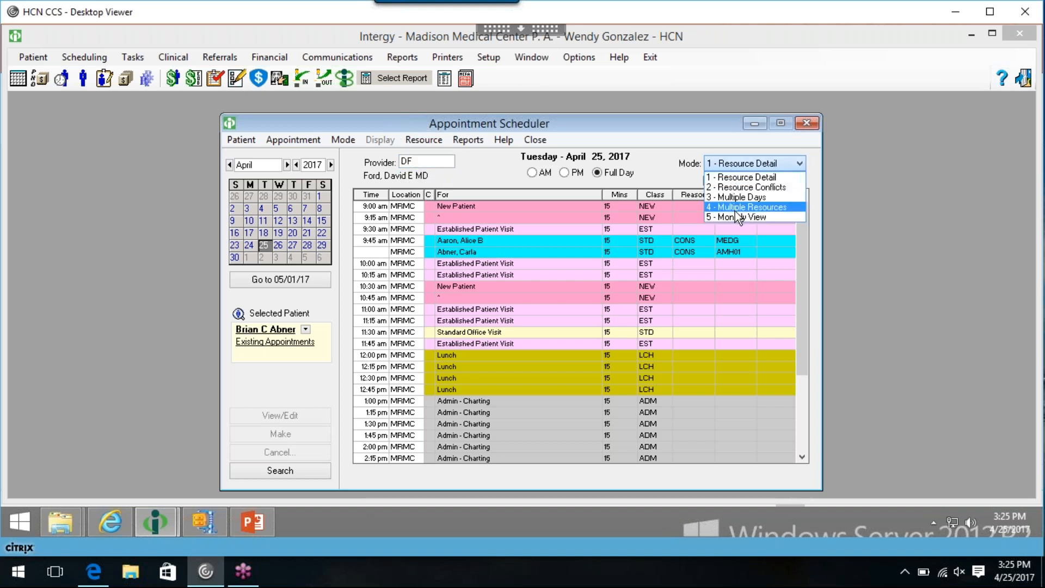
pyautogui.click(735, 209)
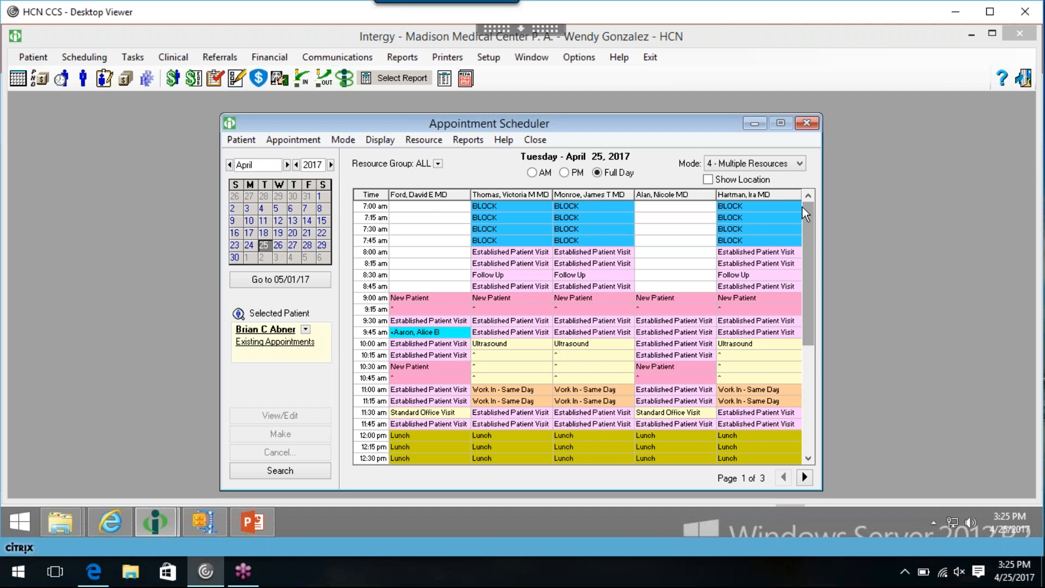
# - Look over the available resource groups and the resources in the ALL group, and close the selection dialog
pyautogui.click(438, 165)
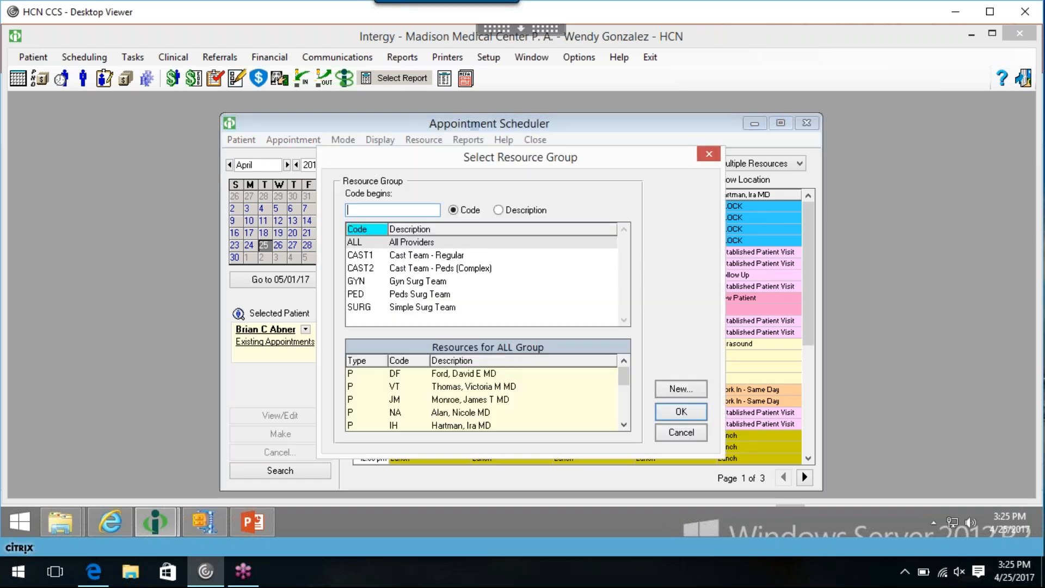
pyautogui.click(438, 243)
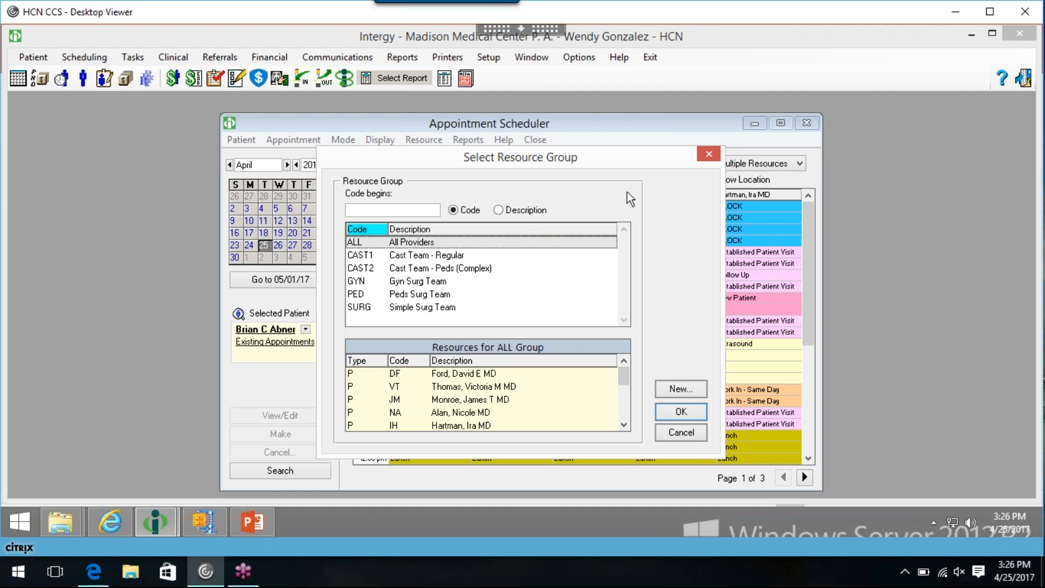
pyautogui.click(709, 155)
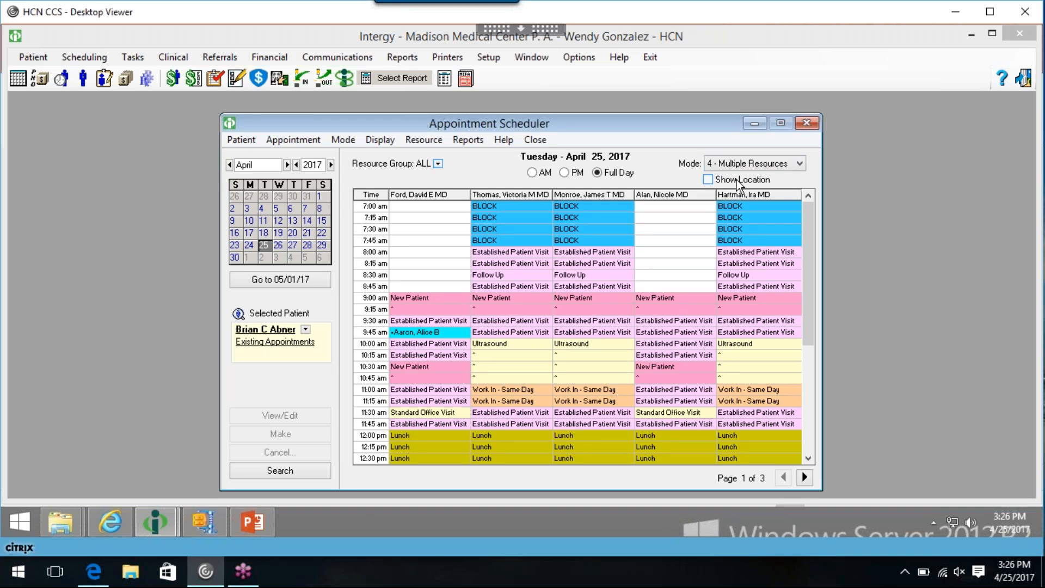
# - Set the resource group to PED (Peds Surg Team), and switch the schedule to Monthly View mode
pyautogui.click(438, 165)
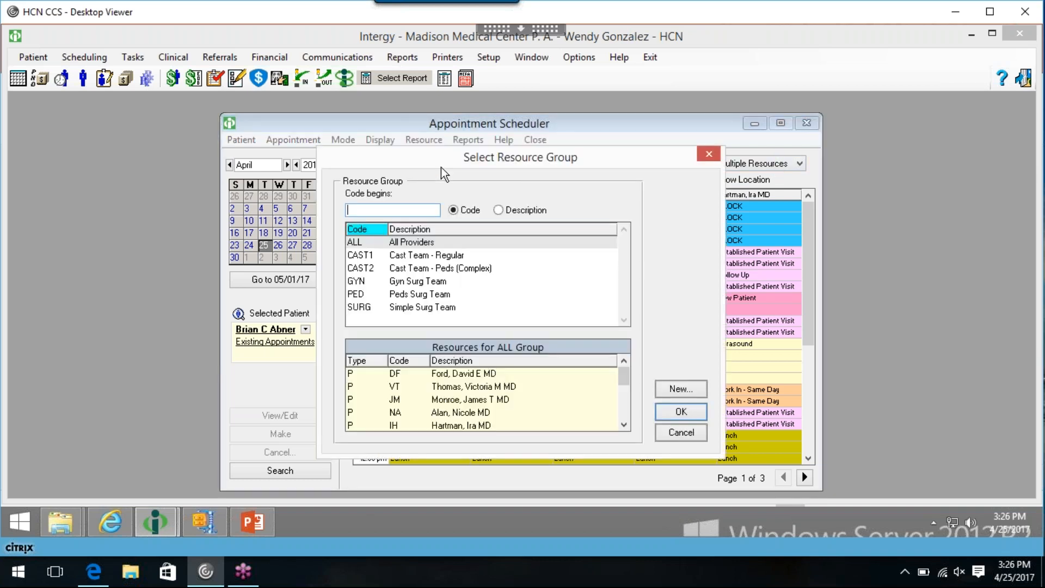
pyautogui.doubleClick(445, 296)
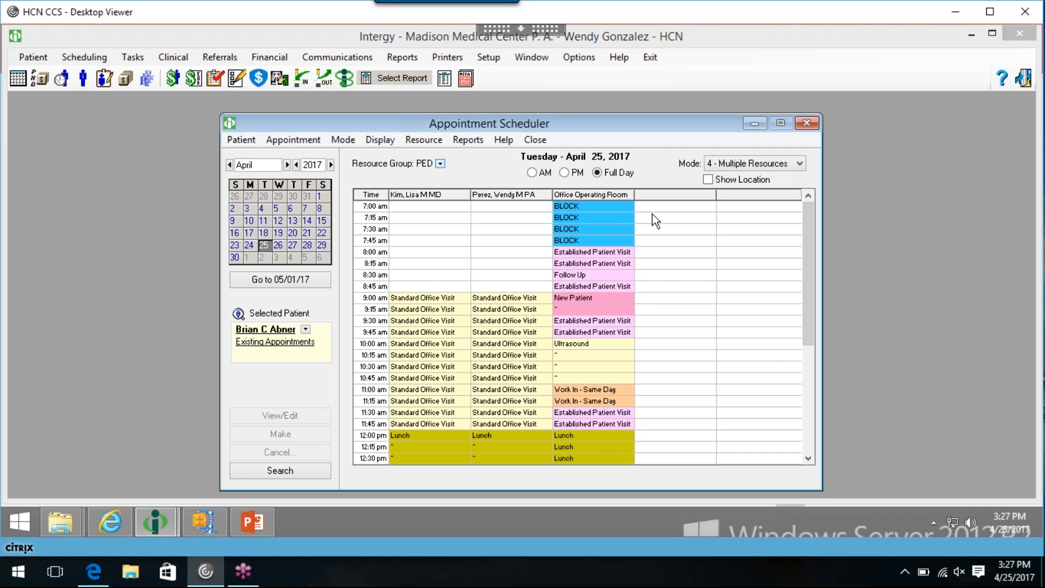
pyautogui.click(762, 163)
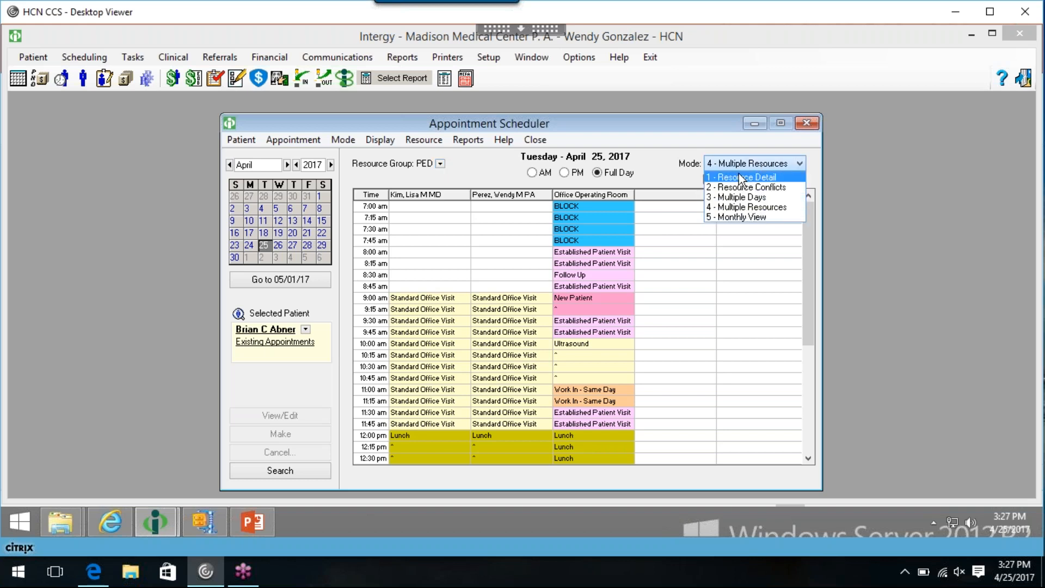
pyautogui.click(744, 218)
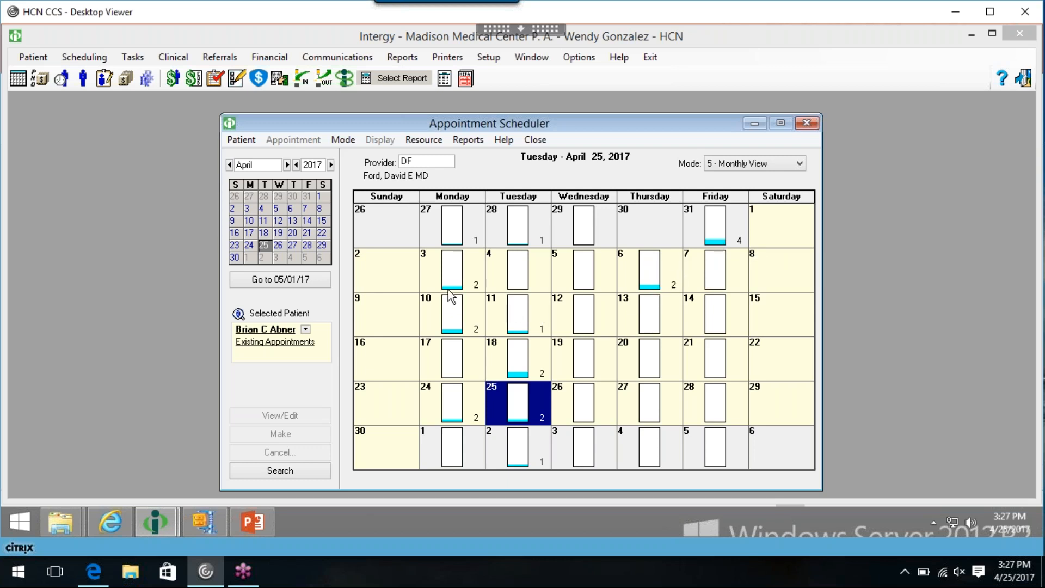
# - Select April 6, 2017 in the monthly schedule and check that day's fill details
pyautogui.moveTo(456, 296)
pyautogui.moveTo(731, 231)
pyautogui.click(644, 274)
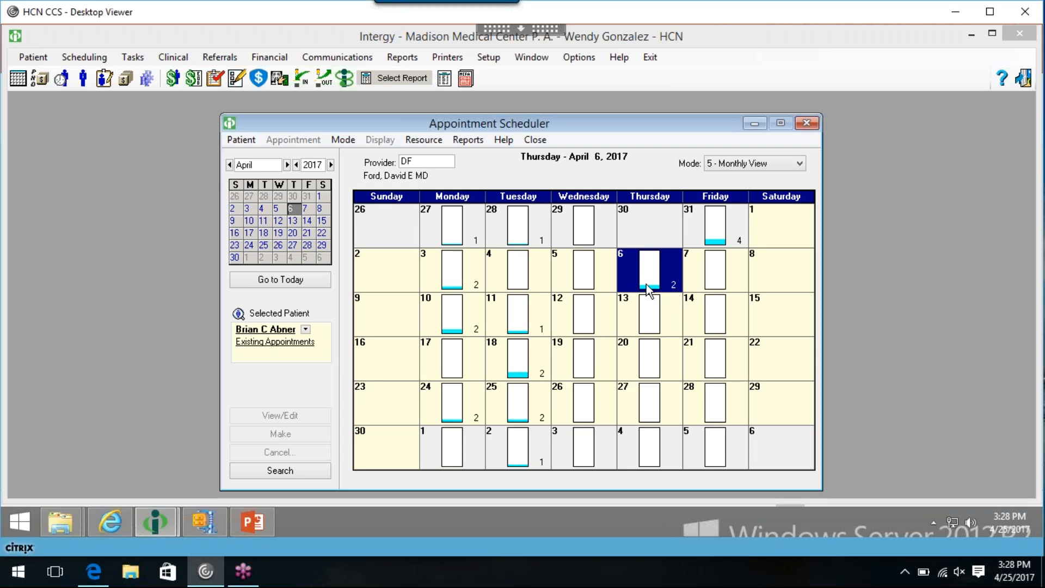
pyautogui.moveTo(645, 285)
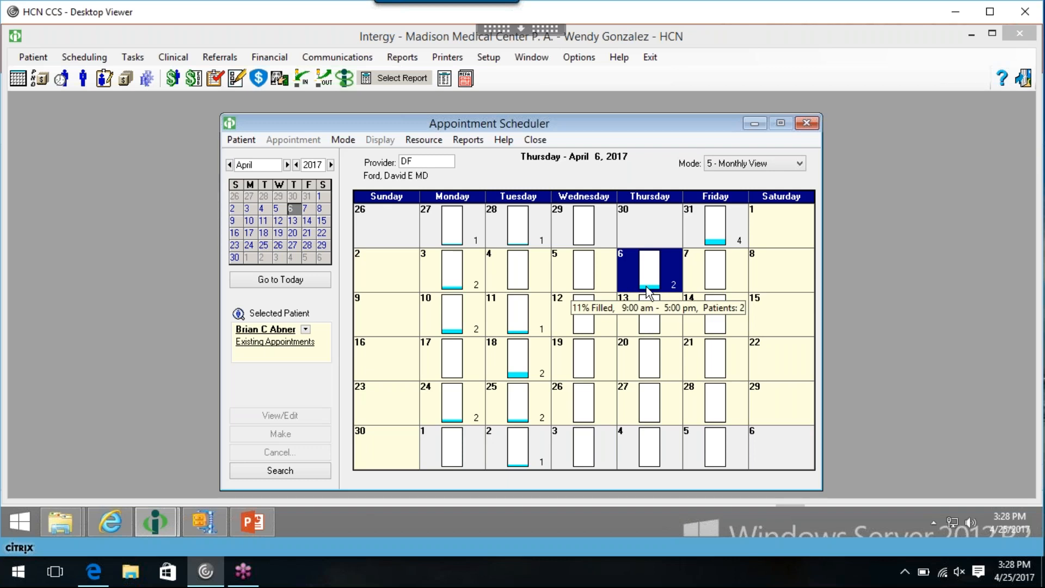
pyautogui.click(409, 164)
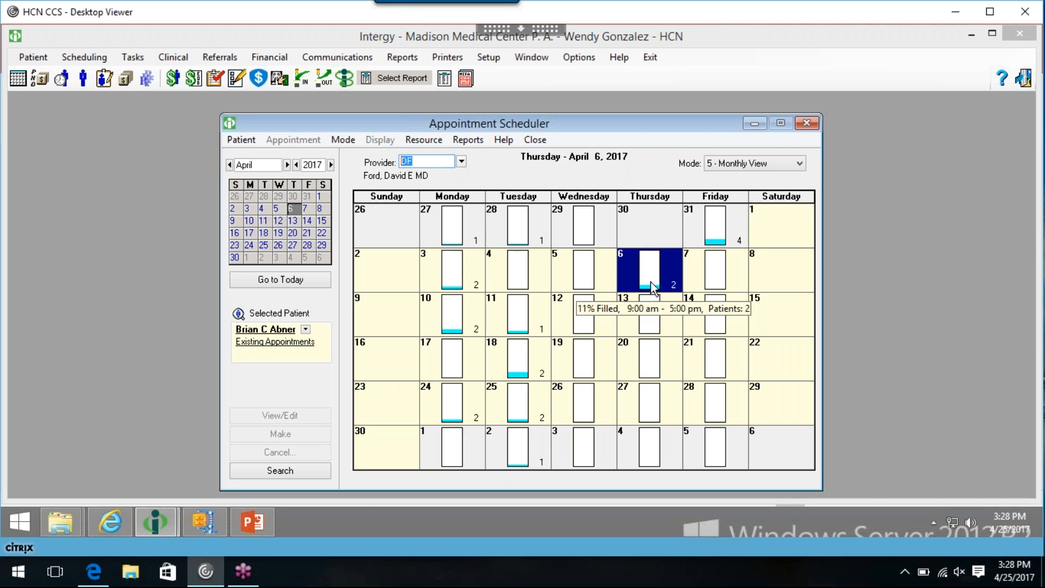
# - Show the May 2017 monthly schedule, check the fill details of individual days, and return to today
pyautogui.click(292, 257)
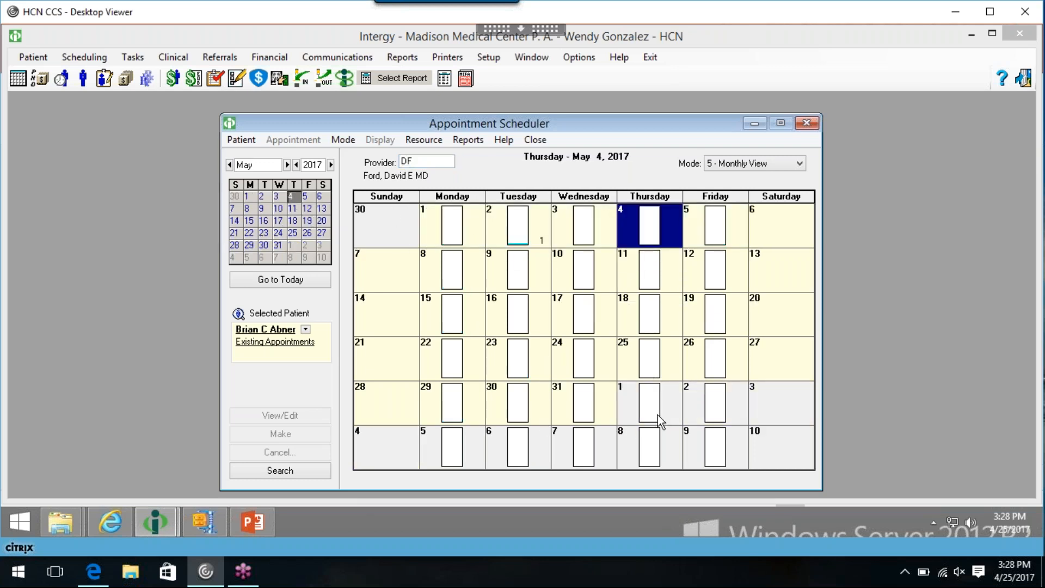
pyautogui.moveTo(657, 415)
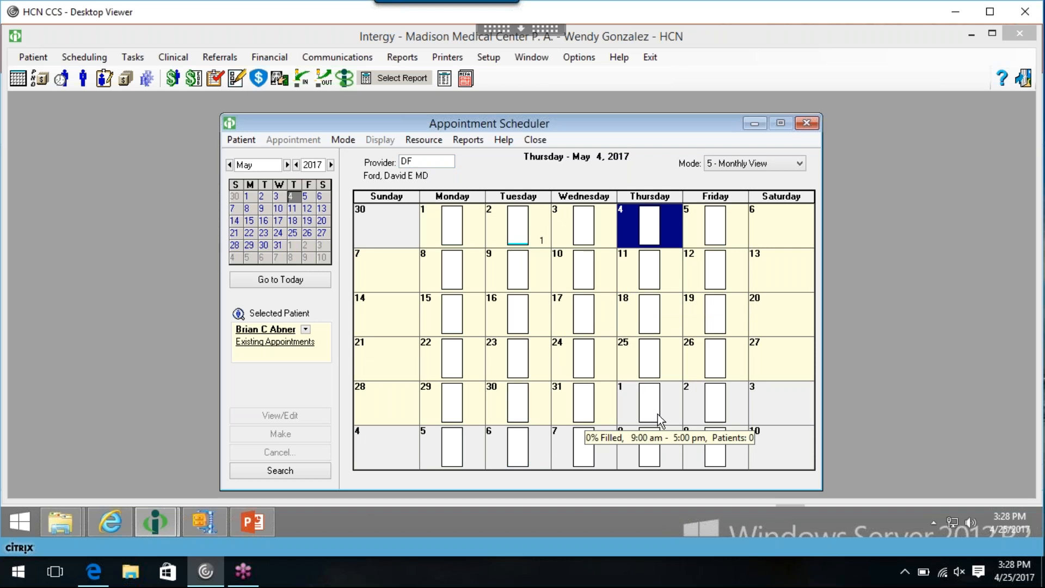
pyautogui.moveTo(677, 316)
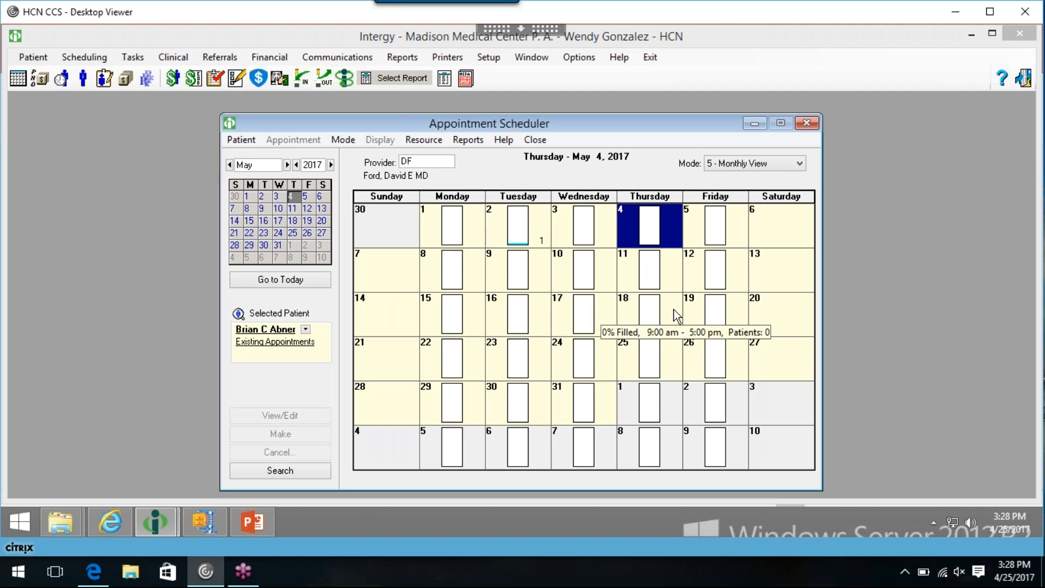
pyautogui.click(770, 165)
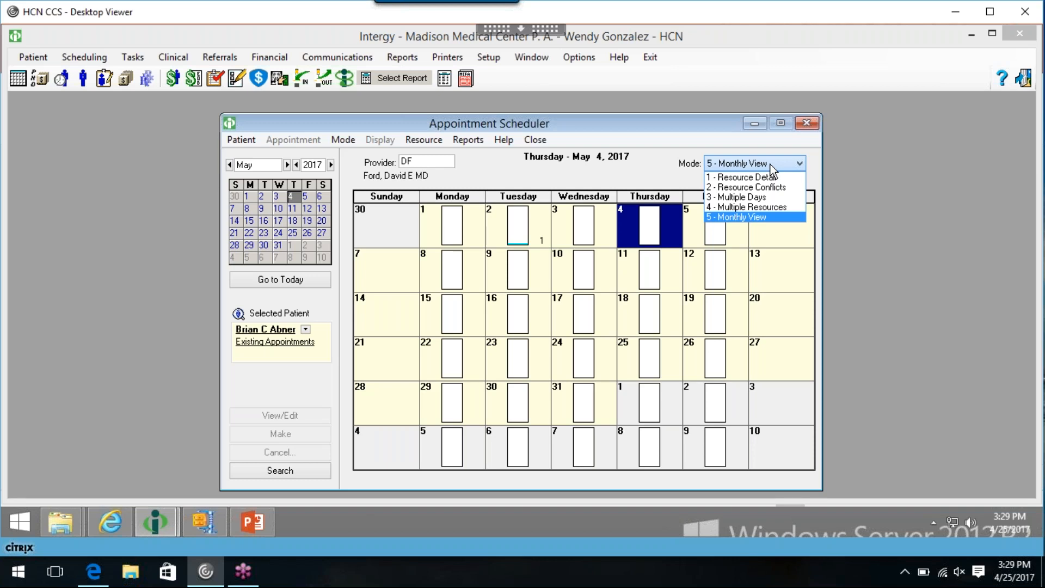
pyautogui.click(695, 173)
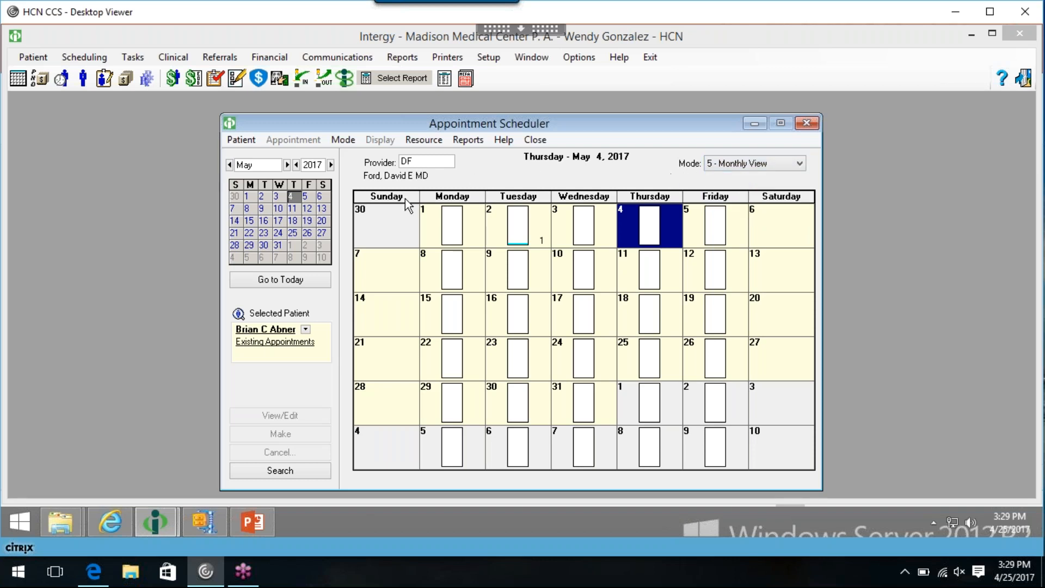
pyautogui.click(320, 283)
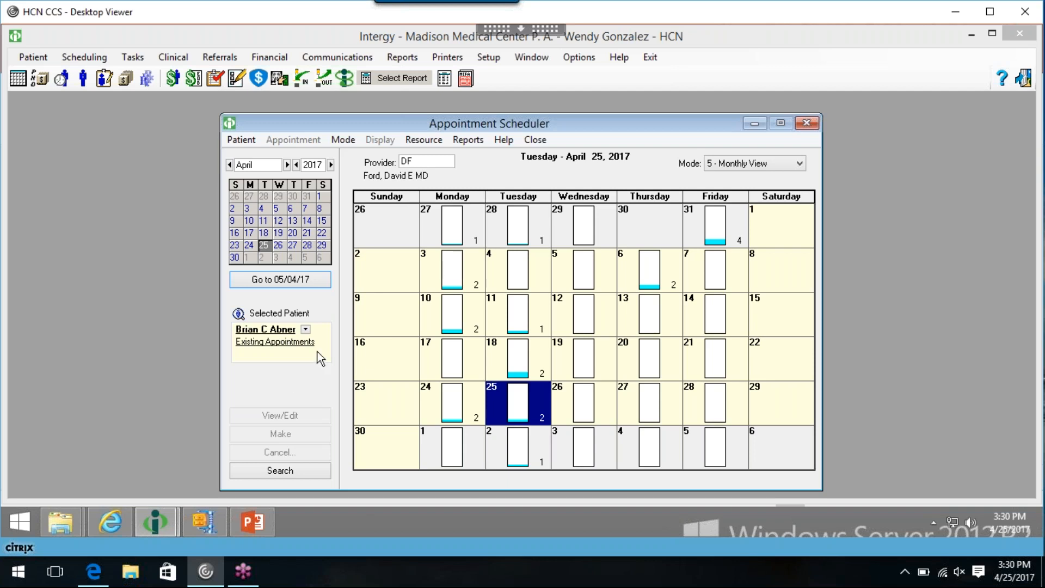
# - Open patient selection for an appointment, look over the patient list, and compare the phone, DOB and name search options
pyautogui.click(238, 313)
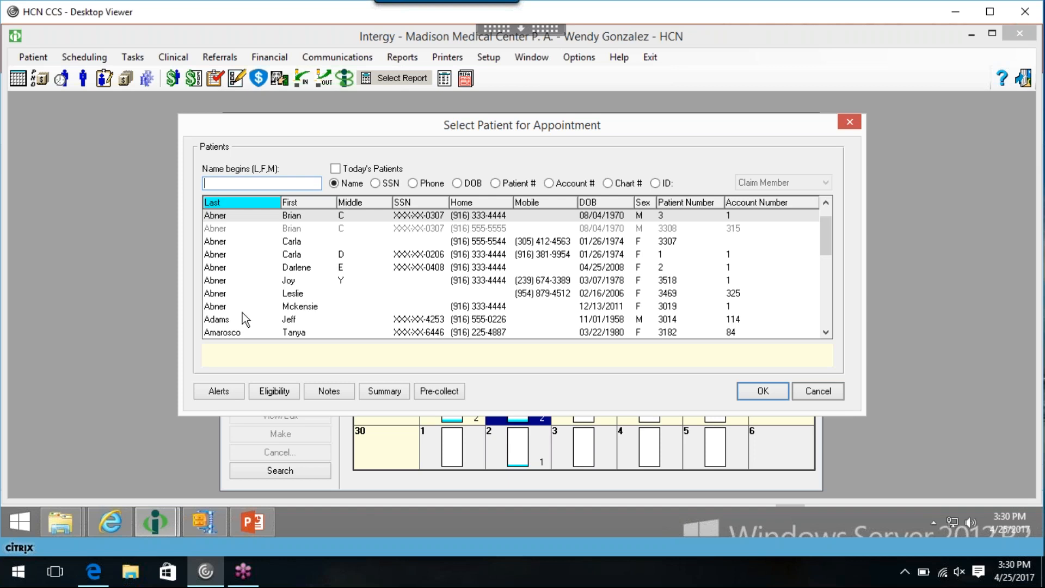
pyautogui.click(857, 123)
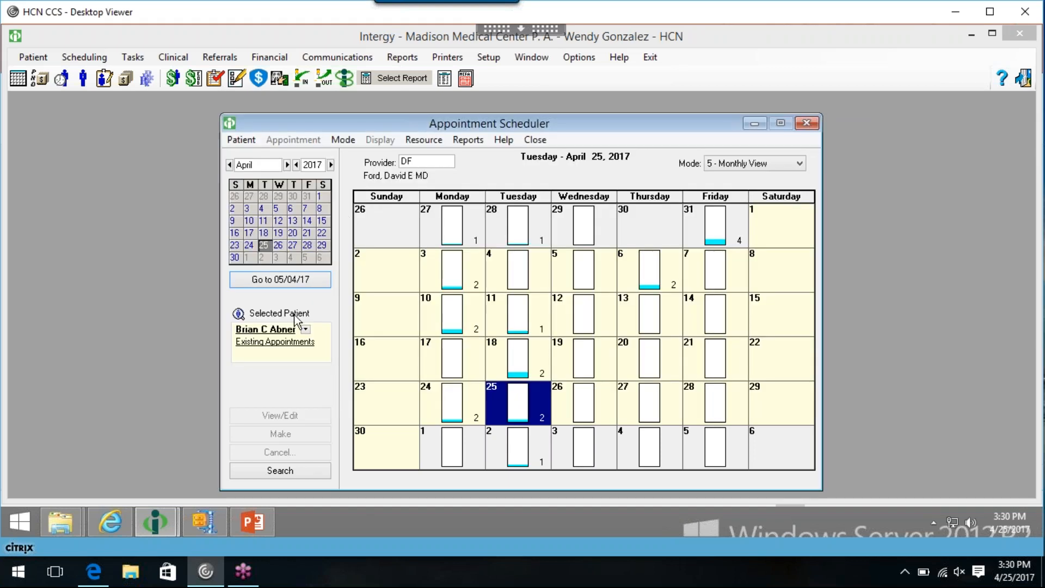
pyautogui.click(238, 319)
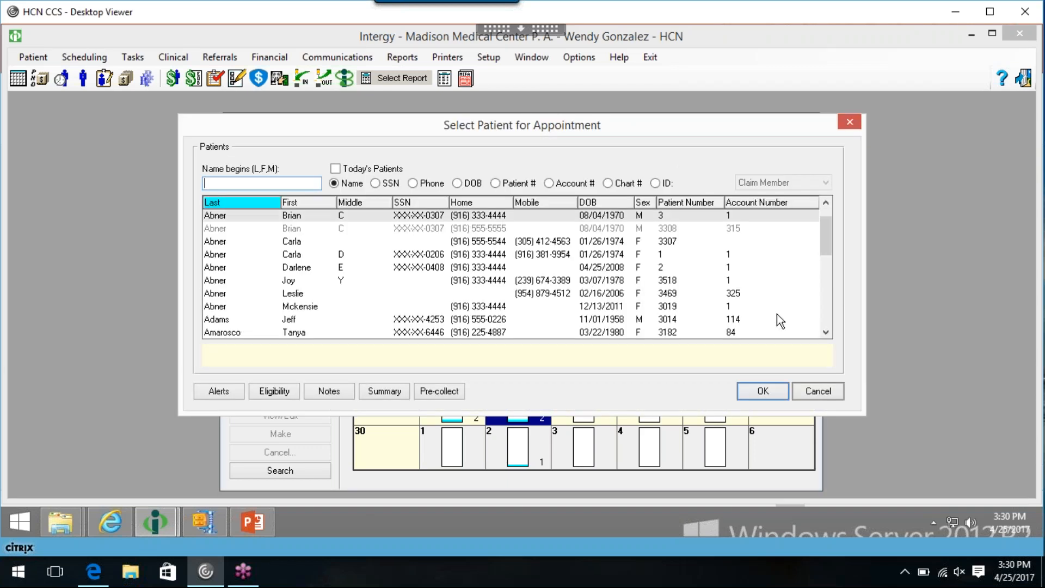
pyautogui.click(825, 331)
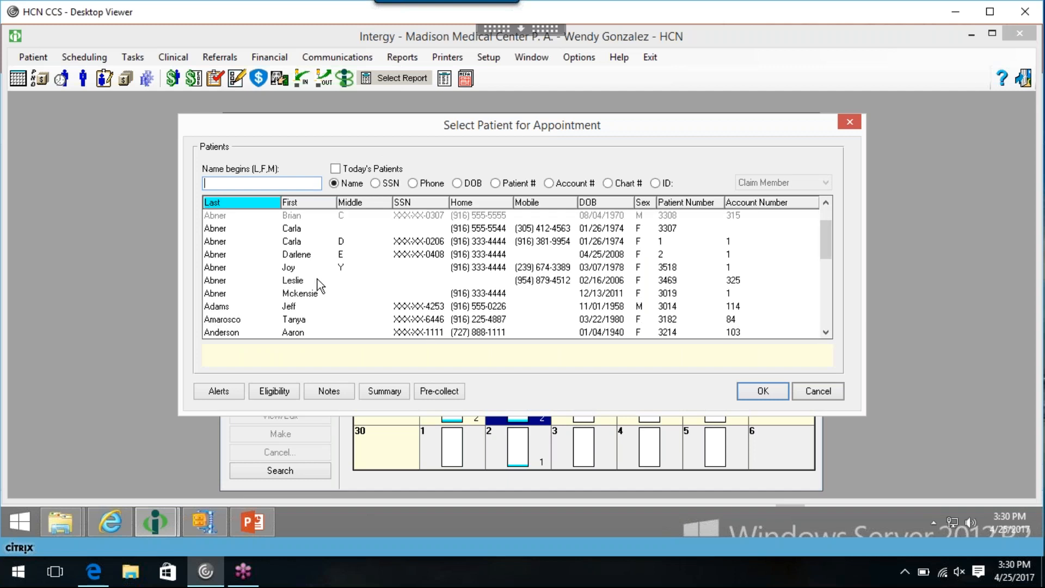
pyautogui.click(292, 229)
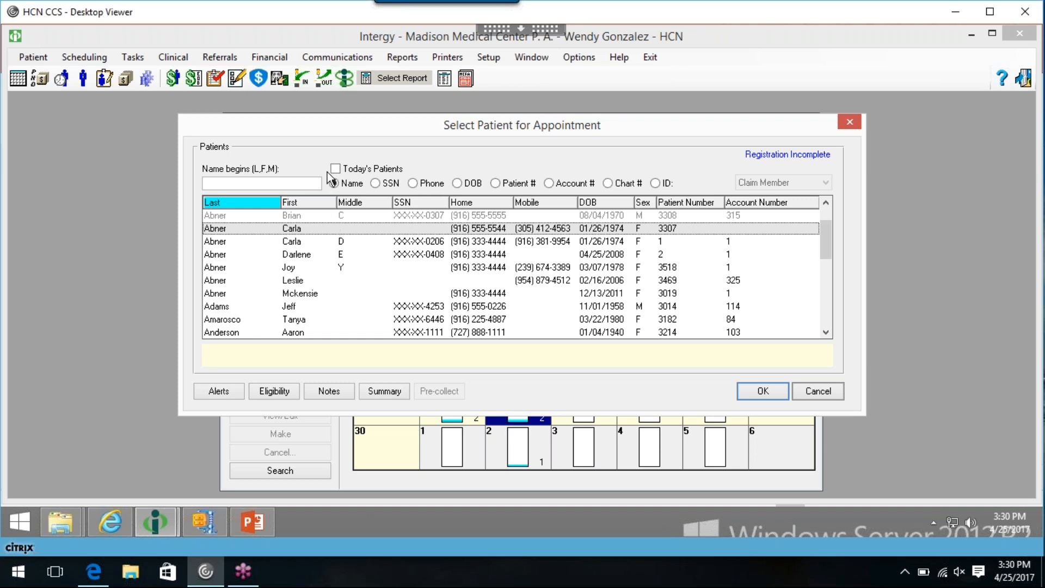
pyautogui.click(427, 184)
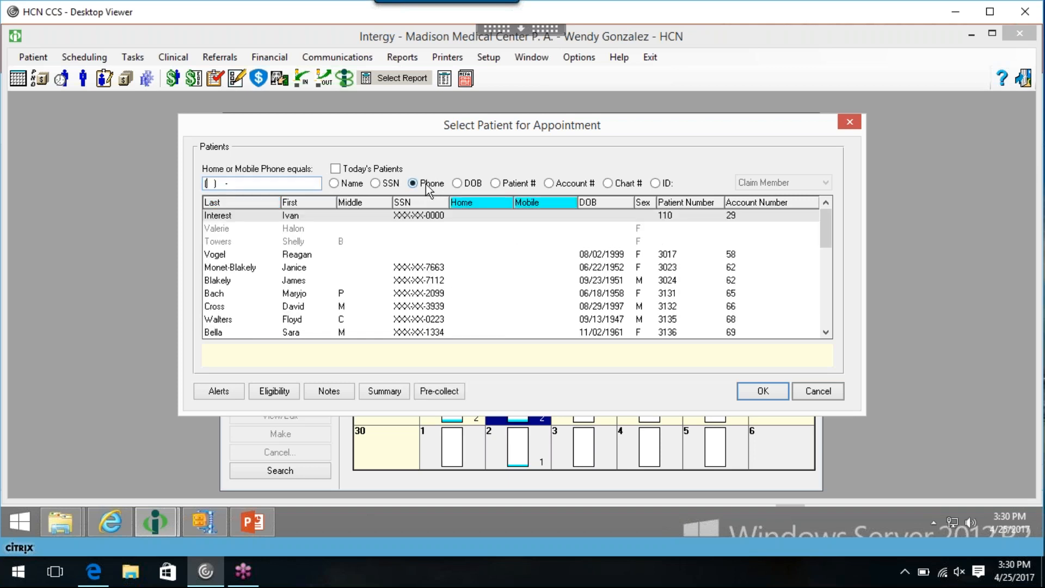
pyautogui.click(472, 185)
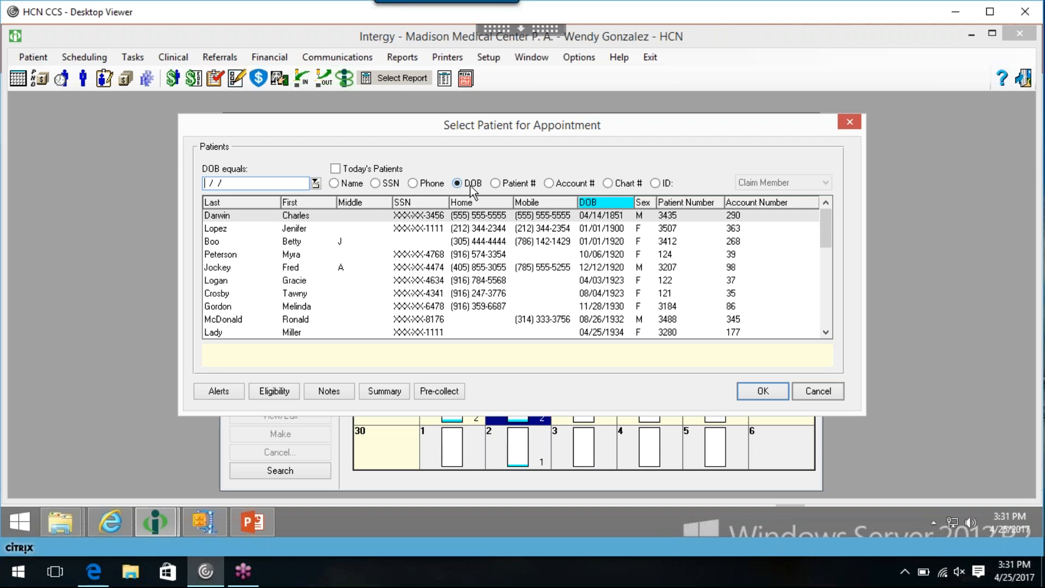
pyautogui.click(350, 185)
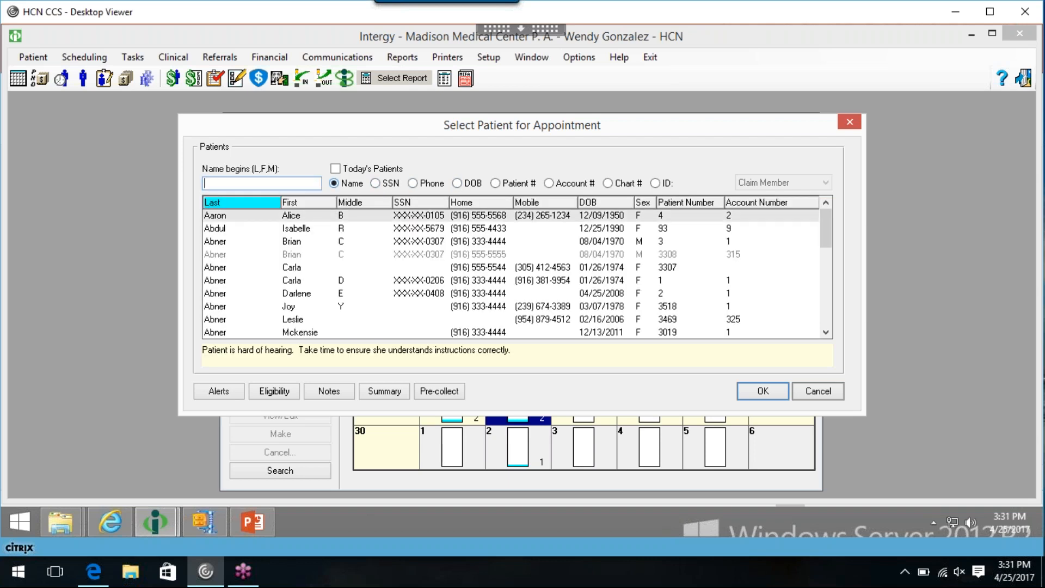
# - Choose the patient whose note requires a release authorization for a child's auto accident claim, and close the referrals summary
pyautogui.click(293, 271)
pyautogui.click(299, 283)
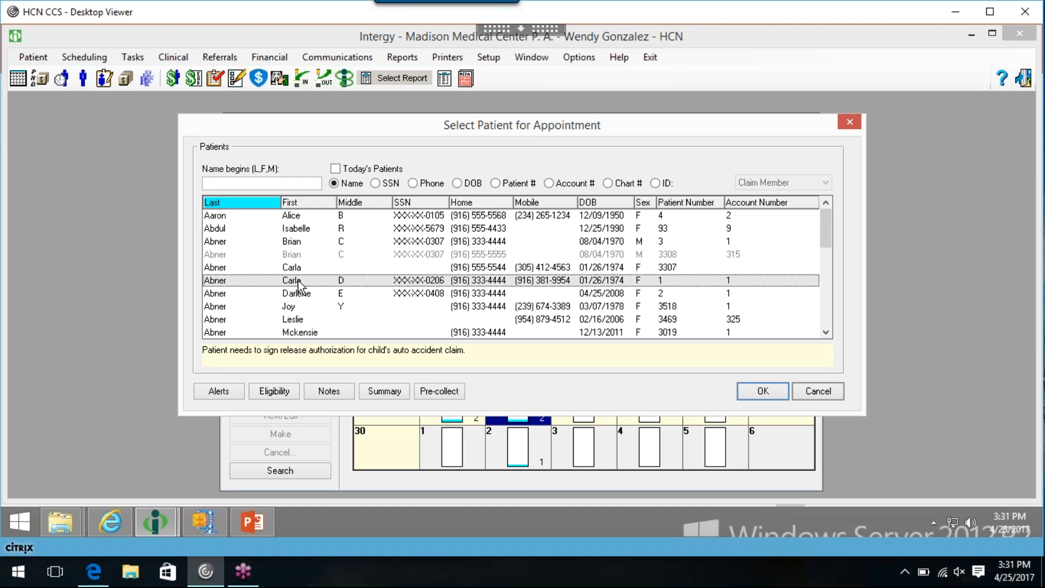
pyautogui.doubleClick(299, 284)
pyautogui.click(524, 324)
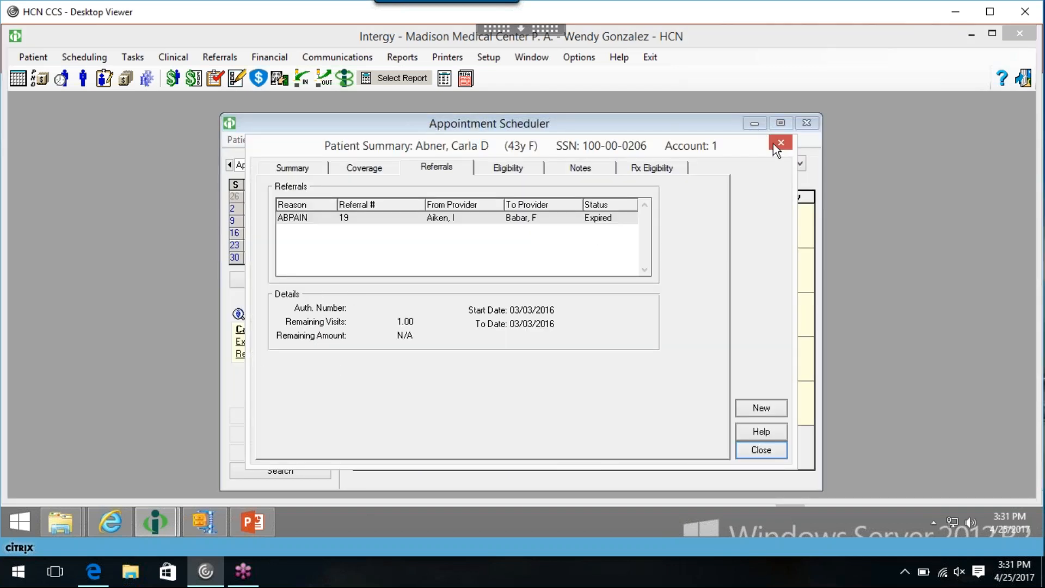
pyautogui.click(774, 144)
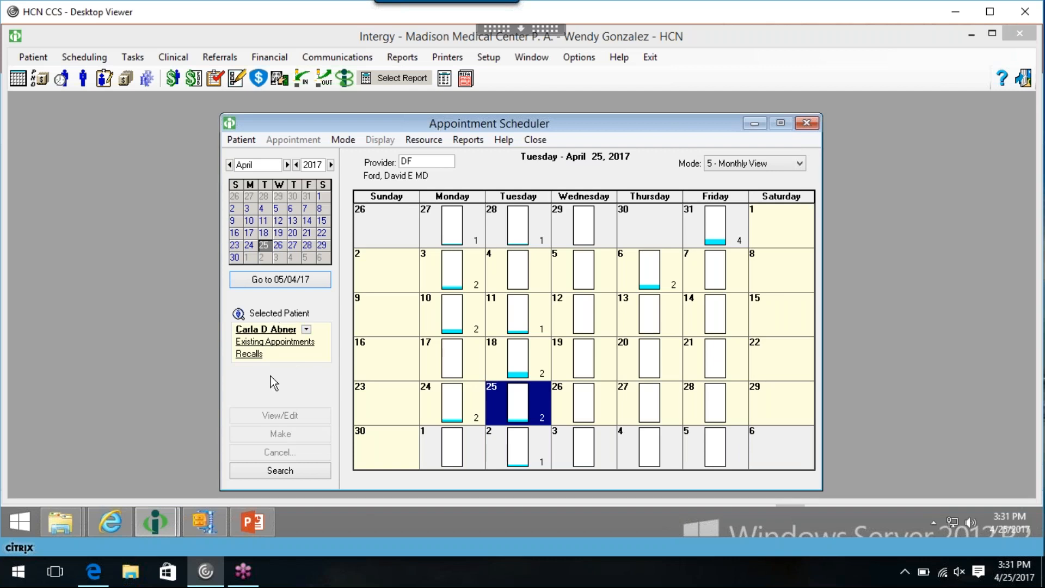
# - Switch the schedule to Resource Detail mode and reselect the original male patient for the appointment
pyautogui.click(724, 168)
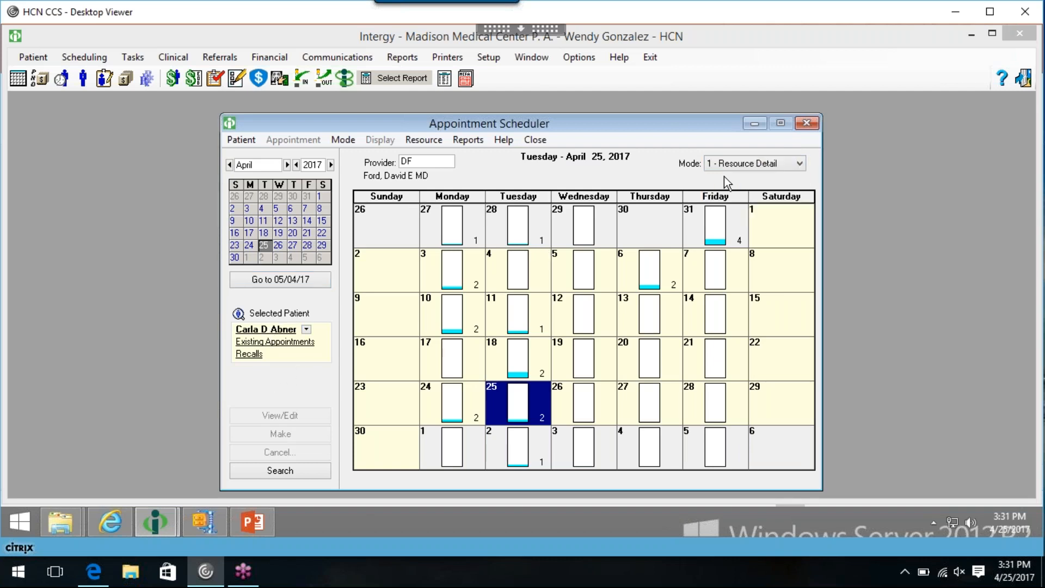
pyautogui.click(724, 178)
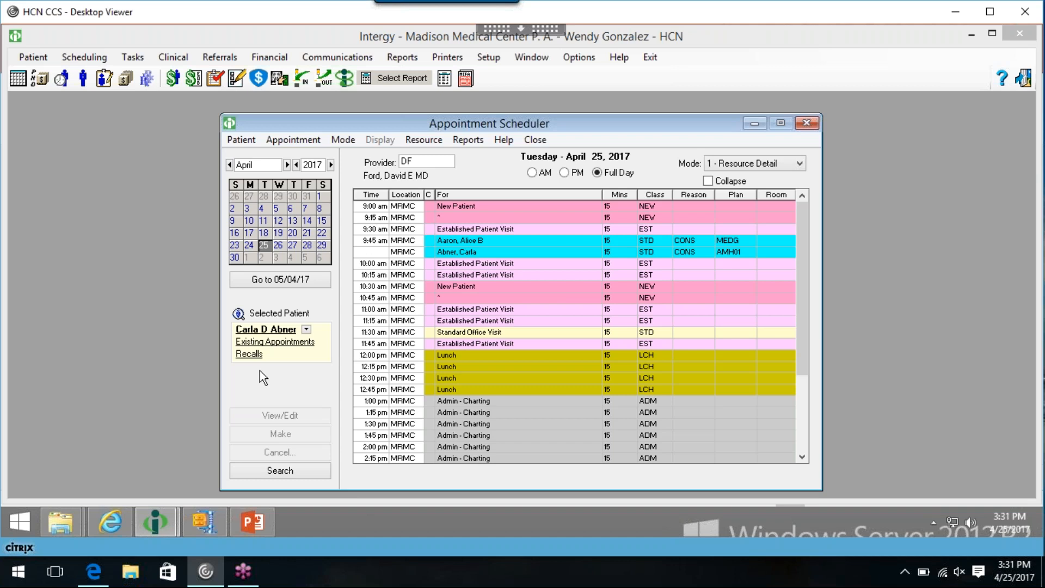
pyautogui.click(238, 314)
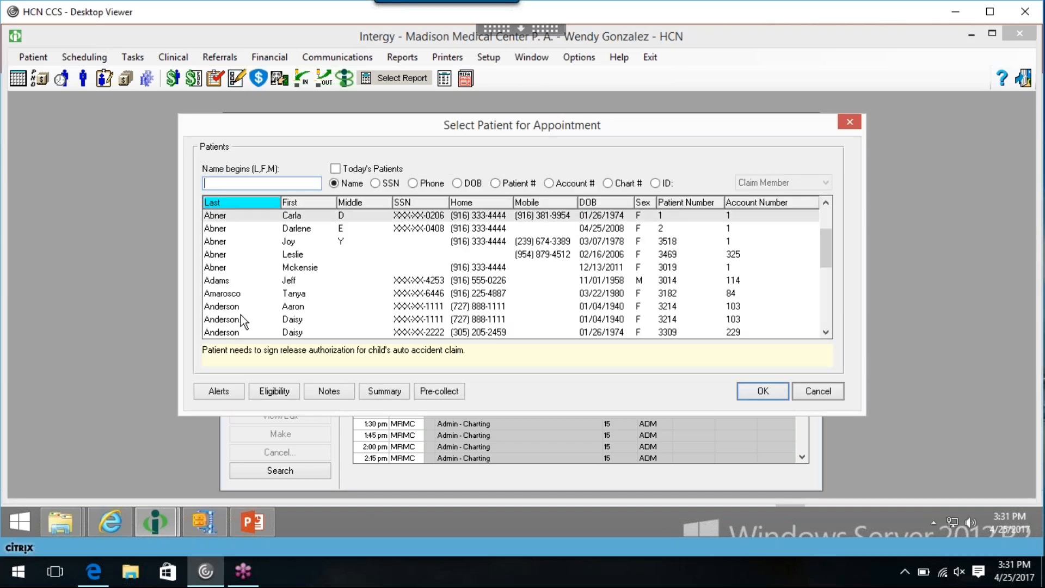
pyautogui.scroll(2, 827, 203)
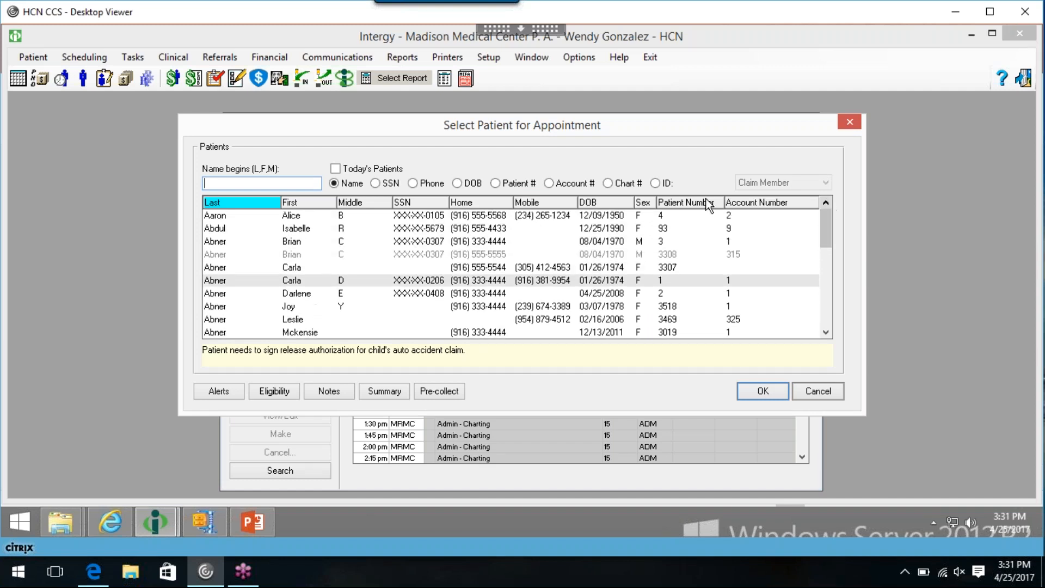
pyautogui.click(317, 243)
pyautogui.doubleClick(317, 243)
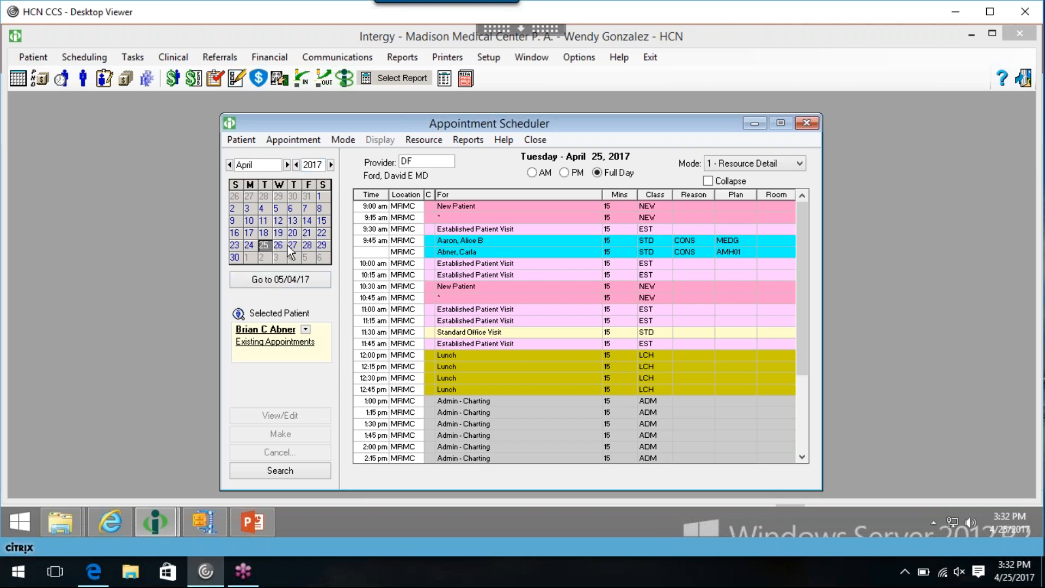
# - Go to the May 1, 2017 schedule and select the open 11:30 am Standard Office Visit slot
pyautogui.click(287, 164)
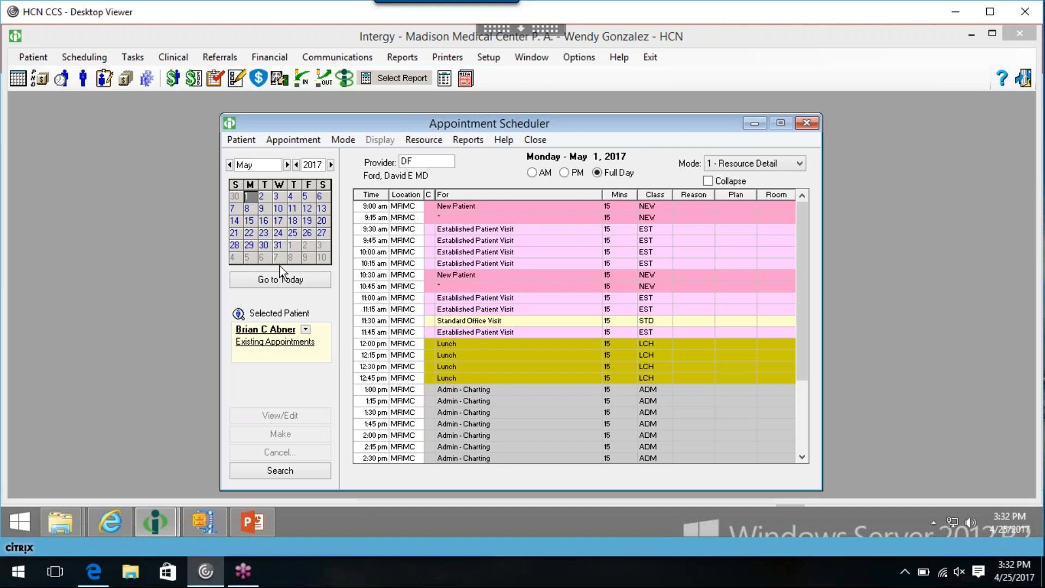
pyautogui.click(436, 161)
pyautogui.click(360, 318)
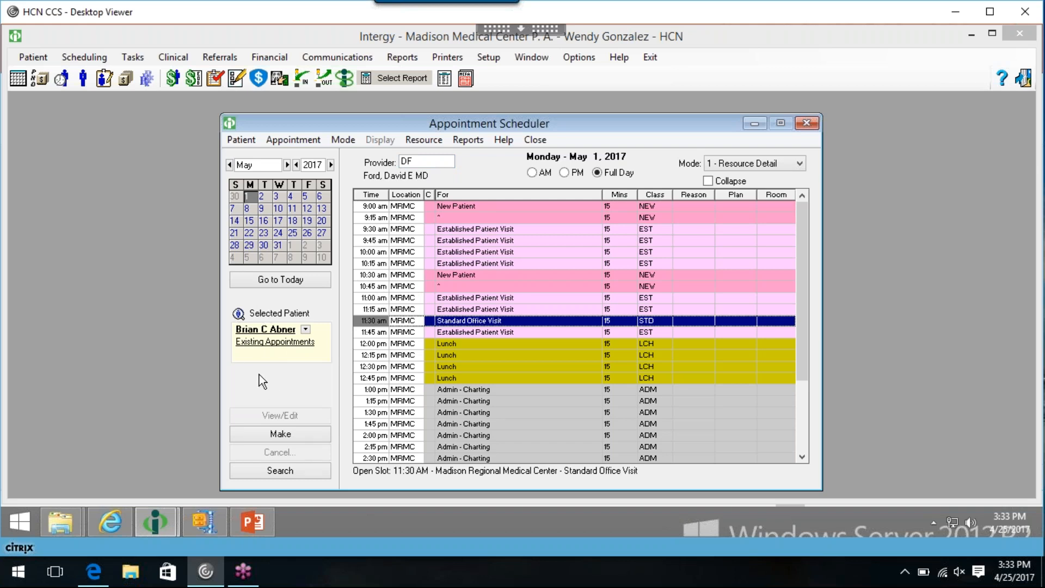
pyautogui.click(252, 197)
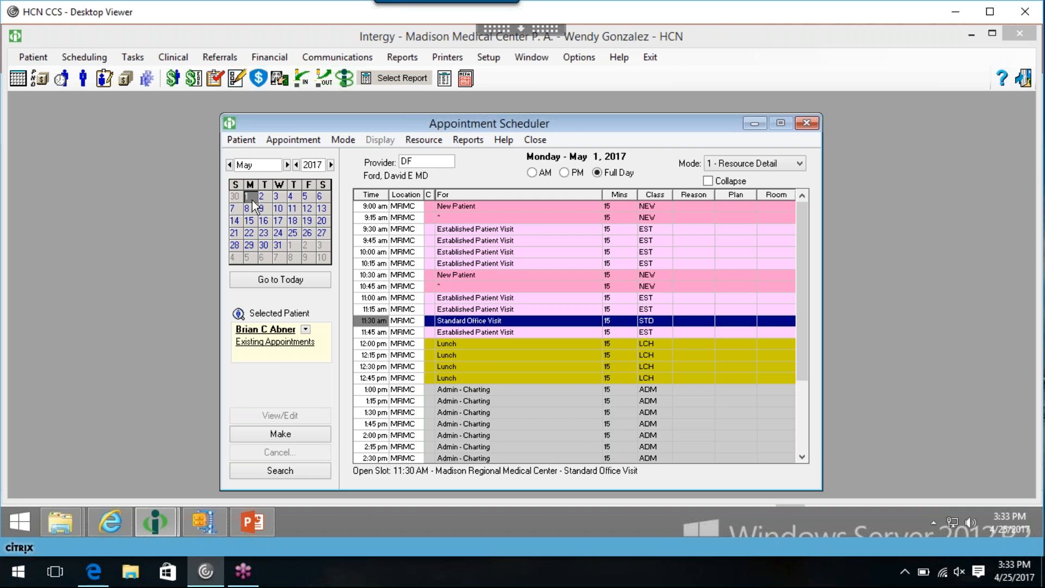
# - Switch the schedule's resource type from provider to room
pyautogui.click(420, 157)
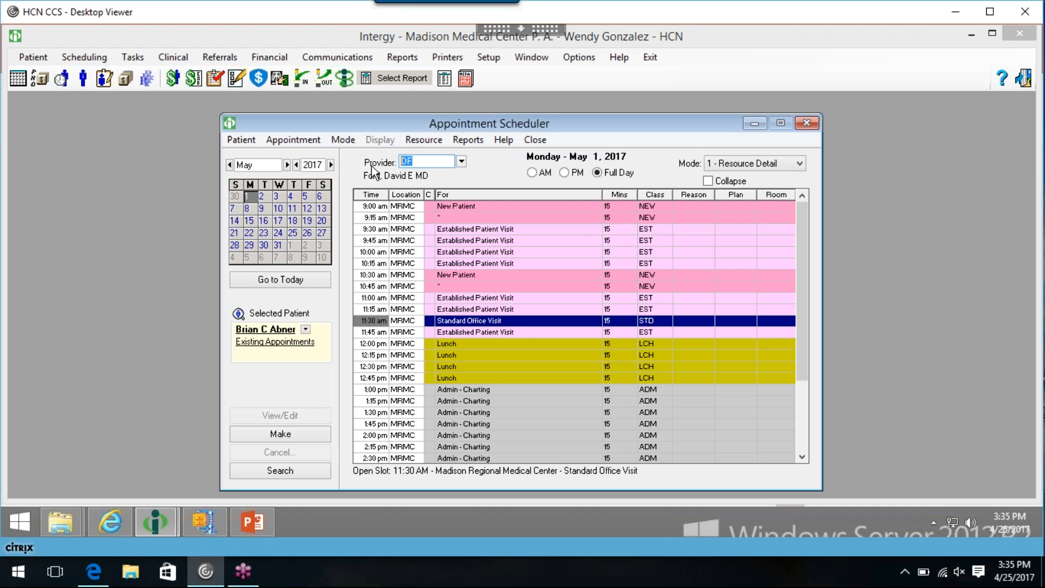
pyautogui.click(428, 140)
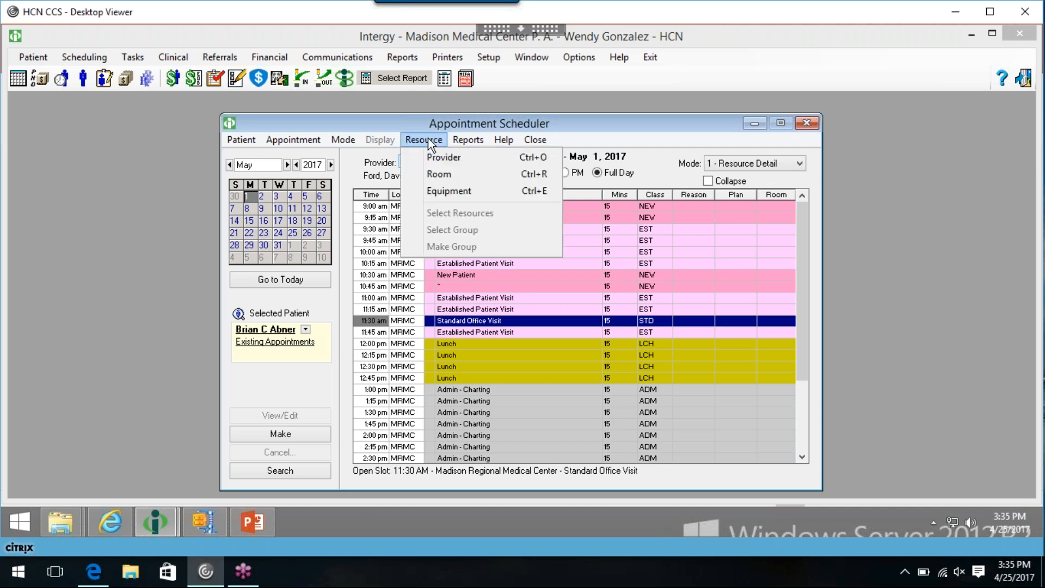
pyautogui.click(546, 120)
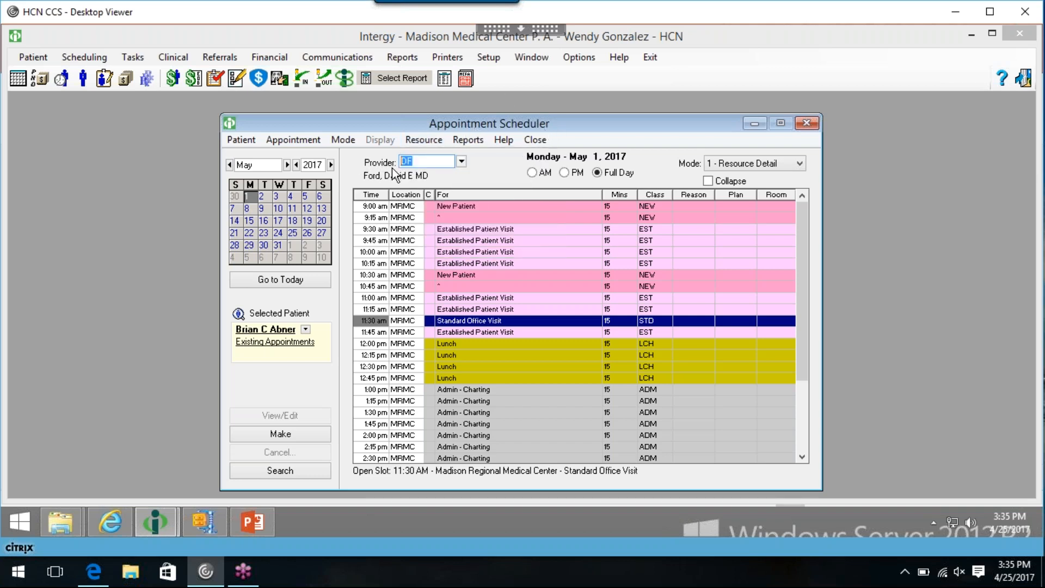
pyautogui.click(430, 140)
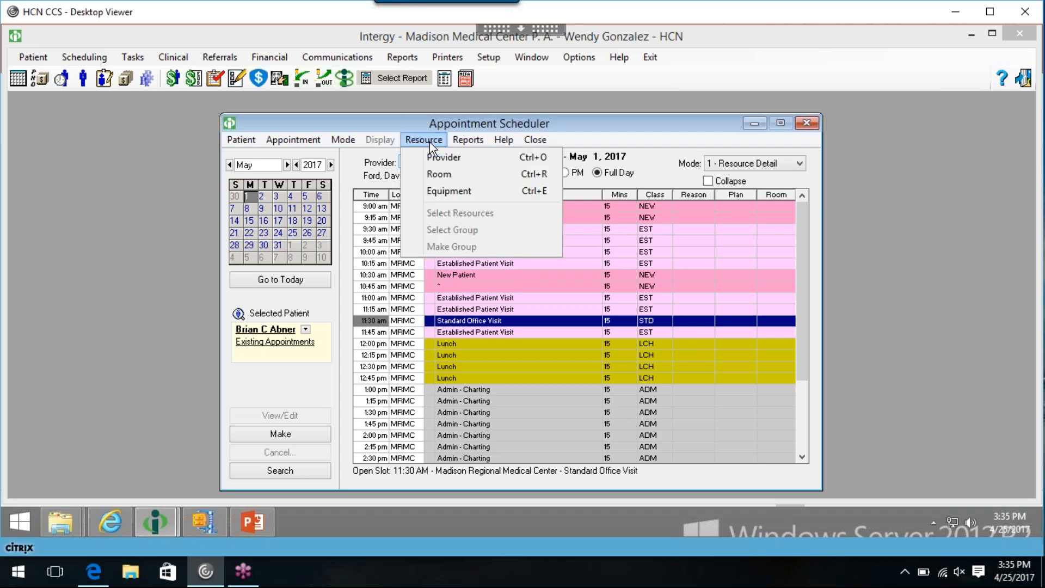
pyautogui.click(441, 178)
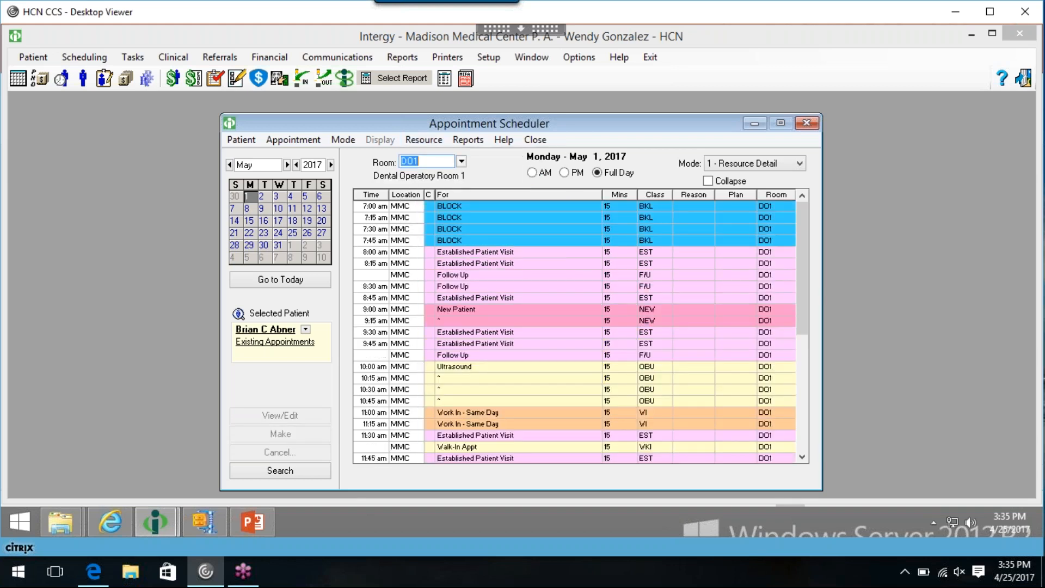
# - Change the room shown in the schedule to EX1, Exam Room 1, at location MMC
pyautogui.click(462, 162)
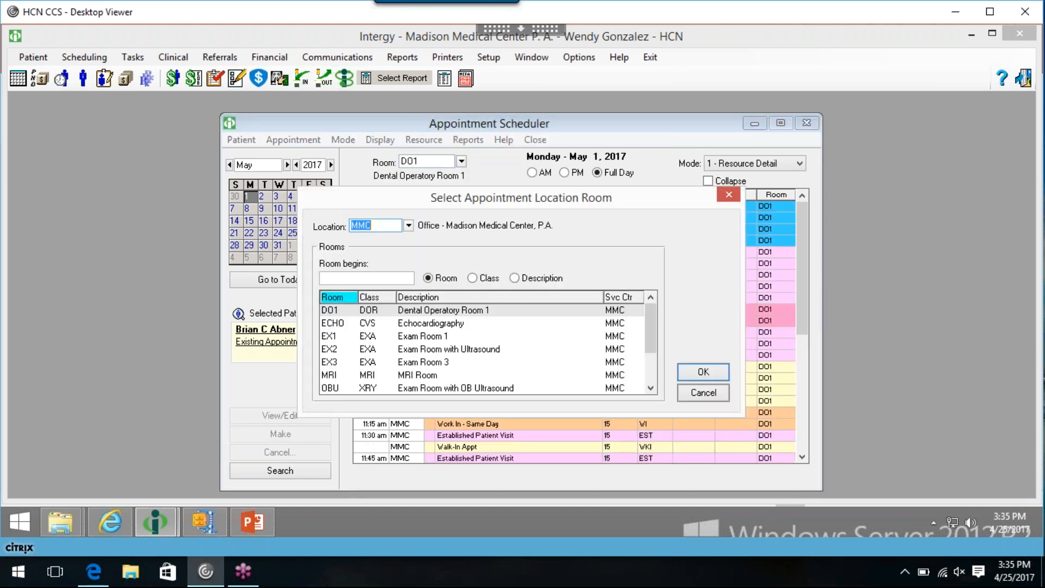
pyautogui.click(653, 389)
pyautogui.click(653, 389)
pyautogui.click(653, 389)
pyautogui.click(653, 389)
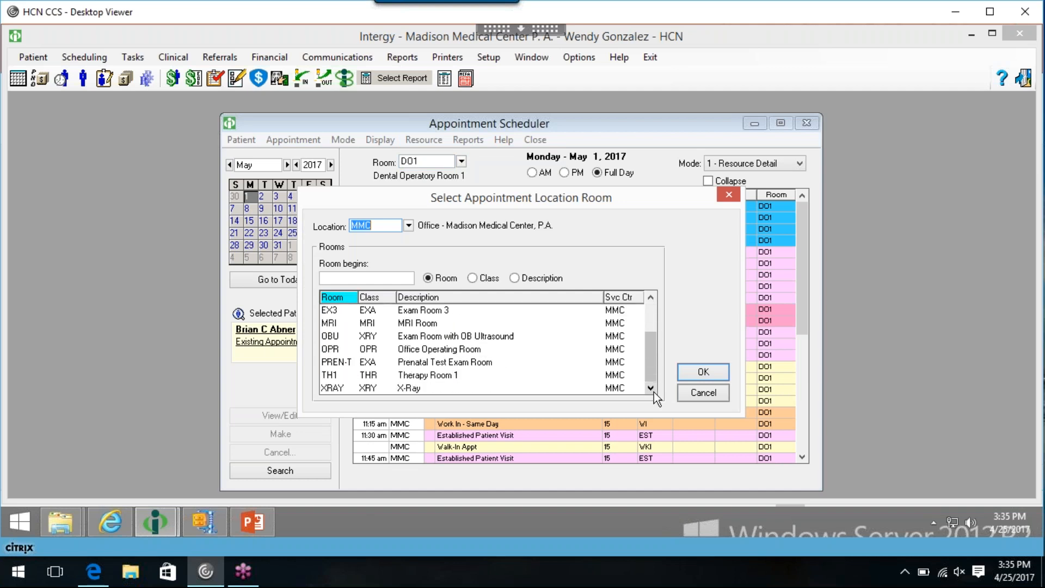
pyautogui.moveTo(648, 359)
pyautogui.mouseDown()
pyautogui.moveTo(645, 332)
pyautogui.moveTo(646, 359)
pyautogui.mouseUp()
pyautogui.scroll(2, 651, 313)
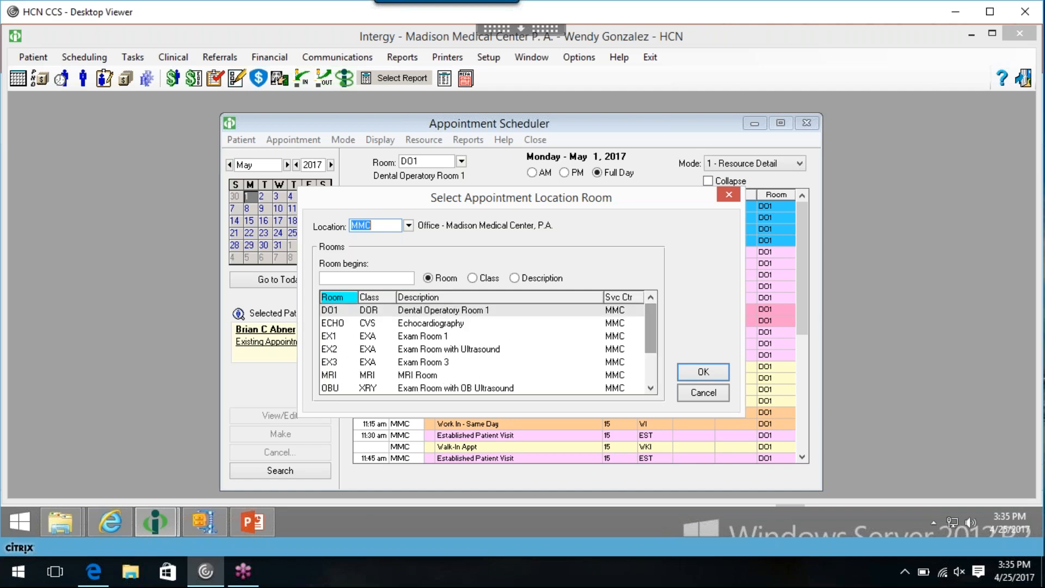
pyautogui.doubleClick(427, 338)
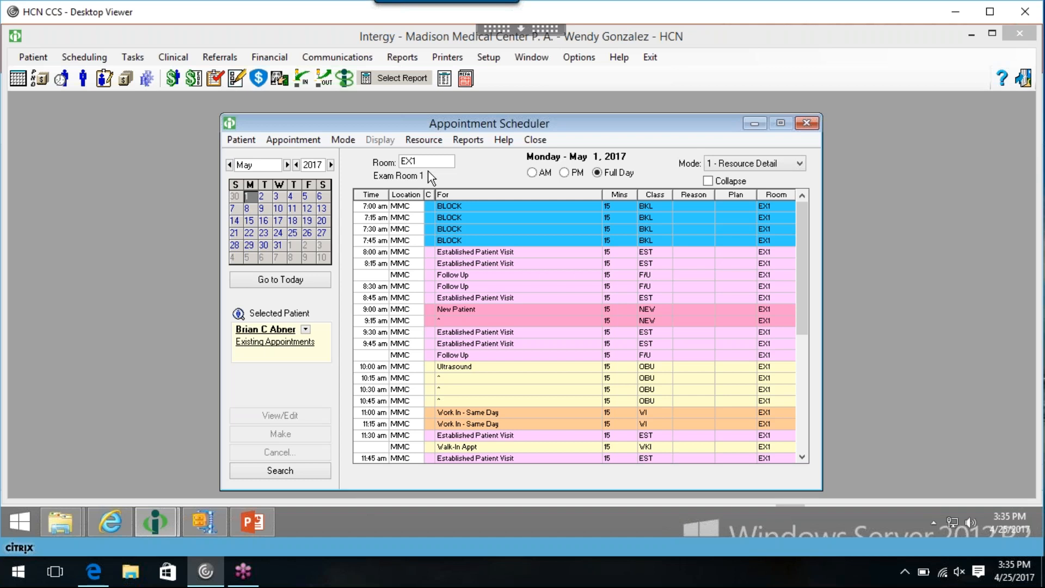
# - Switch the schedule's resource type back to provider and check the list of selectable providers without changing the provider
pyautogui.click(427, 142)
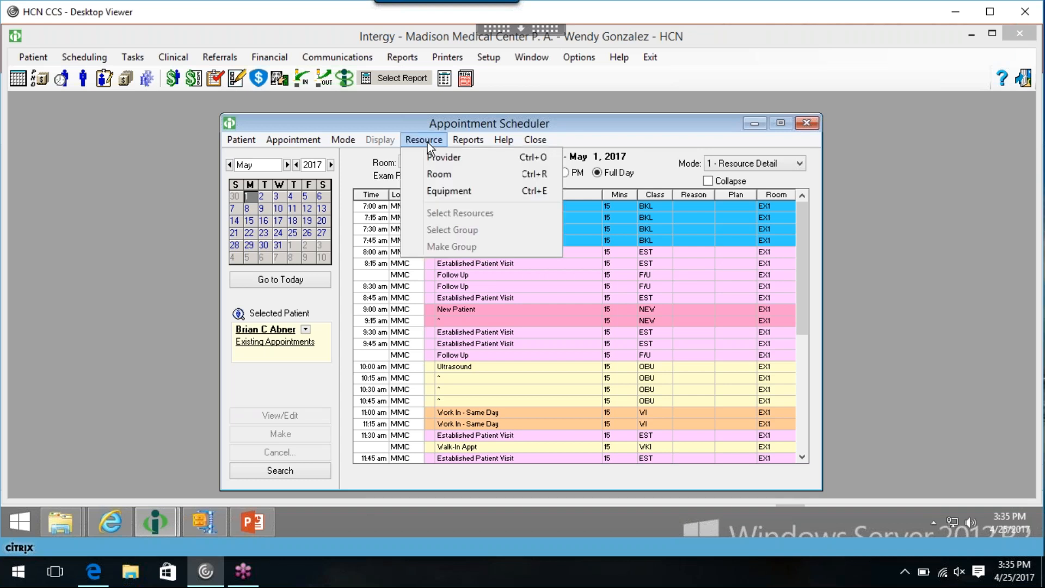
pyautogui.click(446, 159)
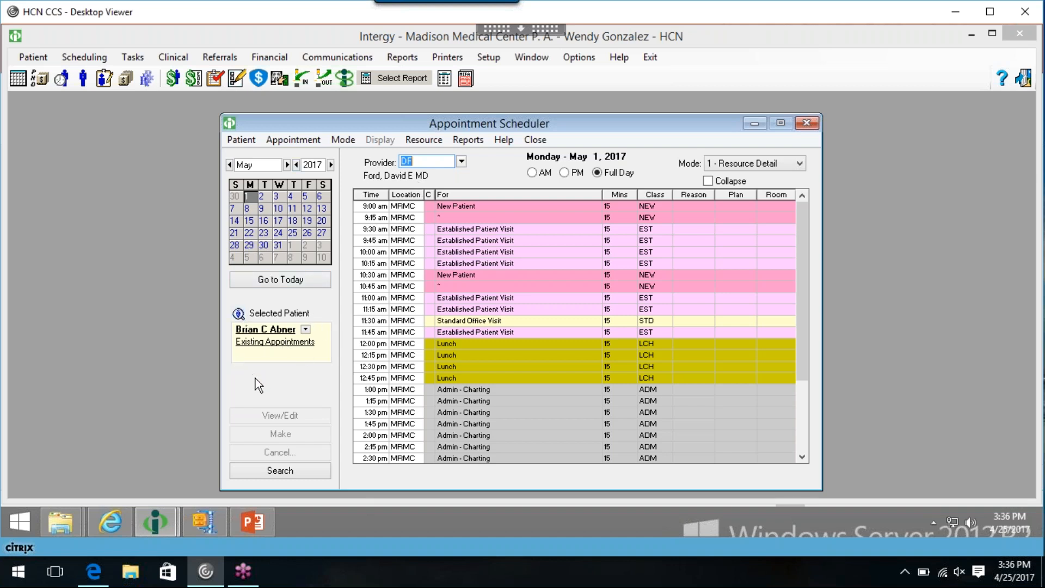
pyautogui.click(254, 200)
pyautogui.click(413, 161)
pyautogui.click(460, 163)
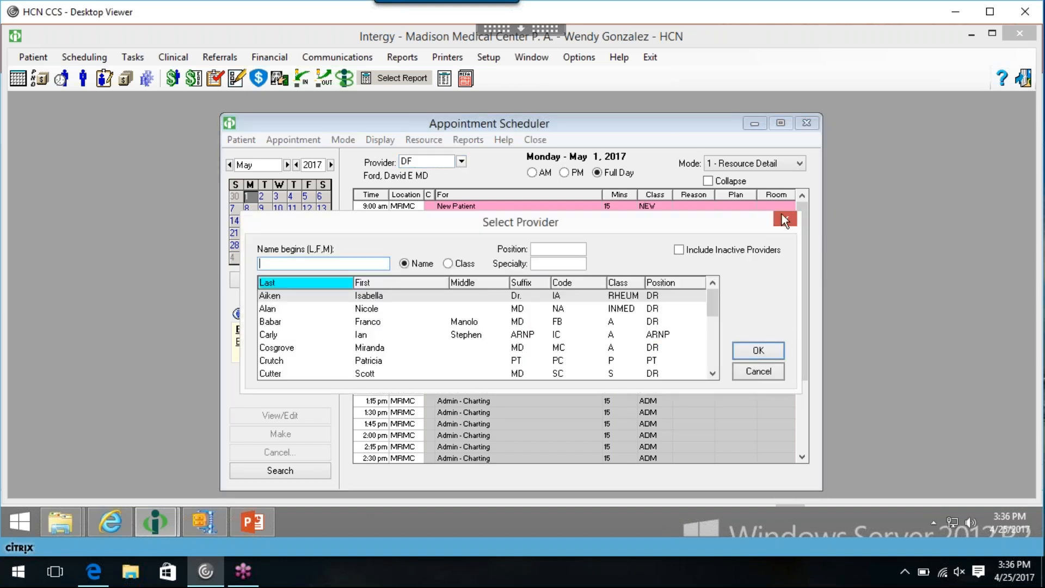
pyautogui.click(785, 218)
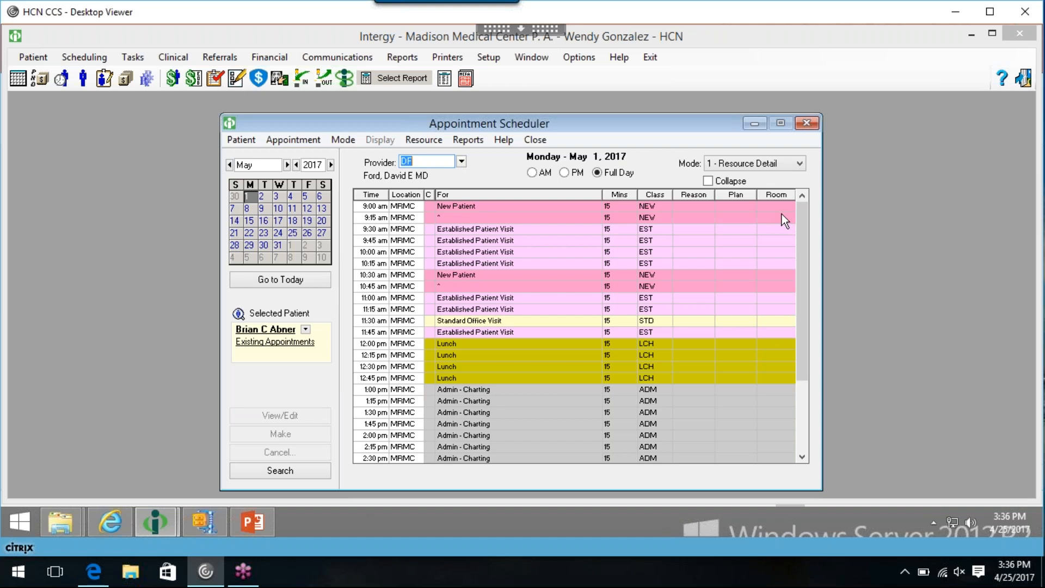
pyautogui.click(377, 252)
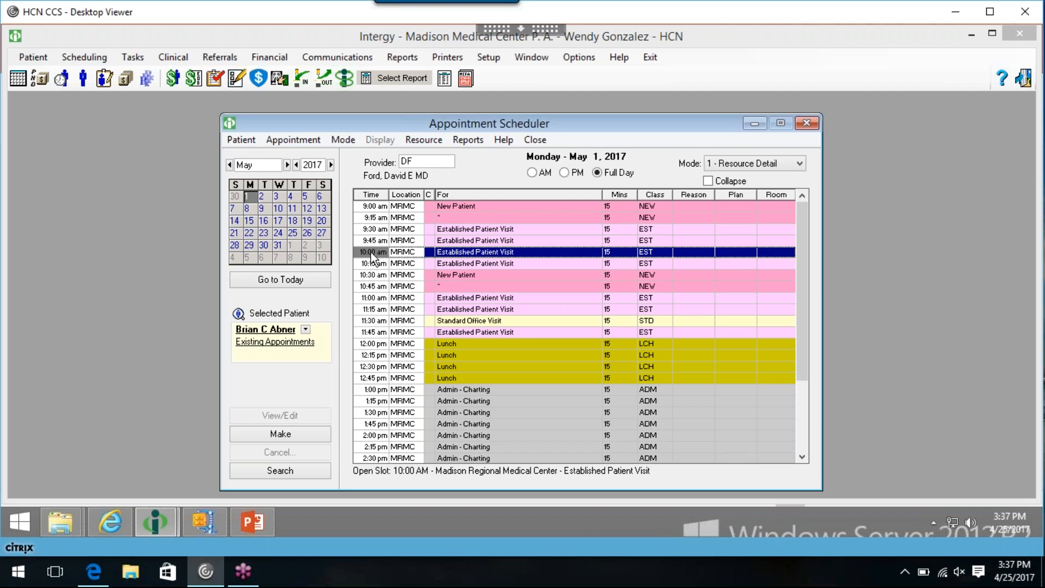
pyautogui.doubleClick(371, 253)
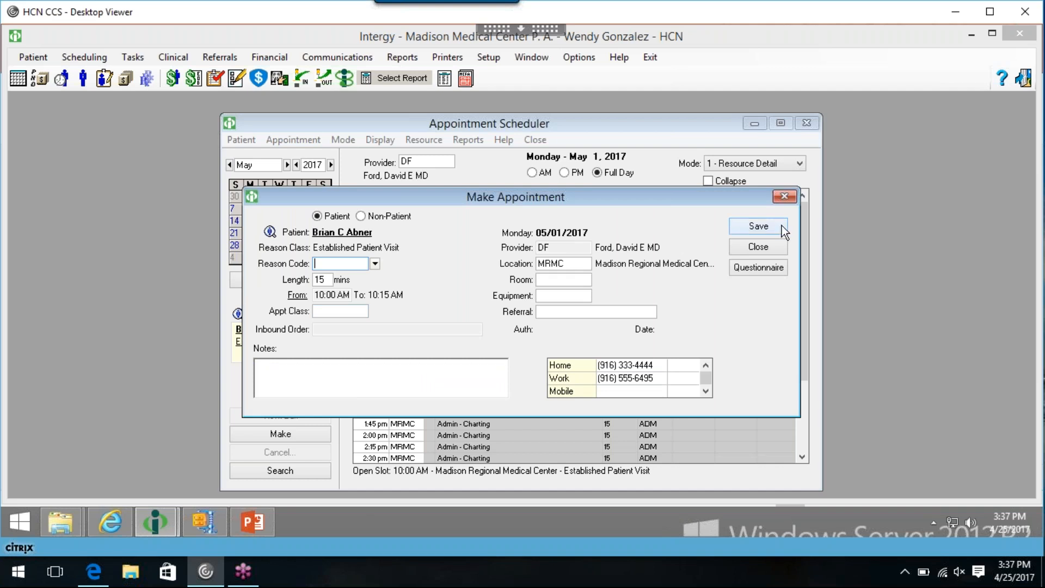
pyautogui.click(787, 197)
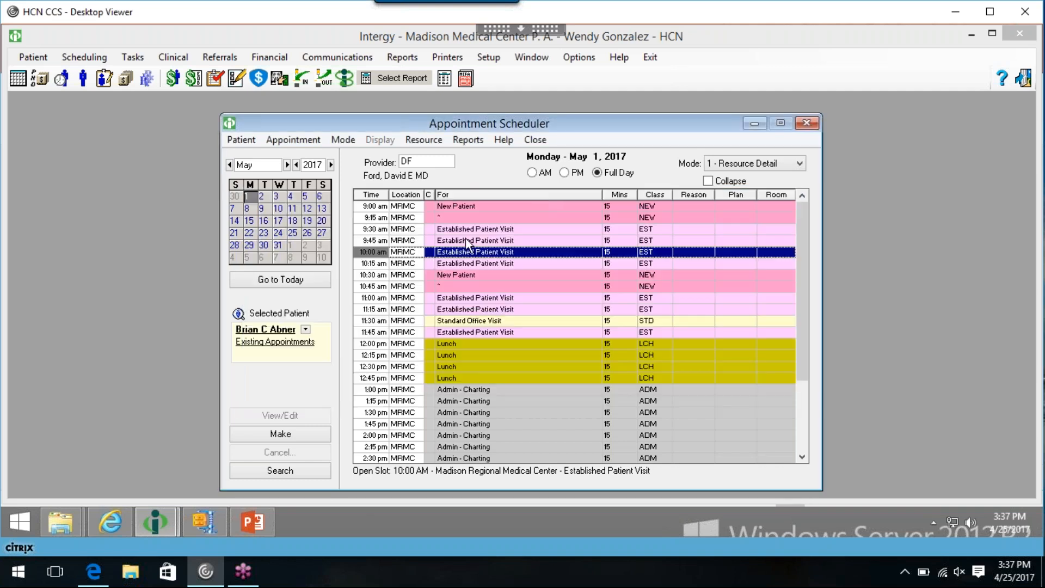
pyautogui.rightClick(369, 252)
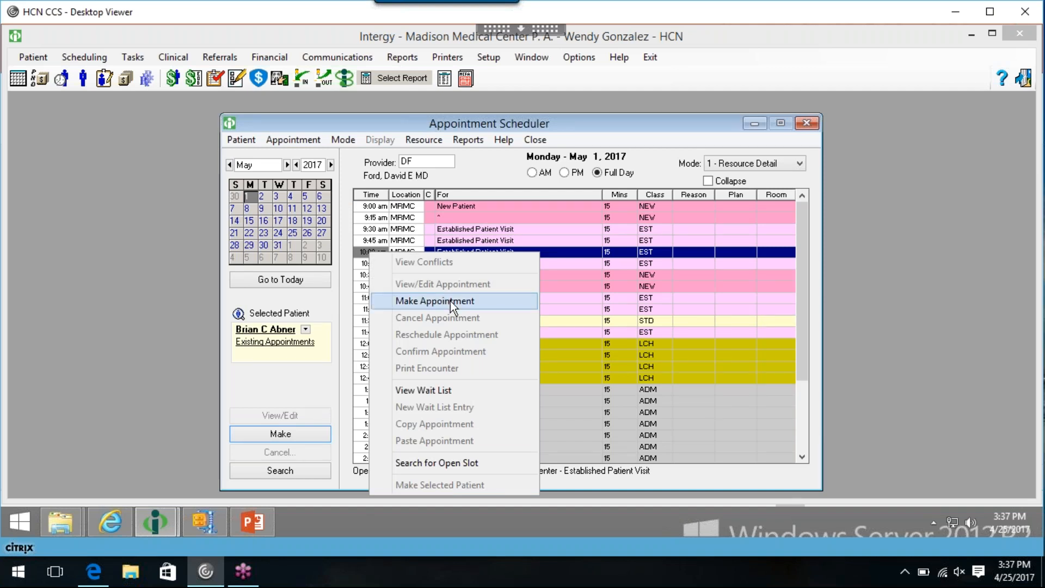
pyautogui.click(190, 285)
pyautogui.click(359, 255)
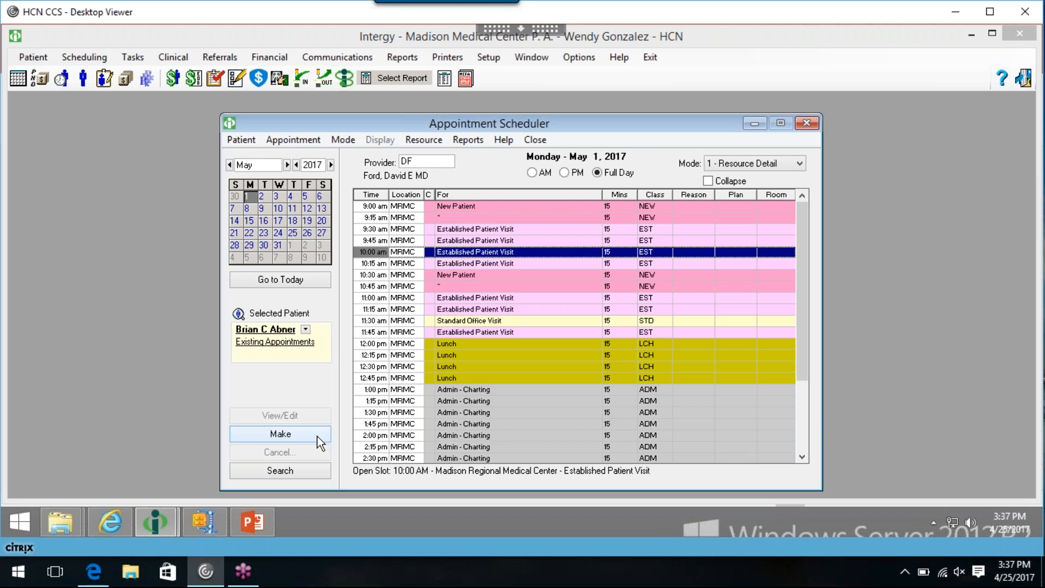
# - Start a new appointment in the 10:00 am Established Patient Visit slot on May 1, 2017
pyautogui.doubleClick(377, 259)
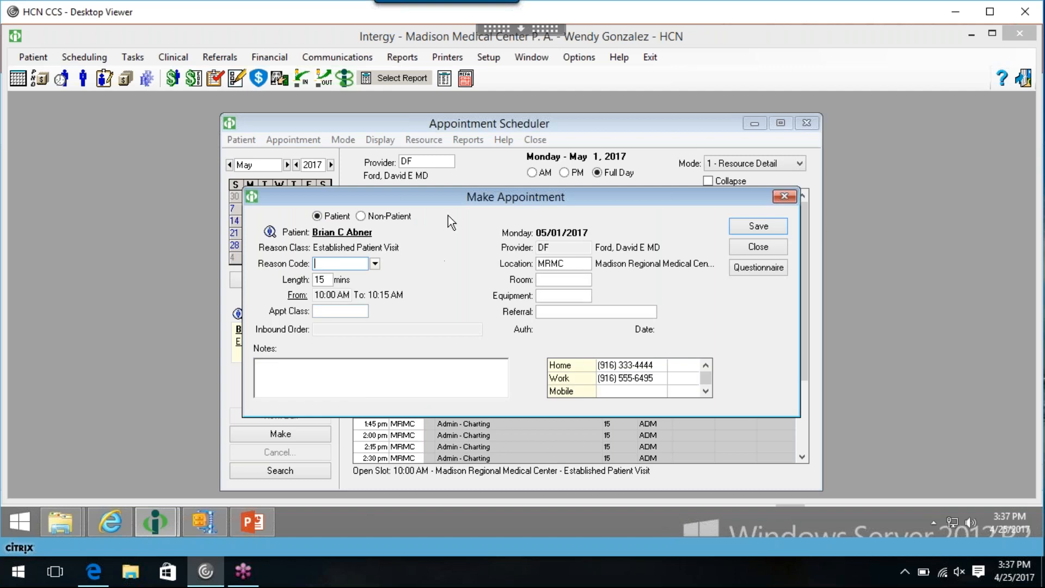
pyautogui.moveTo(445, 197); pyautogui.dragTo(449, 205)
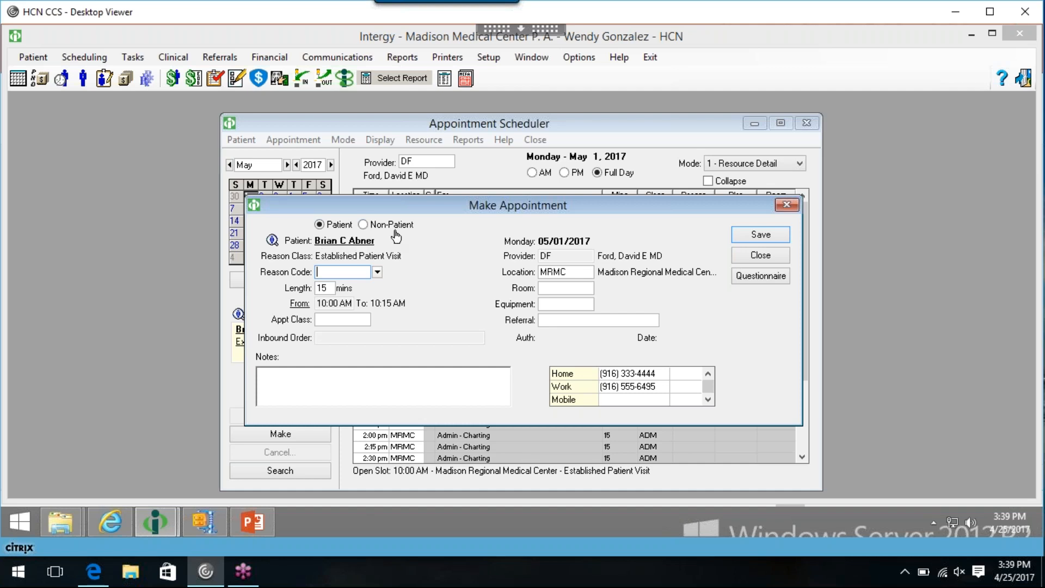
pyautogui.moveTo(430, 207); pyautogui.dragTo(473, 202)
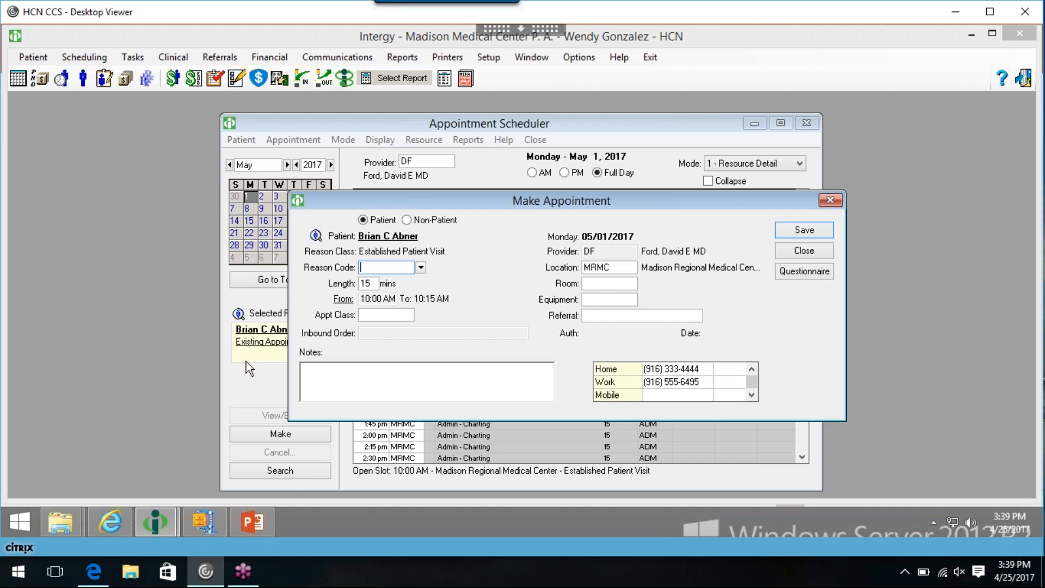
# - Examine the patient choices for the appointment without changing the patient, and compare the appointment form with the schedule behind it
pyautogui.click(314, 238)
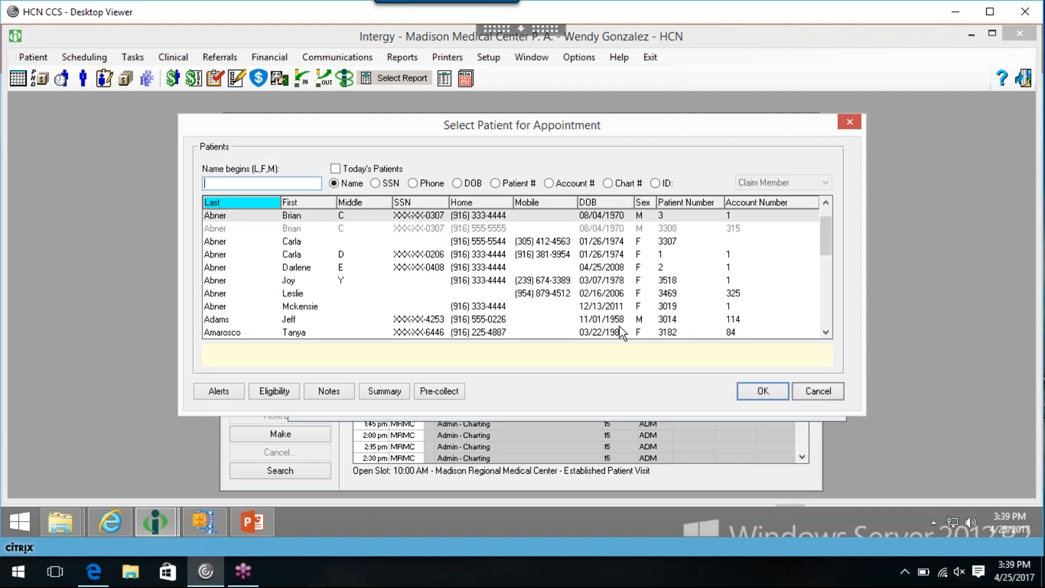
pyautogui.click(819, 390)
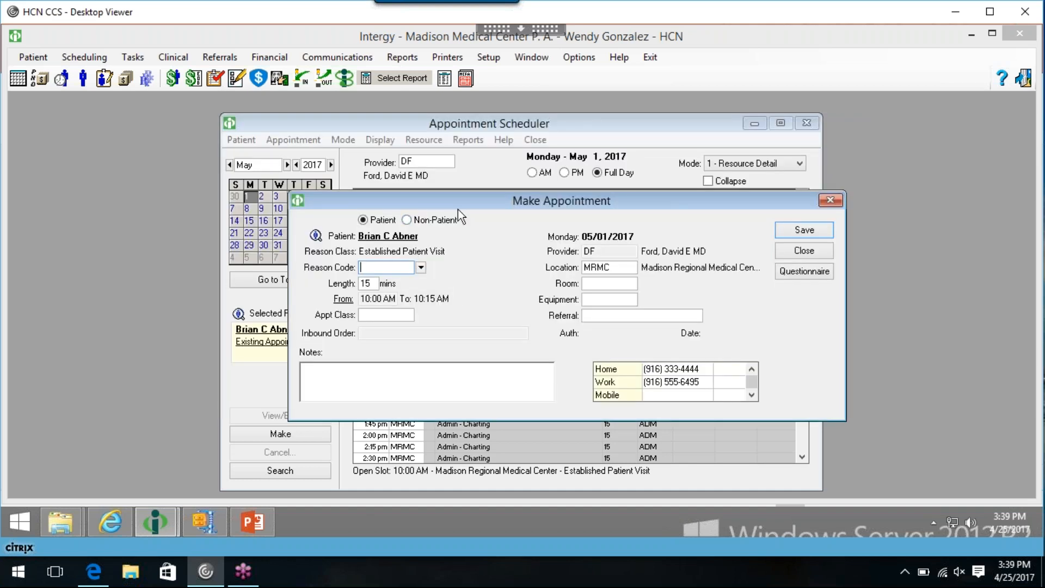
pyautogui.moveTo(458, 209); pyautogui.dragTo(567, 227)
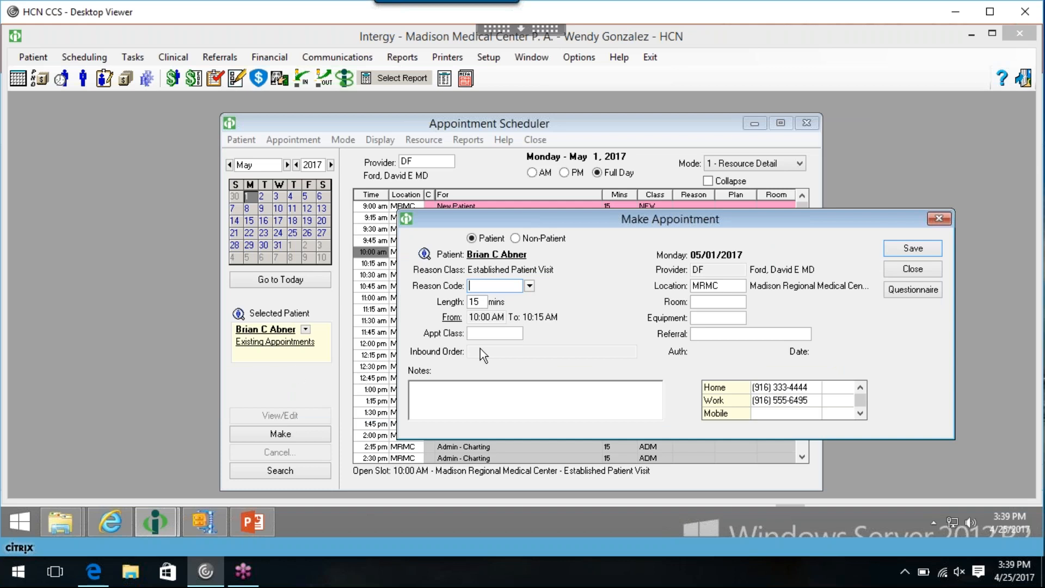
pyautogui.moveTo(648, 224); pyautogui.dragTo(456, 205)
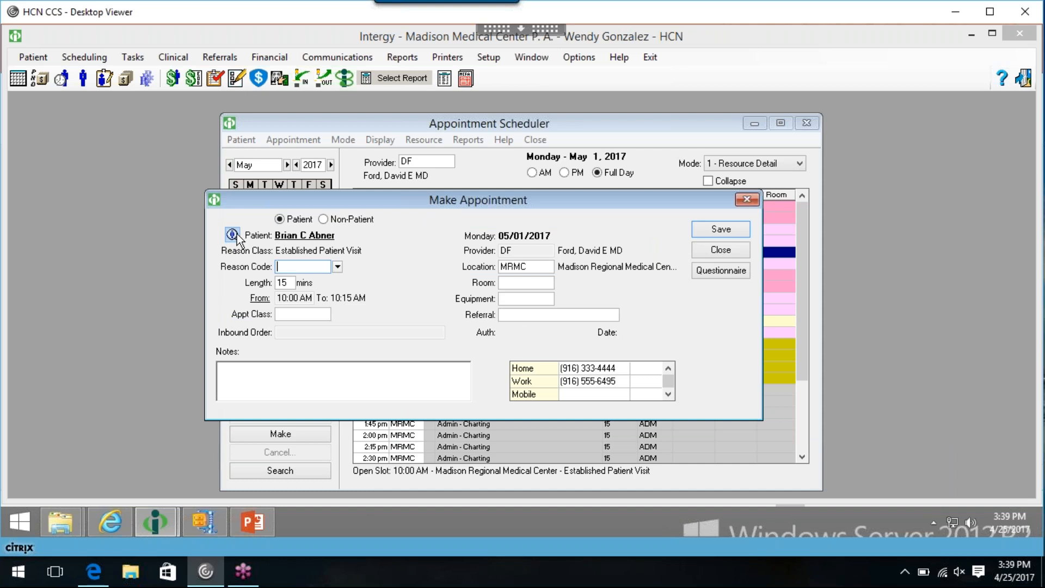
pyautogui.moveTo(442, 201); pyautogui.dragTo(491, 239)
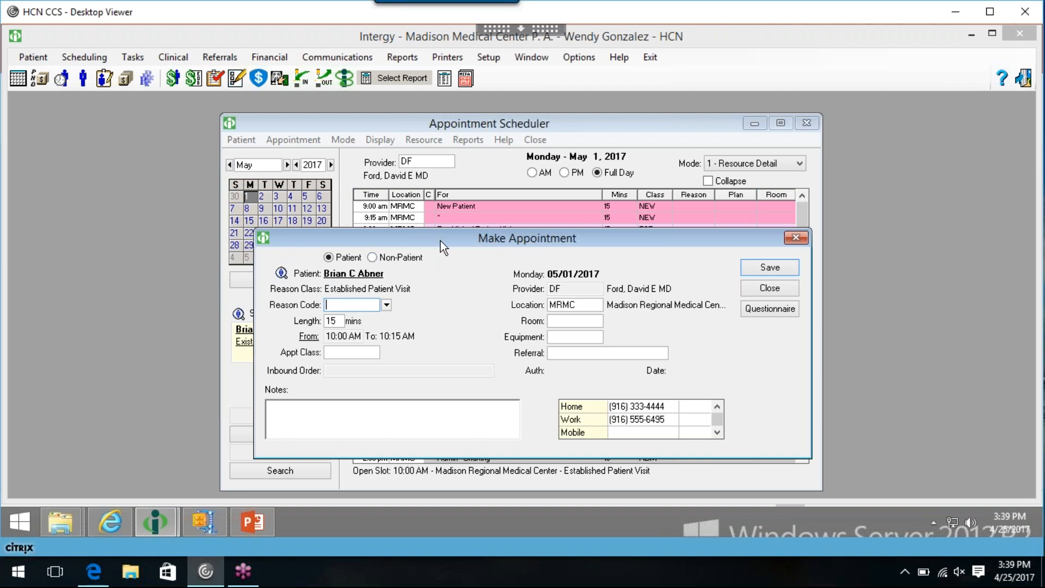
pyautogui.moveTo(440, 240); pyautogui.dragTo(440, 254)
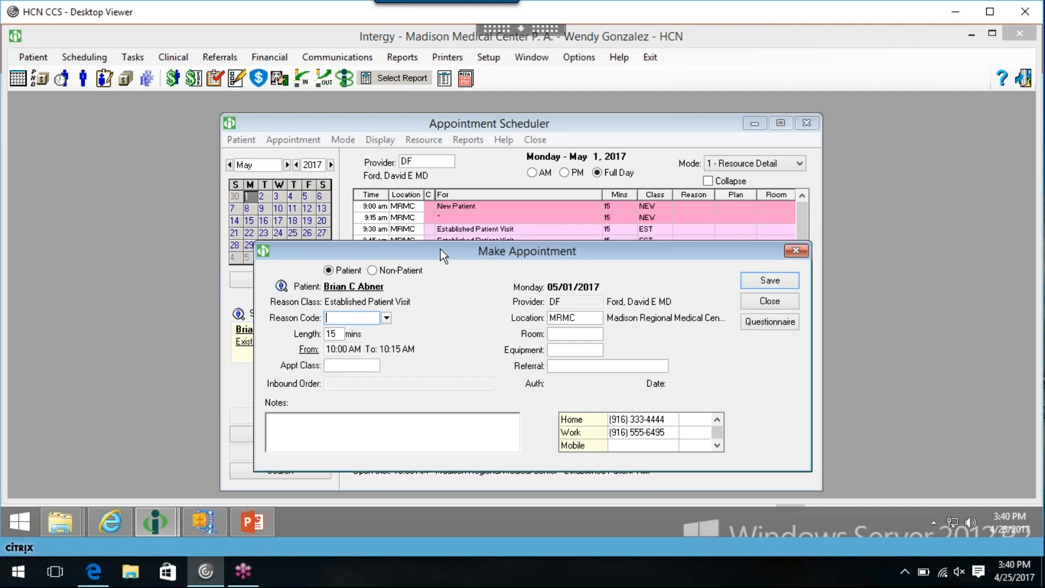
pyautogui.moveTo(440, 249); pyautogui.dragTo(244, 306)
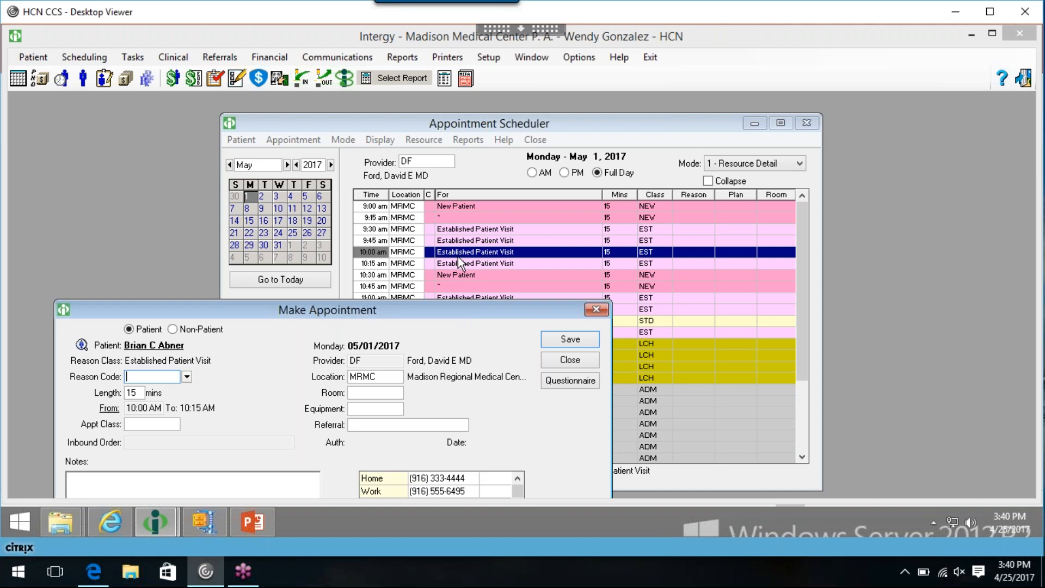
pyautogui.moveTo(353, 311); pyautogui.dragTo(568, 257)
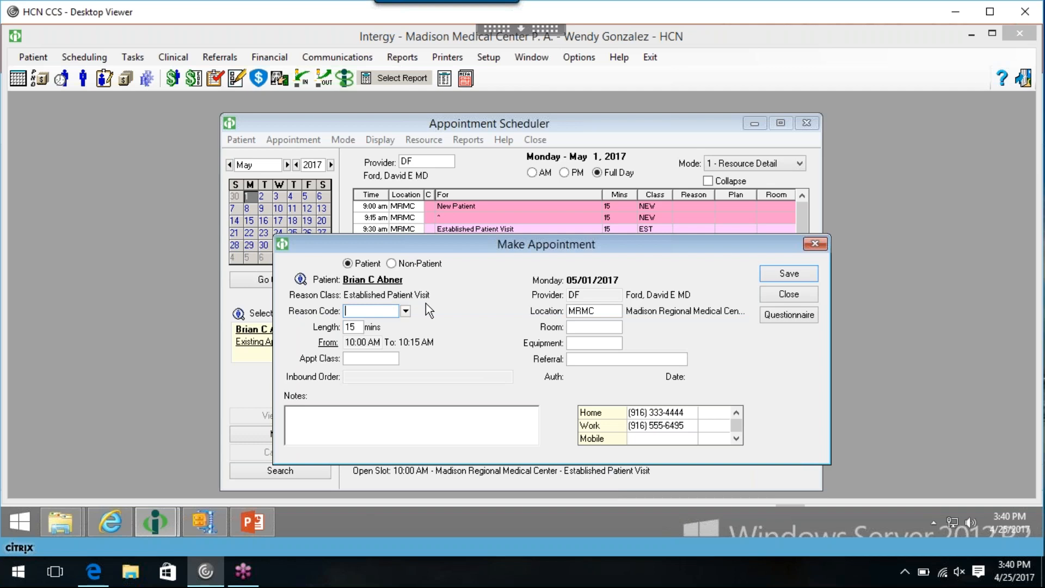
pyautogui.moveTo(452, 240); pyautogui.dragTo(444, 211)
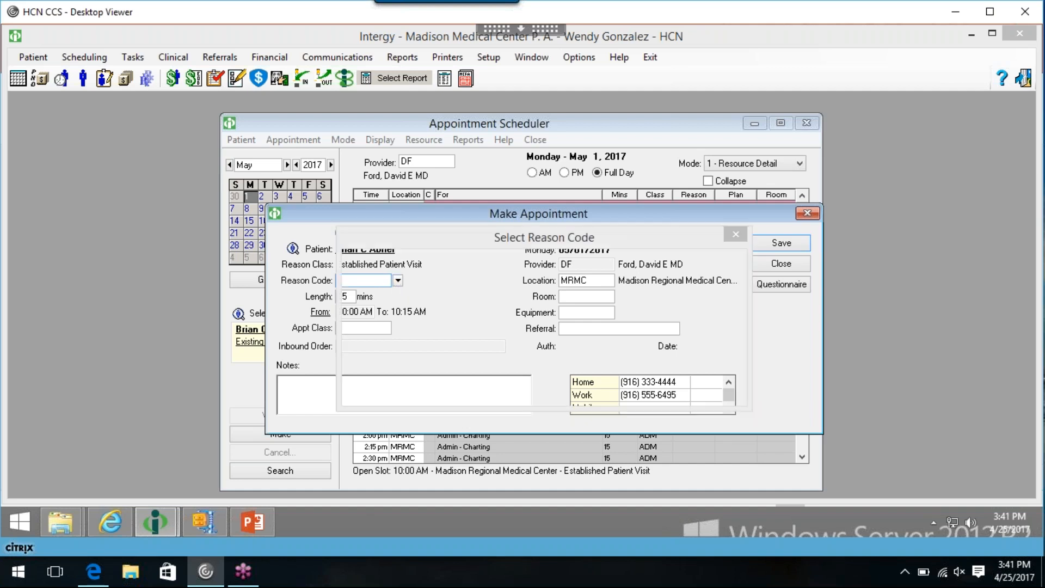
# - Set the appointment's reason code to FUV, Follow Up Visit
pyautogui.click(398, 282)
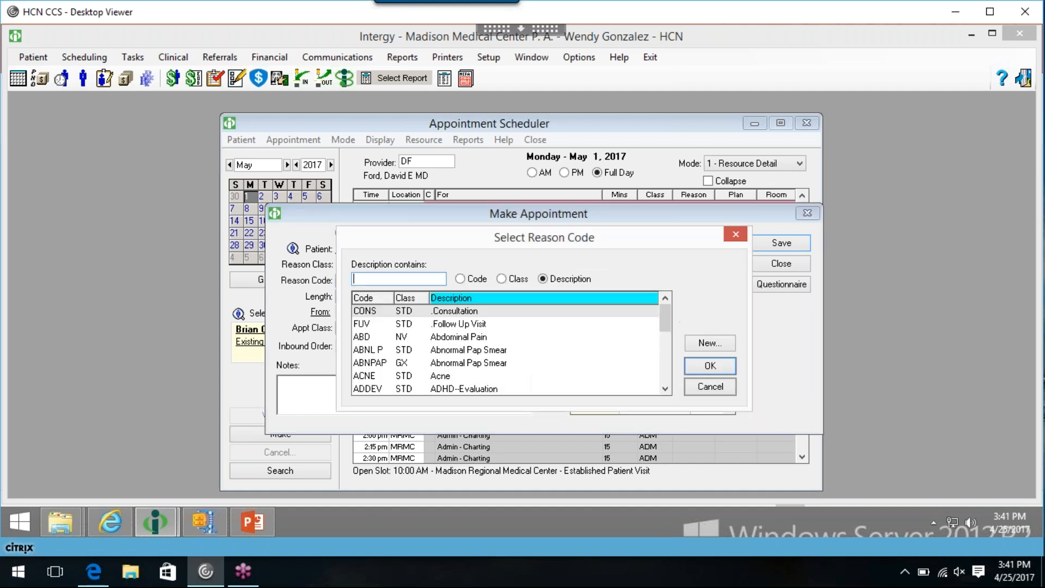
pyautogui.click(504, 322)
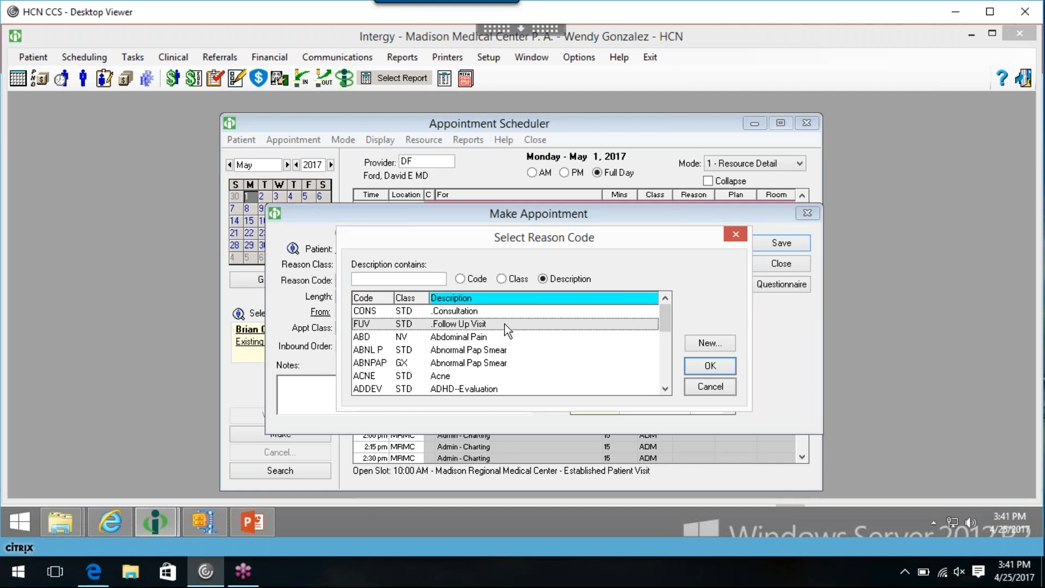
pyautogui.doubleClick(504, 325)
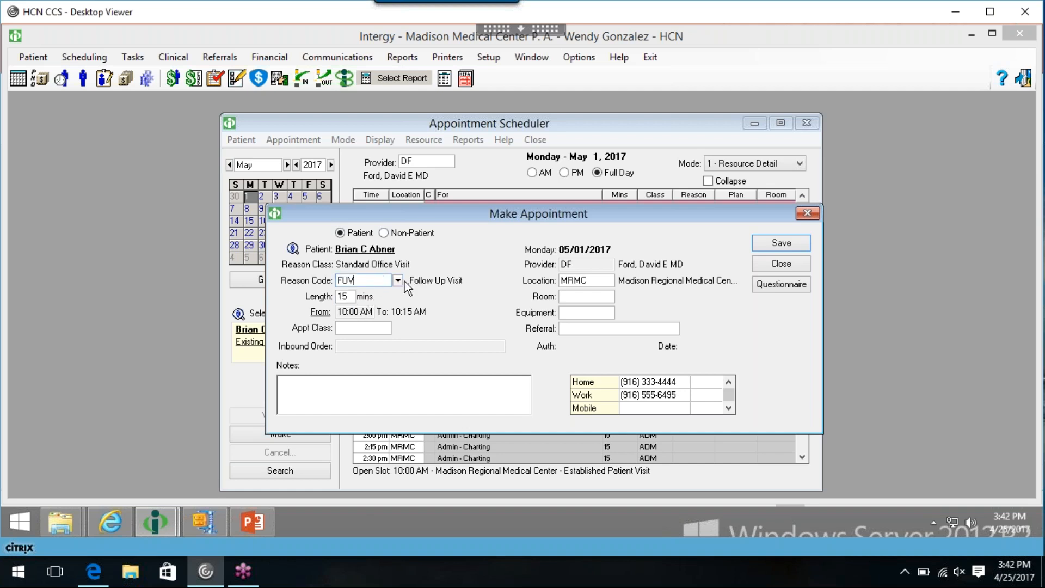
# - Change the appointment's reason code to ASTHM, Asthma Follow-up
pyautogui.doubleClick(387, 280)
pyautogui.scroll(-4, 669, 389)
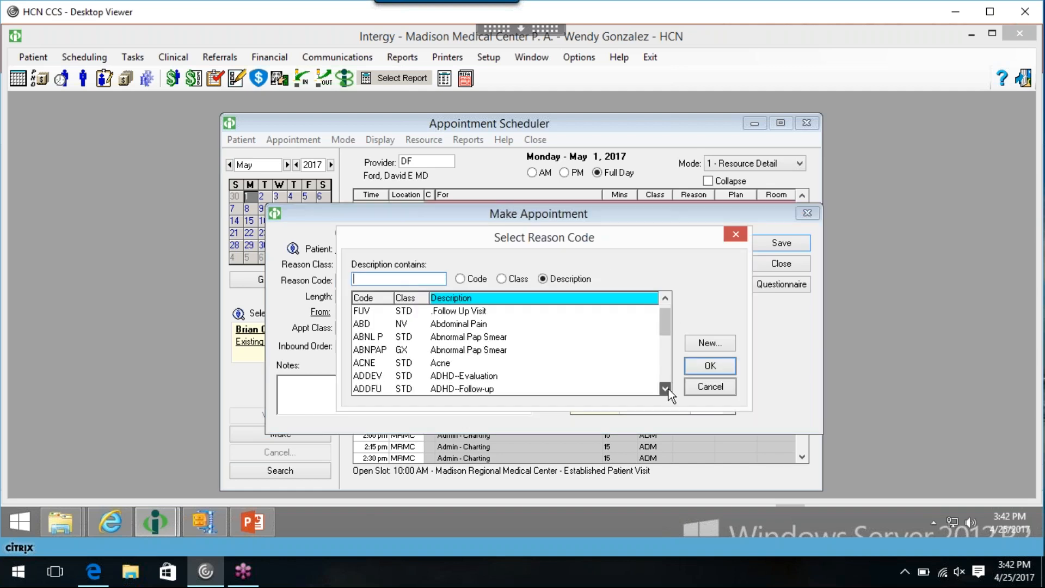
pyautogui.scroll(-2, 668, 388)
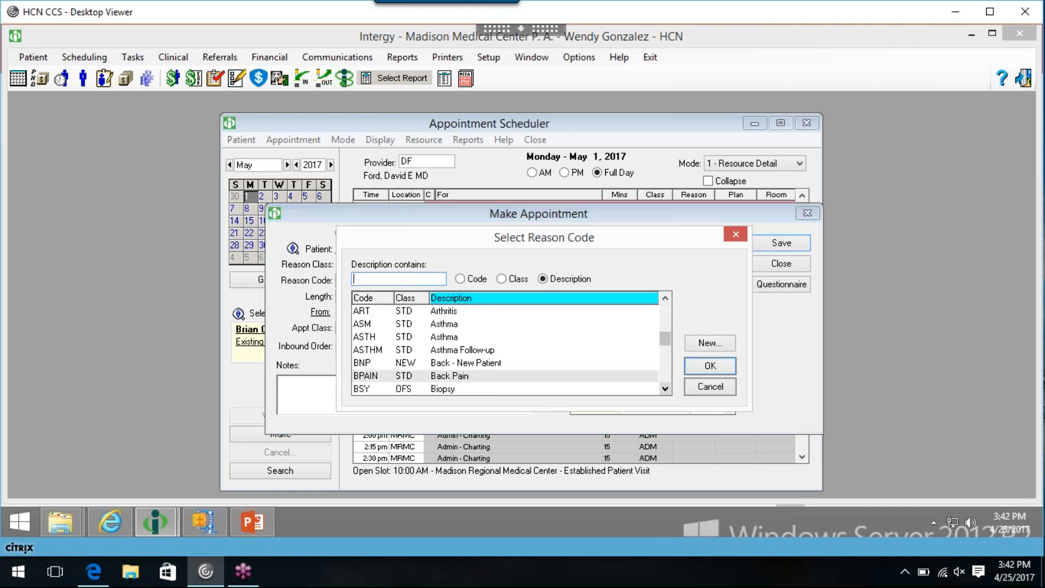
pyautogui.click(503, 323)
pyautogui.doubleClick(503, 324)
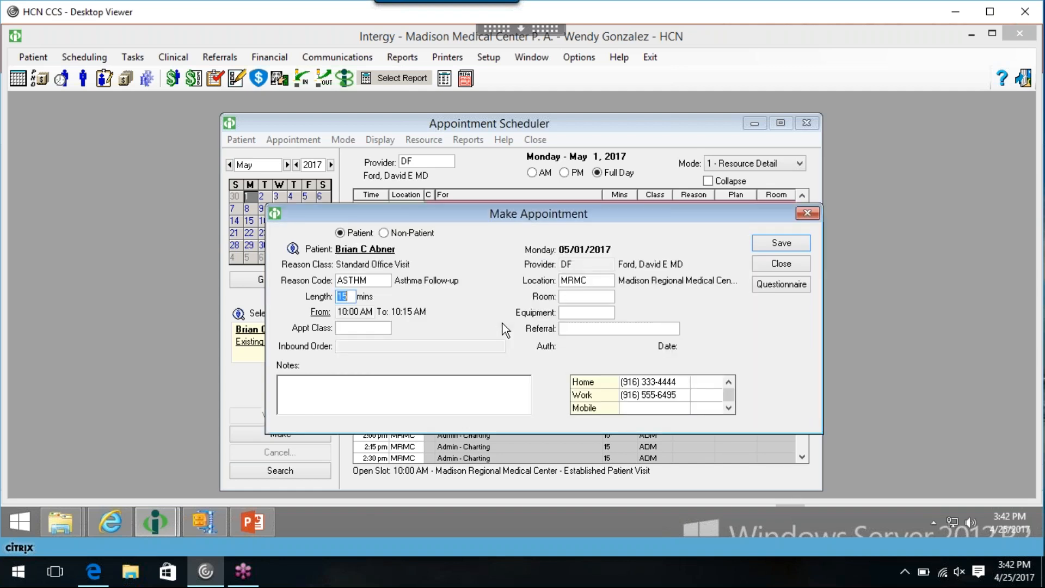
# - Change the appointment's reason code to EST, Established Patient, from the list of reason codes
pyautogui.click(373, 280)
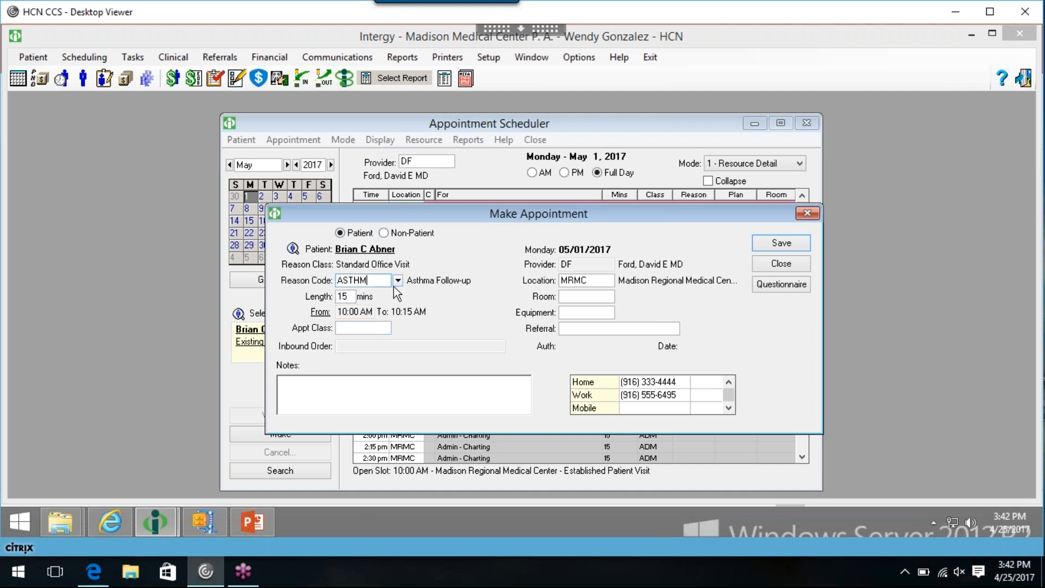
pyautogui.click(398, 280)
pyautogui.click(664, 390)
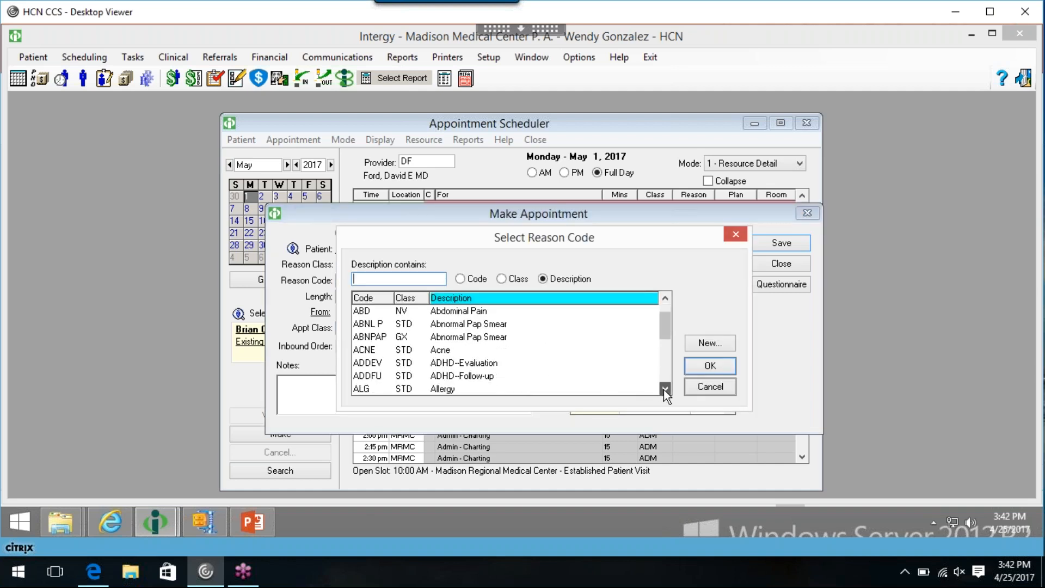
pyautogui.scroll(-5, 664, 389)
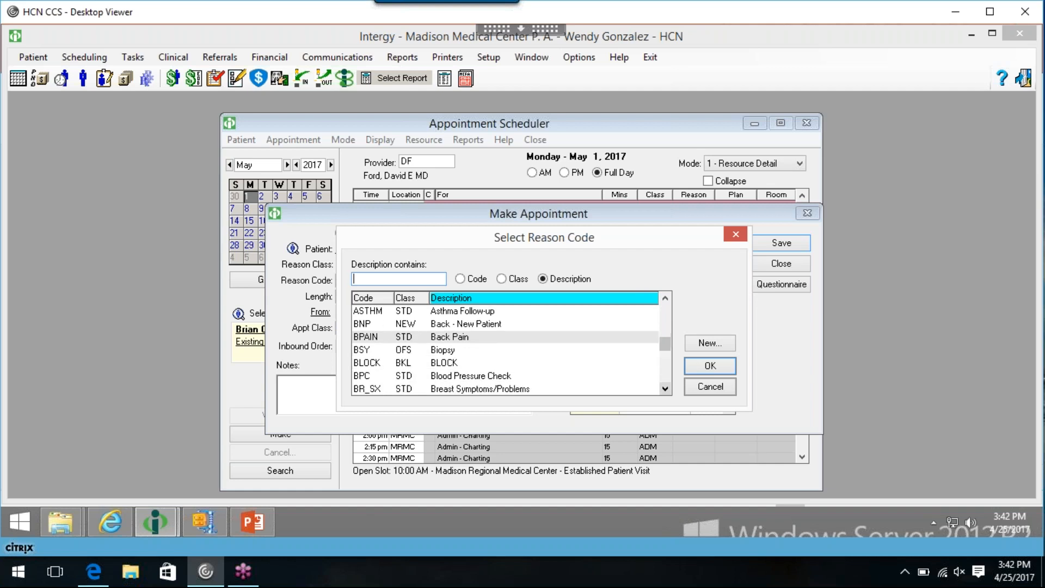
pyautogui.scroll(-4, 664, 389)
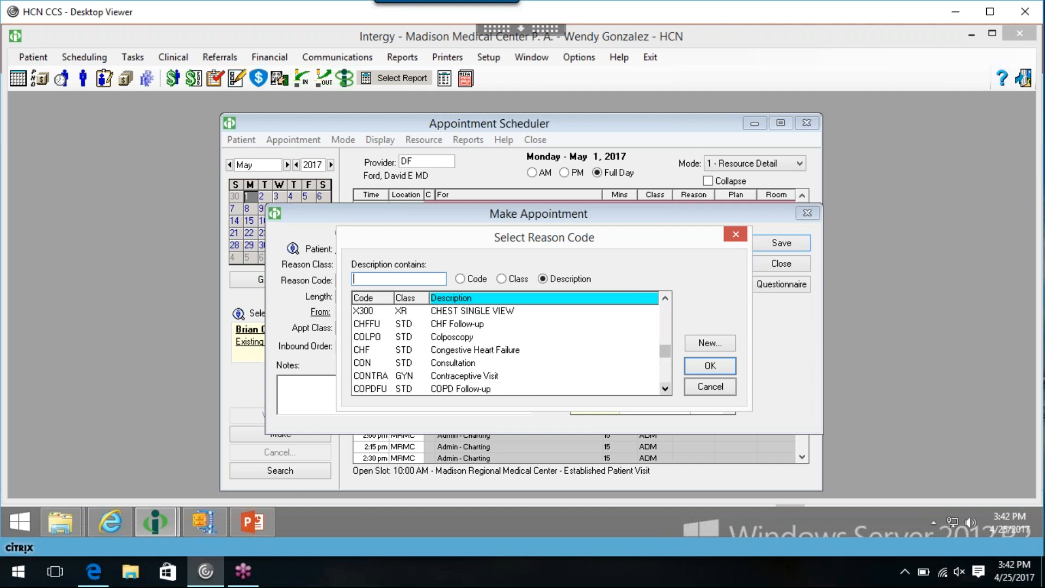
pyautogui.scroll(-8, 664, 390)
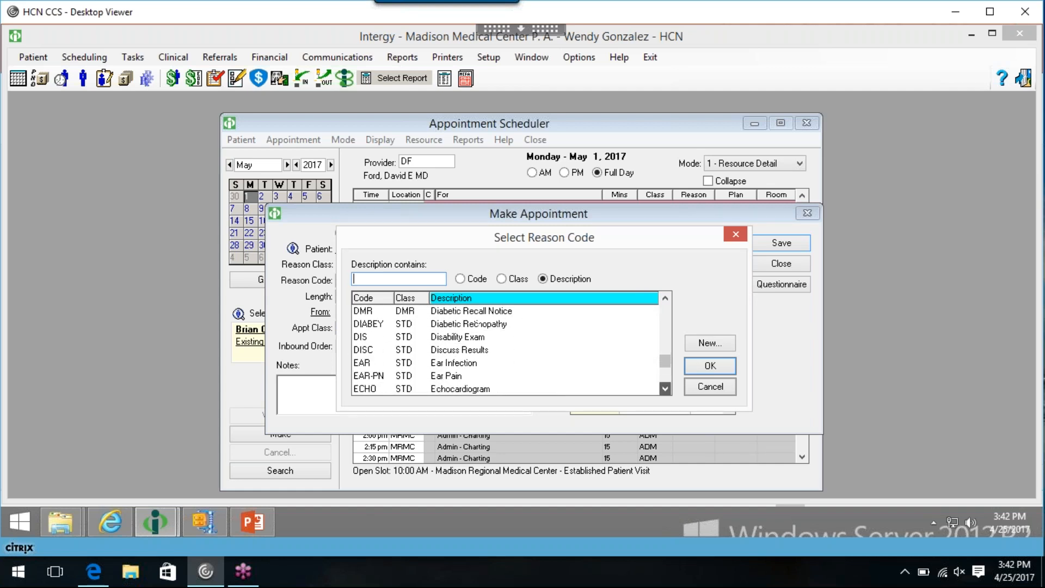
pyautogui.scroll(-3, 664, 389)
pyautogui.doubleClick(501, 351)
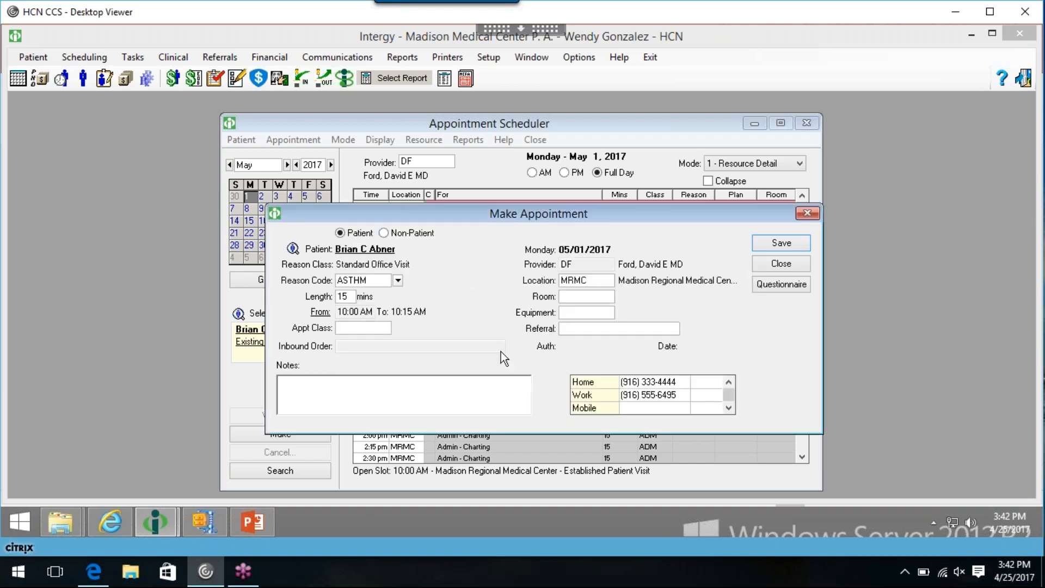
pyautogui.press('Tab')
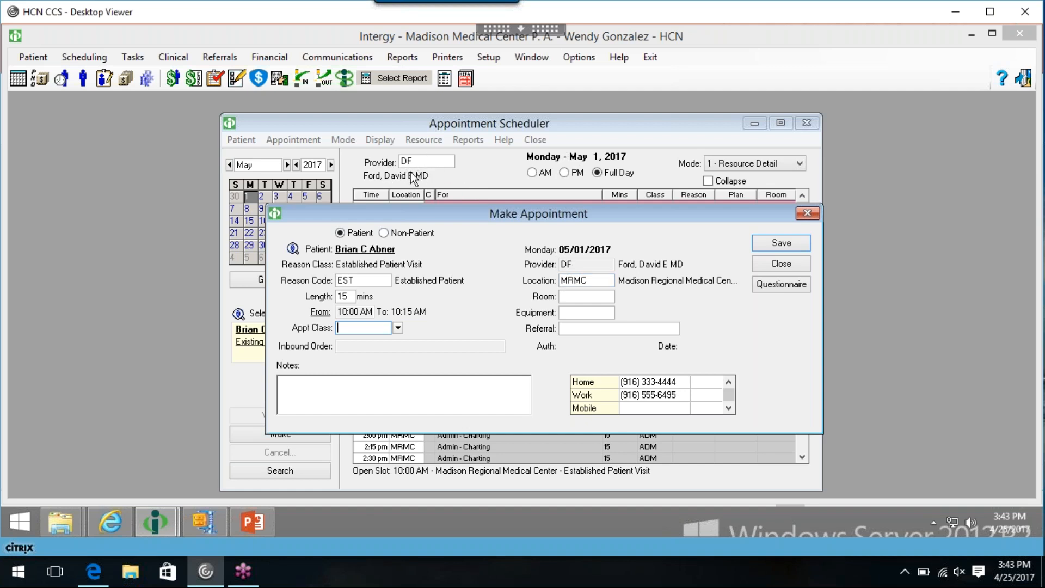
# - Check the appointment's location and referral fields and enter the note "Pain back for 3 days"
pyautogui.click(603, 280)
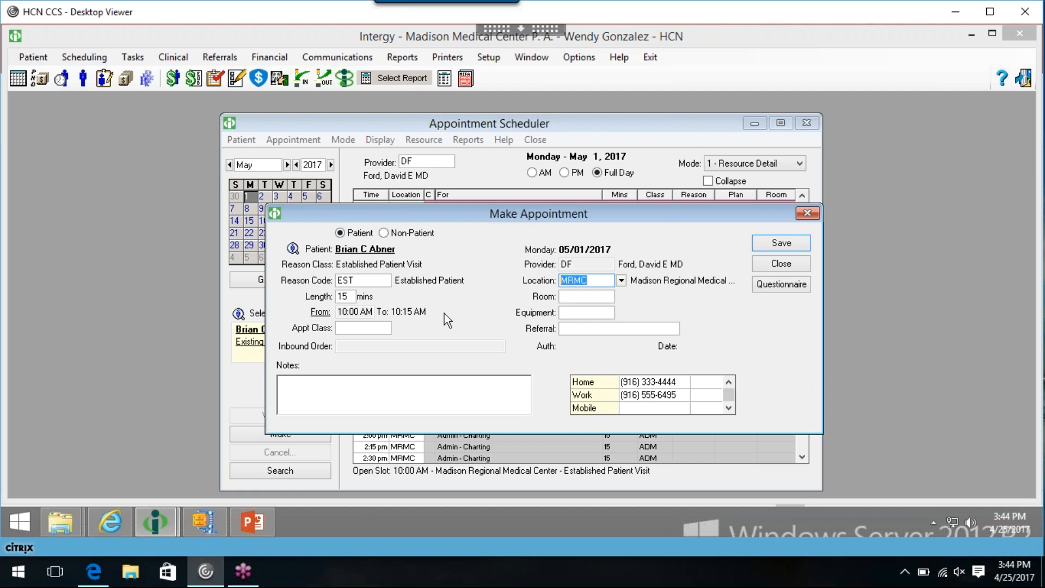
pyautogui.click(366, 387)
pyautogui.click(583, 330)
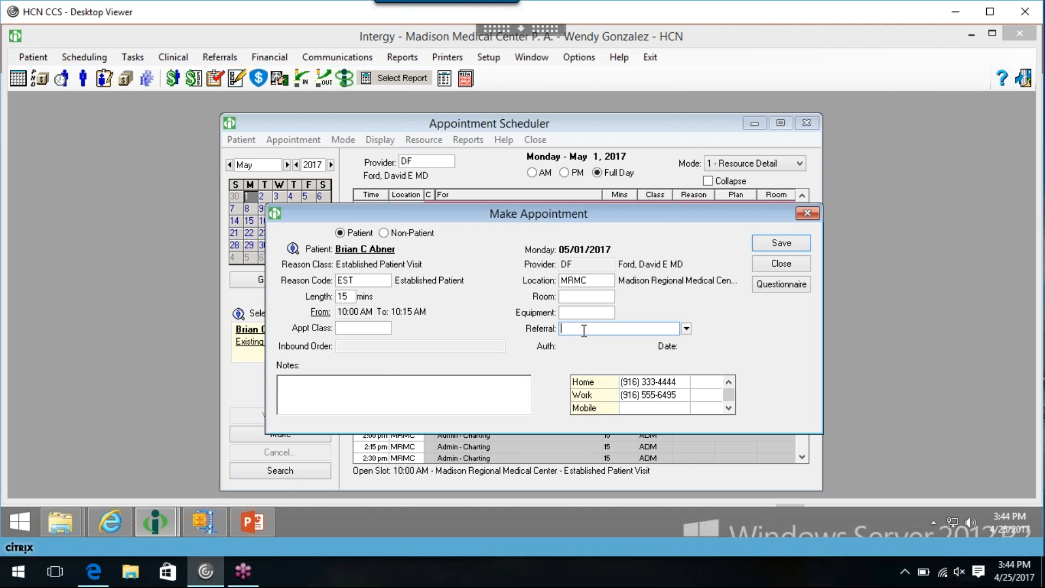
pyautogui.click(346, 395)
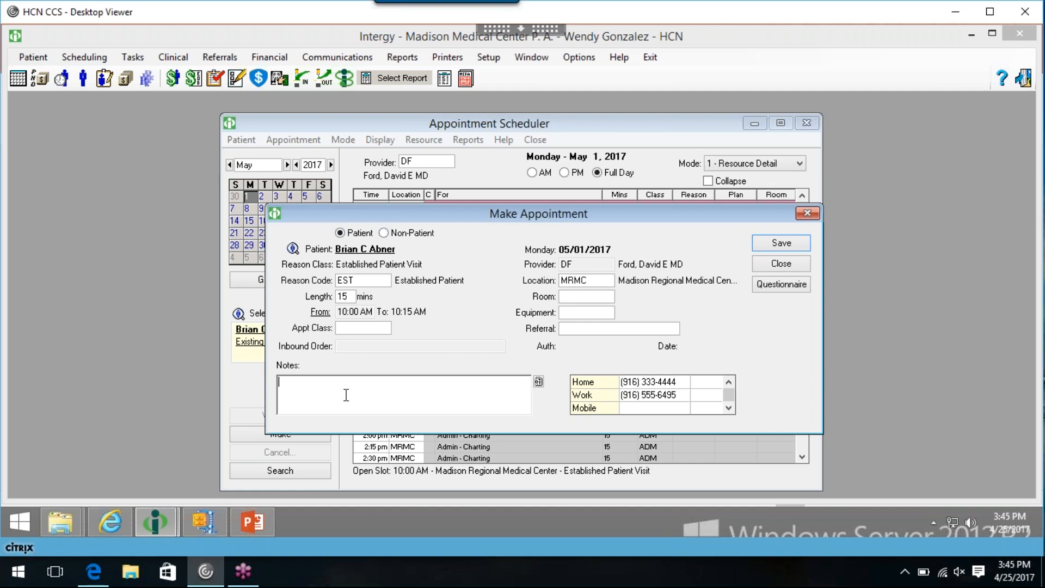
pyautogui.write('Pain back for 3 days')
# - Check the patient's home and work phone entries and save the appointment
pyautogui.click(656, 382)
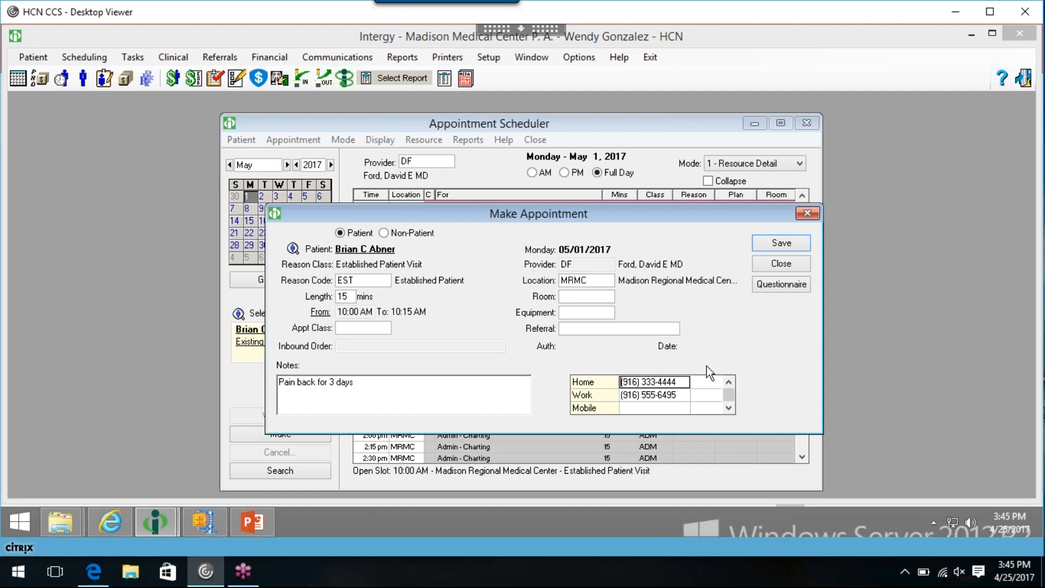
pyautogui.click(713, 358)
pyautogui.click(657, 394)
pyautogui.click(737, 345)
pyautogui.click(783, 243)
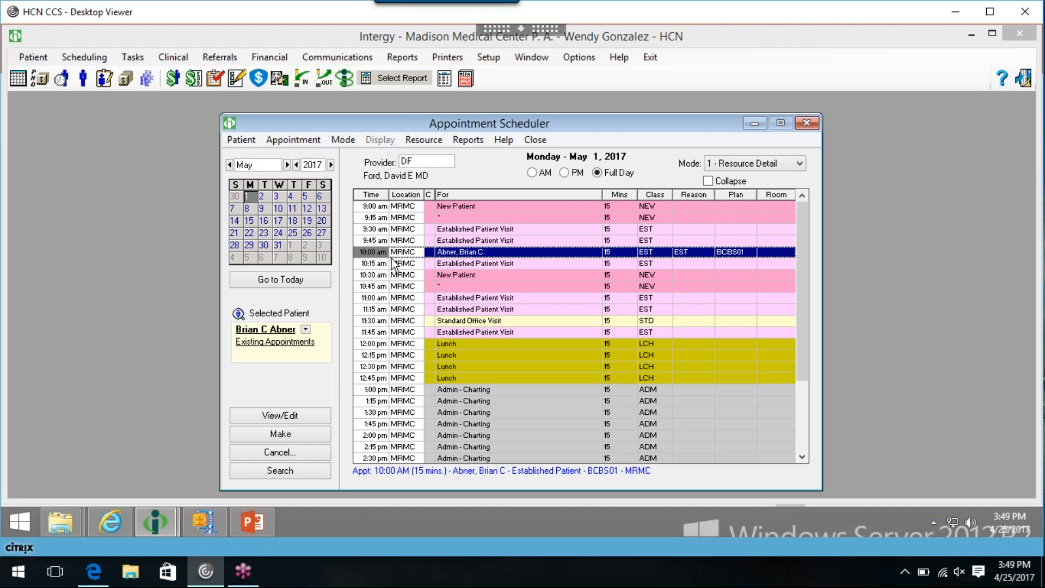
# - Examine the actions available for the 10:00 am appointment and view the selected patient's existing appointments
pyautogui.rightClick(466, 253)
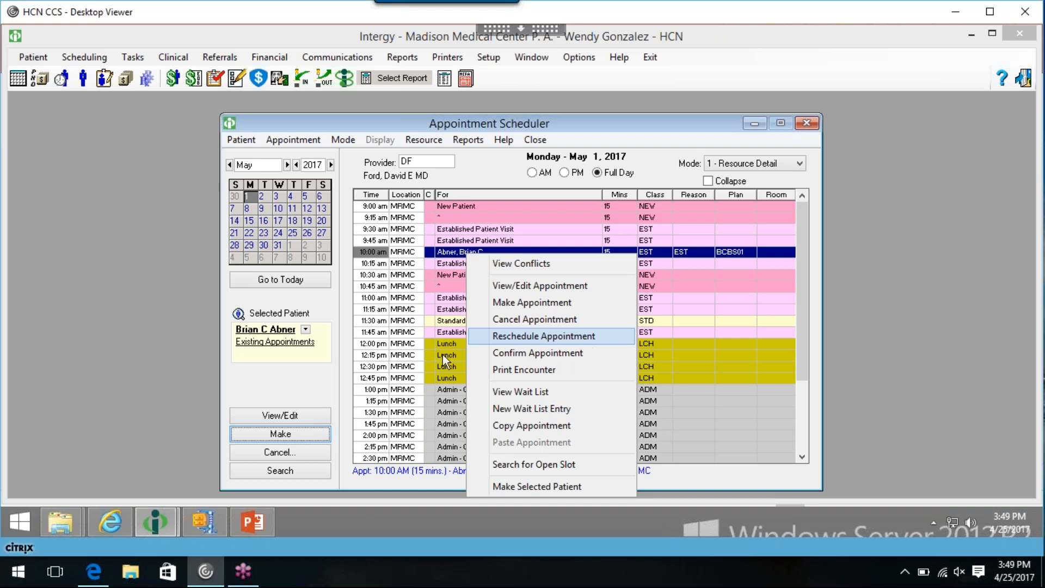
pyautogui.click(286, 343)
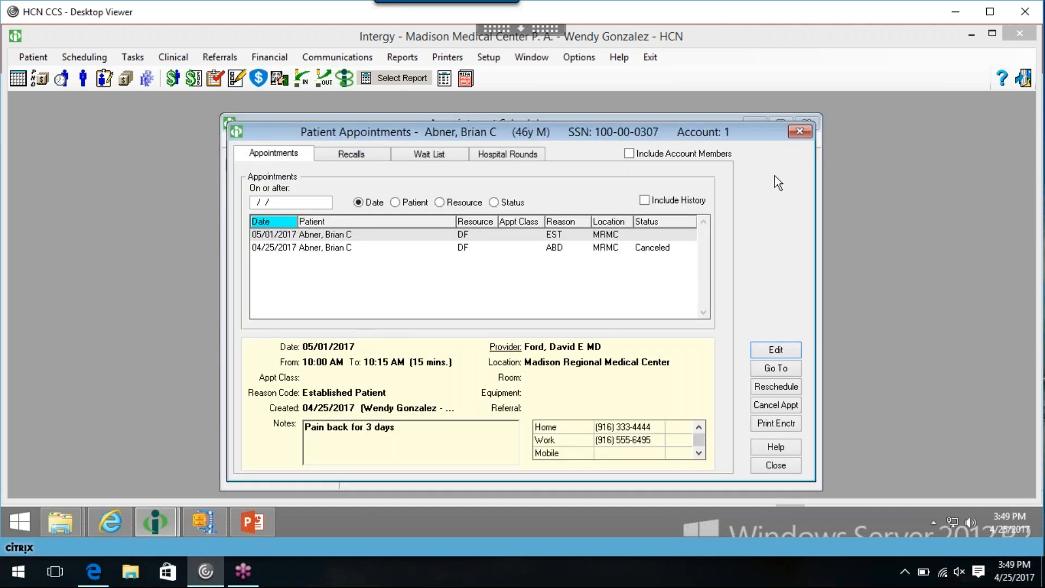
pyautogui.click(802, 132)
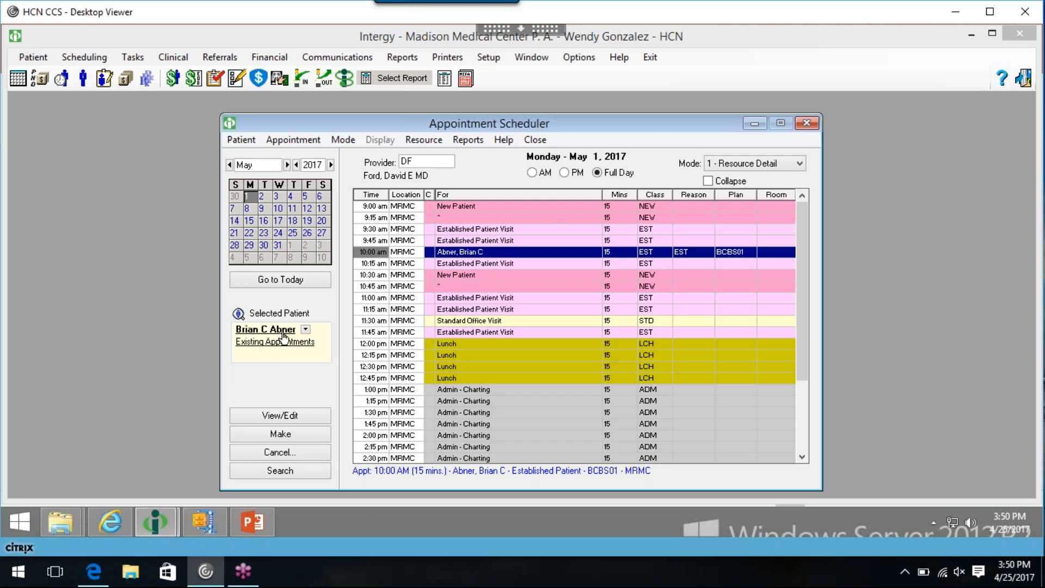
# - Look up the same patient again as the selected patient and examine the actions available for the 10:00 am appointment
pyautogui.click(238, 314)
pyautogui.click(300, 217)
pyautogui.doubleClick(299, 216)
pyautogui.rightClick(473, 252)
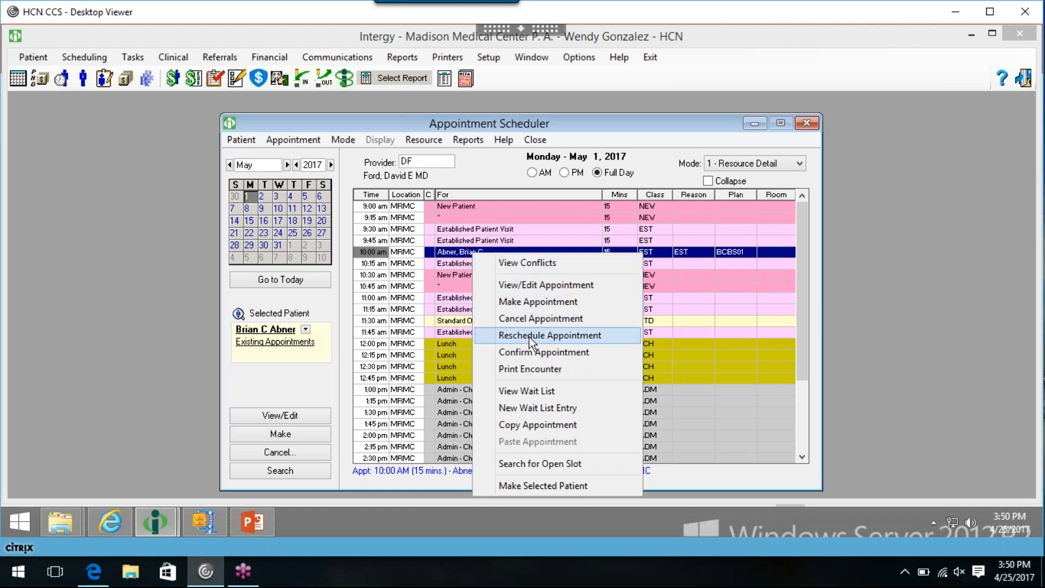
pyautogui.click(335, 120)
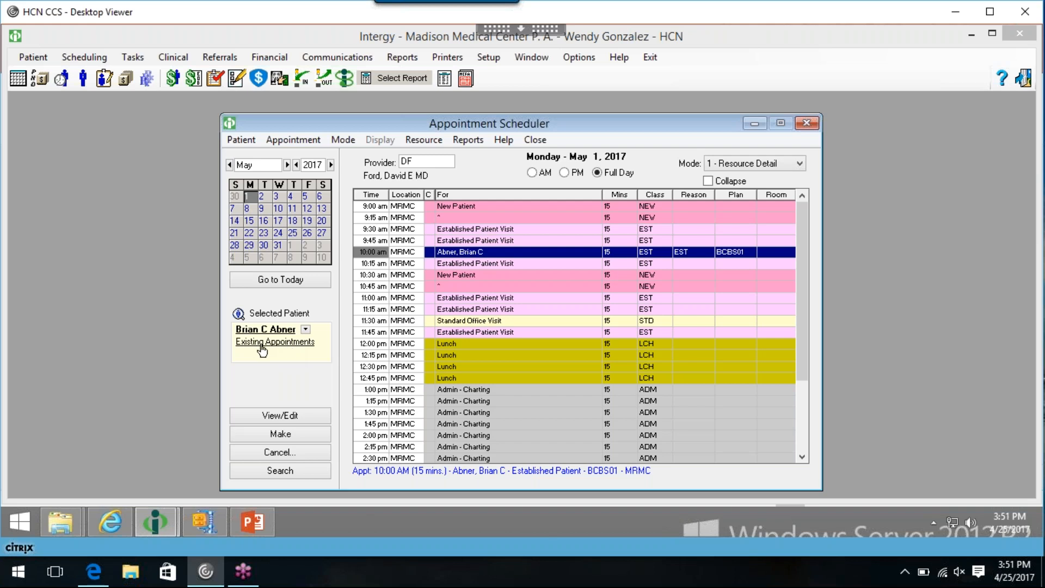
# - Compare the details and notes of the 05/01/2017 and 04/25/2017 appointments in the selected patient's existing appointments
pyautogui.click(293, 344)
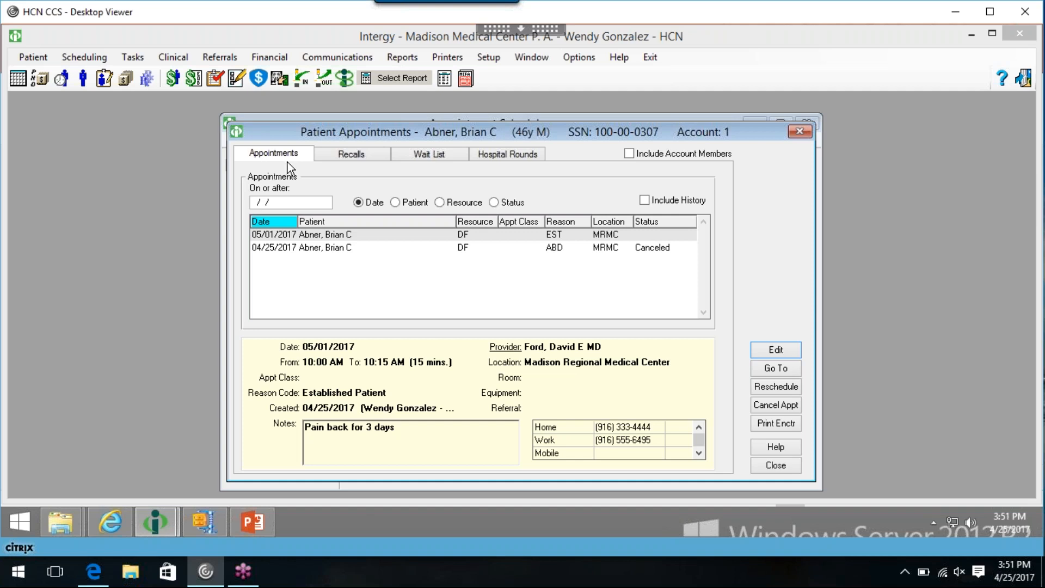
pyautogui.click(290, 246)
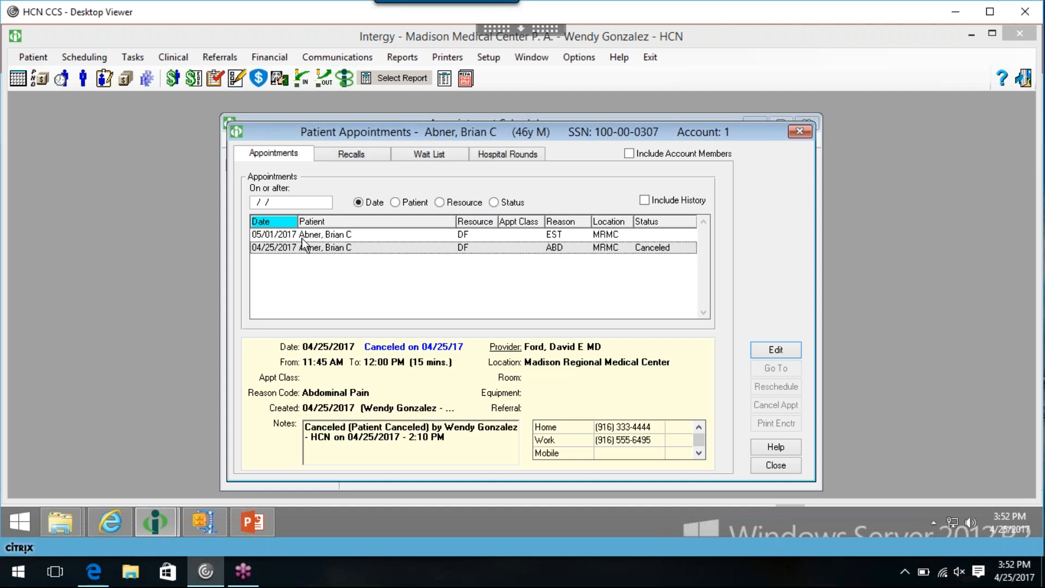
pyautogui.click(294, 235)
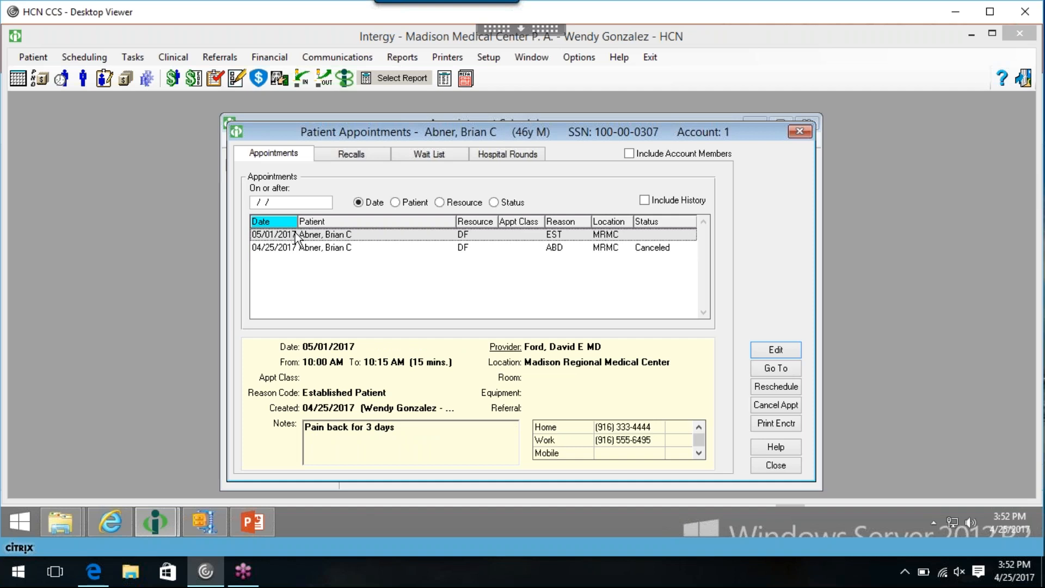
pyautogui.click(303, 247)
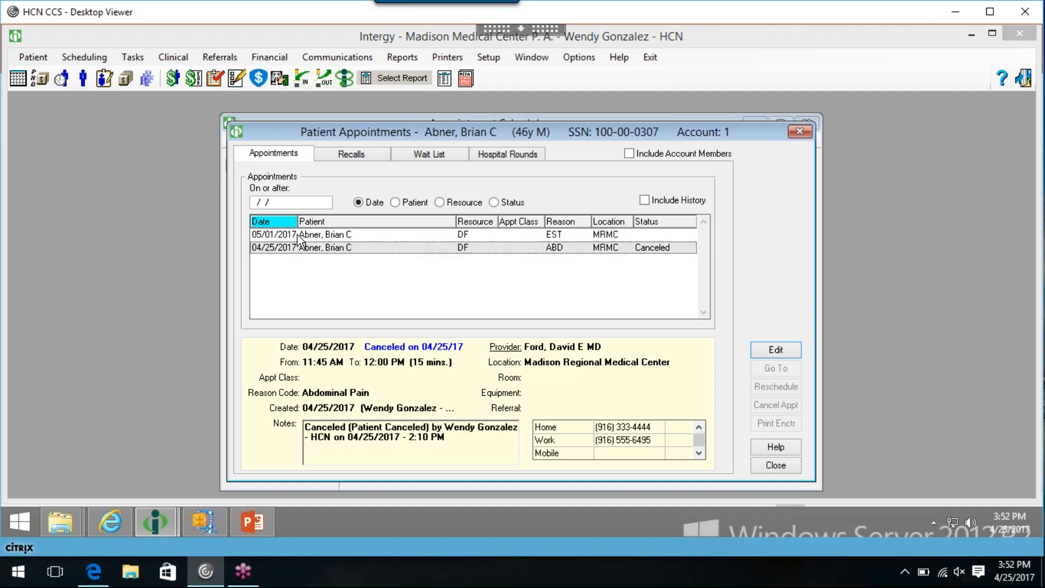
pyautogui.click(298, 234)
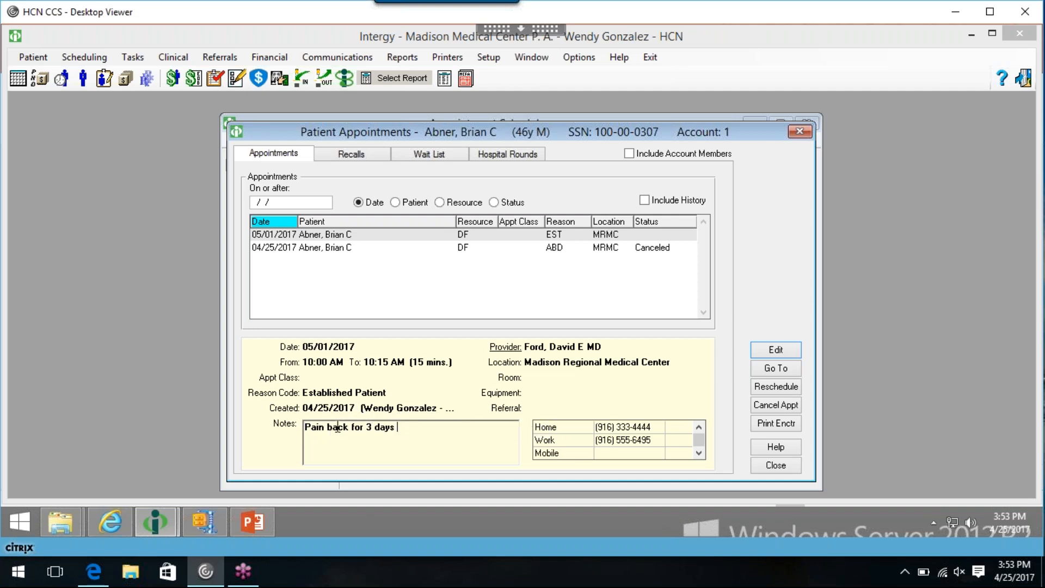
pyautogui.click(344, 449)
pyautogui.moveTo(397, 427); pyautogui.dragTo(303, 429)
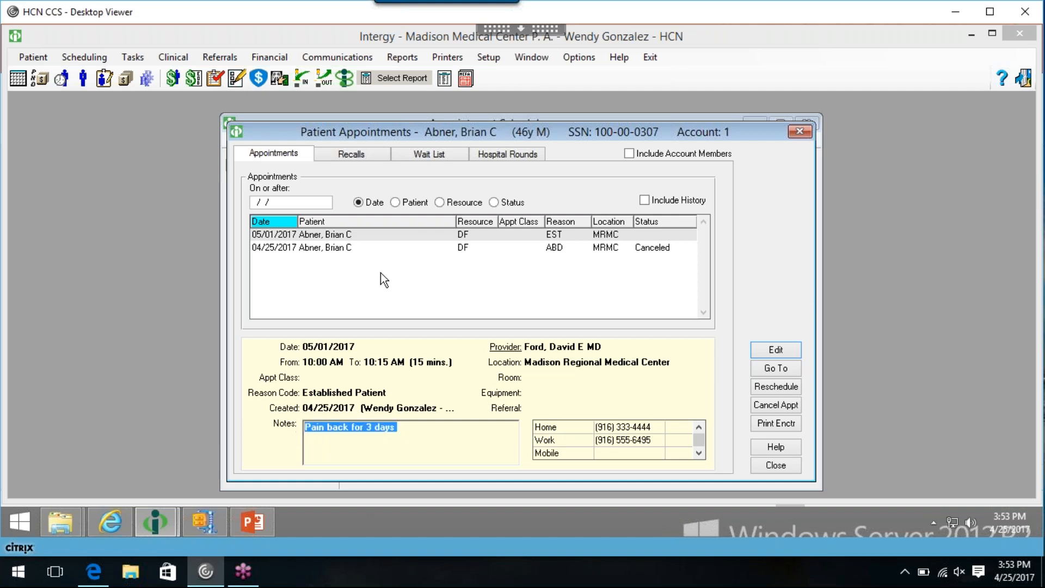
pyautogui.click(440, 253)
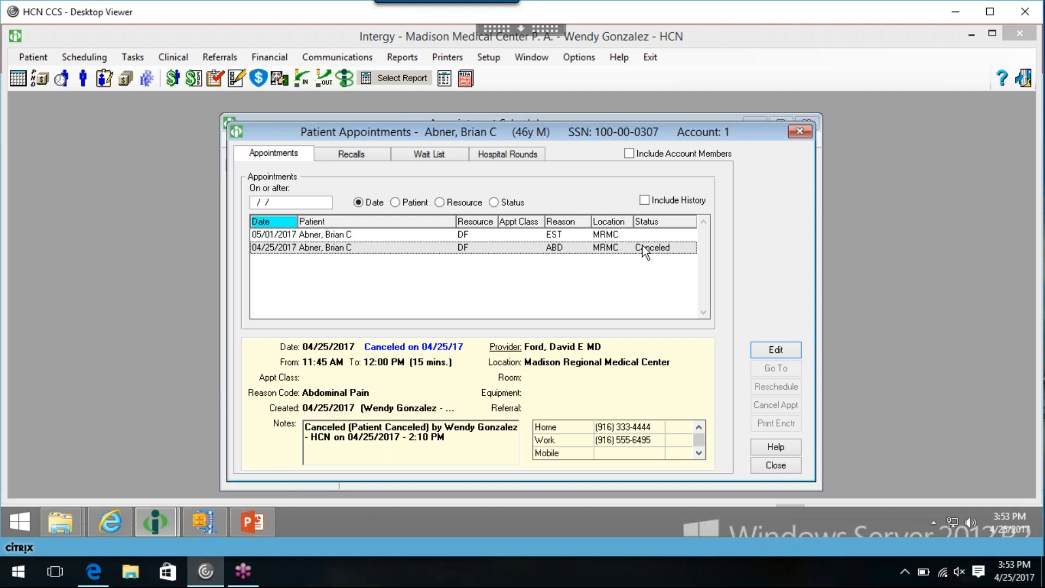
# - Start rescheduling the patient's 05/01/2017 appointment with reschedule code PR, Patient Rescheduled, leaving the reschedule notes empty
pyautogui.click(504, 234)
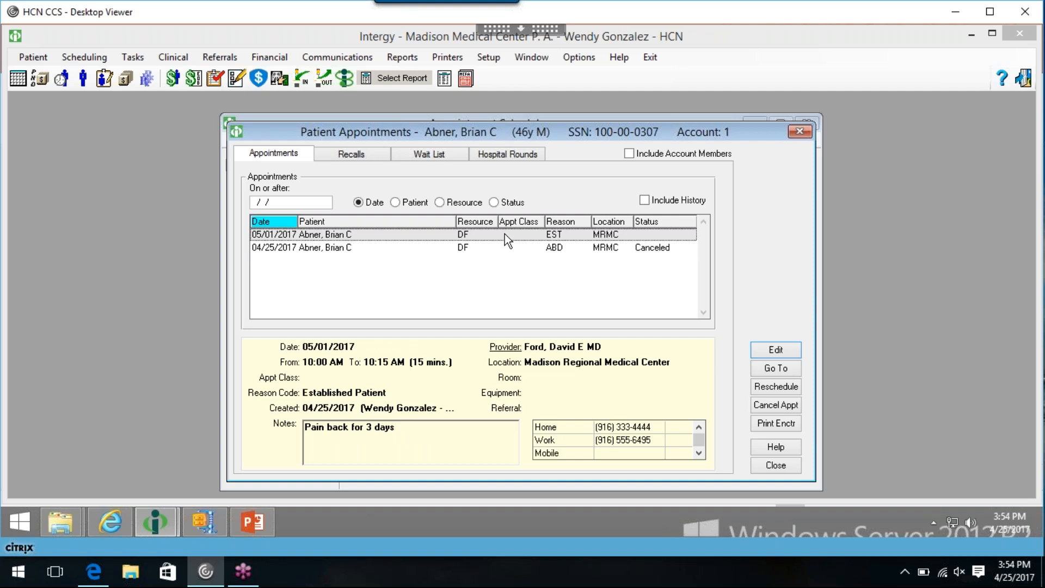
pyautogui.click(770, 390)
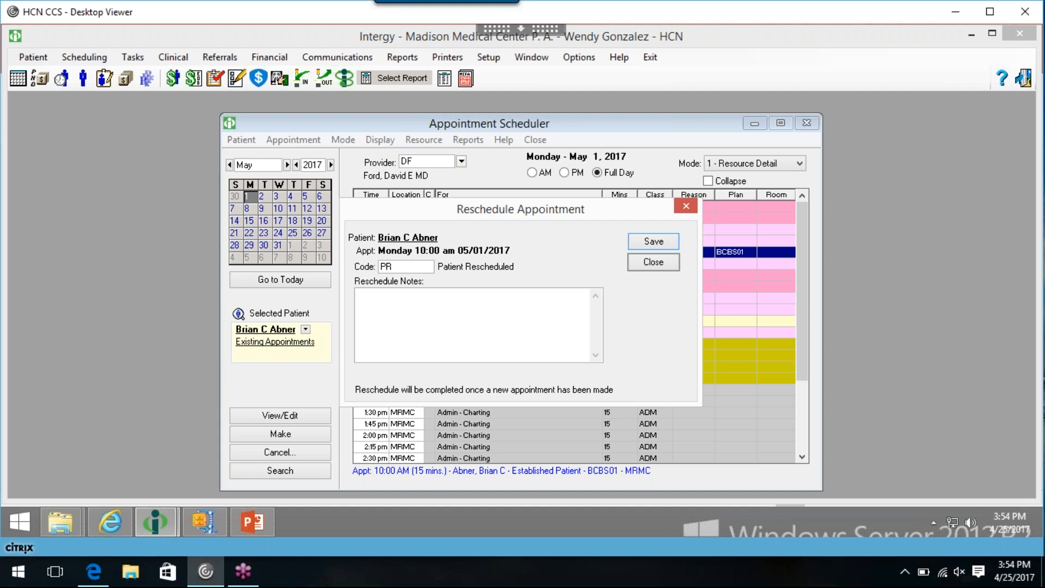
pyautogui.click(410, 266)
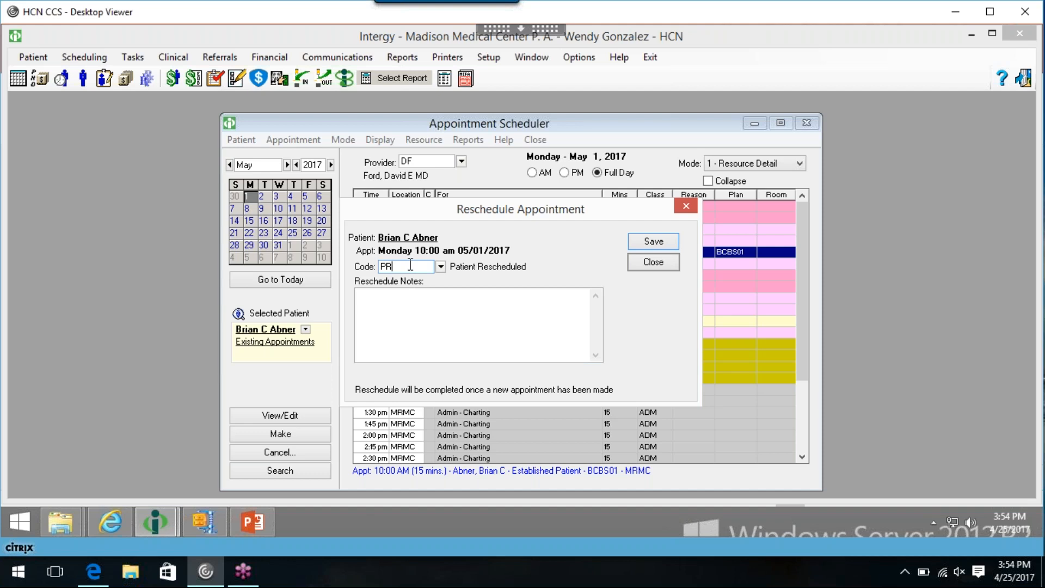
pyautogui.click(441, 266)
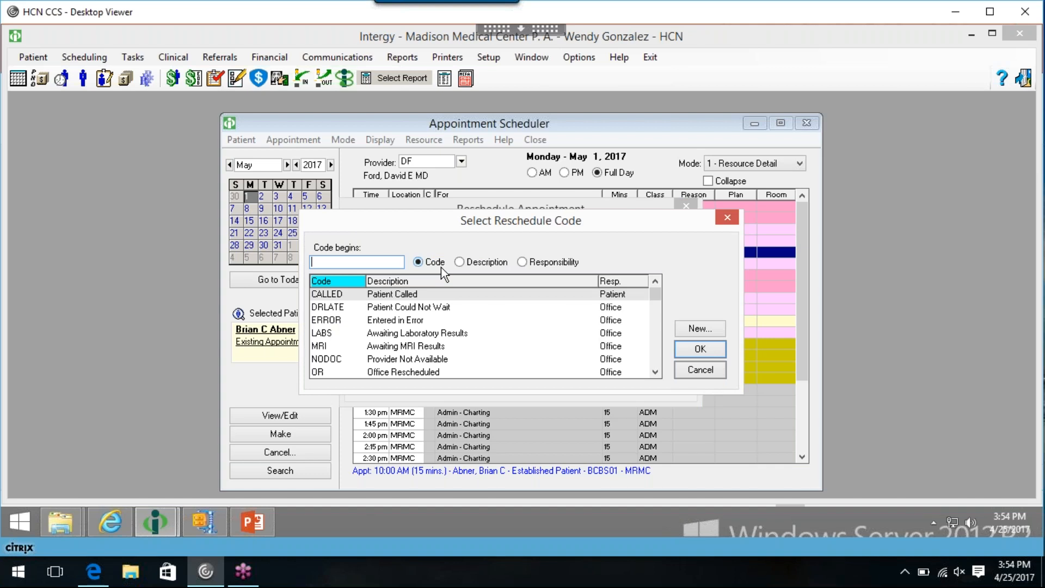
pyautogui.click(569, 370)
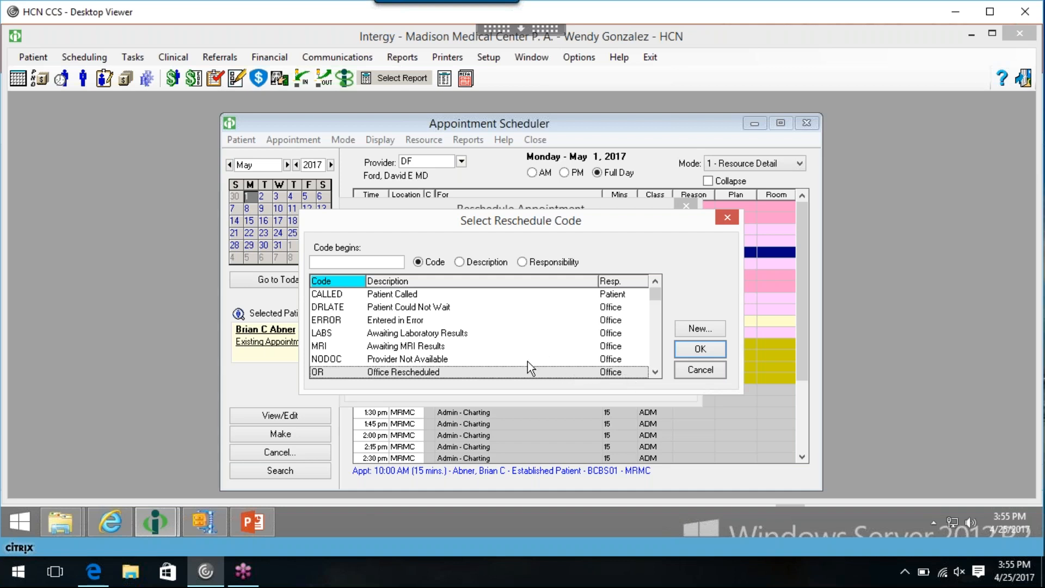
pyautogui.scroll(-2, 645, 376)
pyautogui.doubleClick(433, 358)
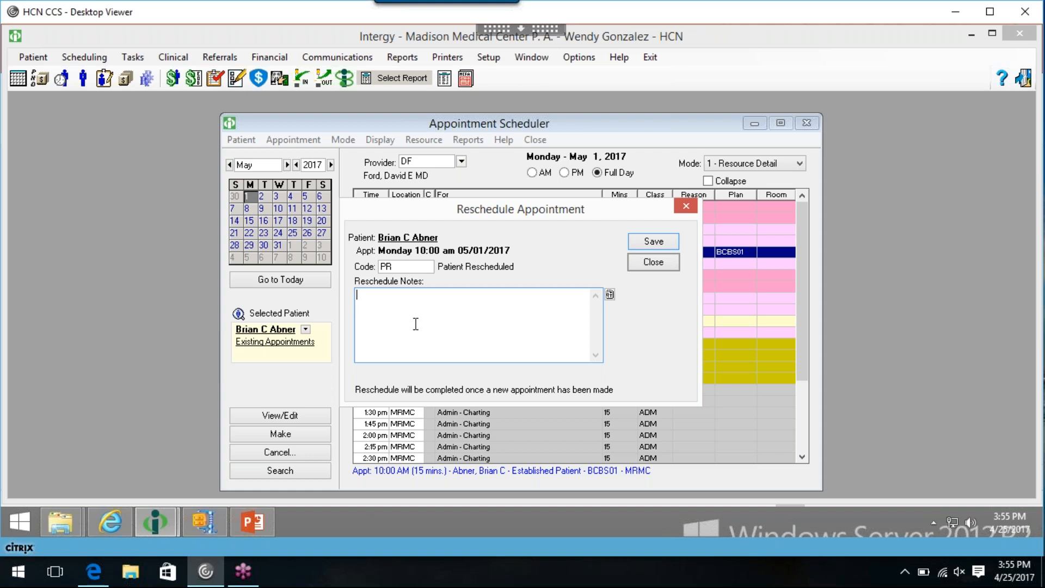
pyautogui.click(653, 242)
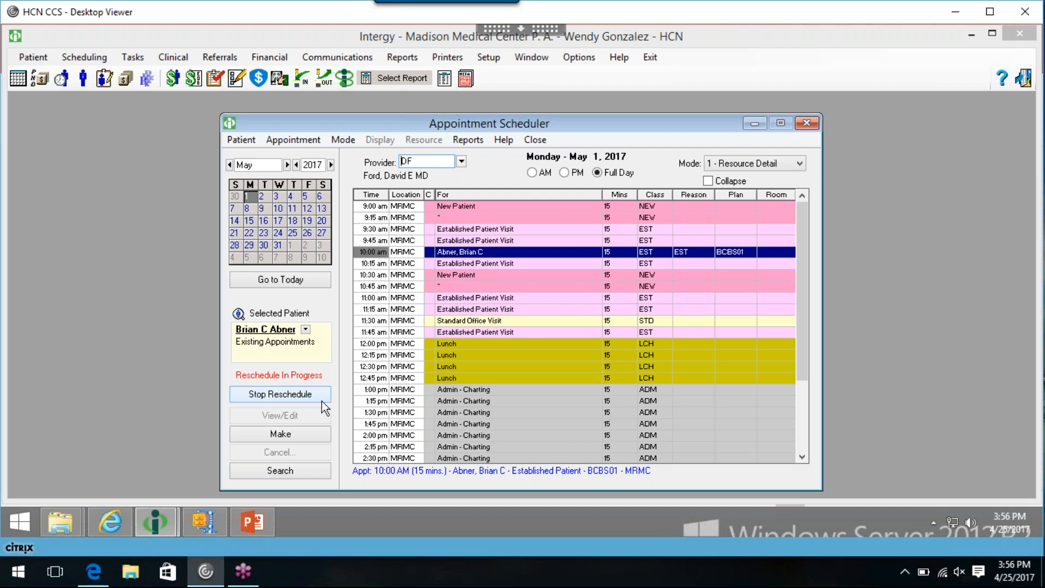
# - Go to May 4, 2017, and check the following days in Multiple Days mode before returning to Resource Detail mode
pyautogui.click(295, 195)
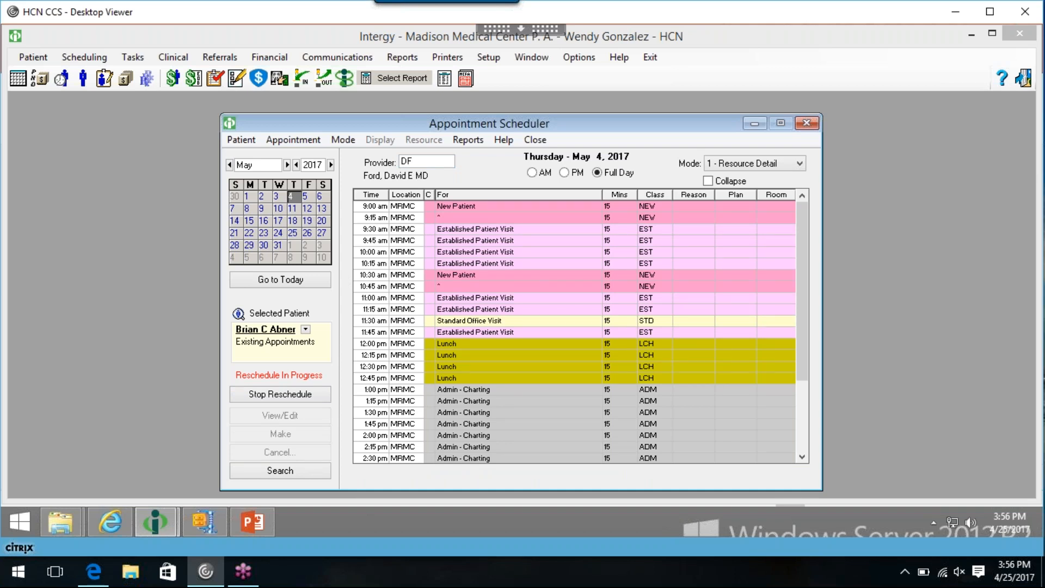
pyautogui.click(755, 159)
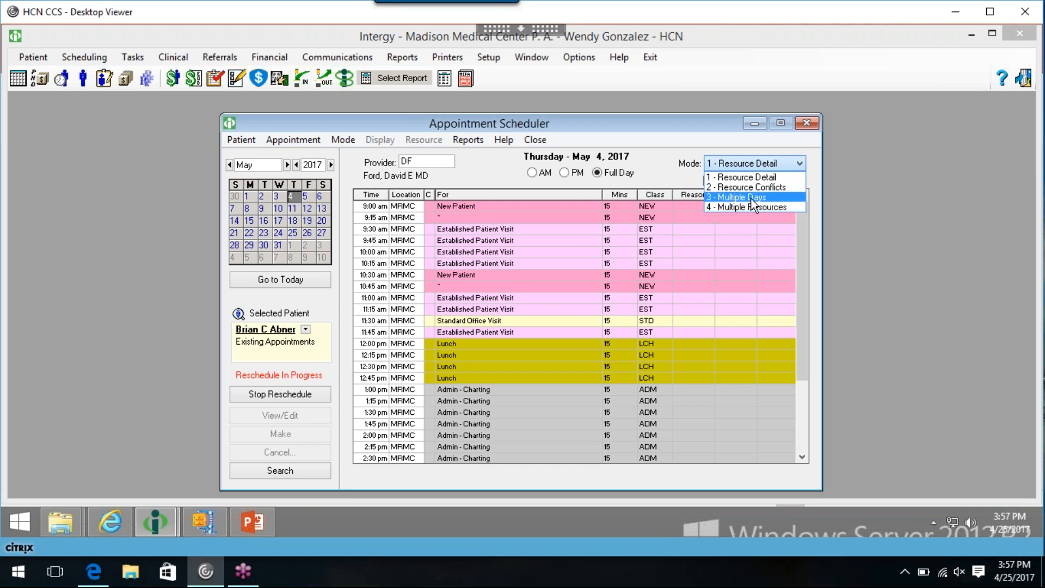
pyautogui.click(750, 198)
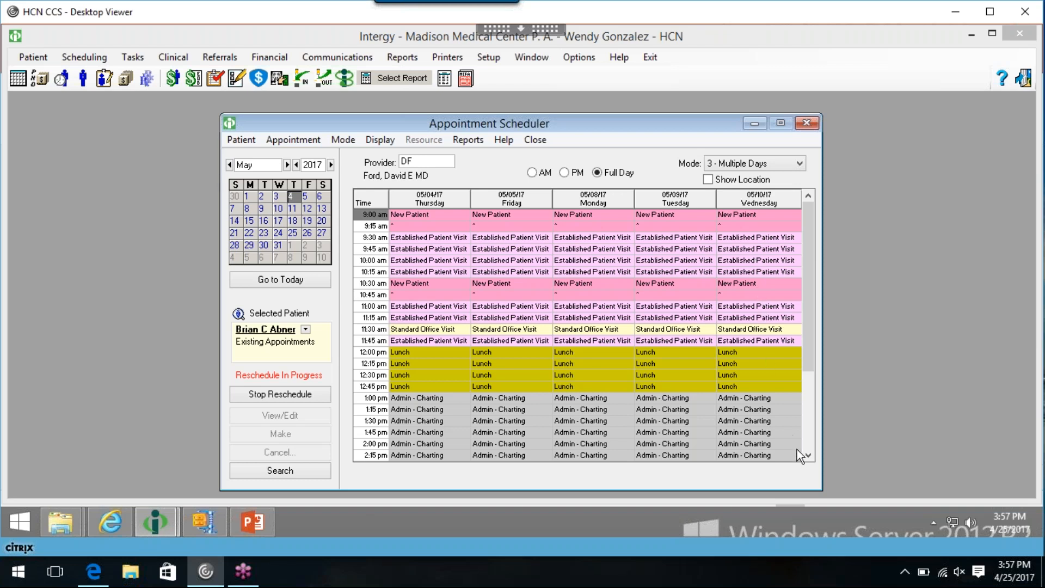
pyautogui.moveTo(808, 459); pyautogui.dragTo(812, 339)
pyautogui.click(733, 166)
pyautogui.click(732, 168)
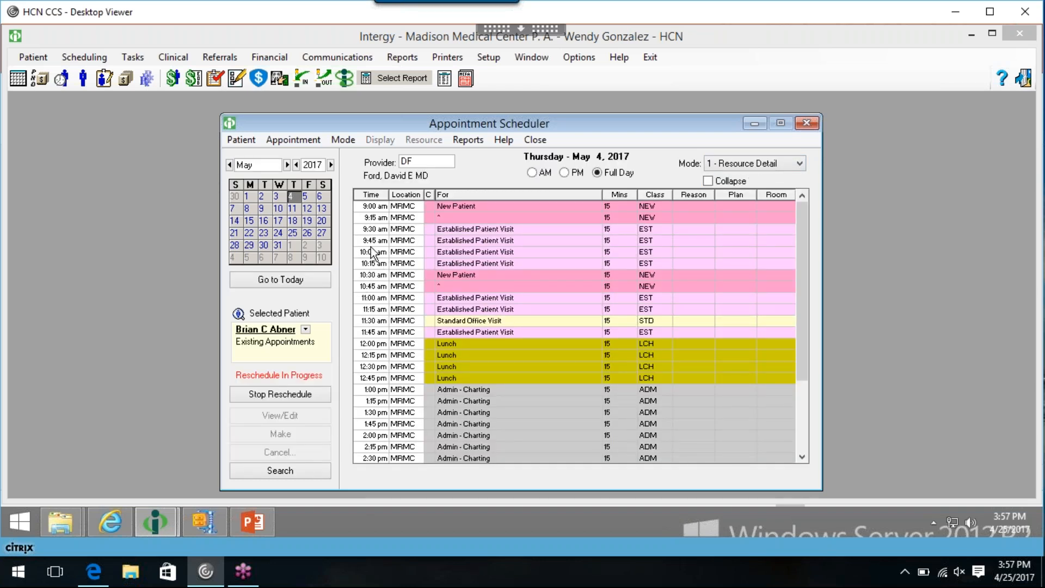
# - Reschedule the appointment into the 10:00 am slot on May 4, 2017, keeping reason code EST, the 15-minute length and the notes
pyautogui.click(378, 250)
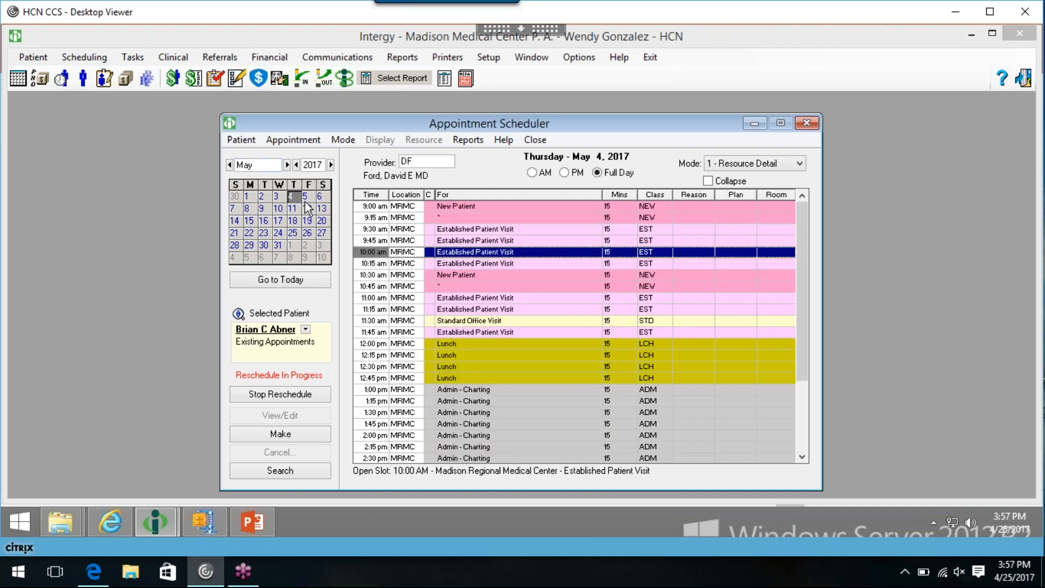
pyautogui.click(433, 162)
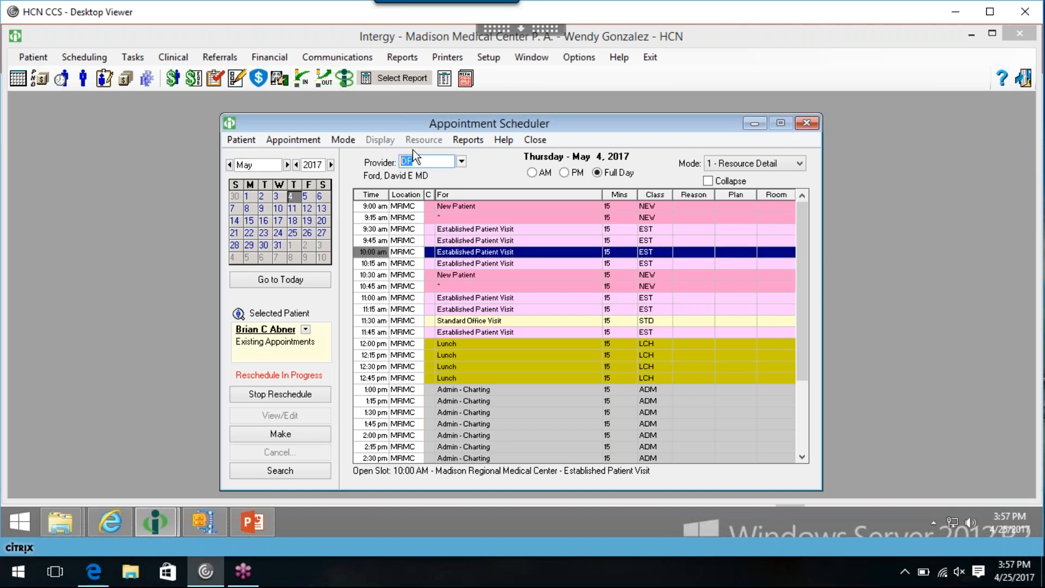
pyautogui.click(365, 252)
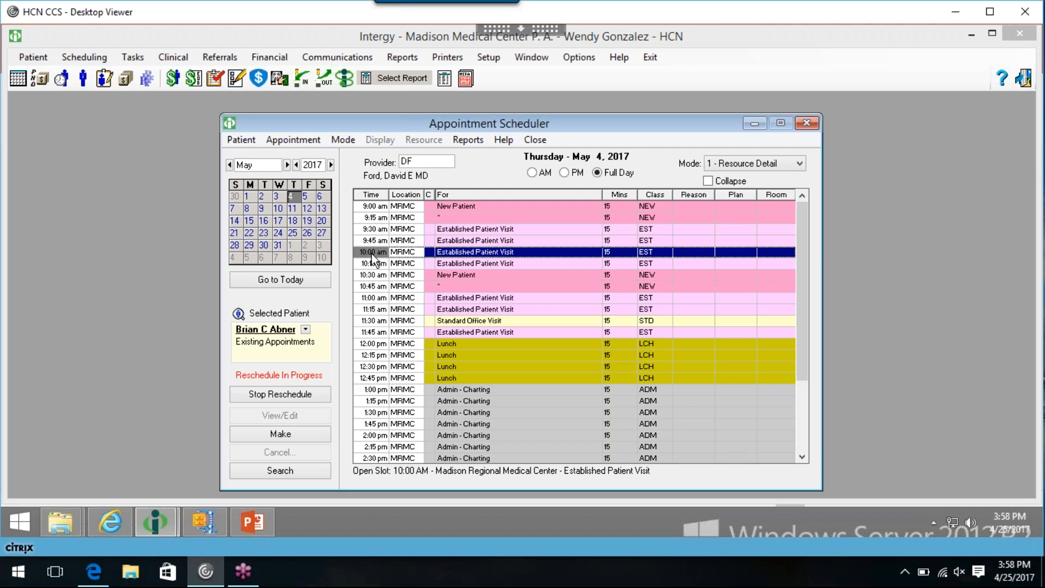
pyautogui.rightClick(371, 255)
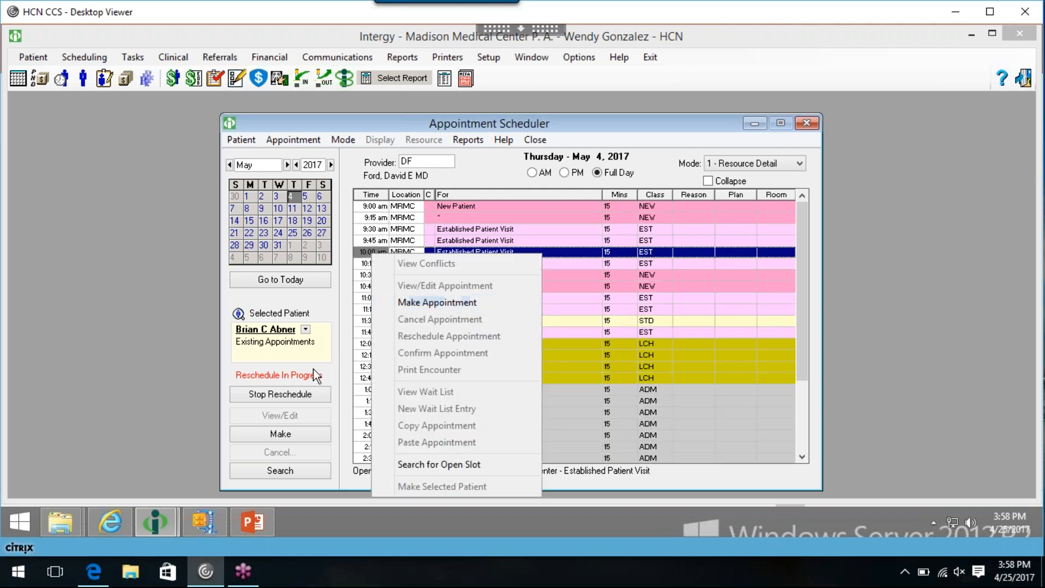
pyautogui.click(337, 298)
pyautogui.click(381, 255)
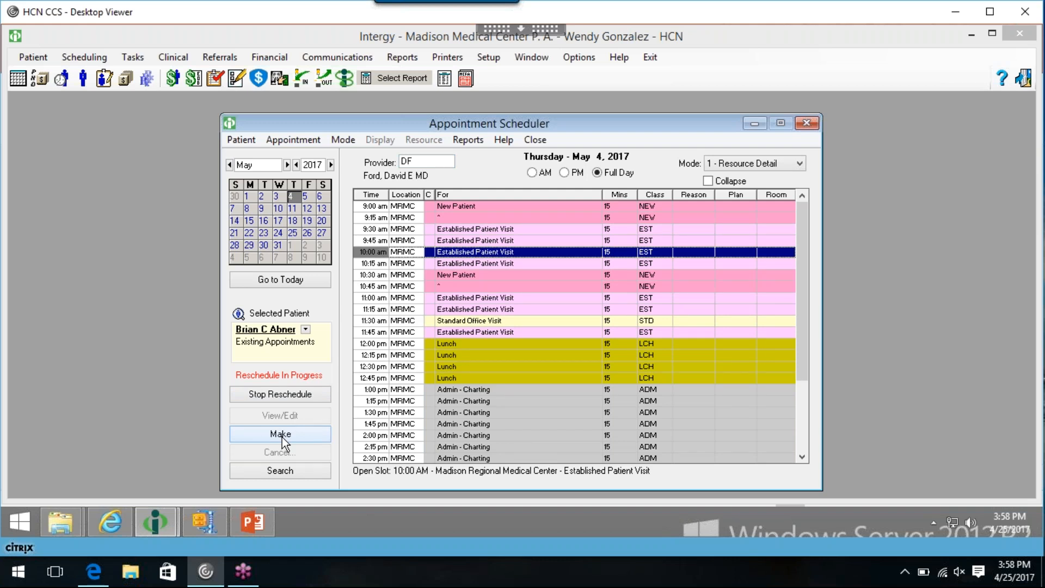
pyautogui.doubleClick(369, 253)
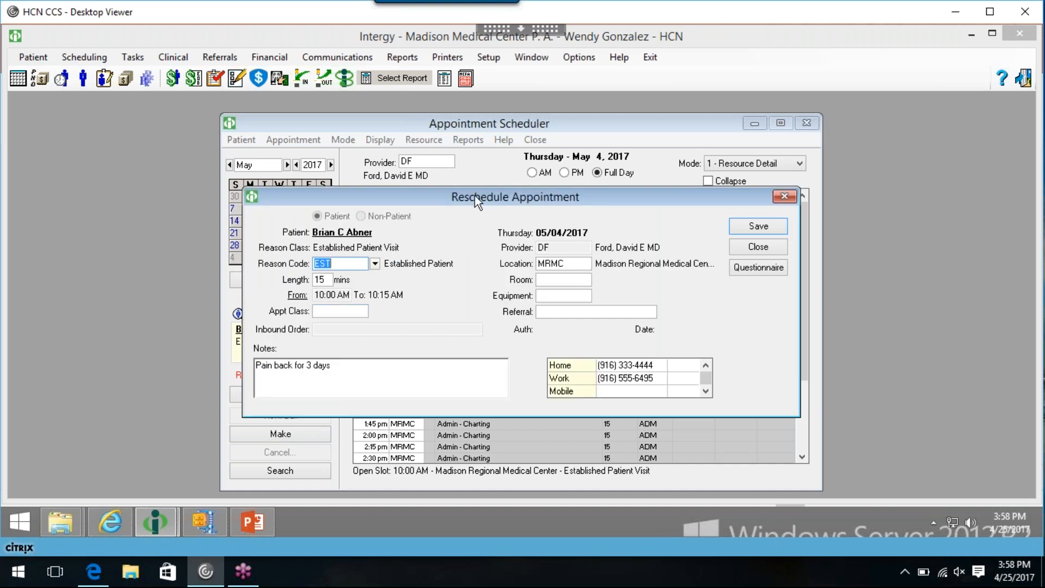
pyautogui.moveTo(450, 199); pyautogui.dragTo(464, 202)
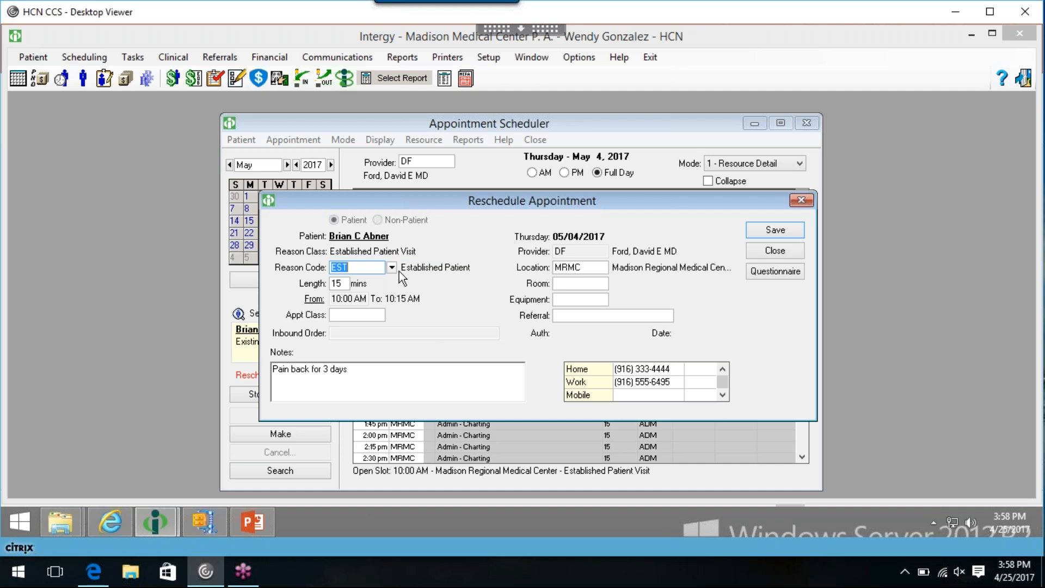
pyautogui.moveTo(367, 371); pyautogui.dragTo(272, 370)
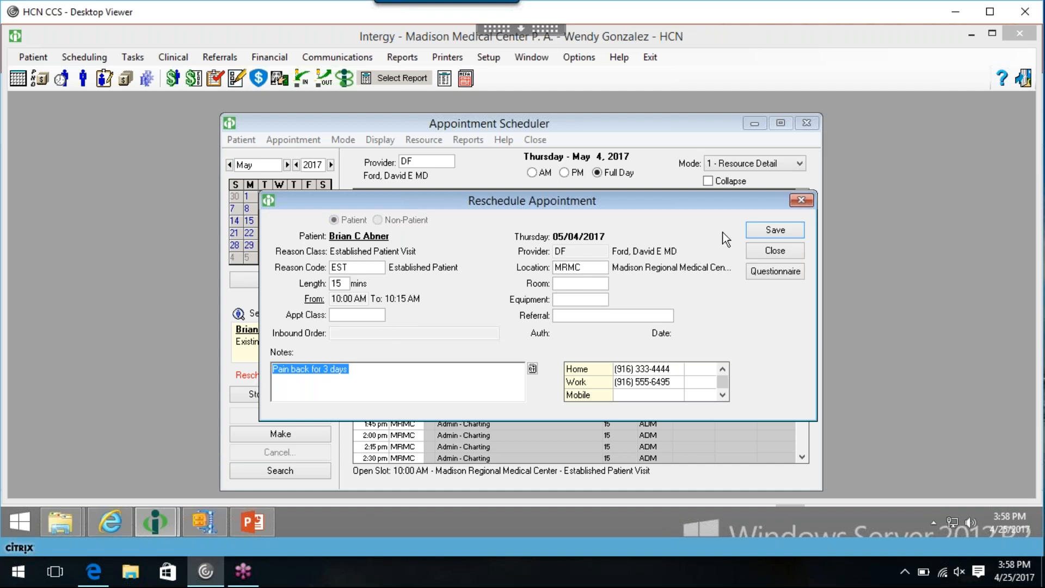
pyautogui.click(770, 233)
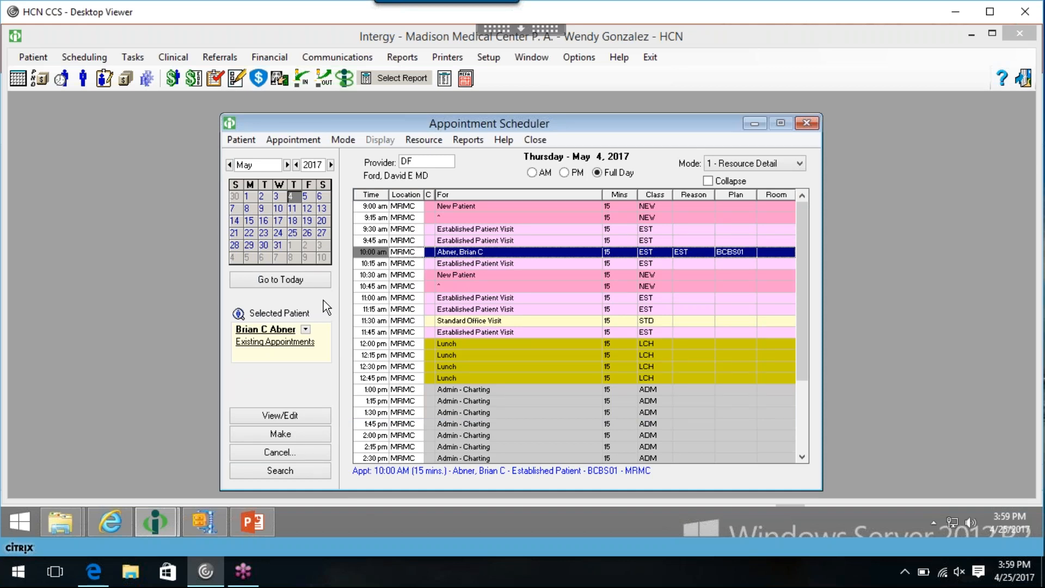
# - Compare the 10:00 am slots on May 1 and May 4, 2017, to check that the appointment was moved
pyautogui.click(250, 197)
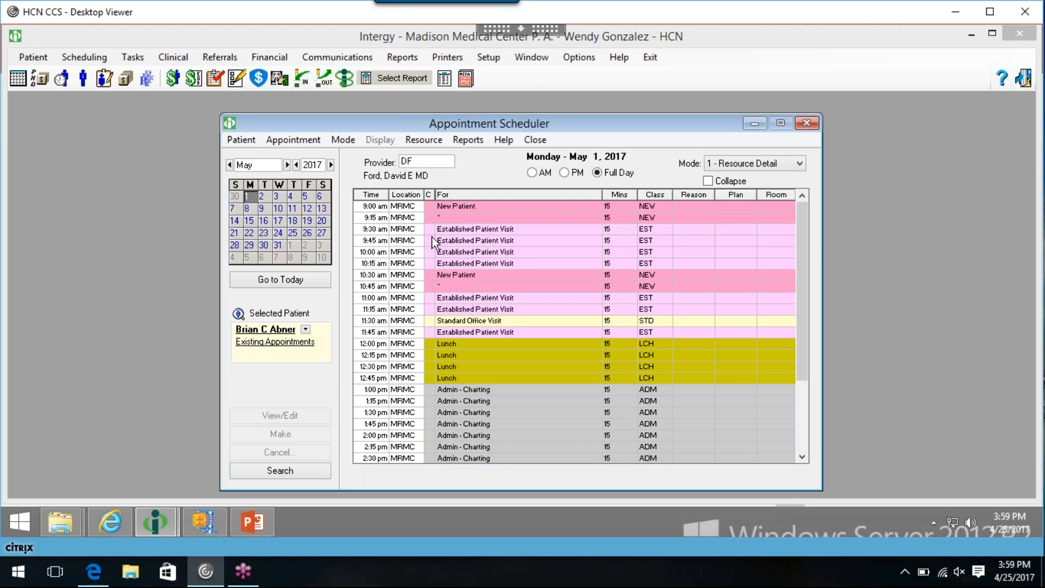
pyautogui.click(416, 253)
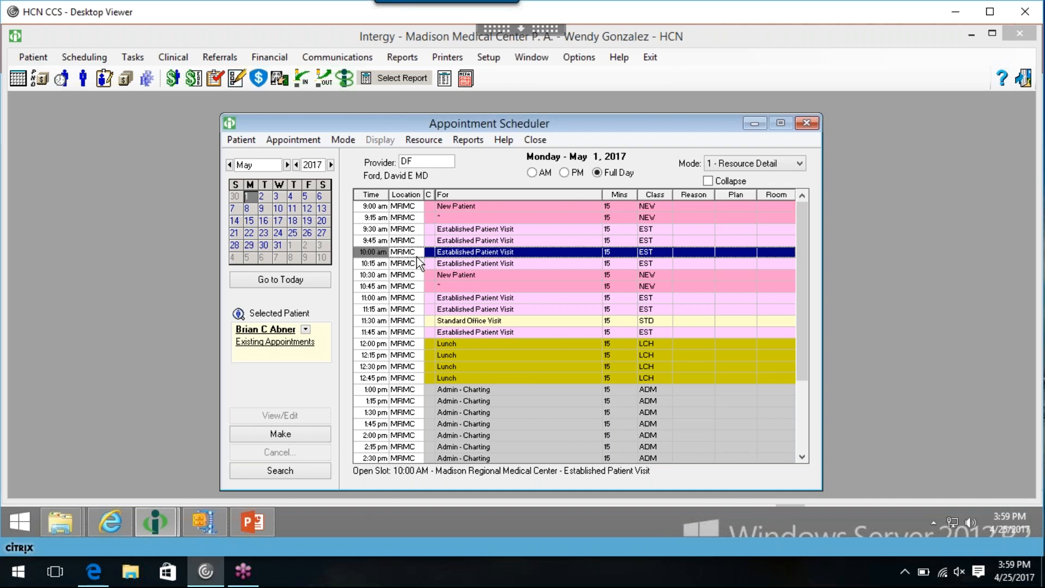
pyautogui.click(291, 197)
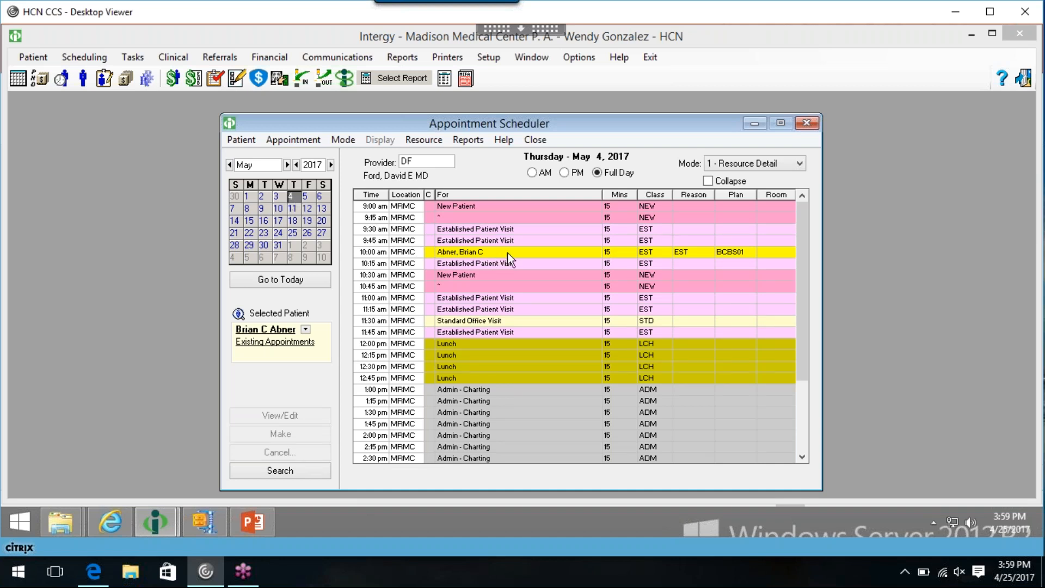
pyautogui.click(518, 241)
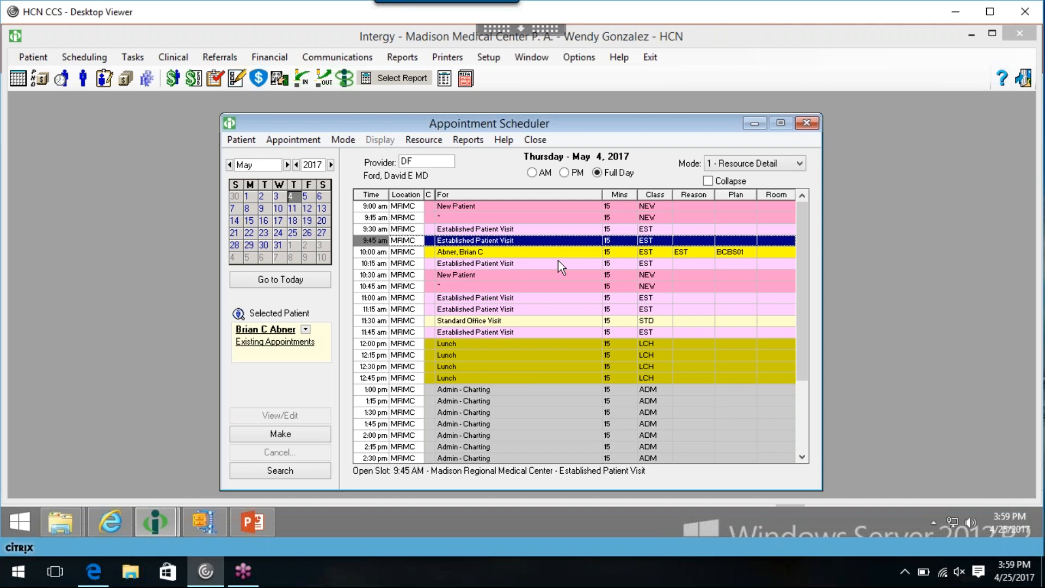
pyautogui.click(497, 251)
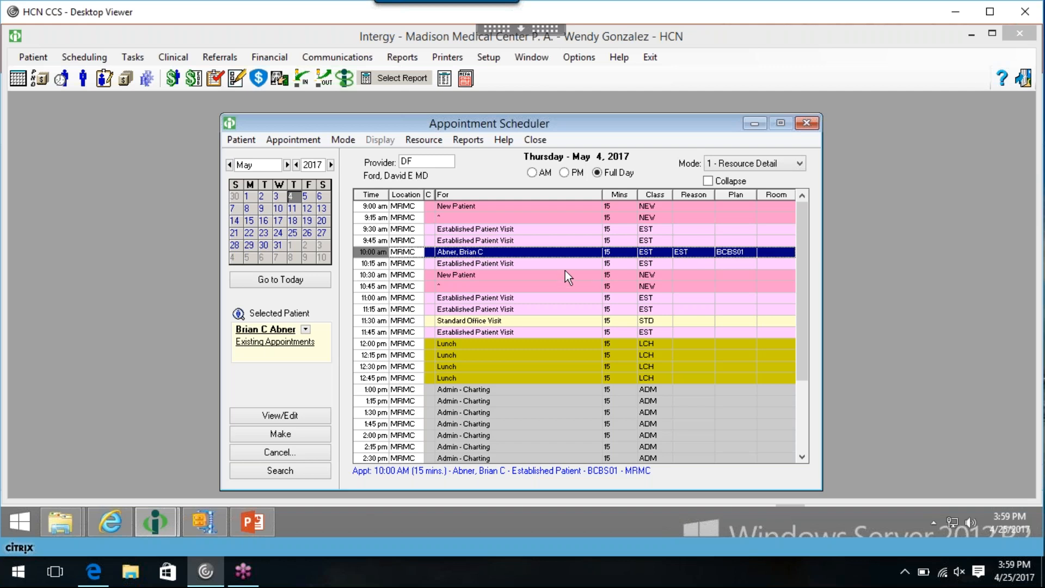
pyautogui.click(546, 264)
pyautogui.click(514, 230)
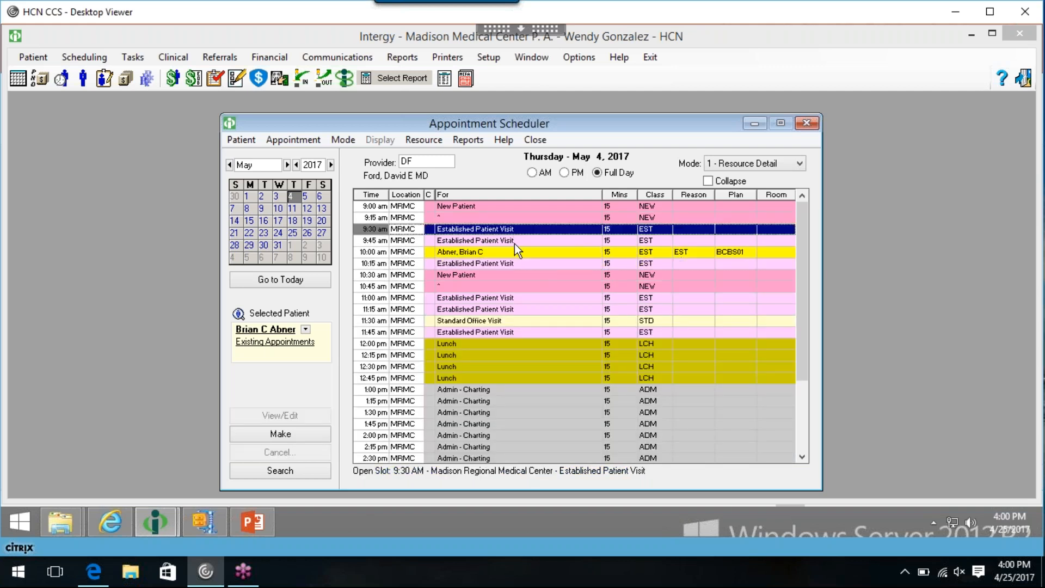
pyautogui.click(515, 241)
pyautogui.click(513, 233)
pyautogui.click(693, 253)
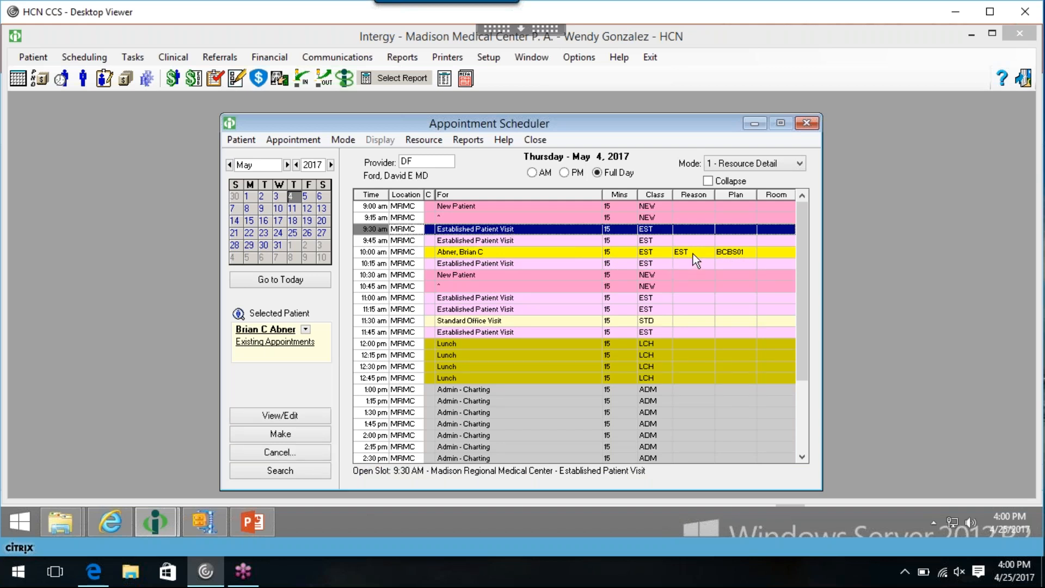
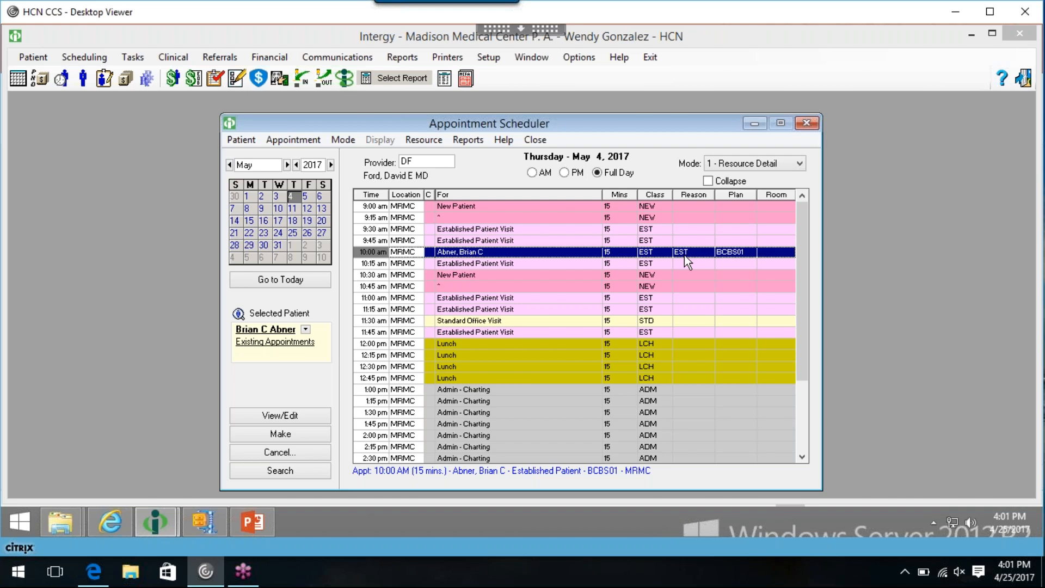
# - Review the actions available for the 10:00 am appointment on May 4, 2017, and start cancelling it
pyautogui.rightClick(375, 258)
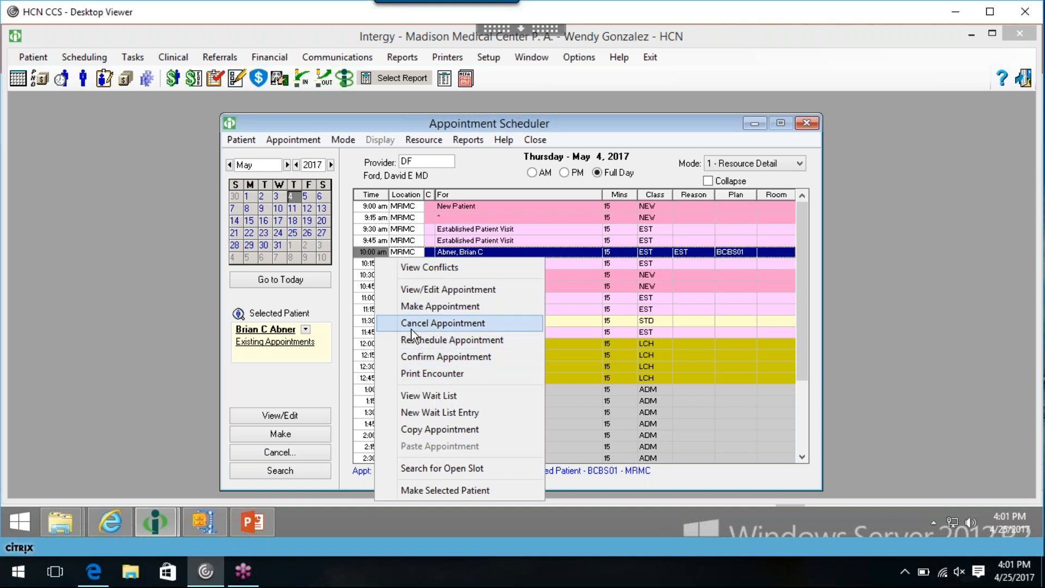
pyautogui.click(593, 126)
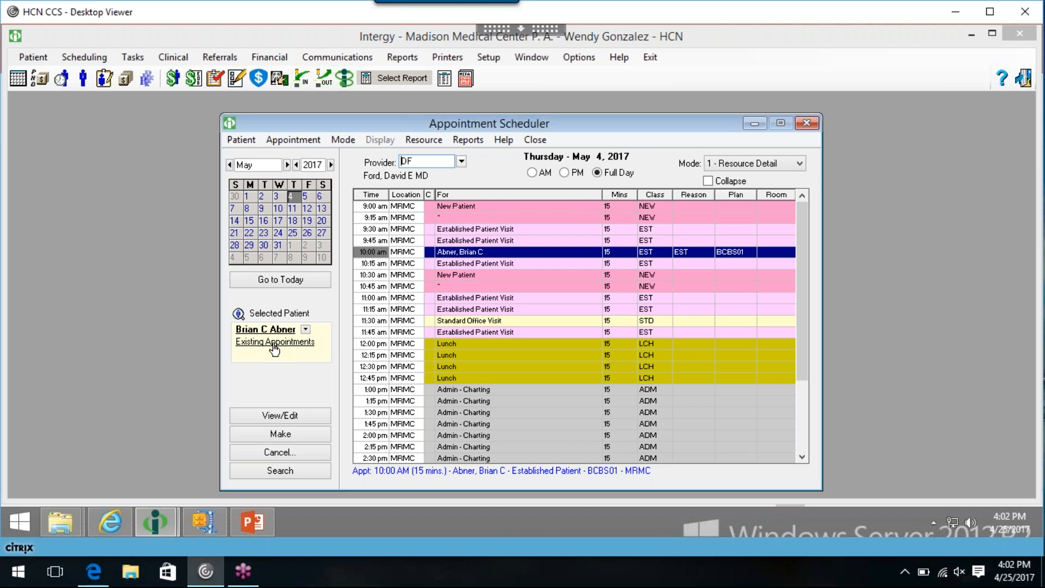
pyautogui.rightClick(374, 254)
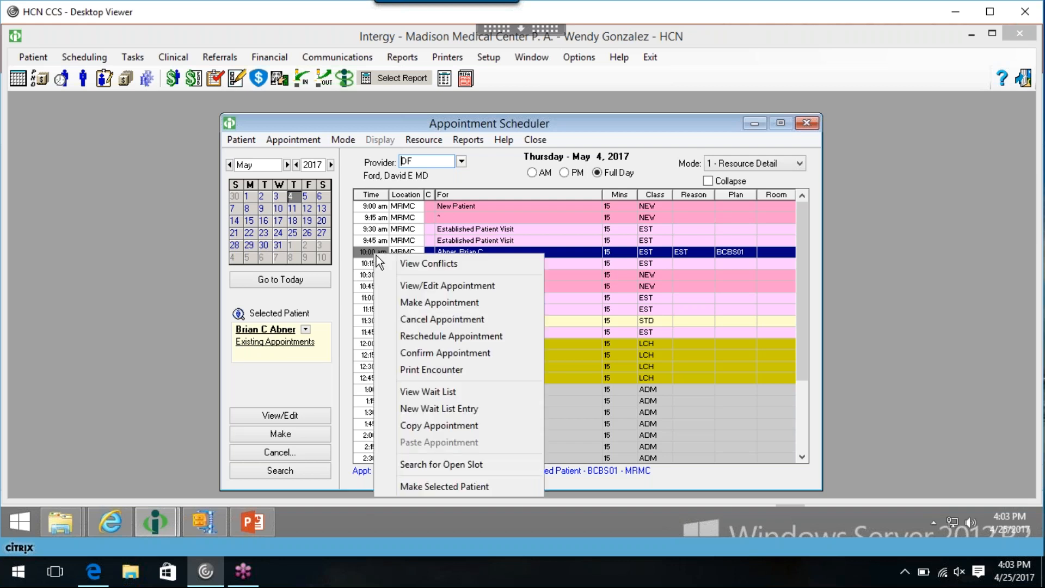
pyautogui.click(499, 324)
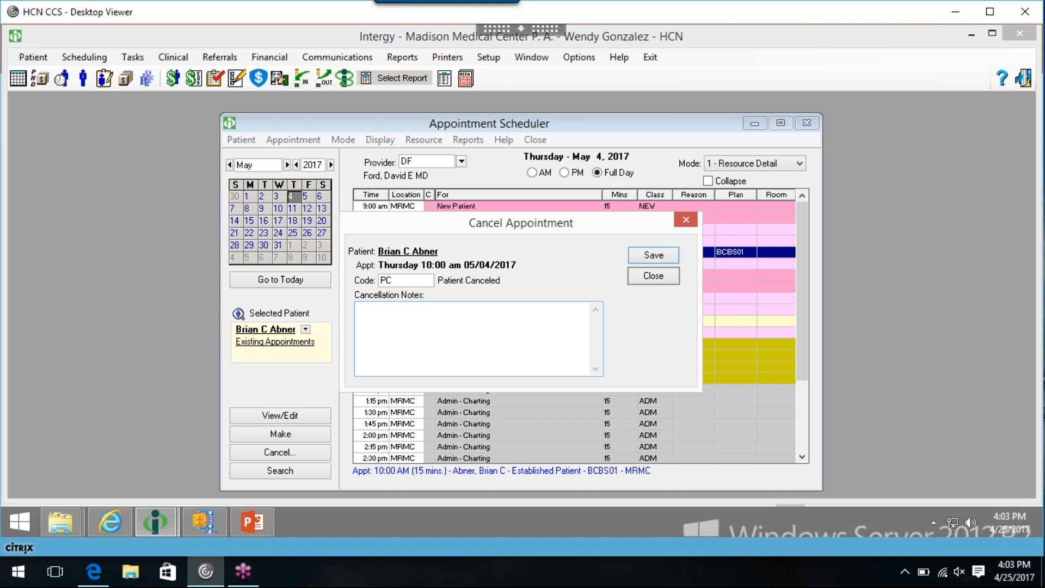
# - Set the appointment's cancel code to OC, Office Canceled
pyautogui.click(408, 280)
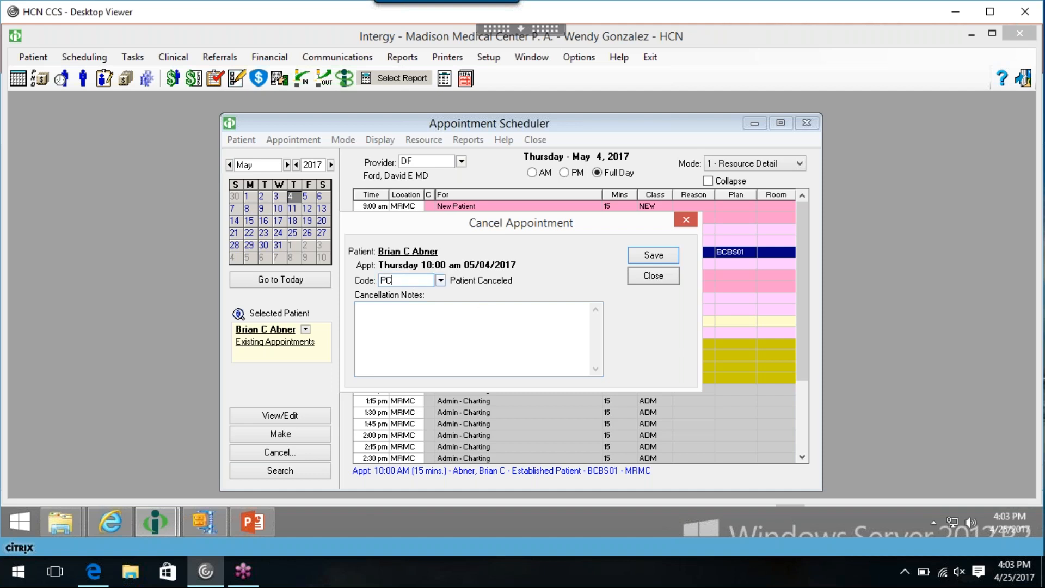
pyautogui.click(440, 280)
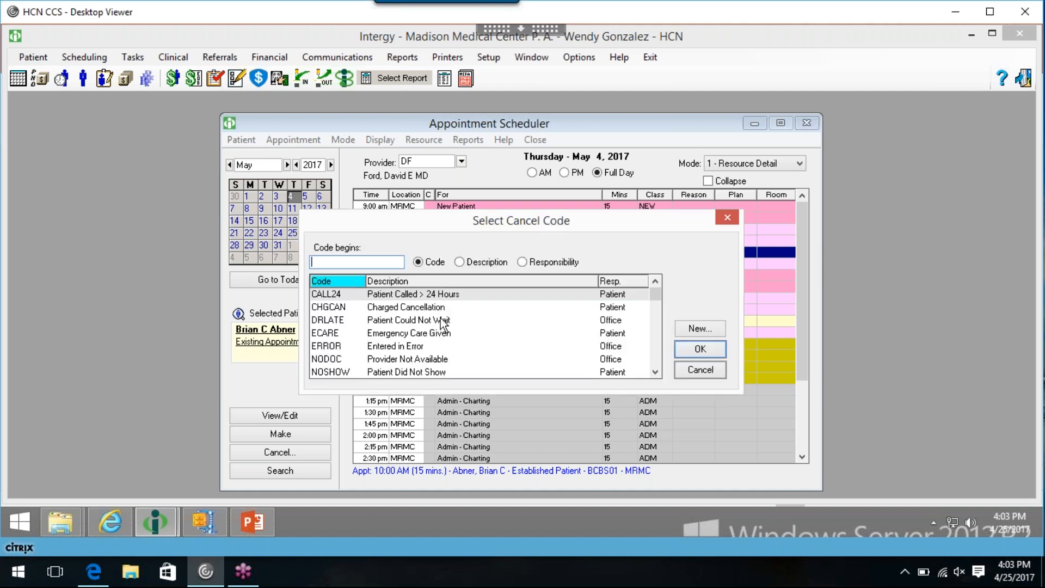
pyautogui.click(656, 371)
pyautogui.click(655, 282)
pyautogui.click(656, 372)
pyautogui.click(656, 372)
pyautogui.click(656, 372)
pyautogui.click(656, 372)
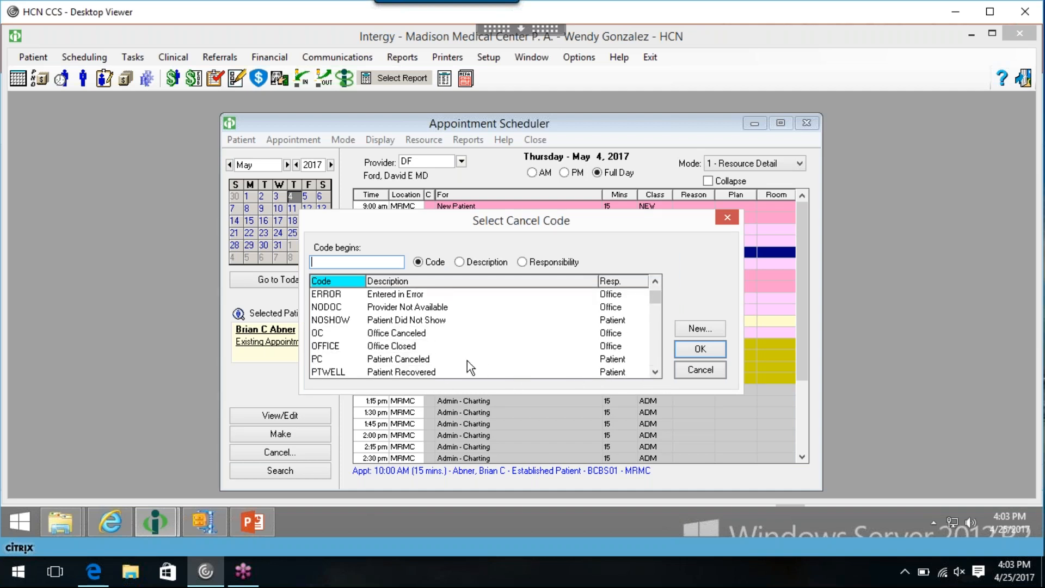
pyautogui.click(431, 334)
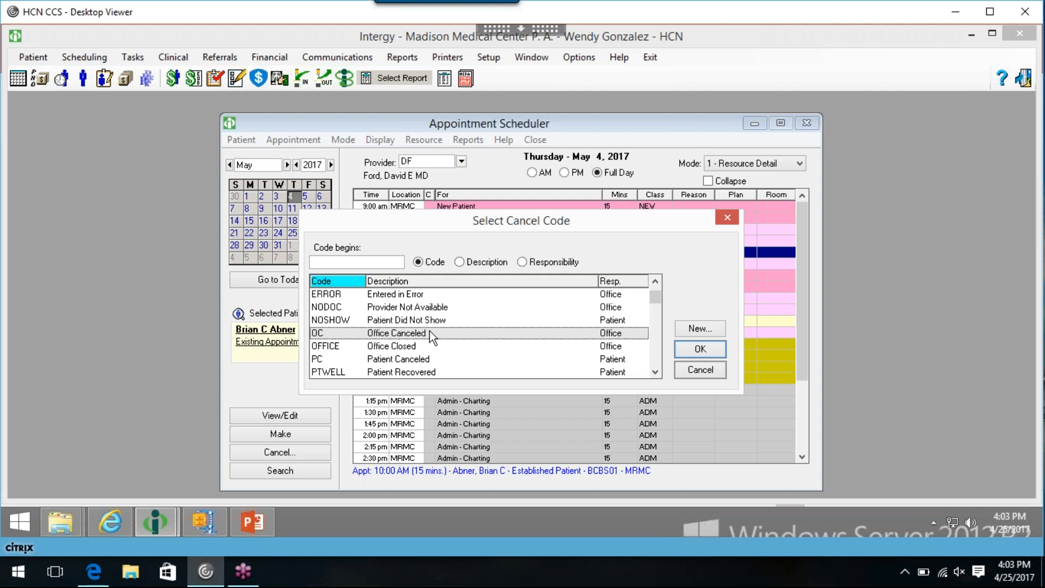
pyautogui.doubleClick(429, 332)
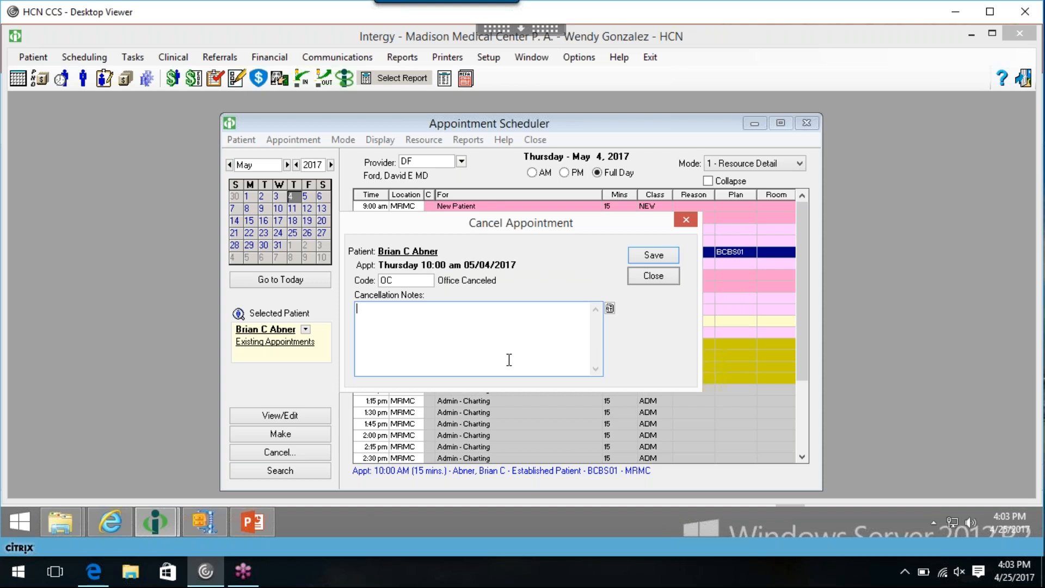
# - Examine the patient quick texts available for the cancellation notes without inserting any of them
pyautogui.click(609, 308)
pyautogui.click(403, 306)
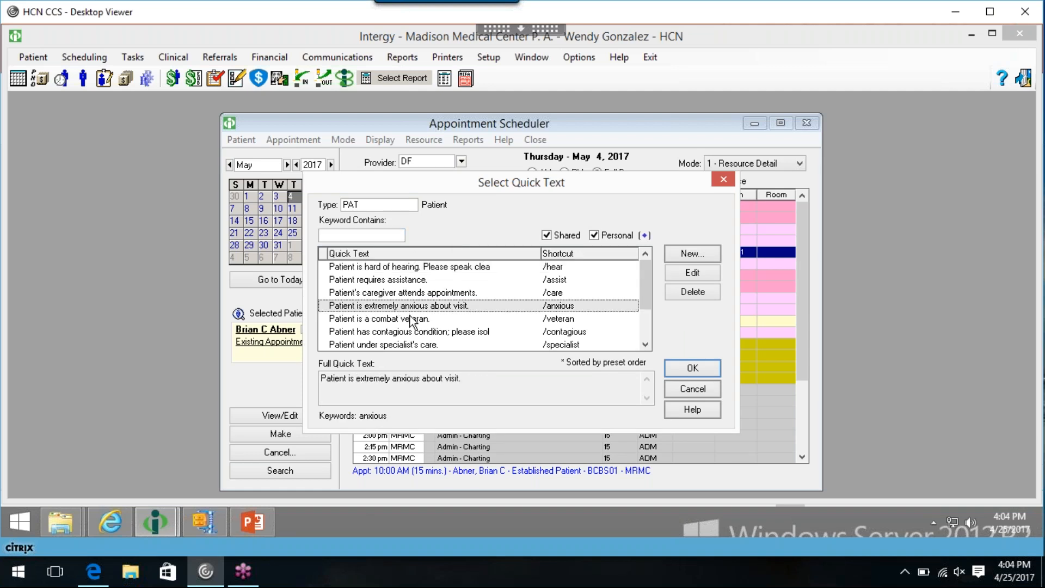
pyautogui.click(414, 321)
pyautogui.click(501, 343)
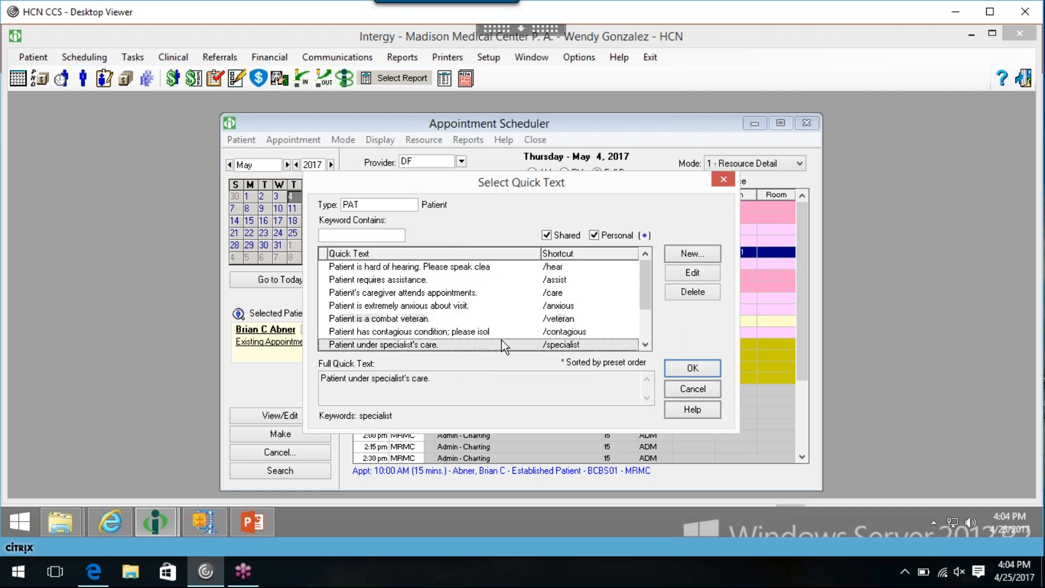
pyautogui.click(645, 345)
pyautogui.scroll(-1, 646, 347)
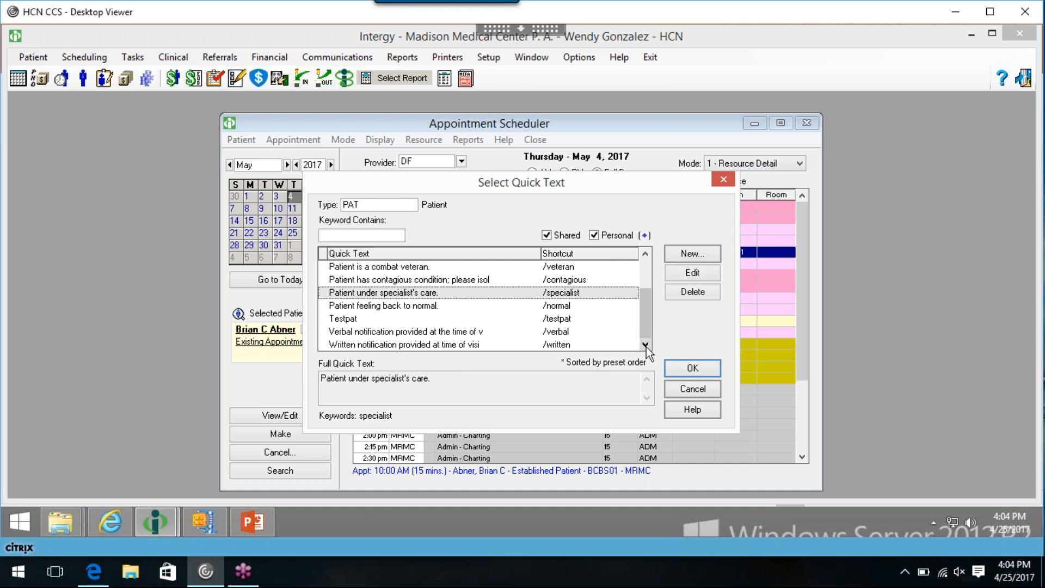
pyautogui.click(712, 395)
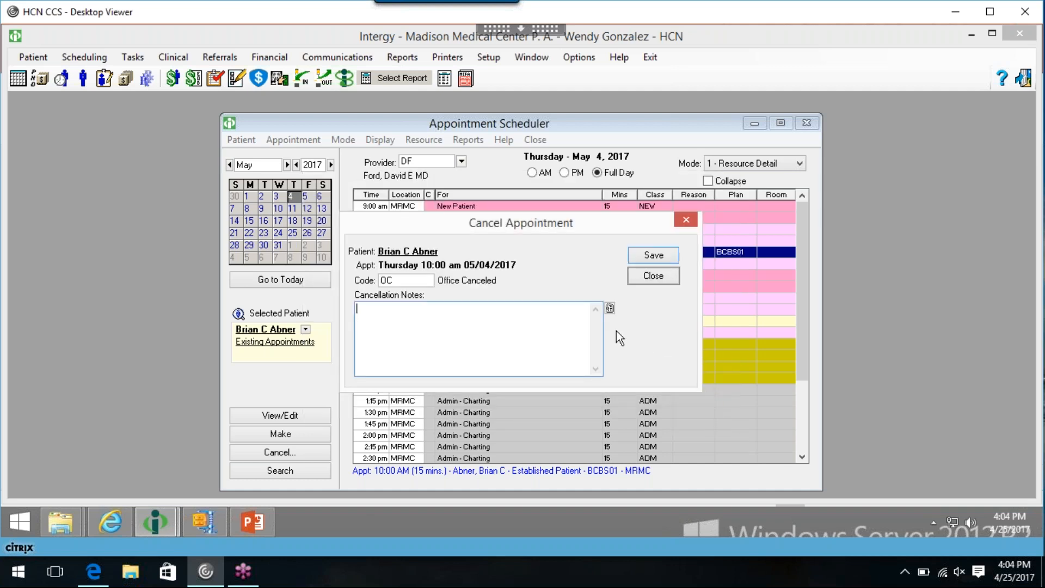
# - Save the cancellation of the 05/04/2017 appointment with empty cancellation notes
pyautogui.click(611, 309)
pyautogui.click(386, 280)
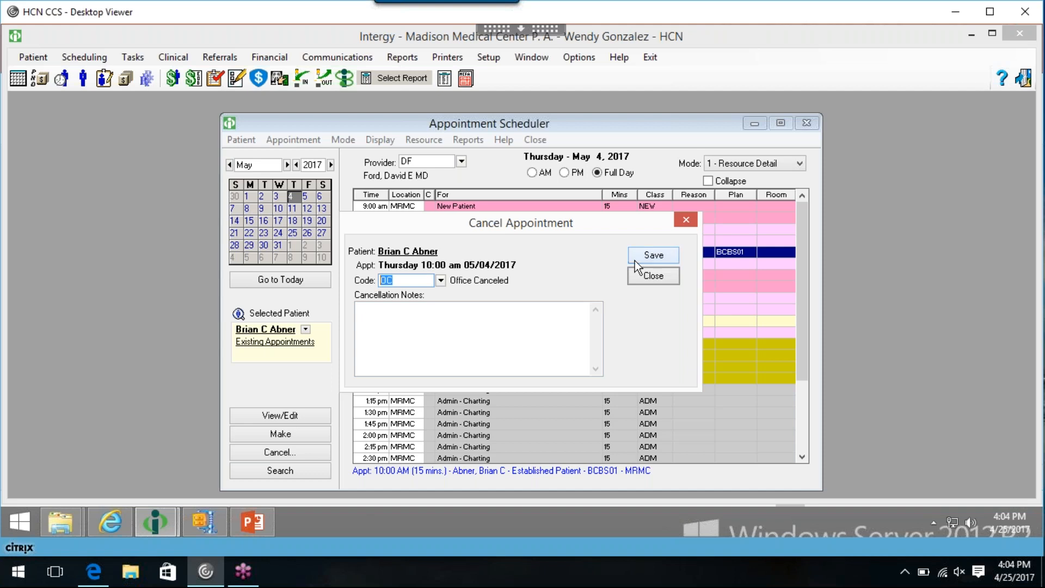
pyautogui.click(652, 258)
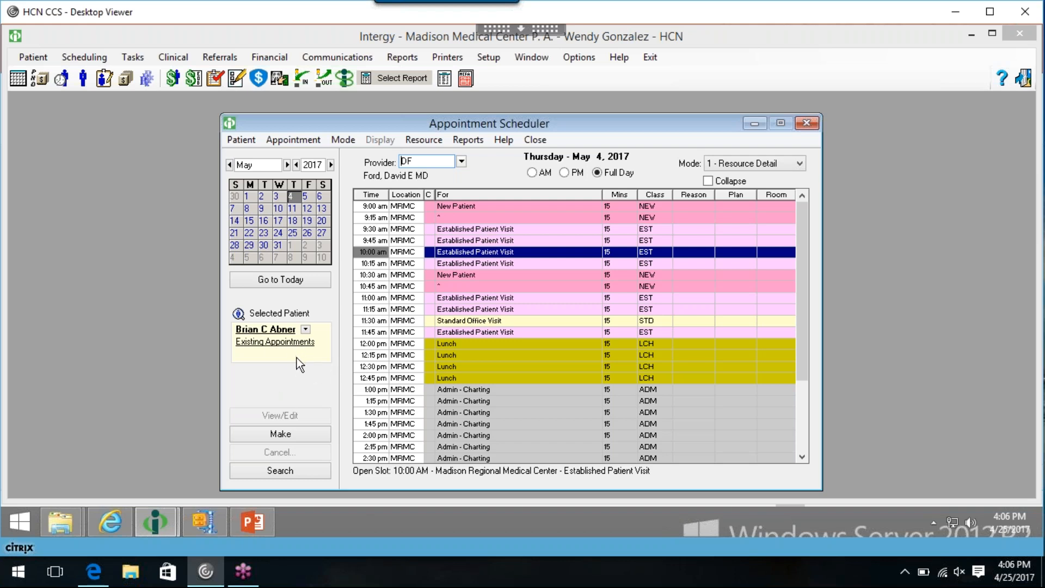
# - Review the cancellation notes of the 05/04/2017 and 04/25/2017 appointments in the selected patient's existing appointments
pyautogui.click(262, 343)
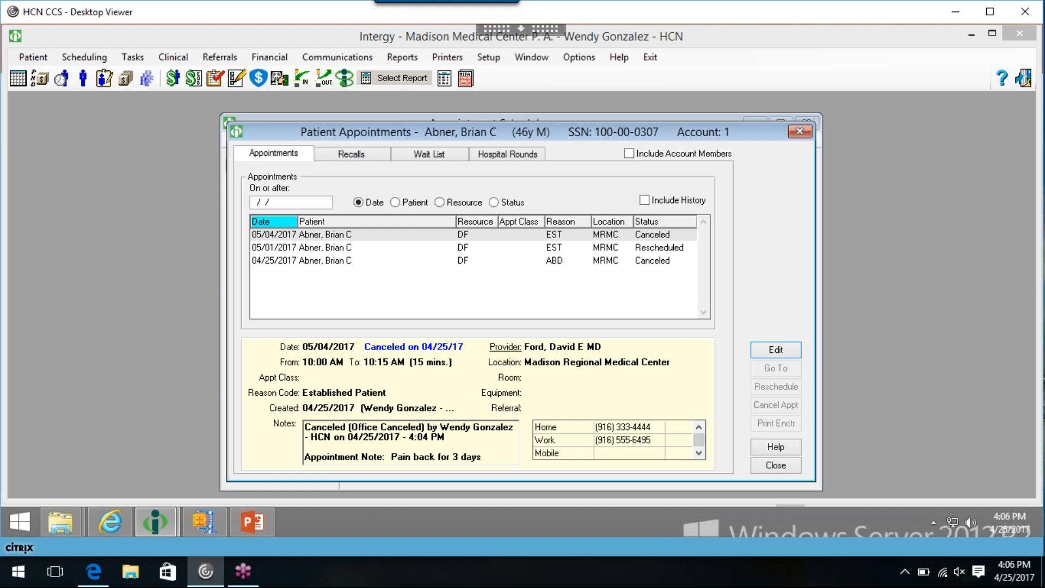
pyautogui.click(278, 262)
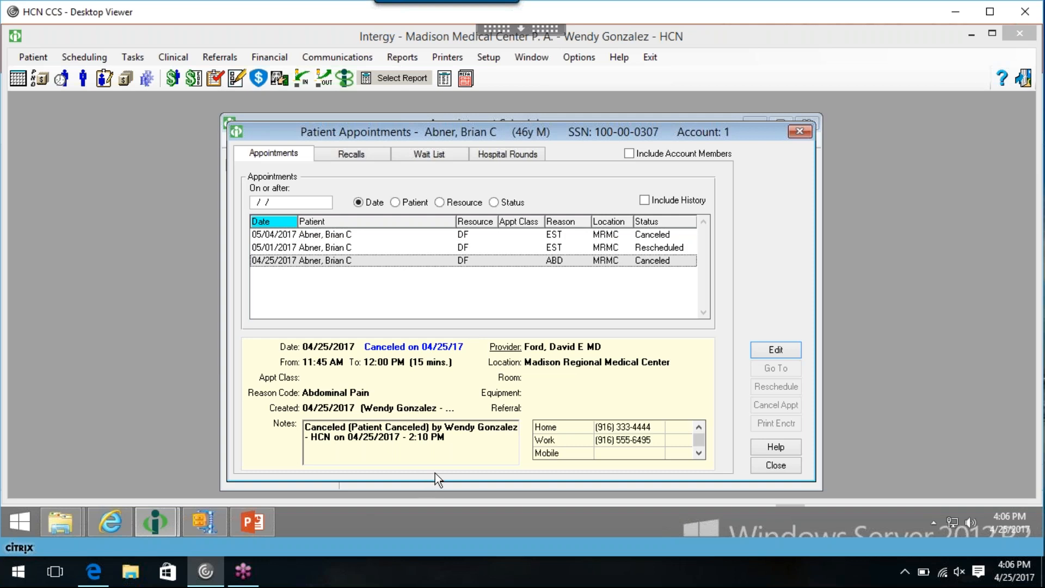
pyautogui.moveTo(468, 439); pyautogui.dragTo(303, 425)
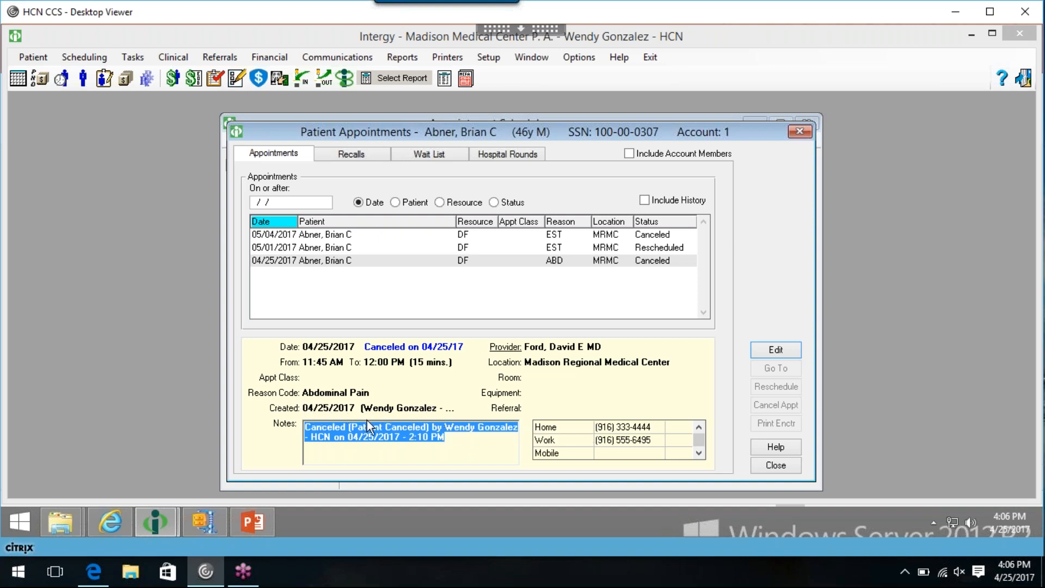
# - Review the notes of the 04/25/2017, 05/01/2017 and 05/04/2017 appointments in the patient's existing appointments
pyautogui.click(431, 437)
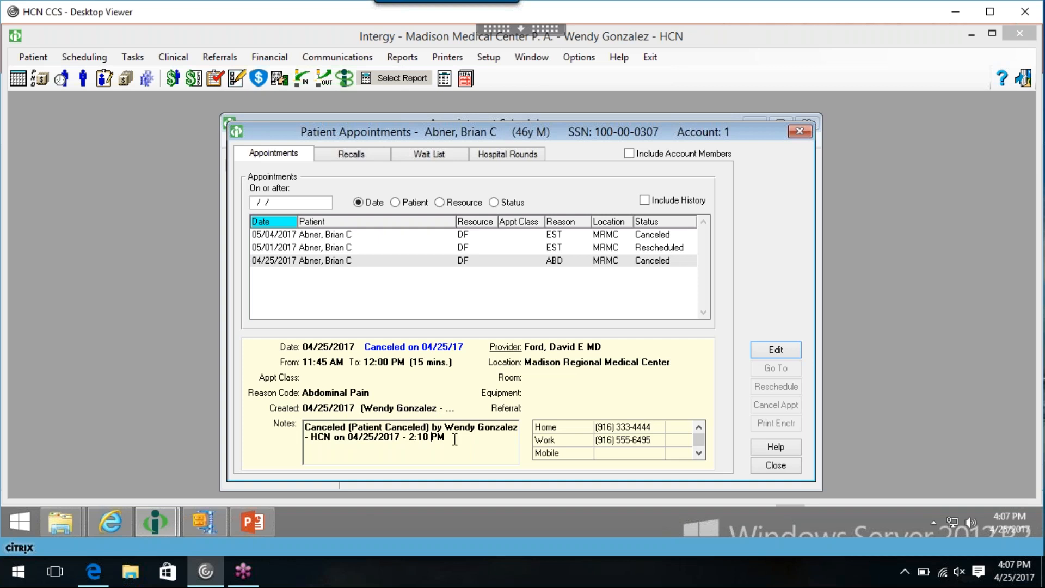
pyautogui.moveTo(449, 439); pyautogui.dragTo(298, 429)
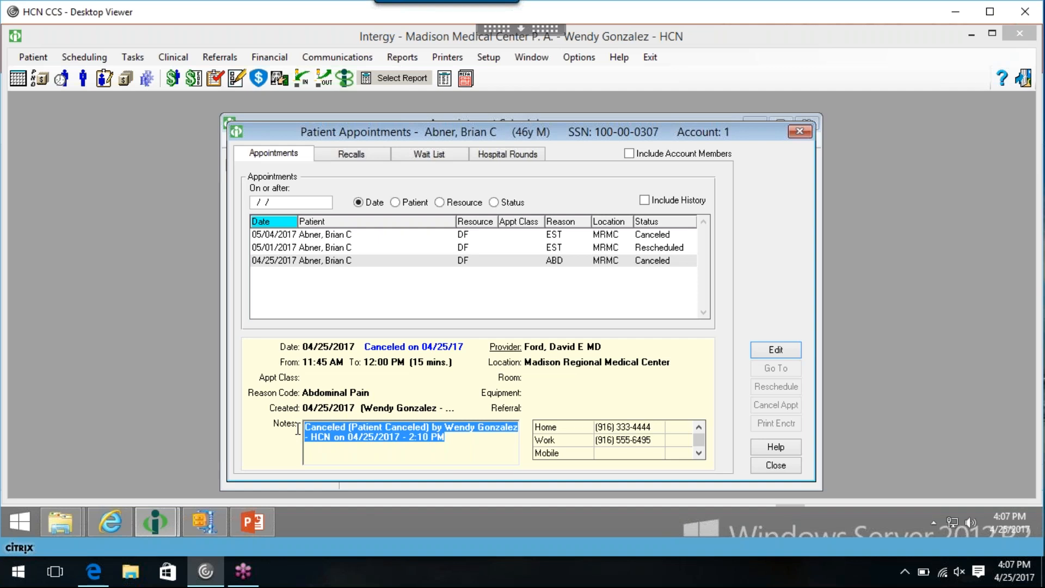
pyautogui.click(283, 249)
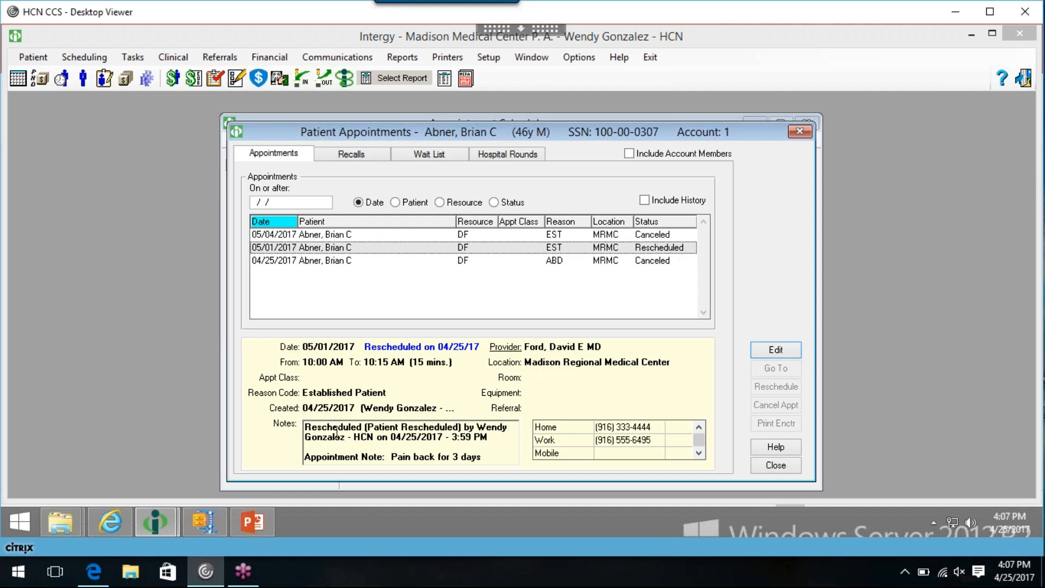
pyautogui.moveTo(306, 426); pyautogui.dragTo(451, 450)
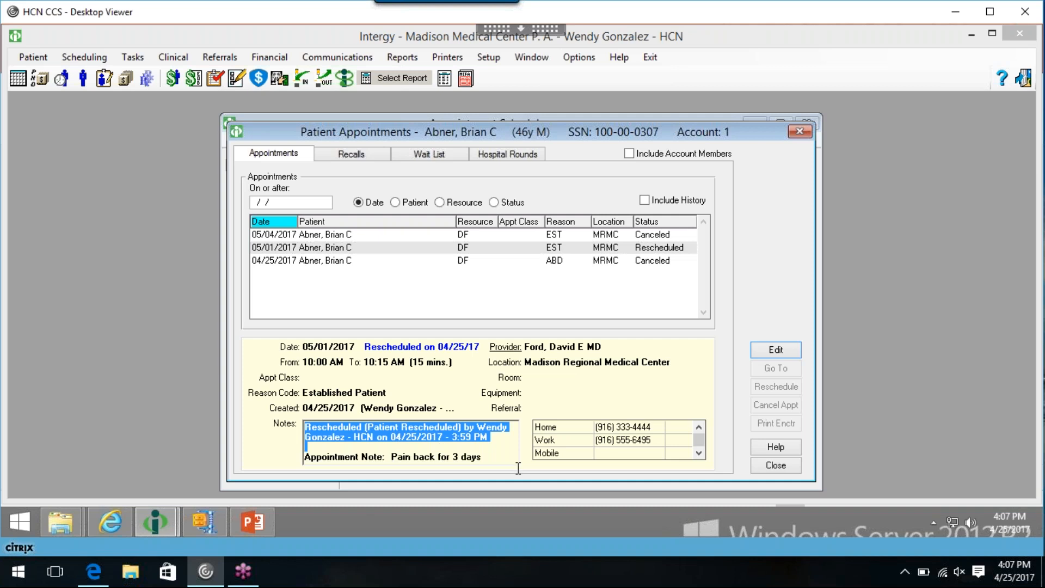
pyautogui.click(511, 440)
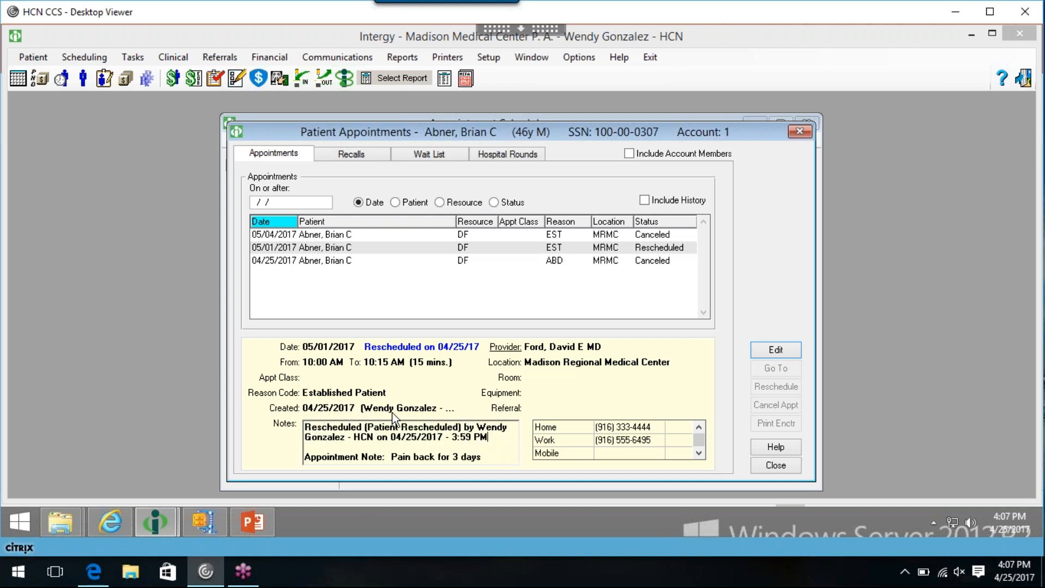
pyautogui.keyDown('shift'); pyautogui.click(340, 426); pyautogui.keyUp('shift')
pyautogui.keyDown('shift'); pyautogui.click(305, 426); pyautogui.keyUp('shift')
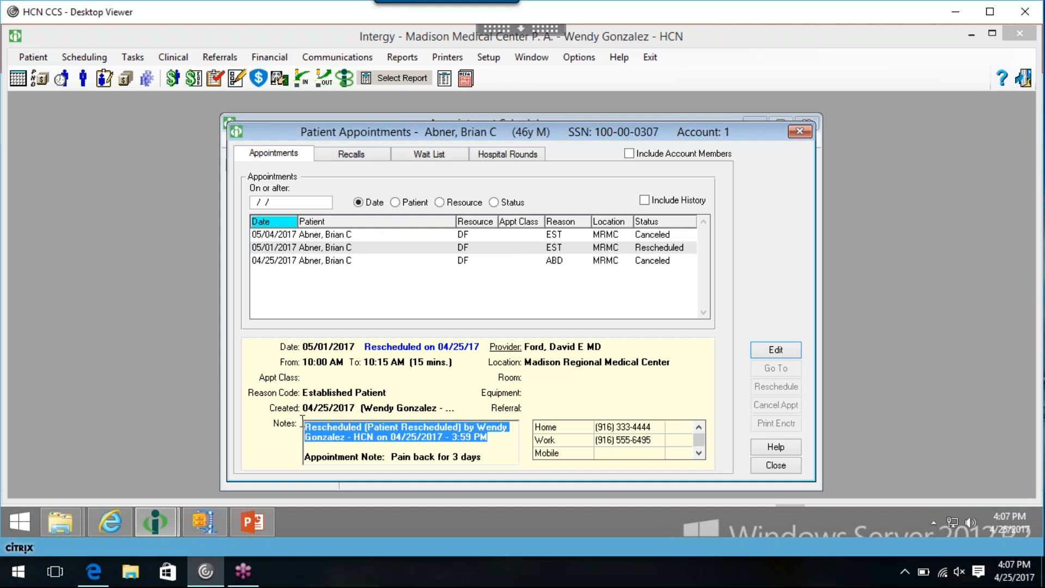
pyautogui.click(281, 238)
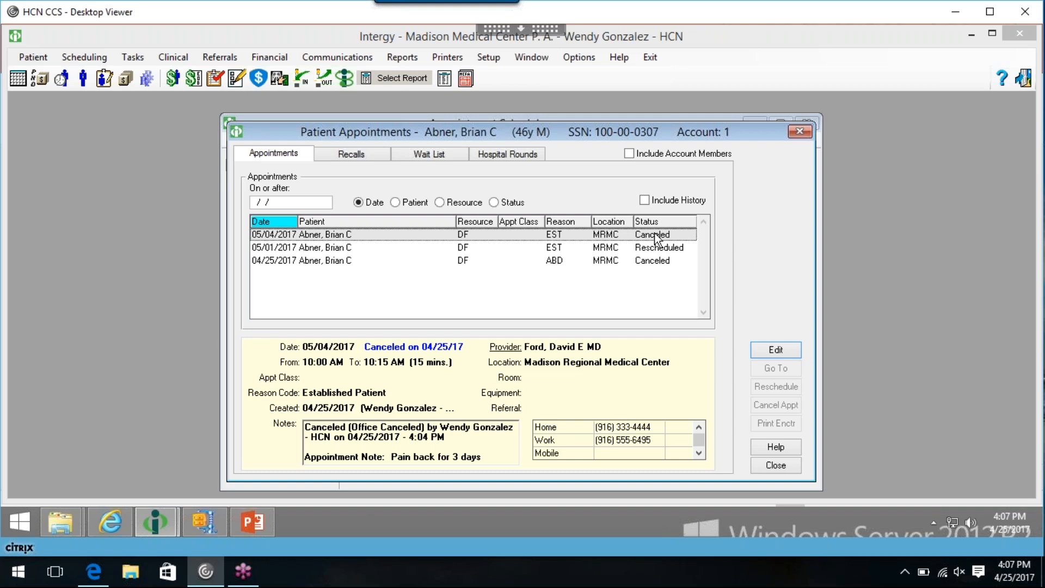
# - Include history in the patient's appointment list and examine the 04/19/2017 Abdominal Pain appointment and the older entries
pyautogui.click(644, 201)
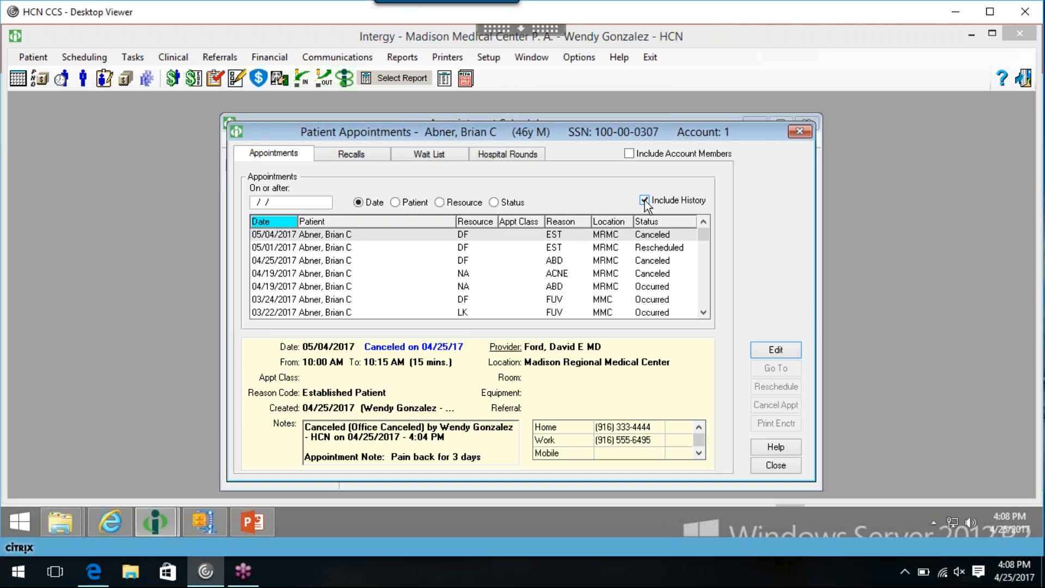
pyautogui.click(666, 288)
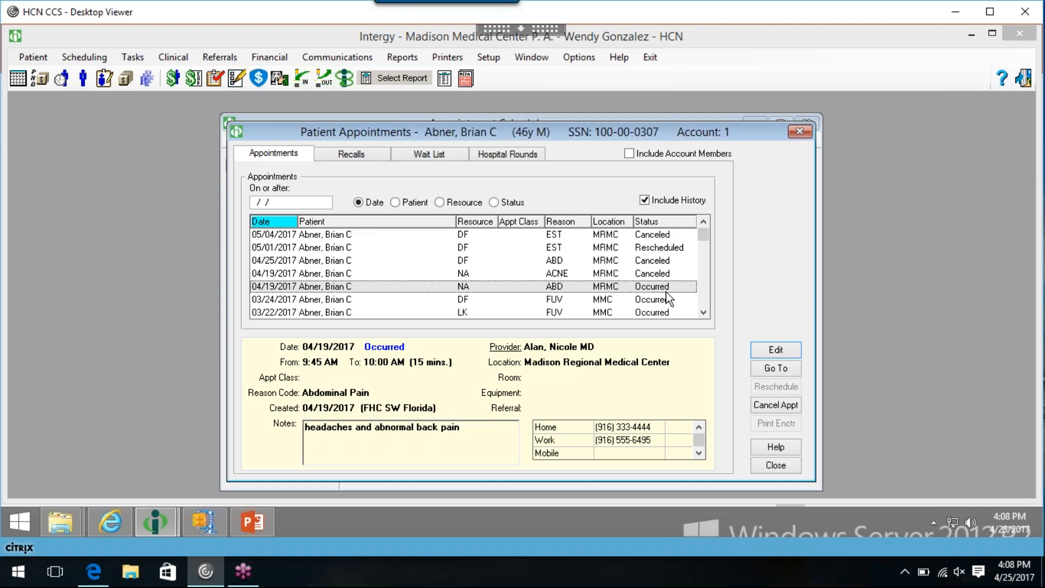
pyautogui.click(704, 313)
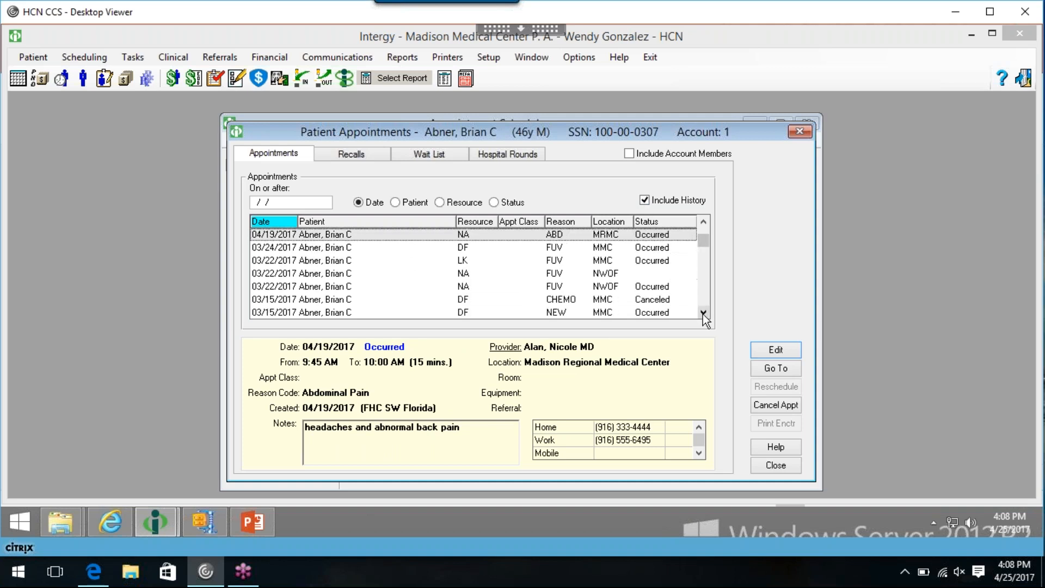
pyautogui.moveTo(703, 315); pyautogui.dragTo(703, 315)
pyautogui.moveTo(707, 230); pyautogui.dragTo(707, 230)
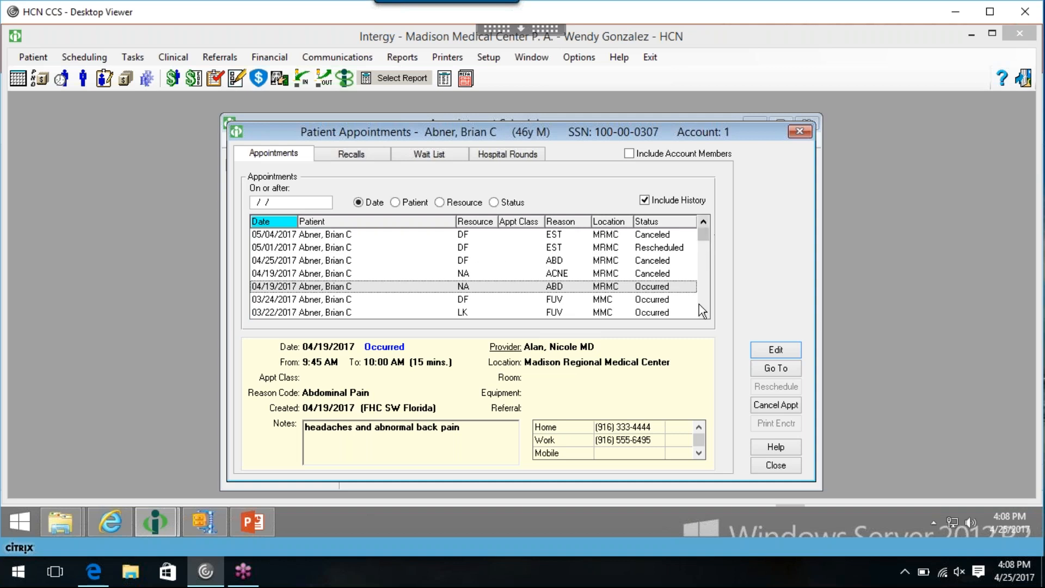
# - Examine the details of the No Show appointment of 11/20/2013 in the history and close the patient's appointments
pyautogui.moveTo(702, 313); pyautogui.dragTo(701, 311)
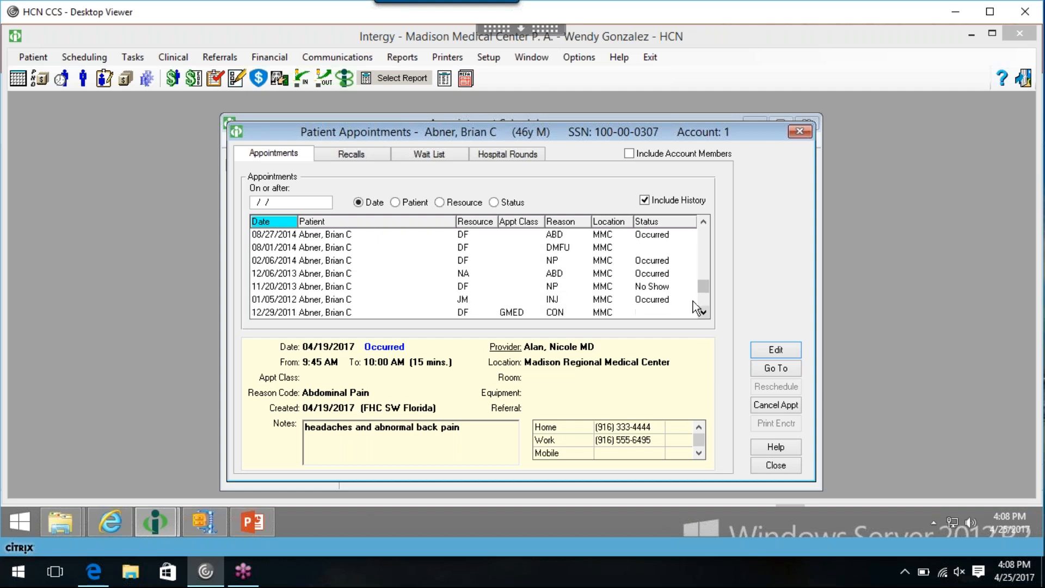
pyautogui.click(659, 286)
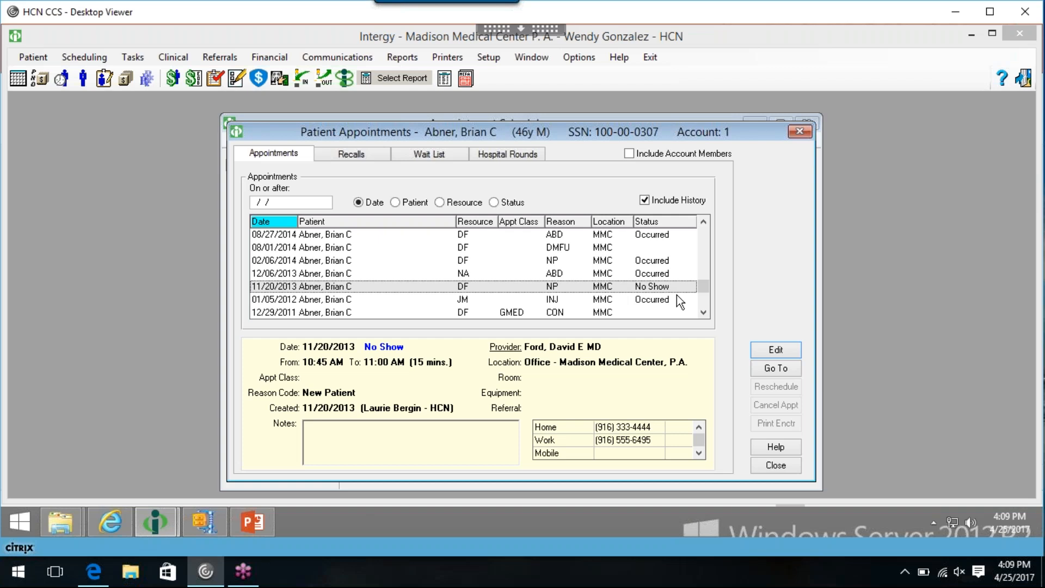
pyautogui.click(745, 271)
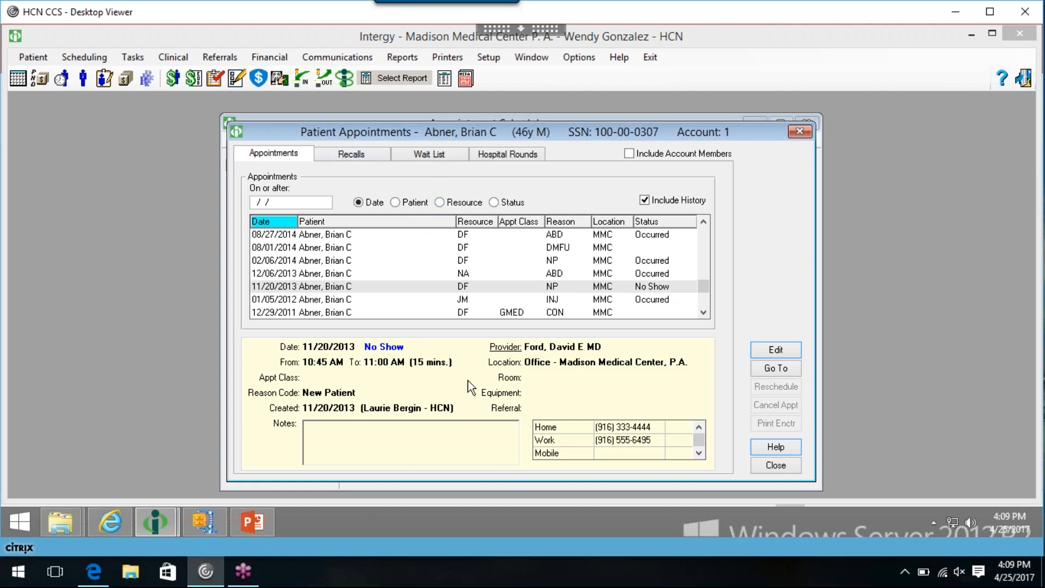
pyautogui.click(799, 132)
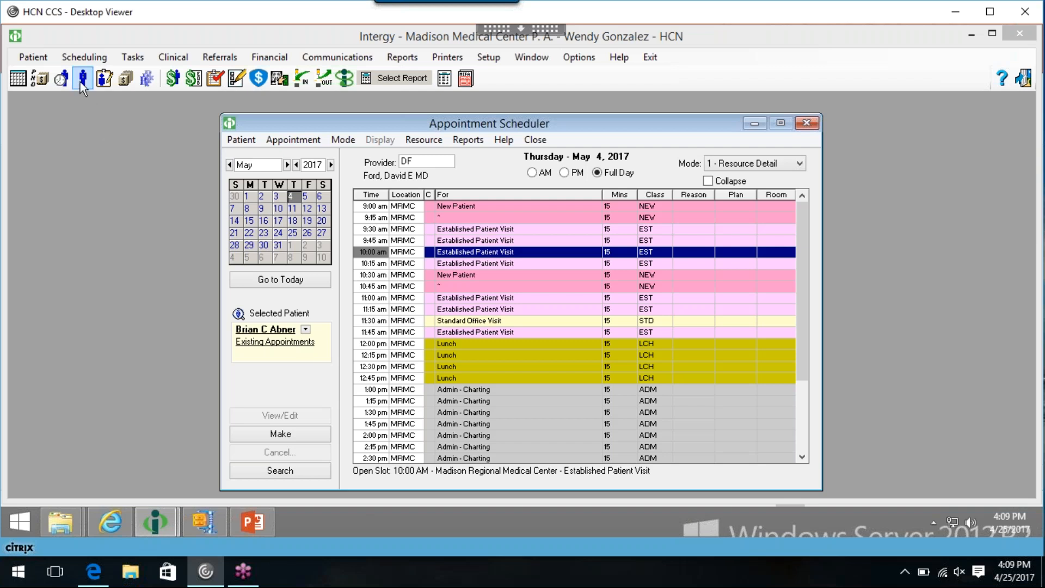
# - Minimize the Appointment Scheduler and display the same patient's scheduling section in Patient Information
pyautogui.click(754, 124)
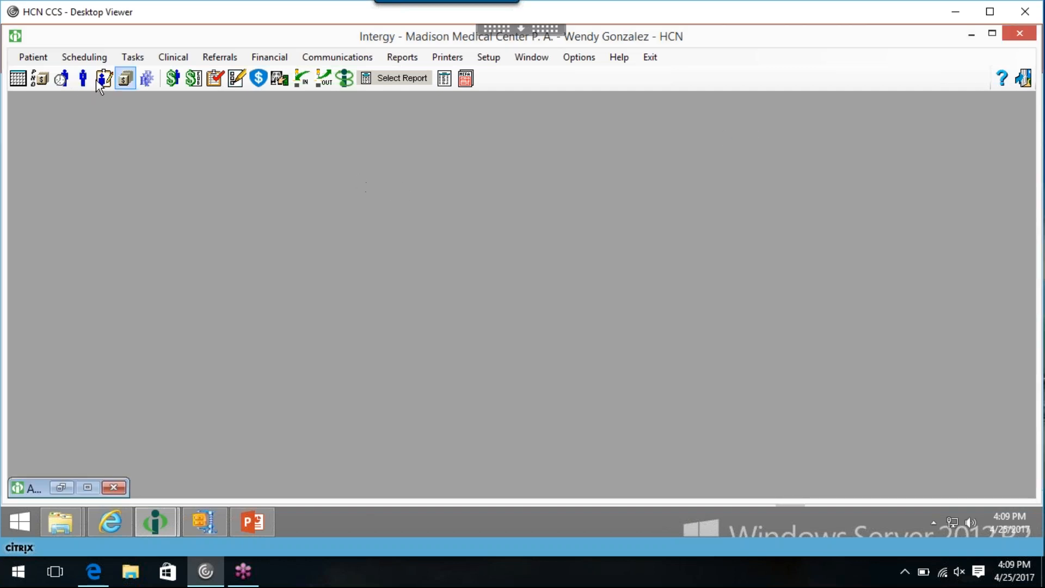
pyautogui.click(80, 82)
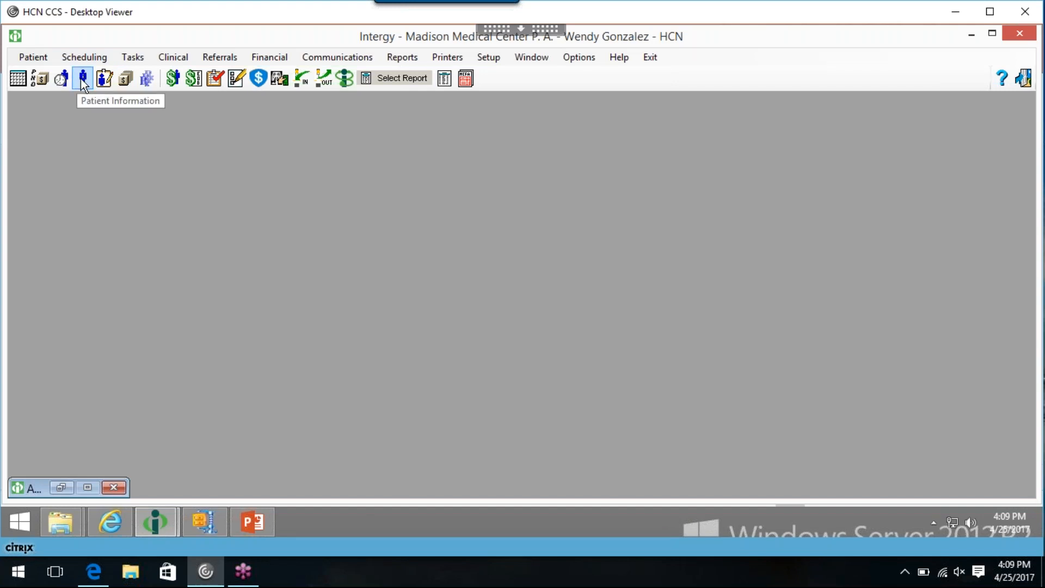
pyautogui.click(83, 82)
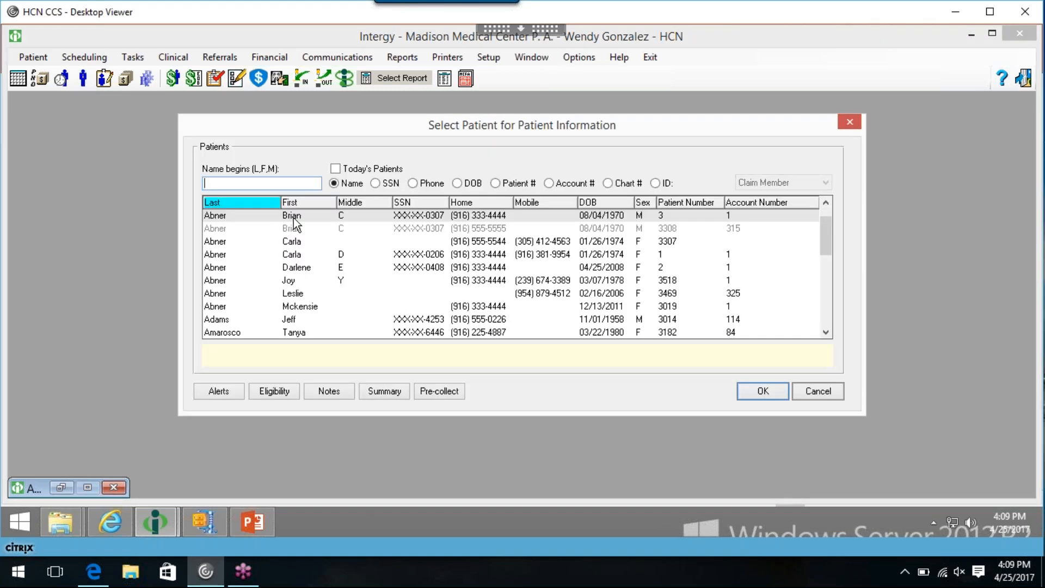
pyautogui.doubleClick(294, 217)
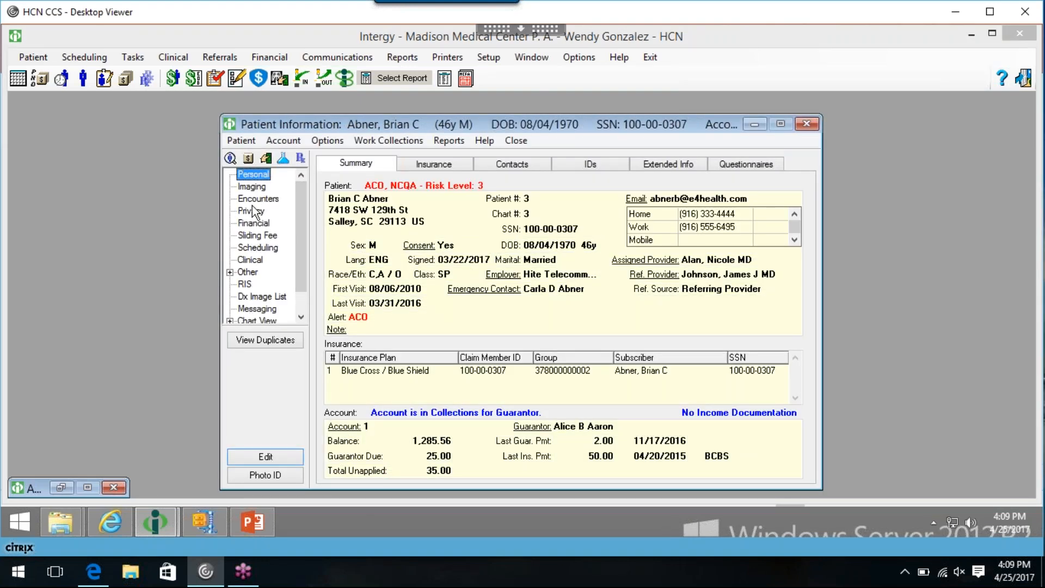
pyautogui.click(251, 250)
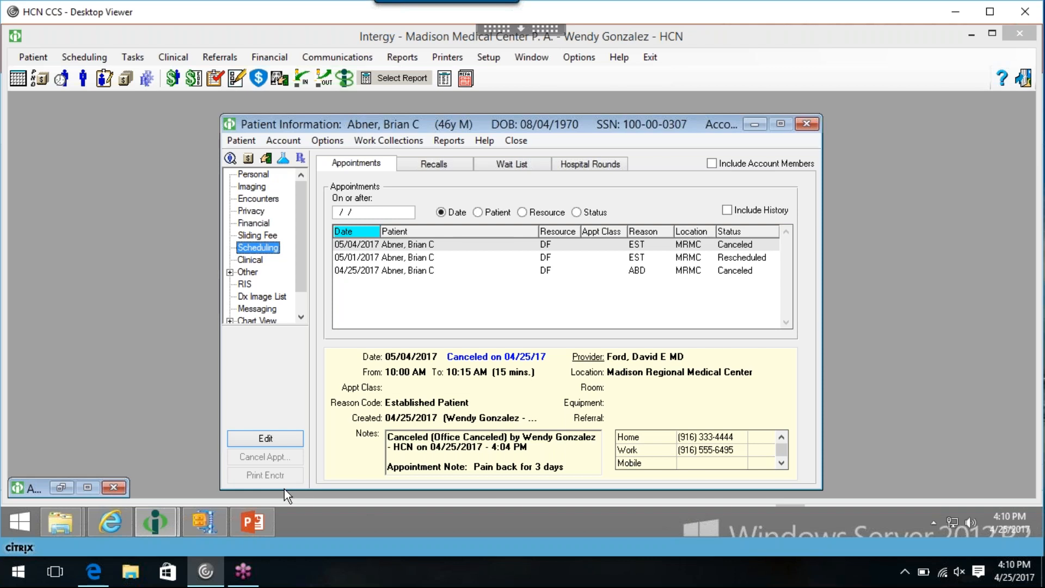
# - Compare with the existing appointments in the Appointment Scheduler, then return to the patient's scheduling information
pyautogui.click(61, 487)
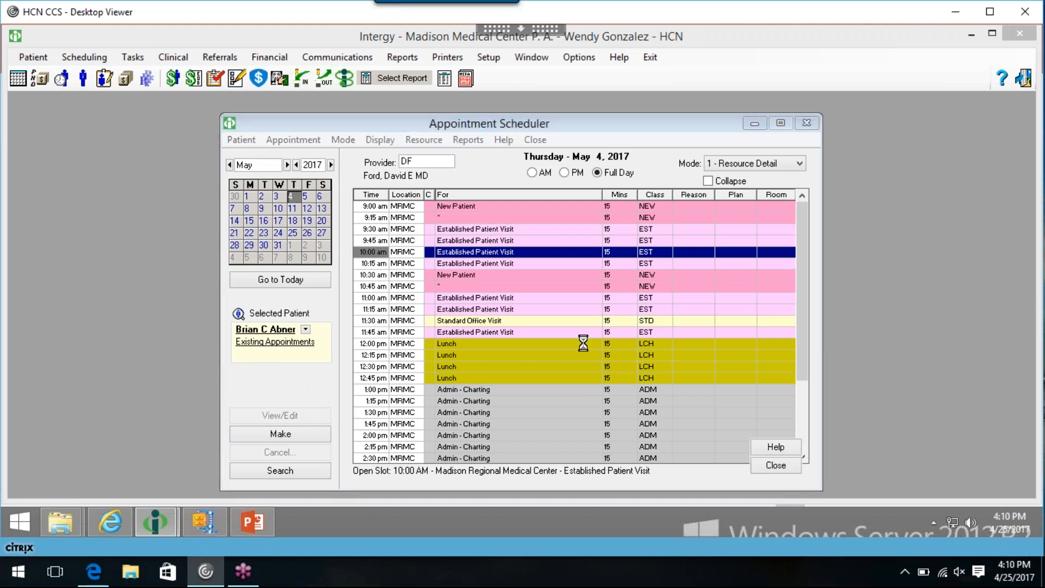
pyautogui.click(278, 341)
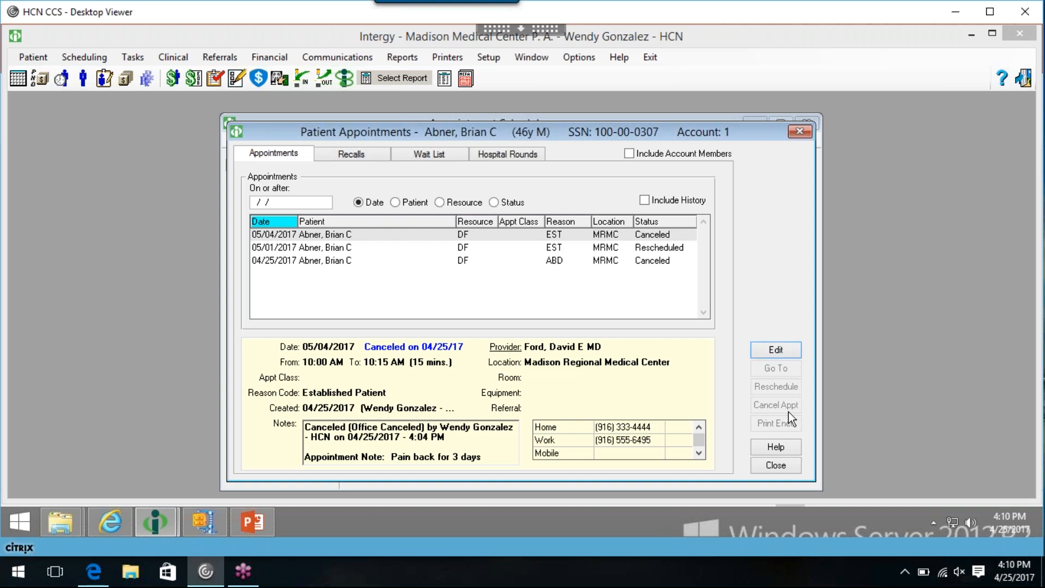
pyautogui.click(797, 133)
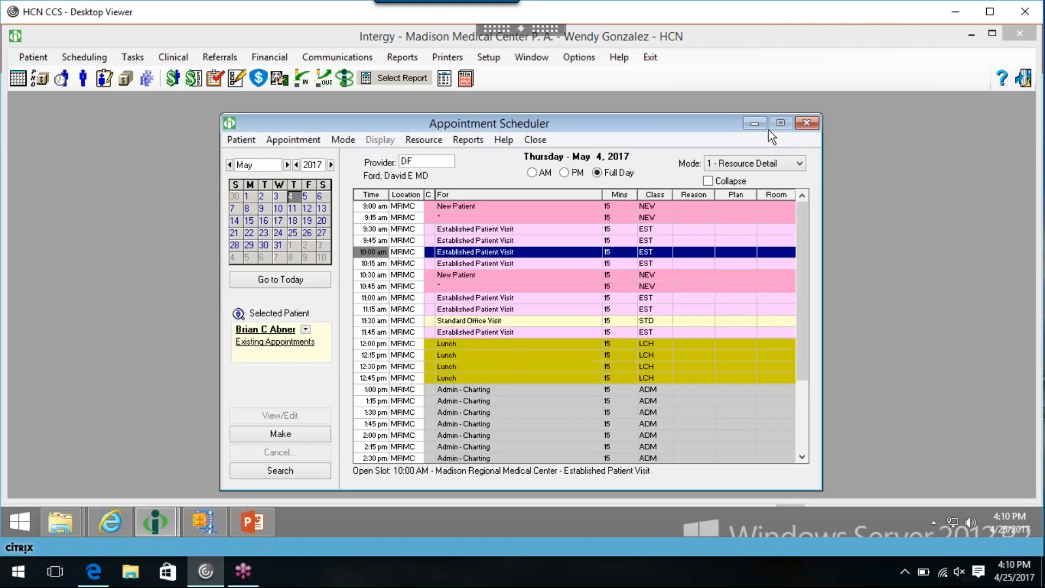
pyautogui.click(754, 124)
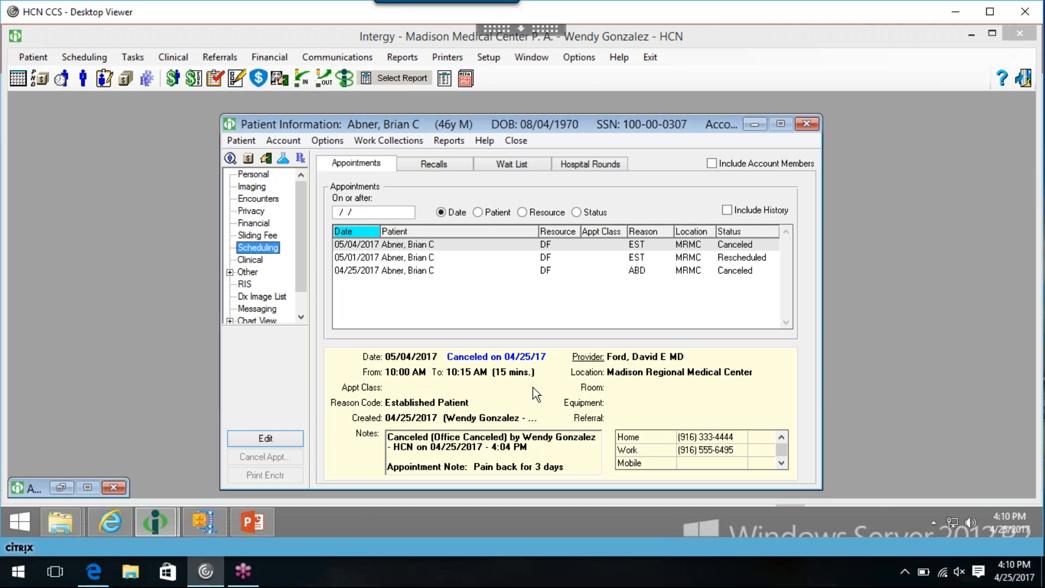
# - Review the 05/04, 05/01 and 04/25/2017 appointments in the patient's scheduling information and restore the Appointment Scheduler window
pyautogui.click(266, 438)
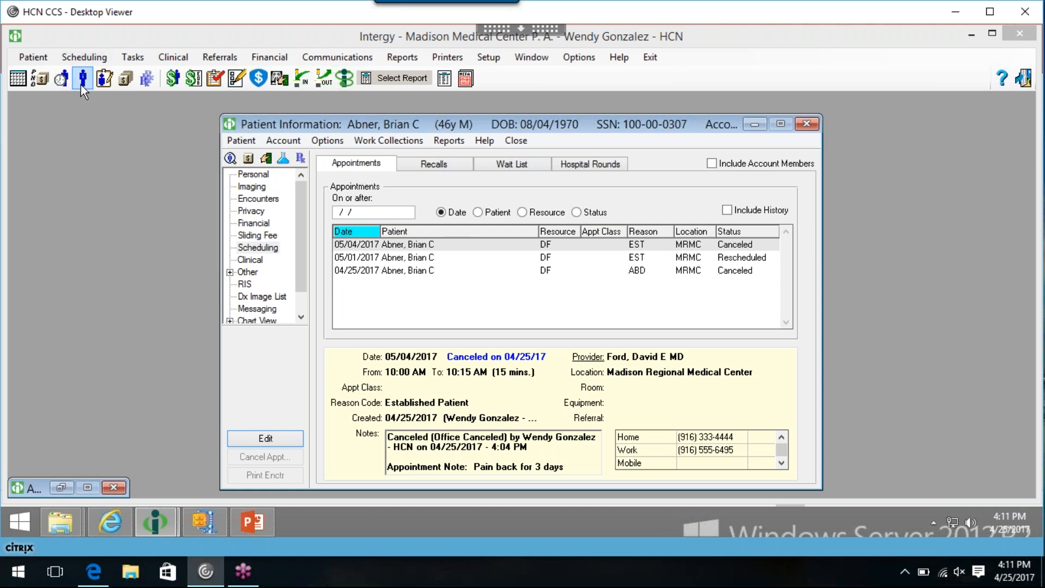
pyautogui.click(259, 248)
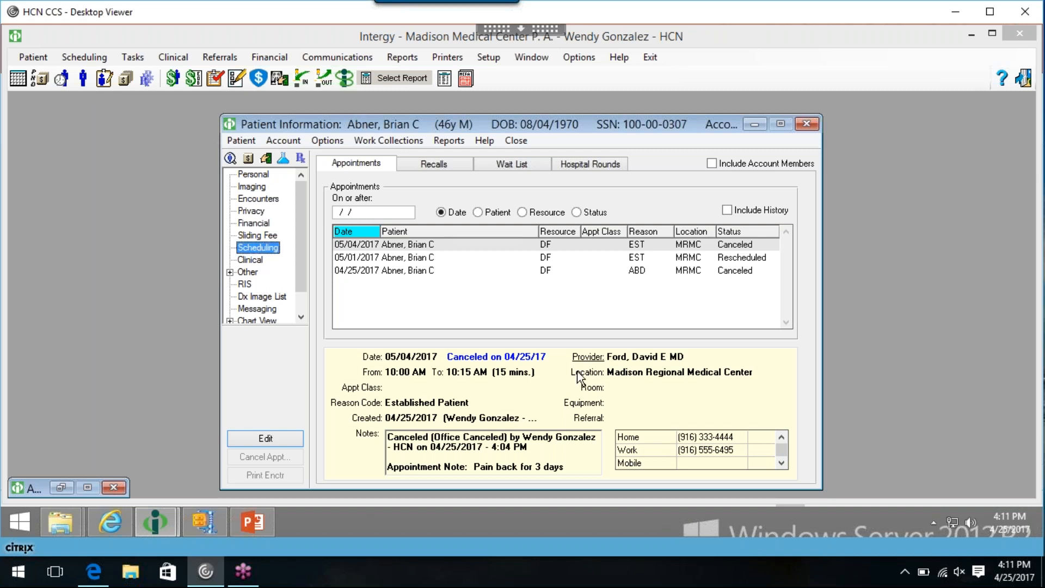
pyautogui.click(610, 254)
pyautogui.click(612, 270)
pyautogui.click(610, 247)
pyautogui.click(610, 257)
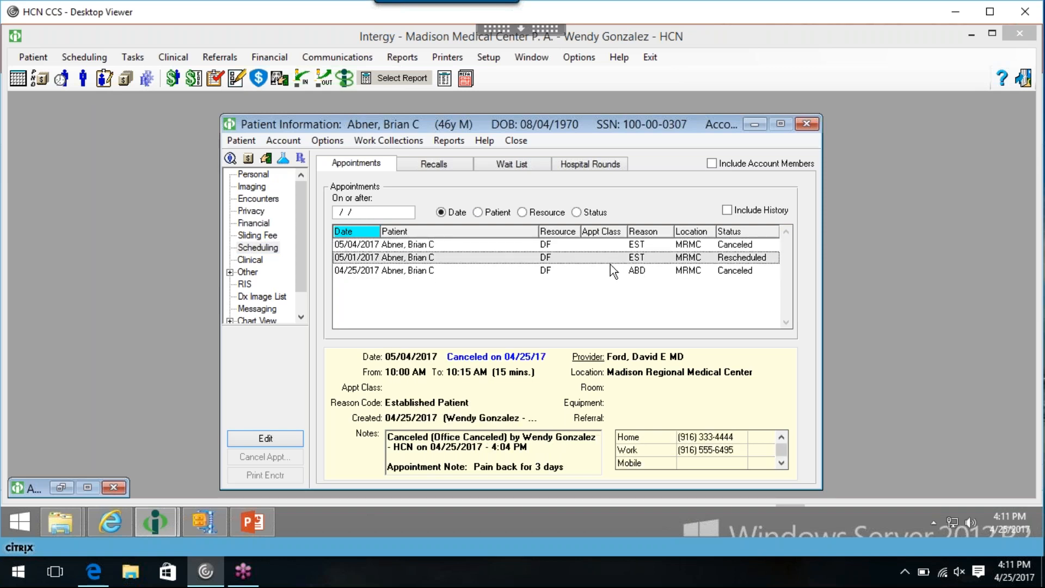
pyautogui.click(611, 270)
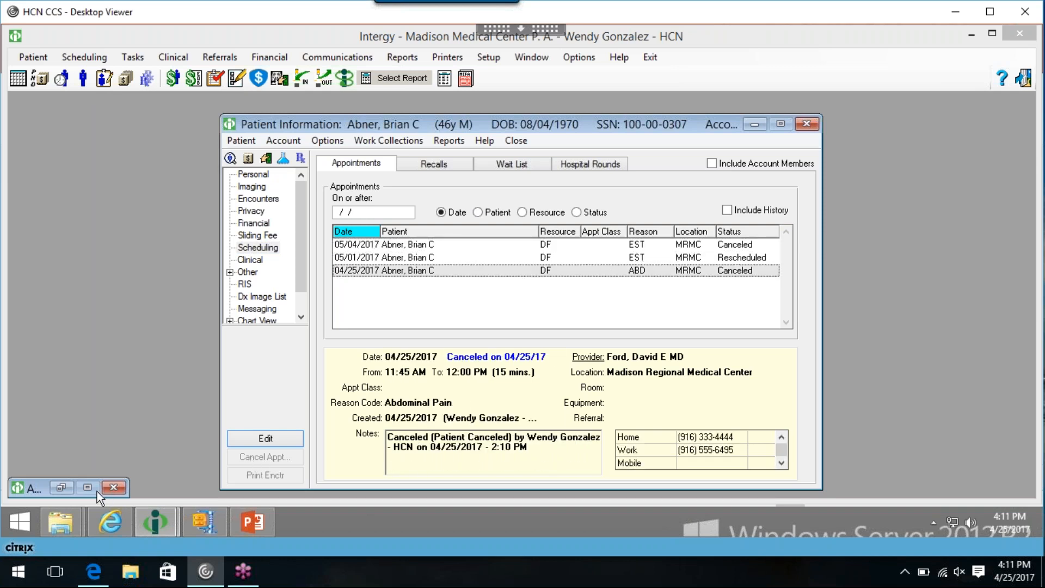
pyautogui.click(61, 487)
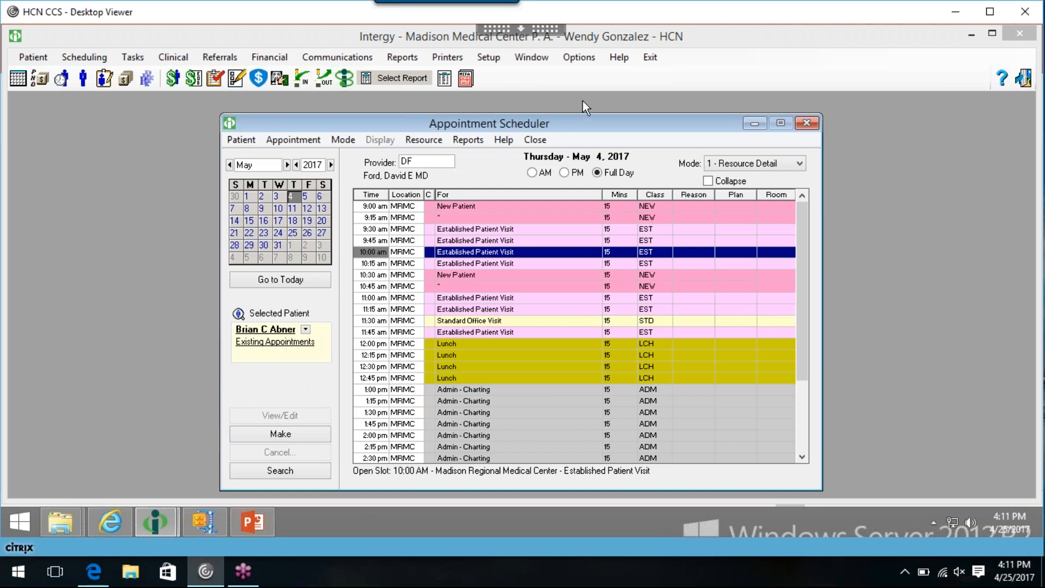
pyautogui.moveTo(582, 124); pyautogui.dragTo(582, 120)
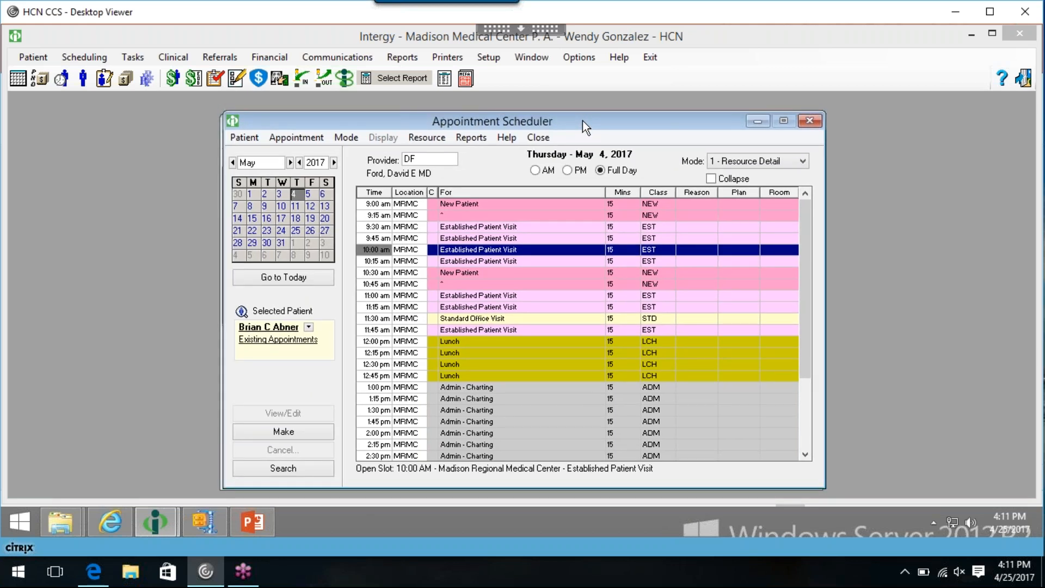
# - Show today's schedule, select the second 9:45 am appointment and review the actions available for it
pyautogui.click(314, 278)
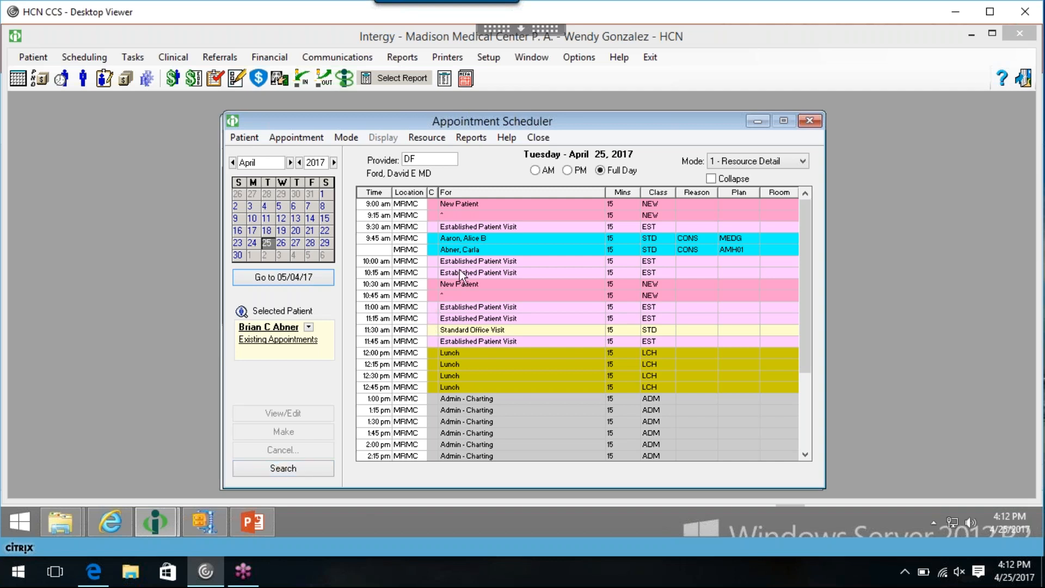
pyautogui.click(458, 240)
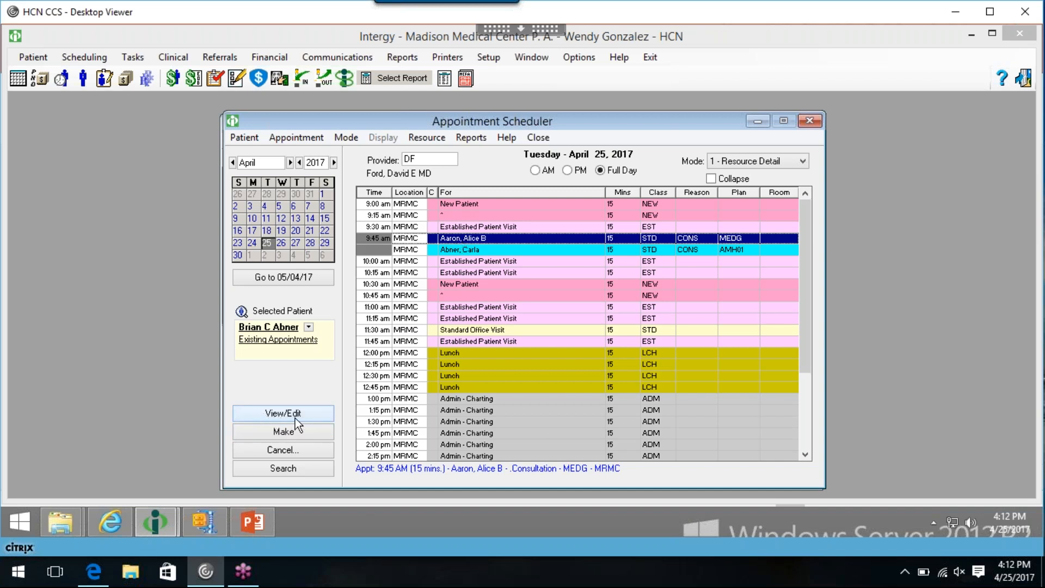
pyautogui.click(477, 252)
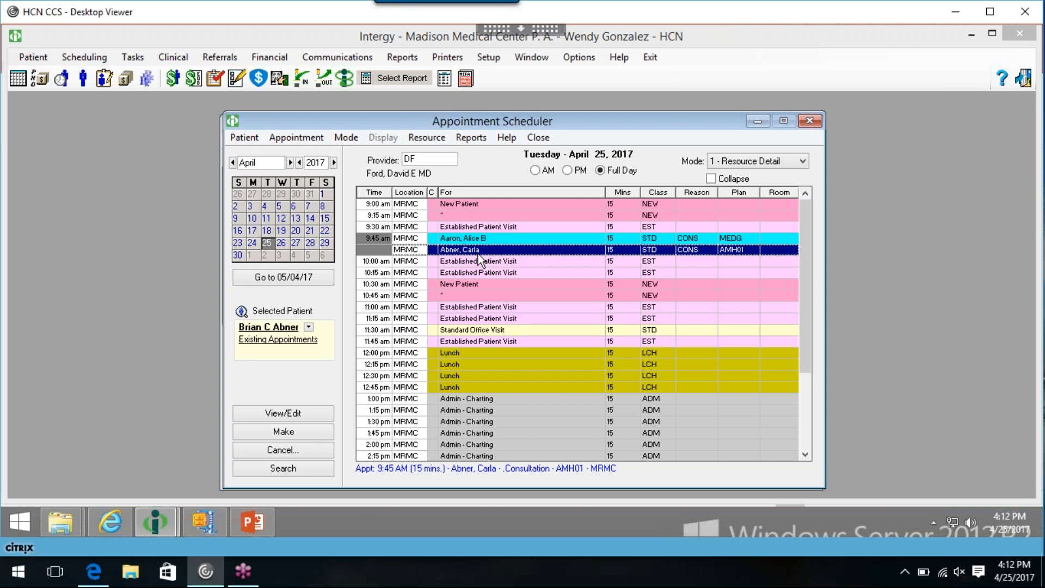
pyautogui.rightClick(480, 258)
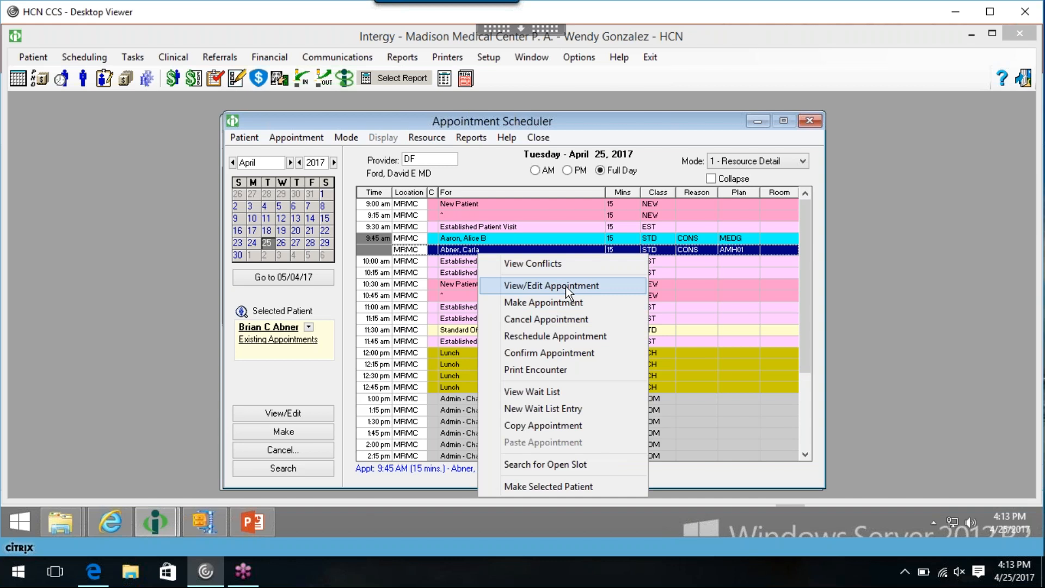
pyautogui.click(394, 123)
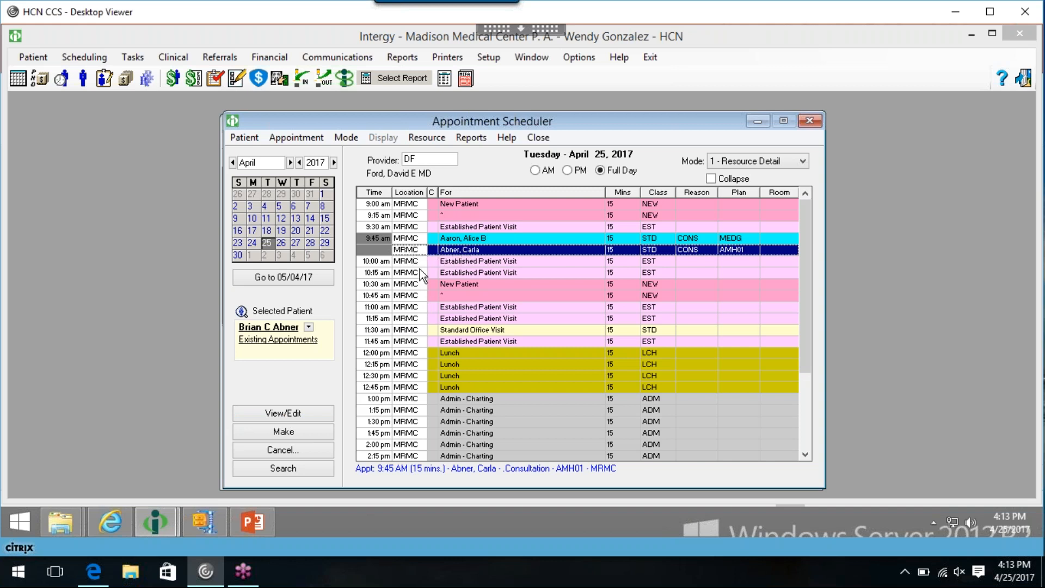
# - Try to add the note "appointments notes here" to the second 9:45 am appointment, without creating a conflict appointment
pyautogui.click(277, 415)
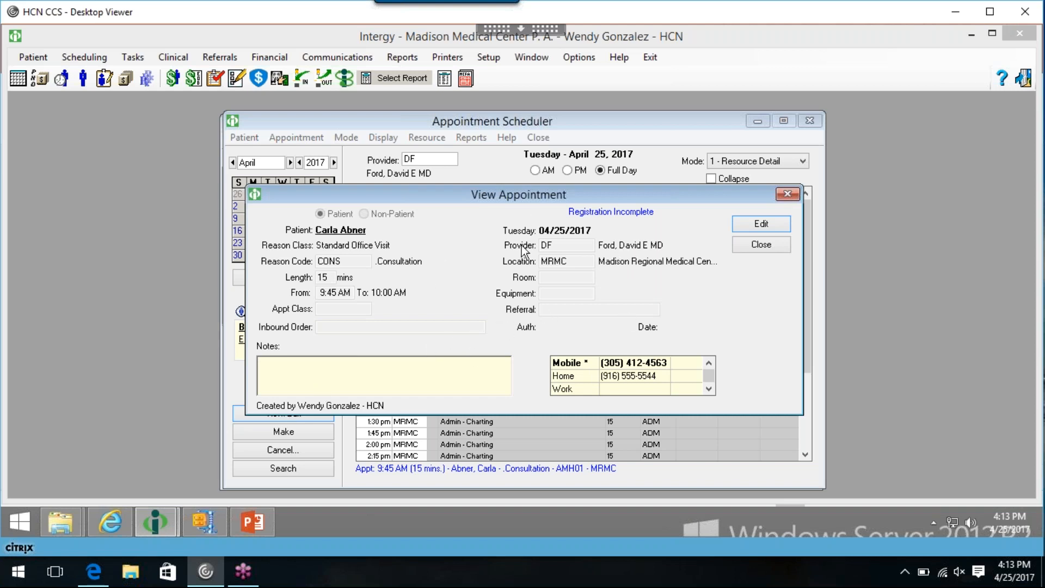
pyautogui.click(782, 229)
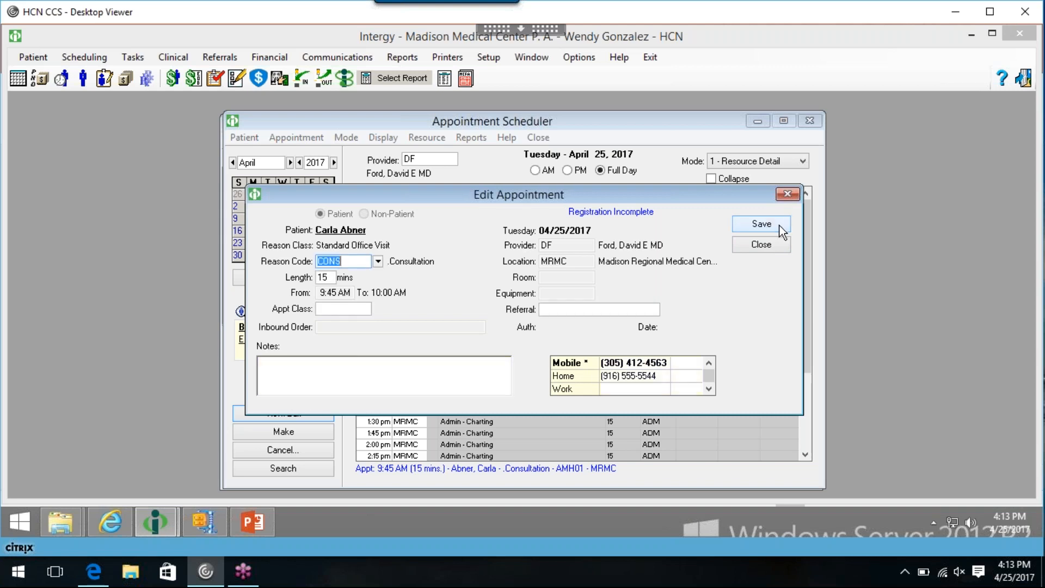
pyautogui.click(403, 373)
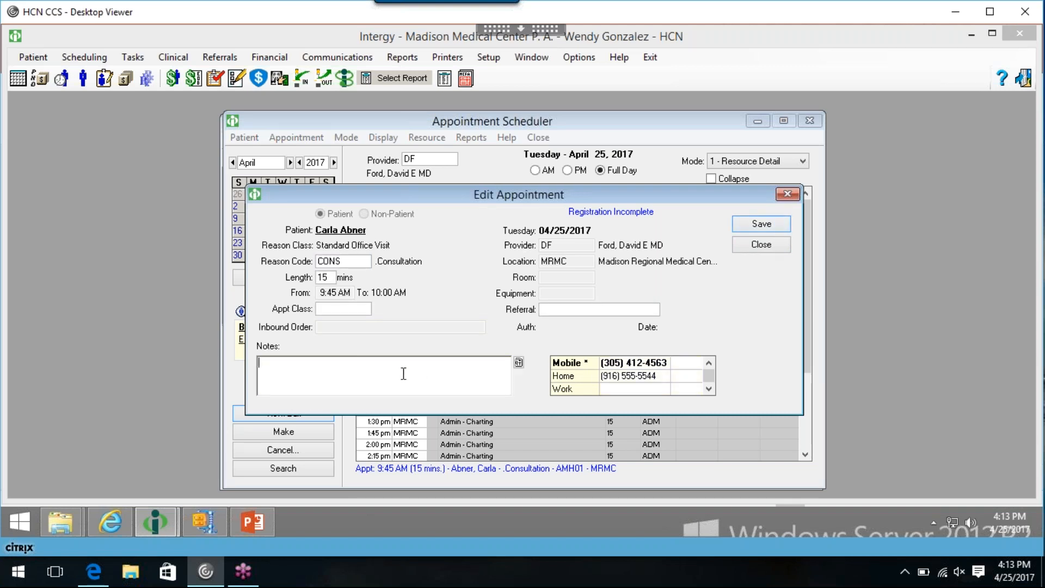
pyautogui.write('appointments notes here')
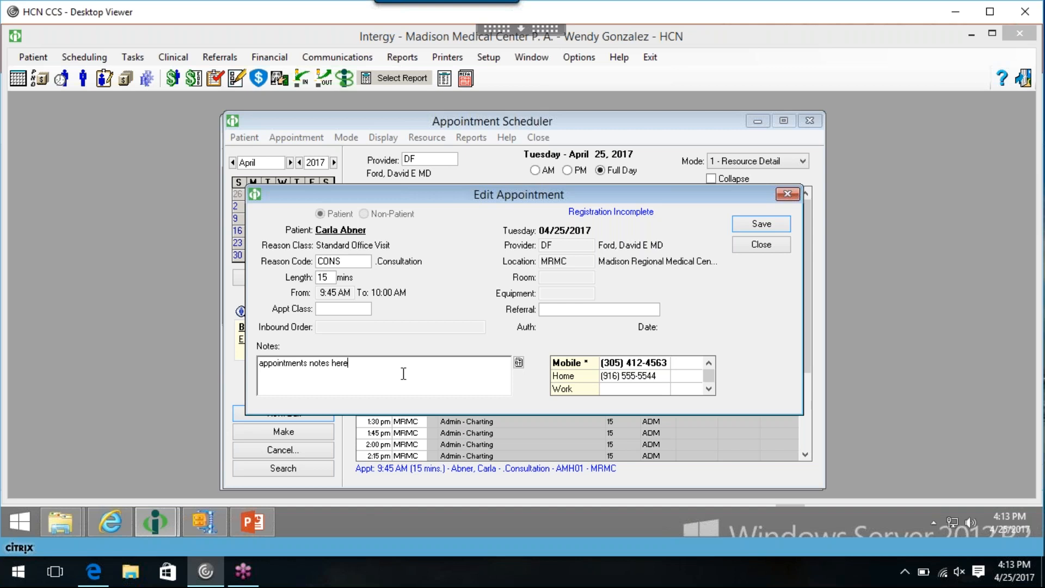
pyautogui.click(740, 225)
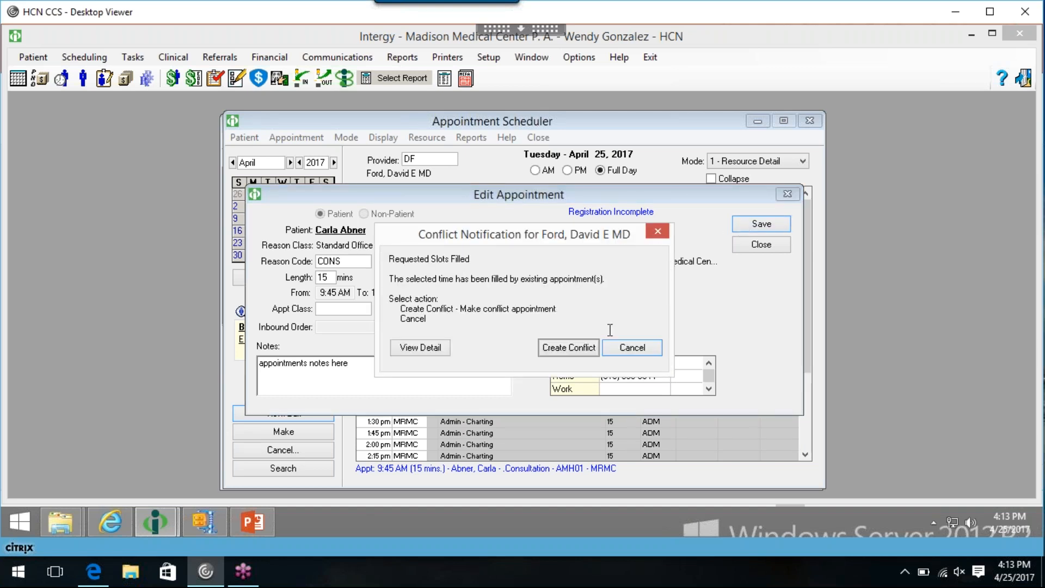
pyautogui.click(631, 347)
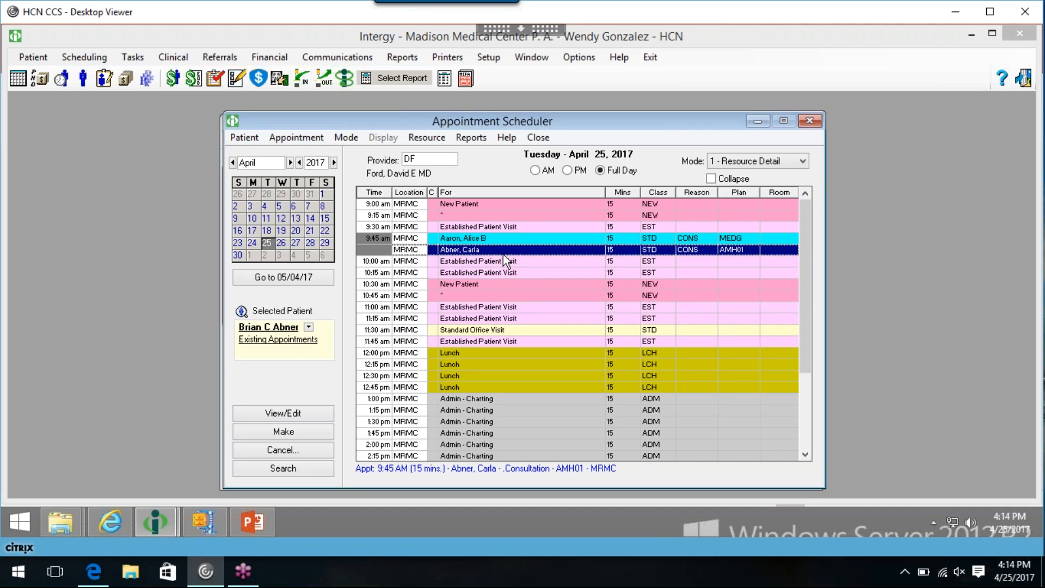
# - Review the selected patient's existing appointments and close the list
pyautogui.click(262, 344)
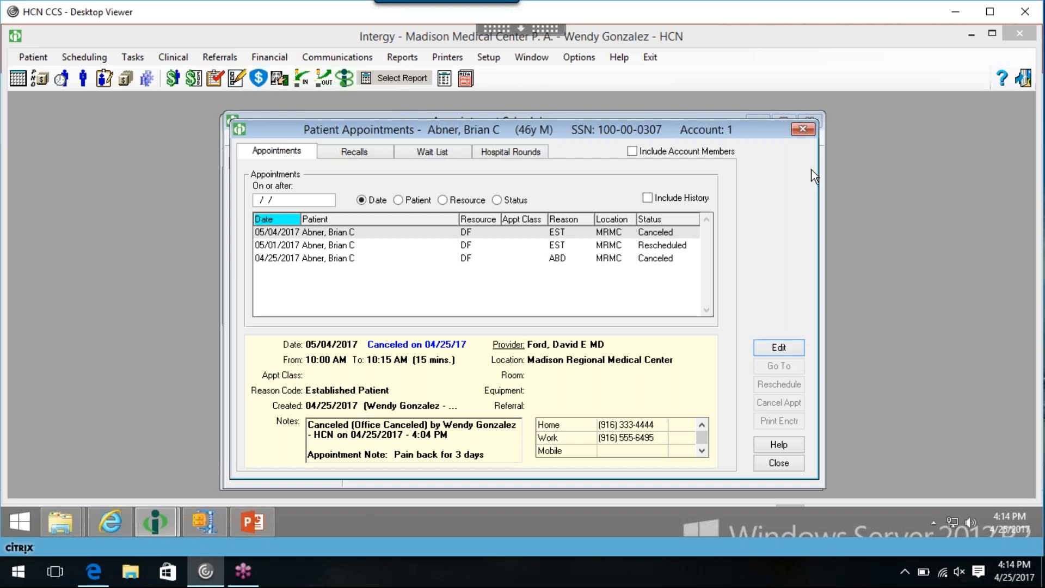
pyautogui.click(808, 129)
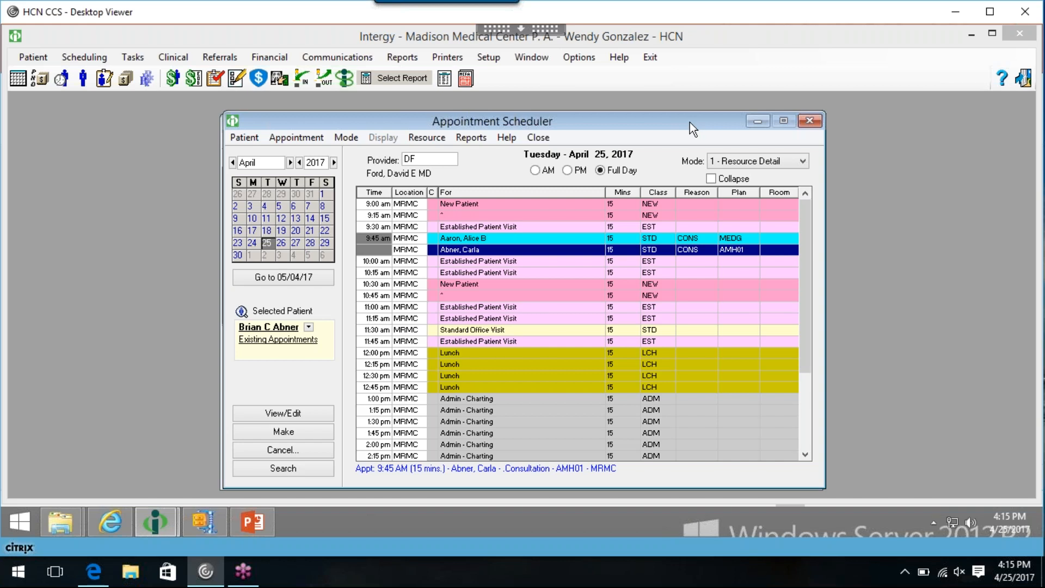
# - Change the selected patient for scheduling to the patient in the seventh row of the patient list
pyautogui.click(242, 312)
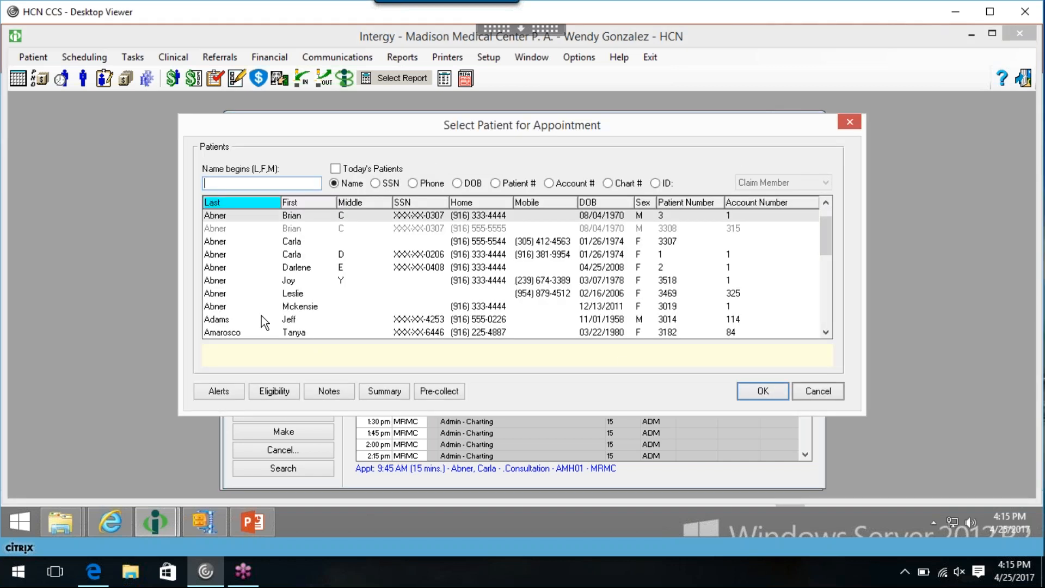
pyautogui.click(801, 389)
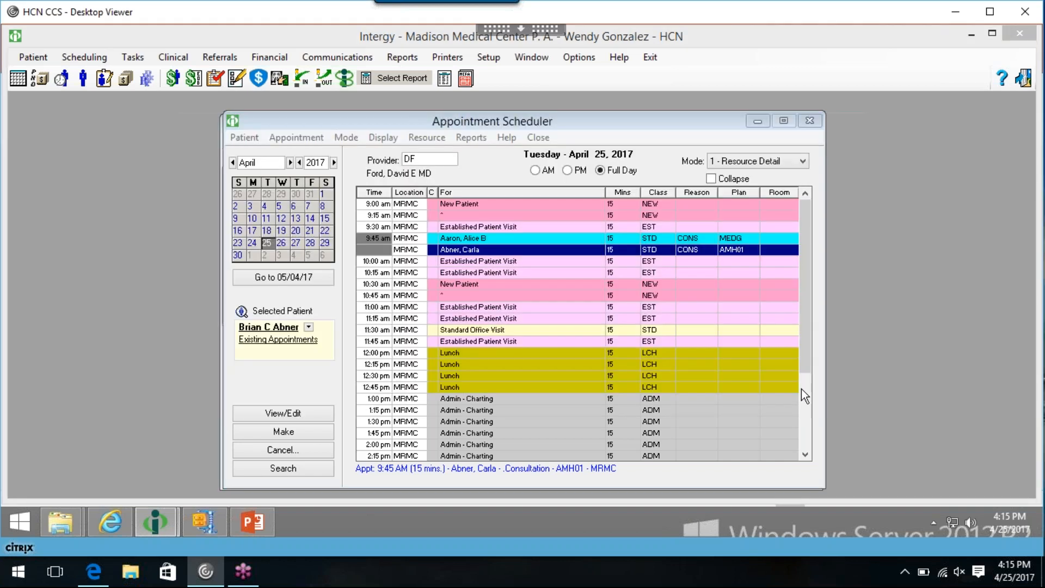
pyautogui.click(243, 313)
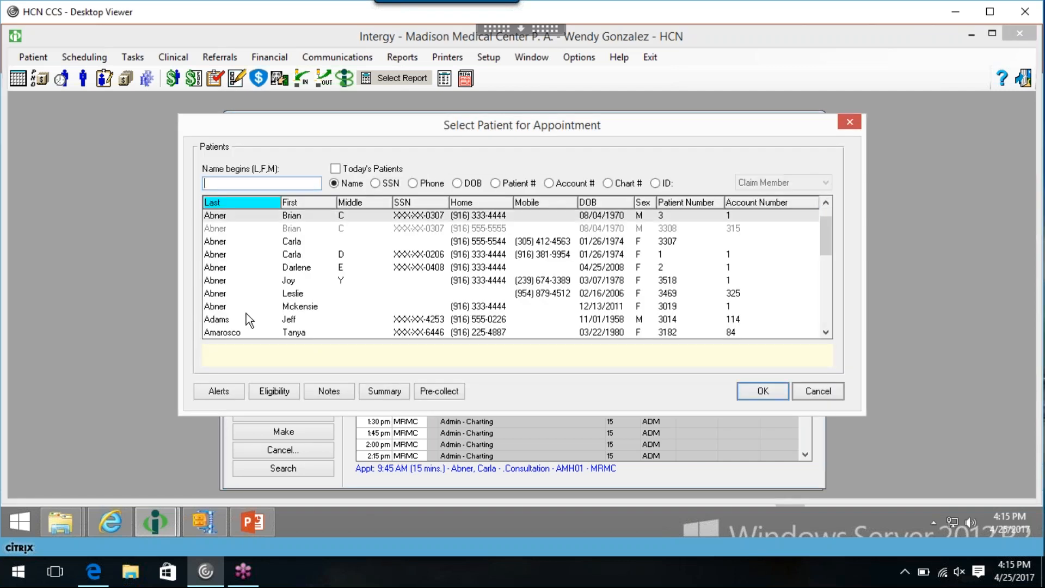
pyautogui.click(312, 294)
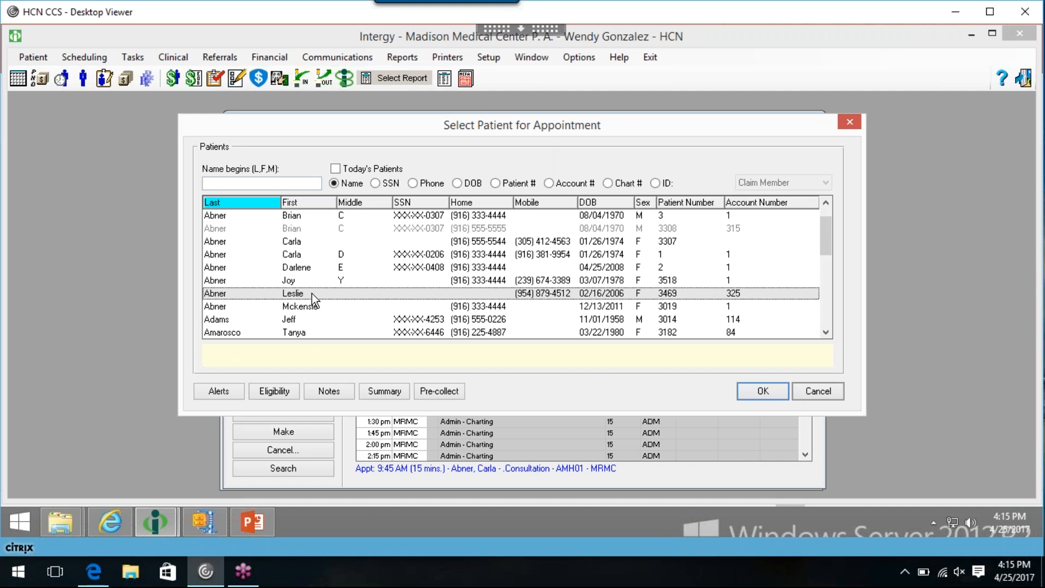
pyautogui.doubleClick(312, 293)
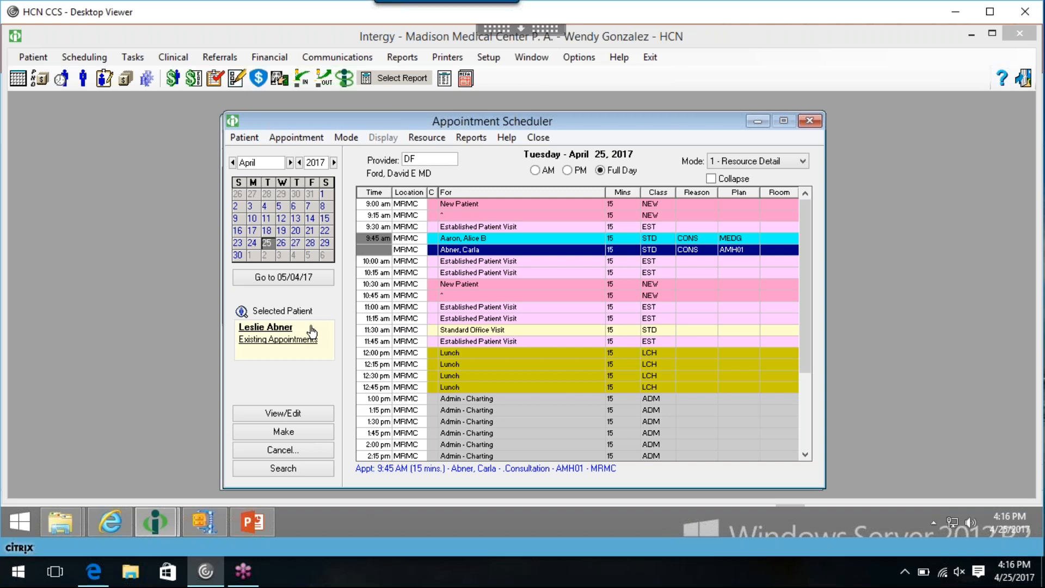
# - Book the selected patient into the filled 9:45 am slot as a conflict appointment with the note "lab results"
pyautogui.doubleClick(381, 238)
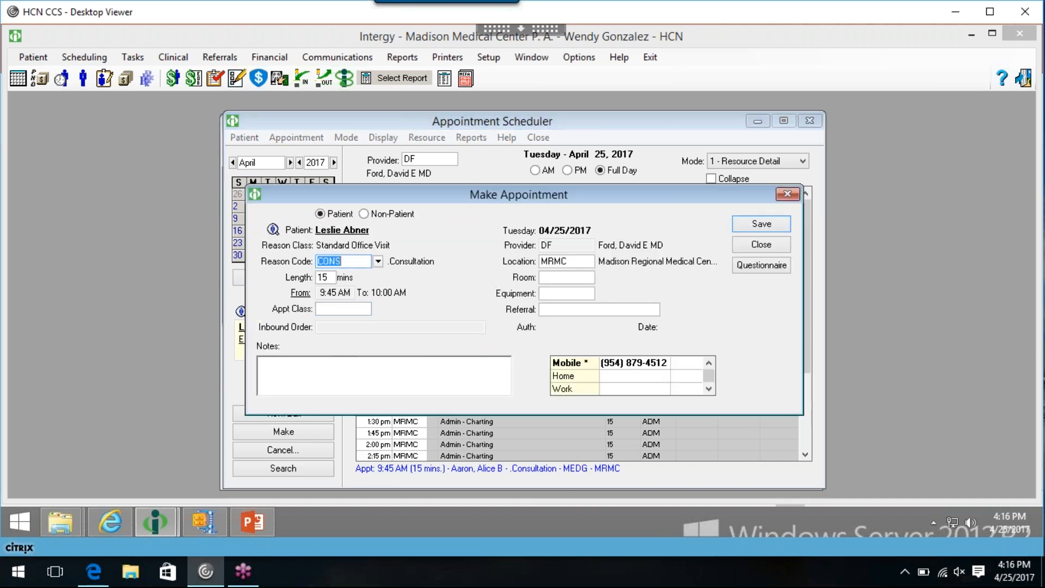
pyautogui.moveTo(471, 203); pyautogui.dragTo(444, 262)
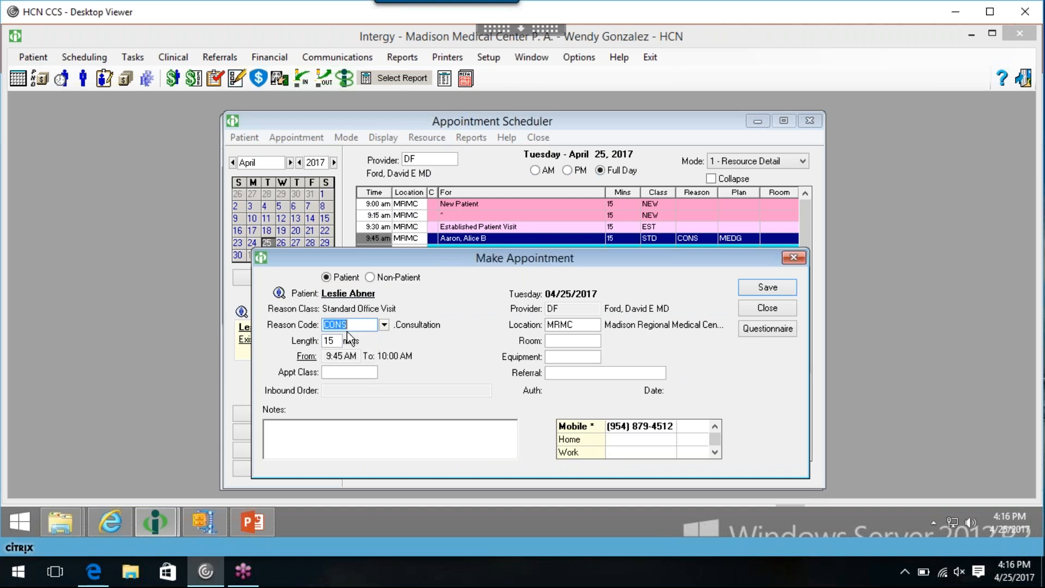
pyautogui.click(338, 426)
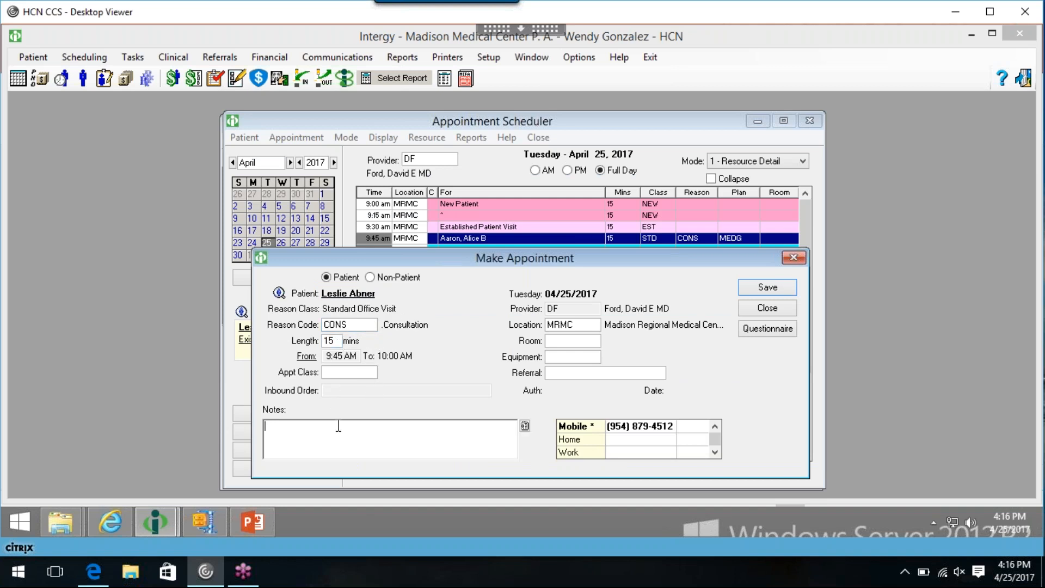
pyautogui.write('lab results')
pyautogui.click(784, 292)
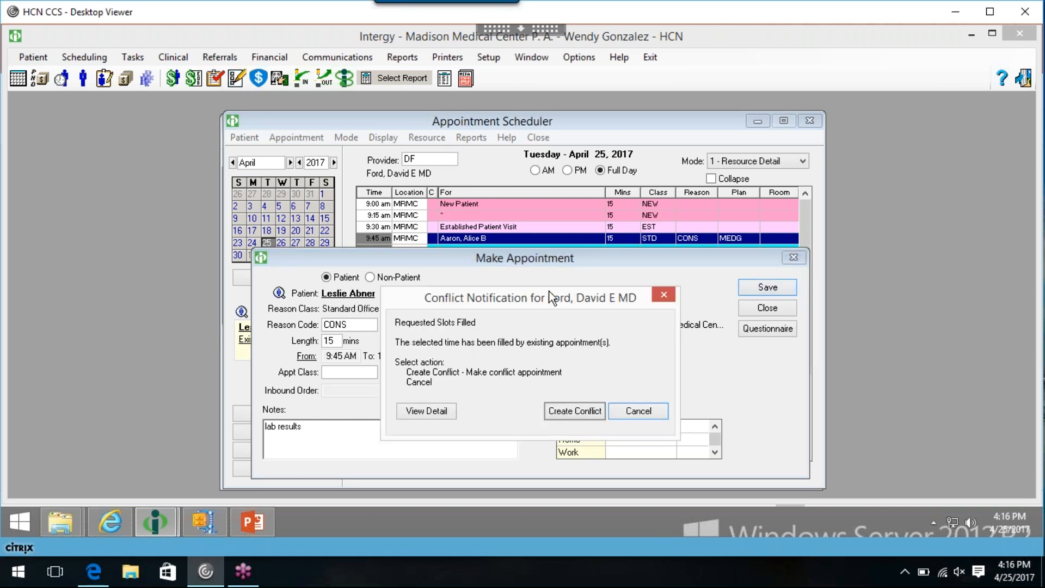
pyautogui.moveTo(547, 294); pyautogui.dragTo(545, 266)
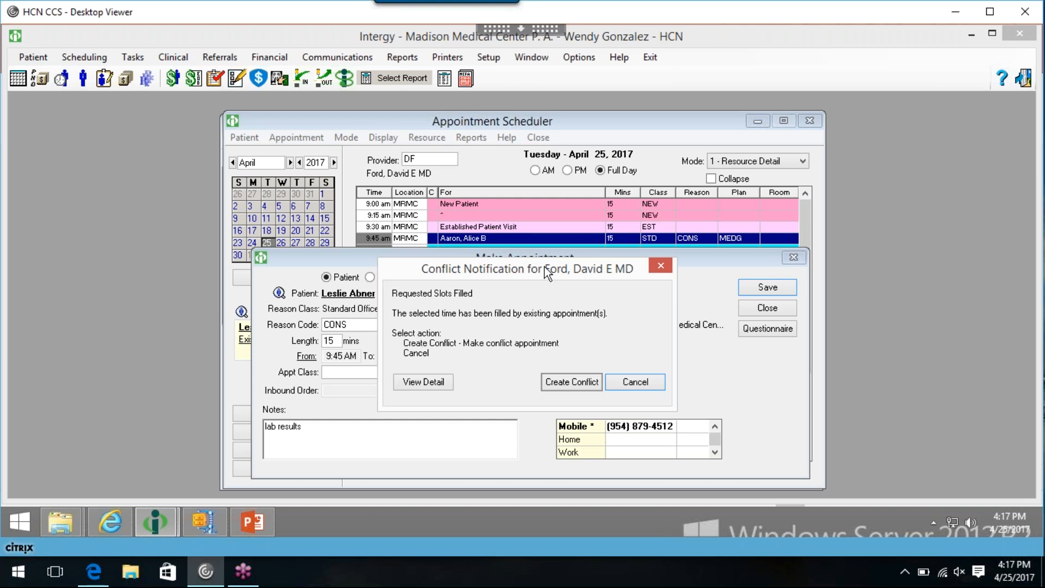
pyautogui.click(566, 384)
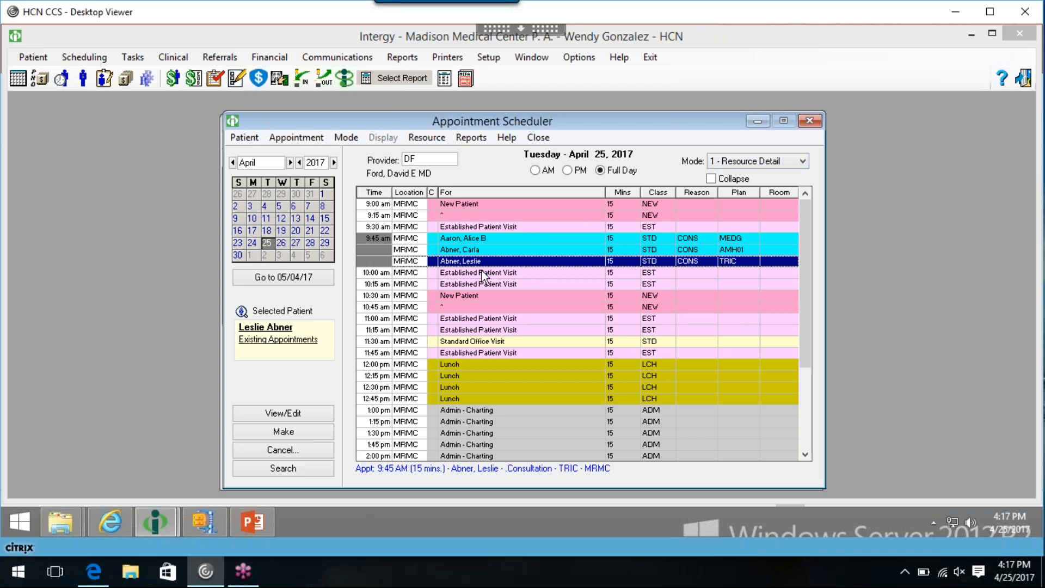
# - View the day's schedule in Resource Conflicts mode and return it to Resource Detail mode
pyautogui.click(750, 160)
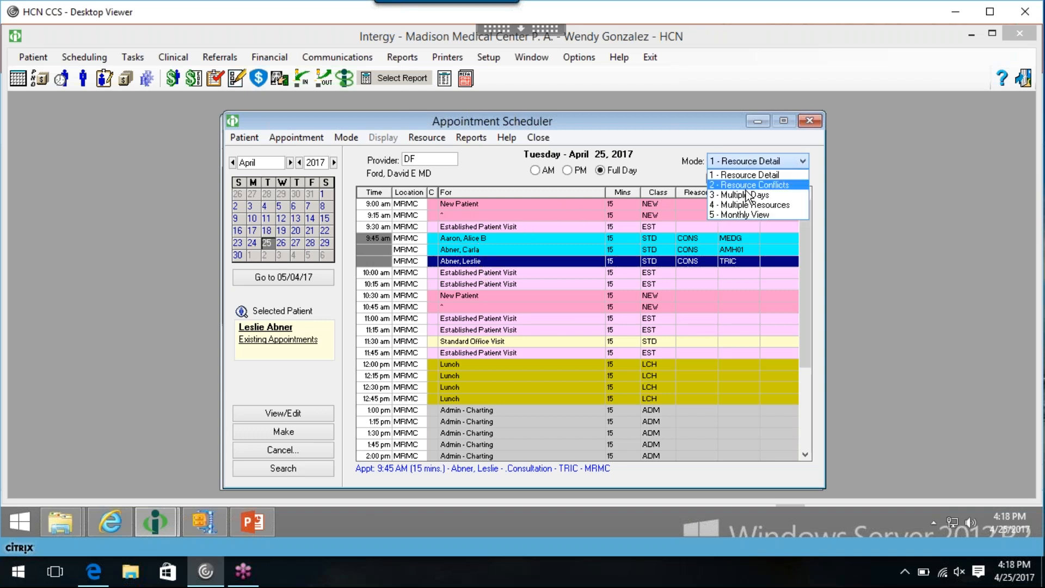
pyautogui.click(745, 184)
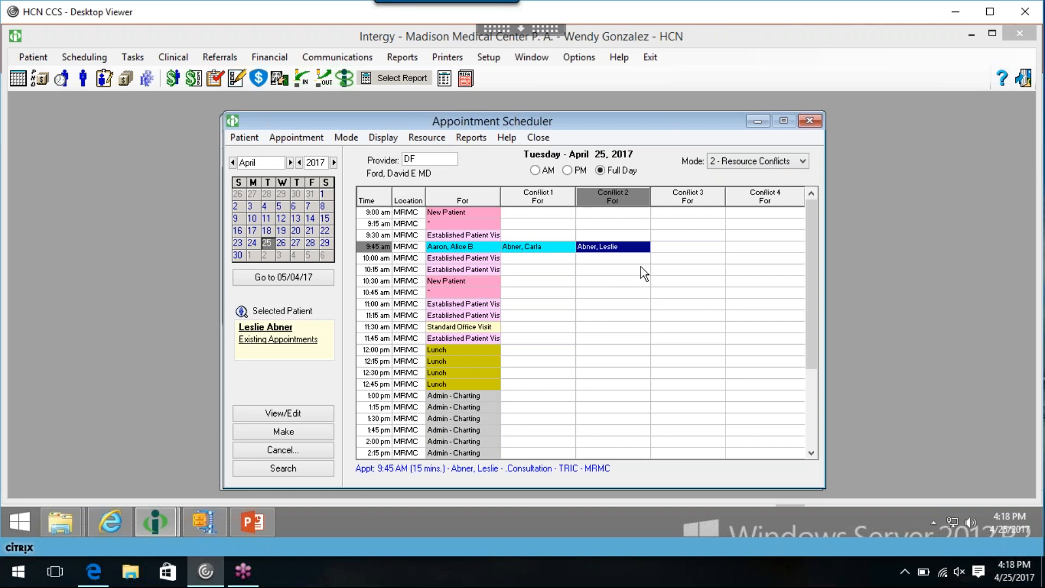
pyautogui.click(716, 158)
pyautogui.click(729, 174)
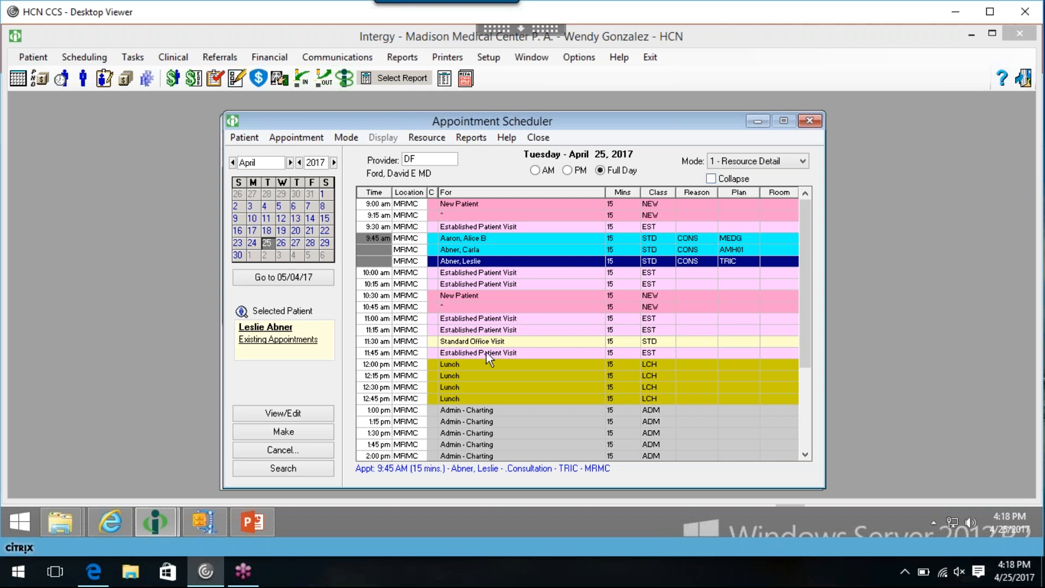
# - Show the April 26, 2017 schedule and examine its 9:30 am, 10:30 am, 12:00 pm and 2:00 pm slots
pyautogui.click(281, 243)
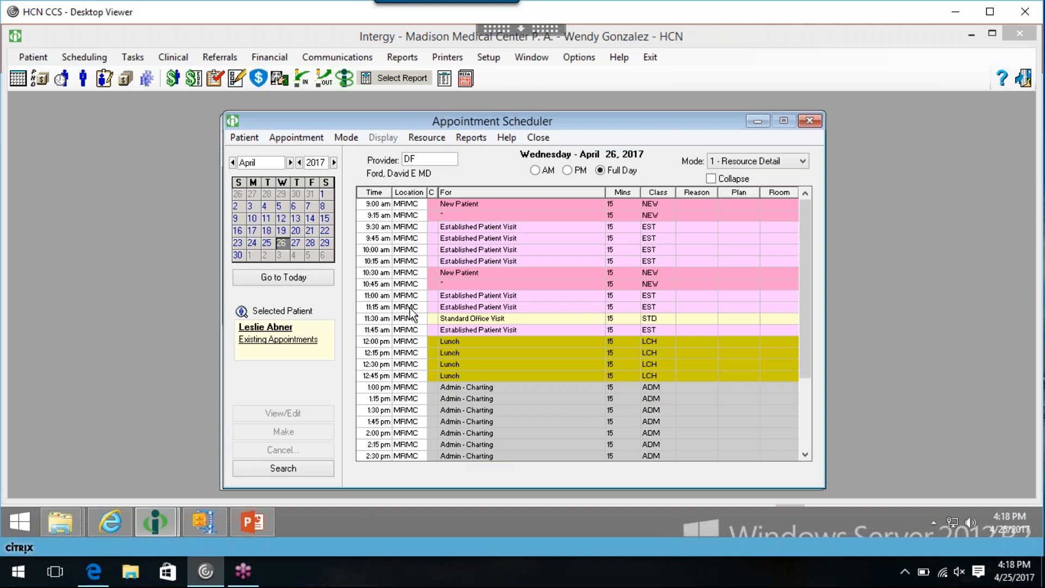
pyautogui.click(378, 227)
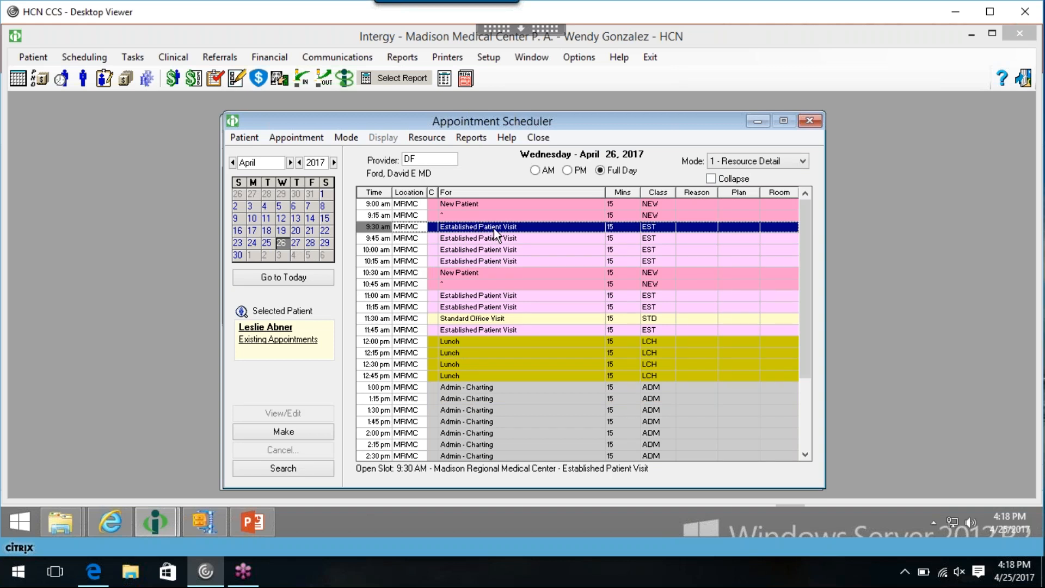
pyautogui.click(386, 274)
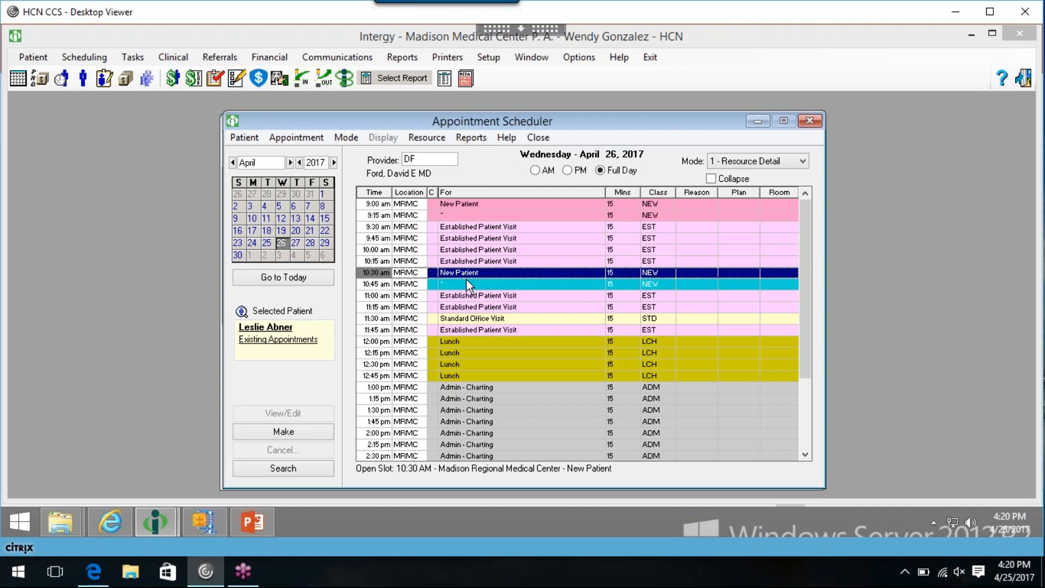
pyautogui.click(459, 343)
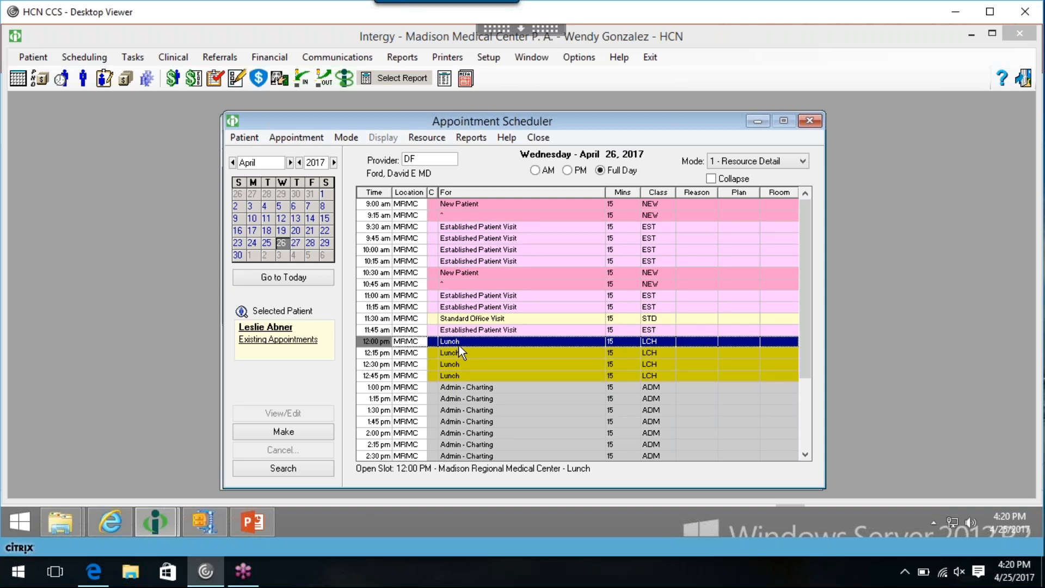
pyautogui.click(384, 433)
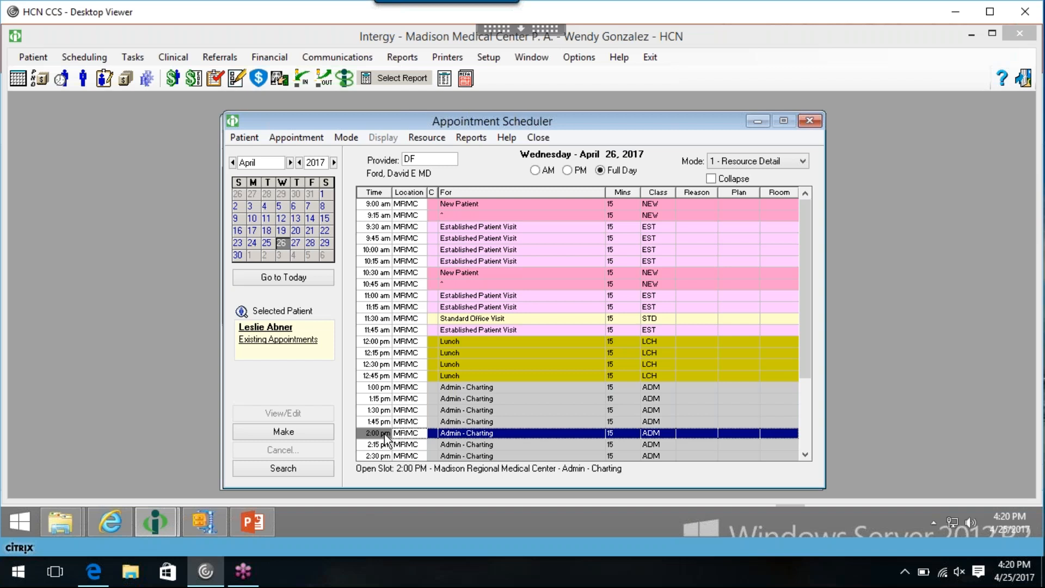
pyautogui.click(371, 280)
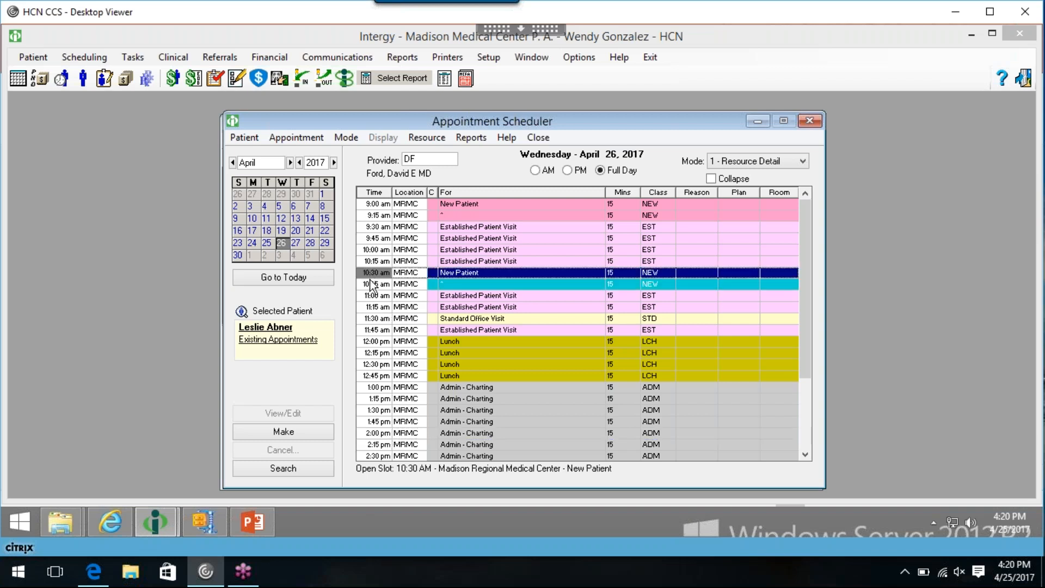
# - Start an appointment for the selected patient in the 2:00 pm Admin - Charting slot with reason code FUV and the note "headache"
pyautogui.click(388, 434)
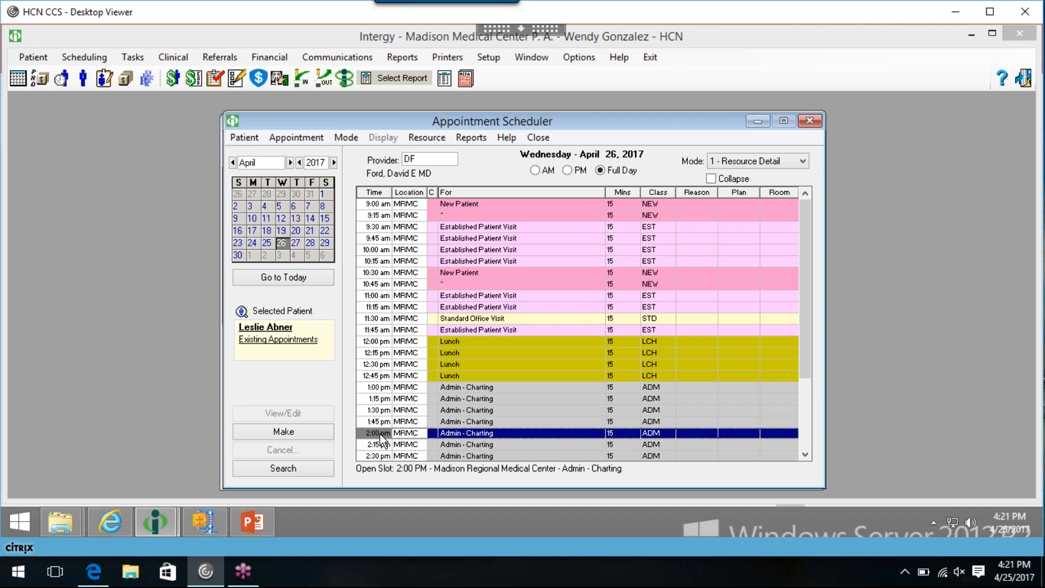
pyautogui.doubleClick(382, 435)
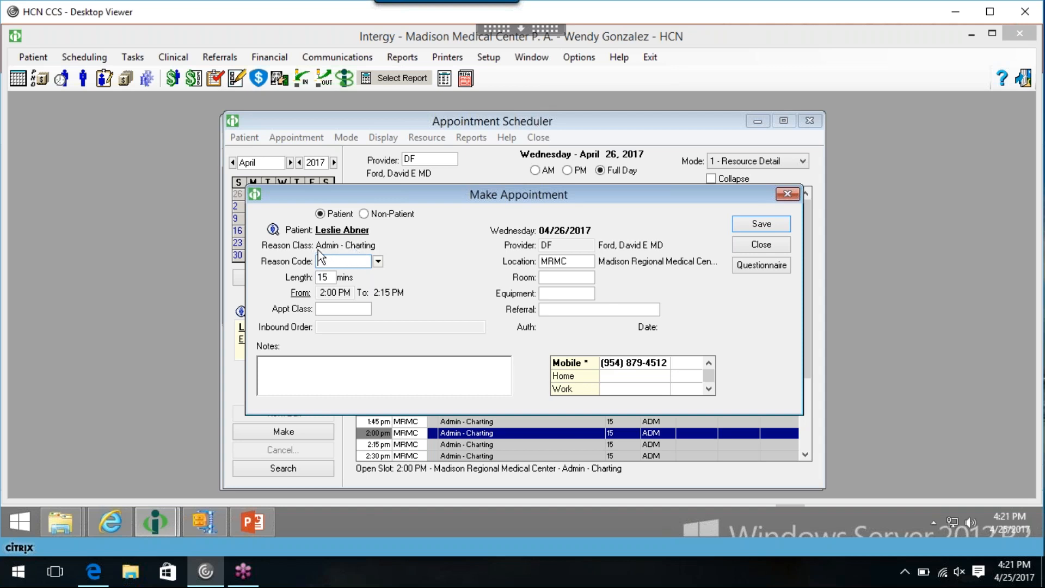
pyautogui.click(378, 261)
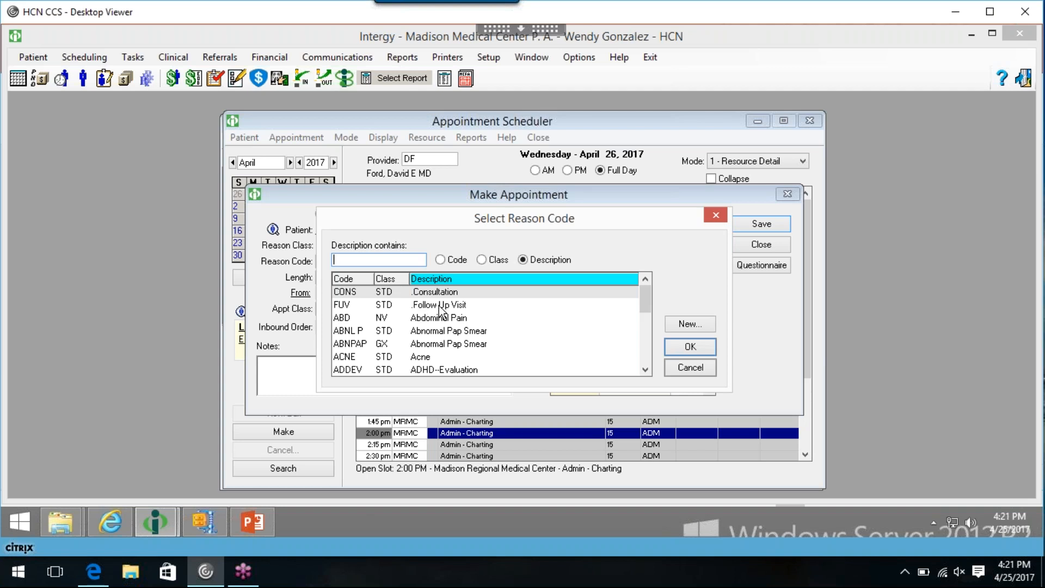
pyautogui.click(440, 307)
pyautogui.doubleClick(439, 306)
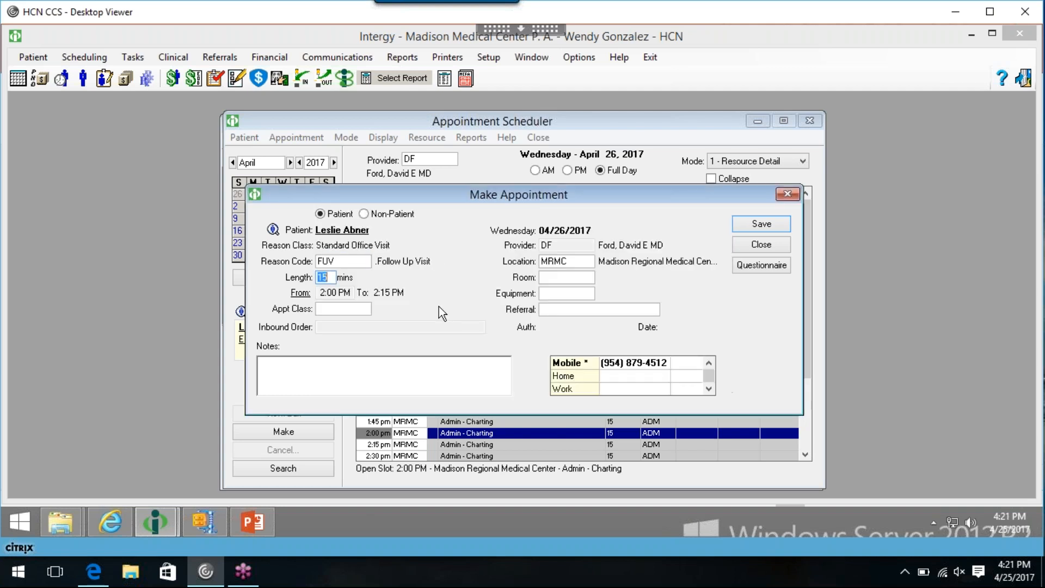
pyautogui.click(336, 370)
pyautogui.write('headache')
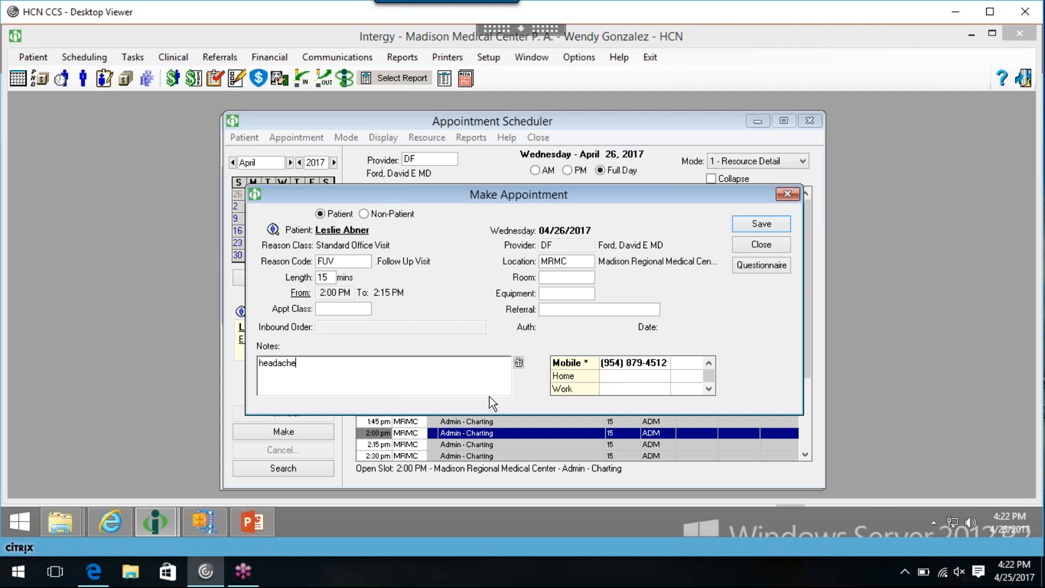
# - Save the 2:00 pm appointment by overriding the reserved slot, and check it and its neighboring slots in the schedule
pyautogui.click(759, 228)
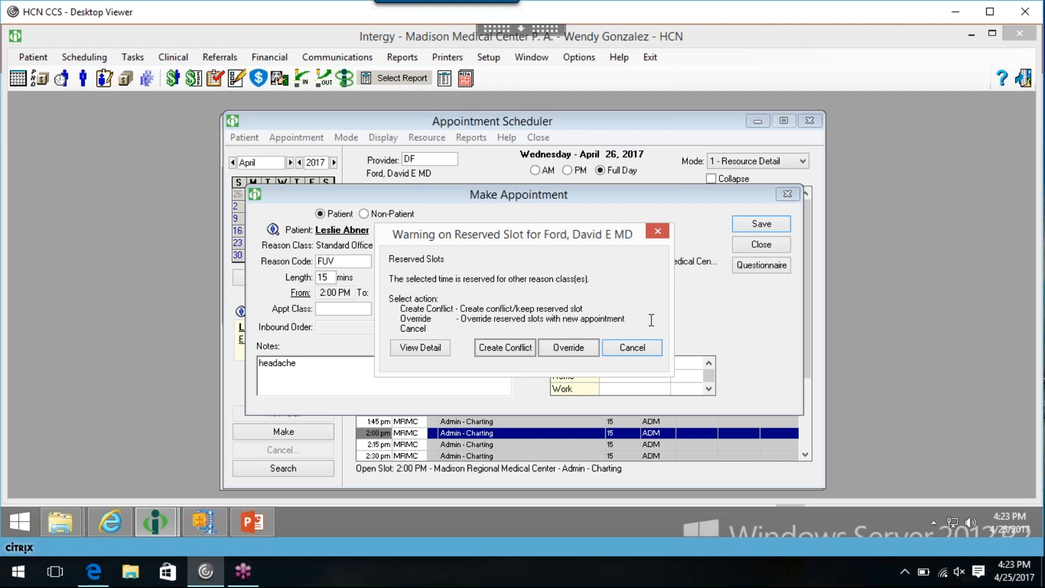
pyautogui.click(576, 351)
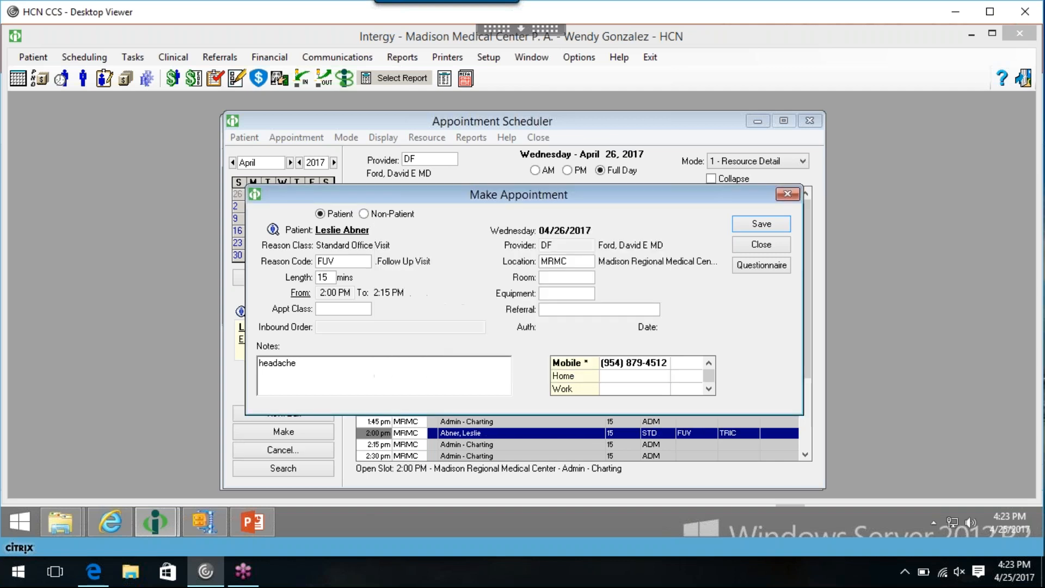
pyautogui.click(496, 448)
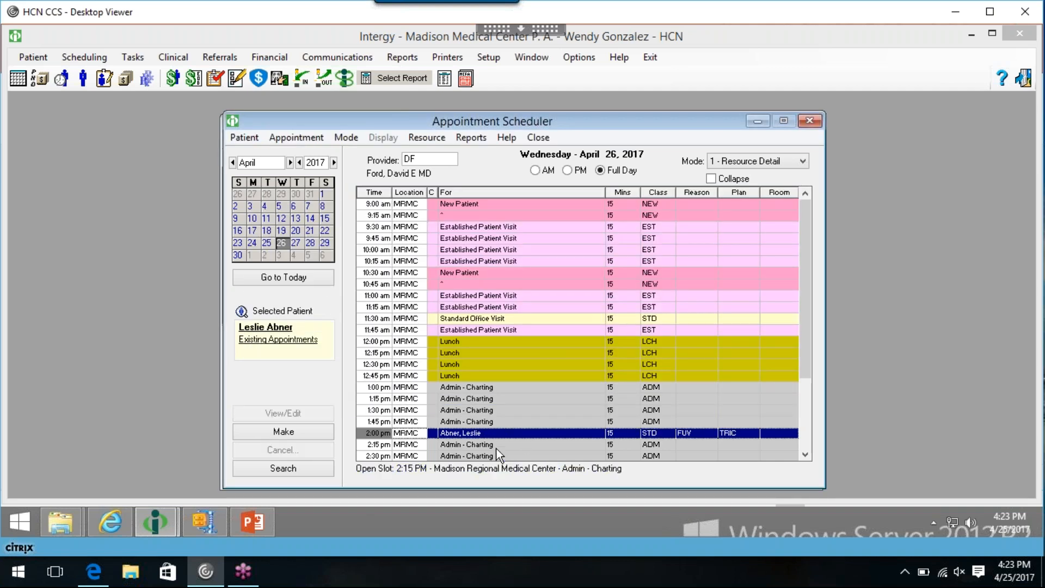
pyautogui.click(493, 436)
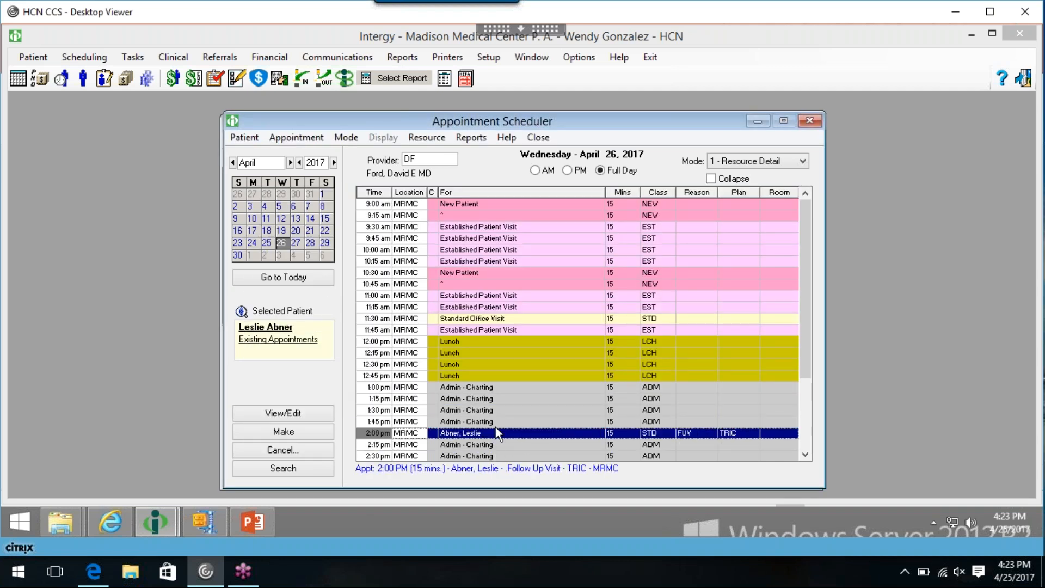
pyautogui.click(497, 423)
pyautogui.click(512, 402)
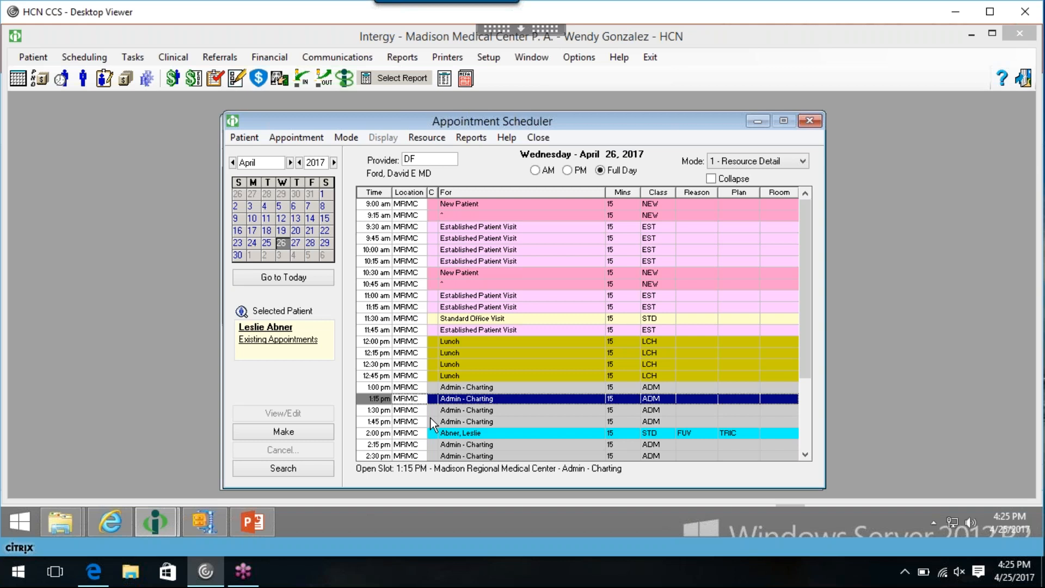
# - Show the April 25, 2017 schedule and examine the conflicting 9:45 am appointments and the actions available for them
pyautogui.click(266, 243)
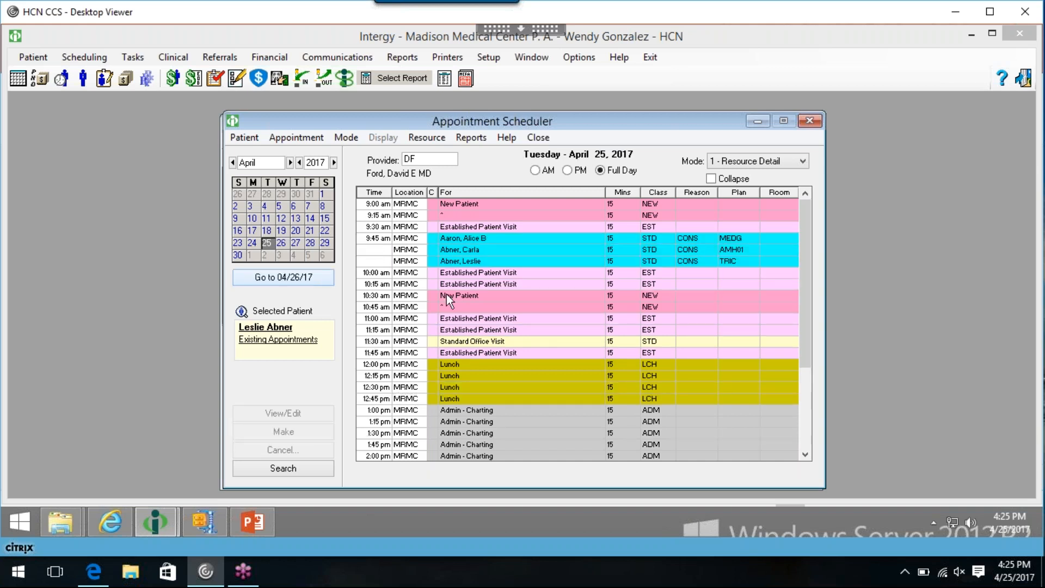
pyautogui.click(439, 237)
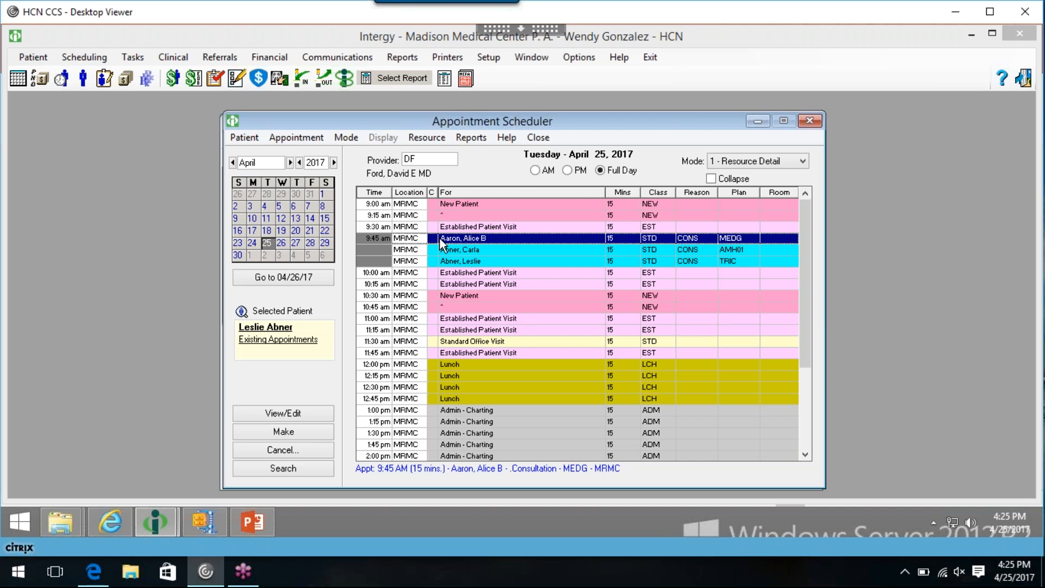
pyautogui.rightClick(440, 238)
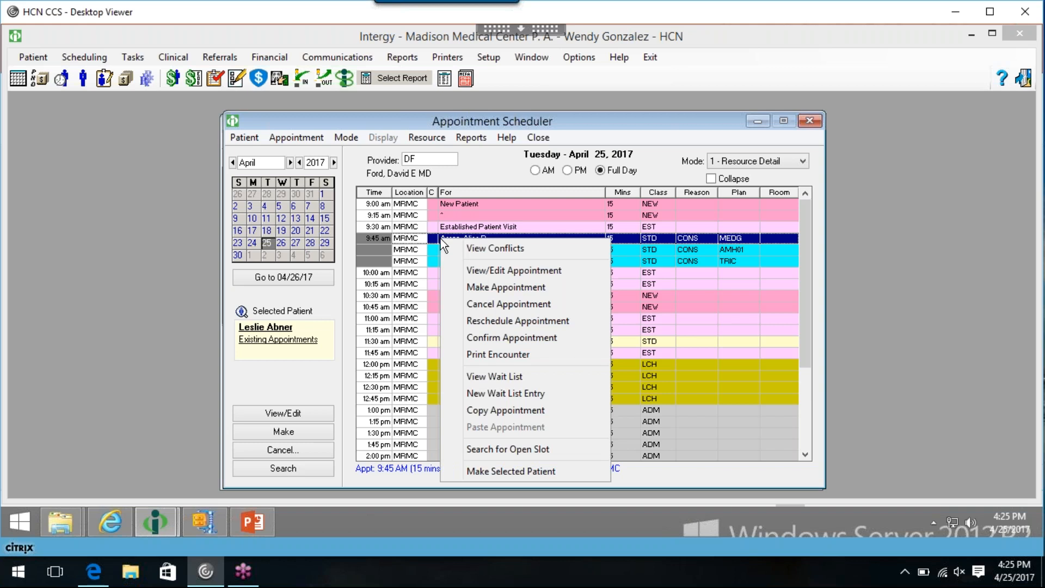
pyautogui.click(580, 342)
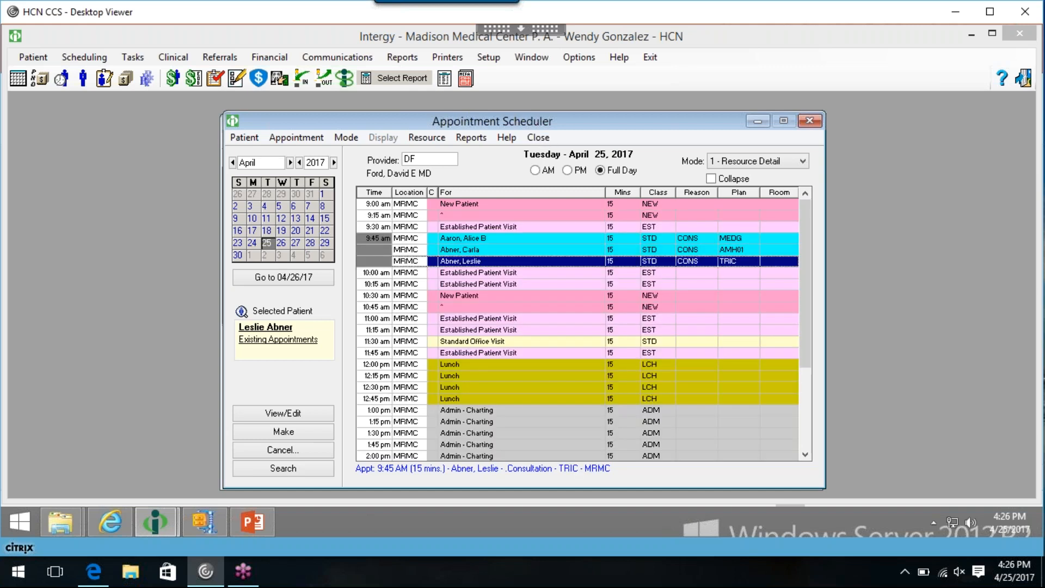
pyautogui.click(457, 240)
pyautogui.click(458, 263)
# - Browse several early June 2017 days in the calendar and return to today's schedule
pyautogui.click(267, 255)
pyautogui.click(280, 256)
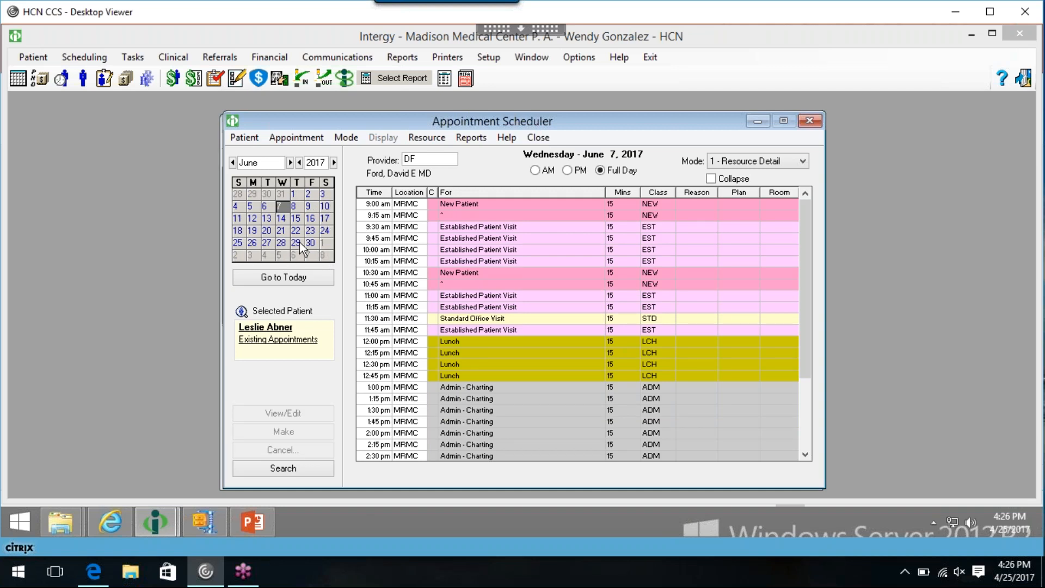
pyautogui.click(253, 205)
pyautogui.click(265, 208)
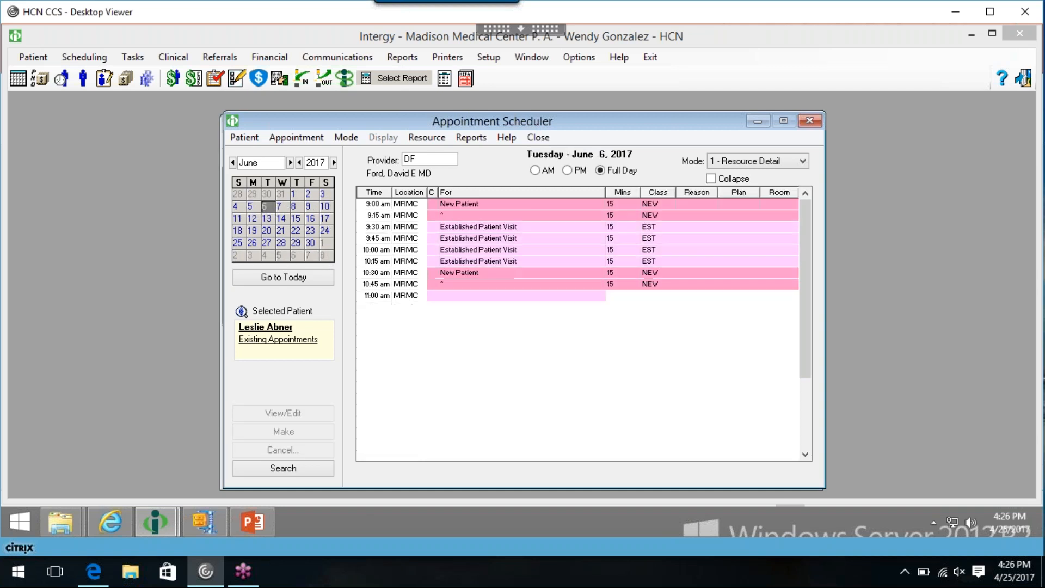
pyautogui.click(293, 194)
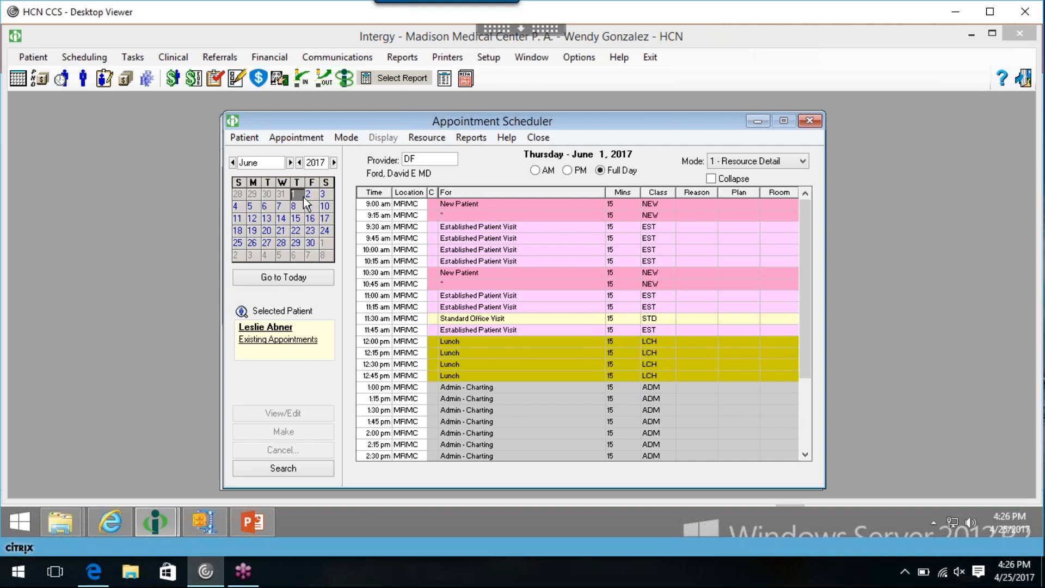
pyautogui.click(308, 194)
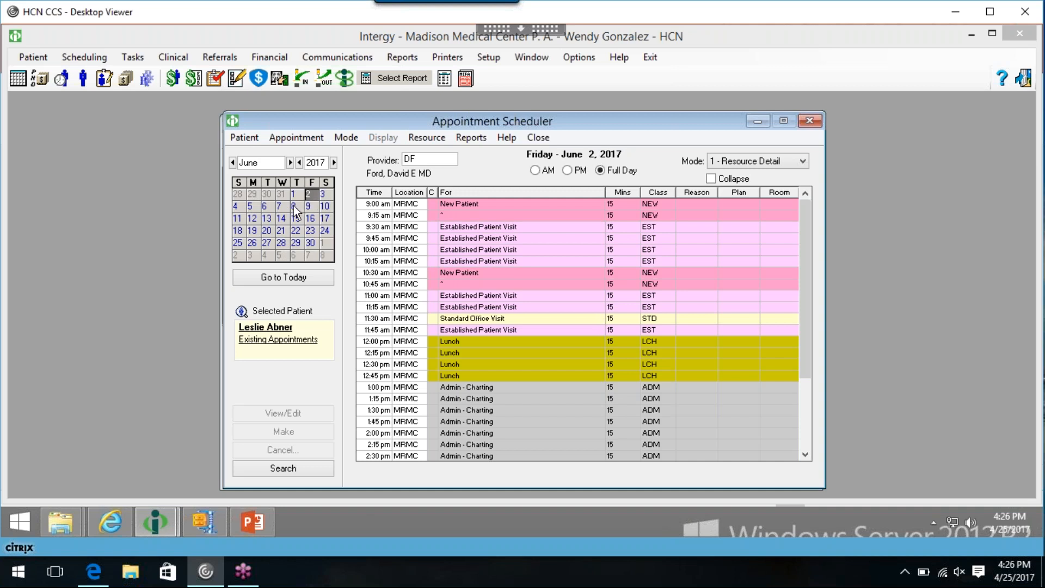
pyautogui.click(295, 277)
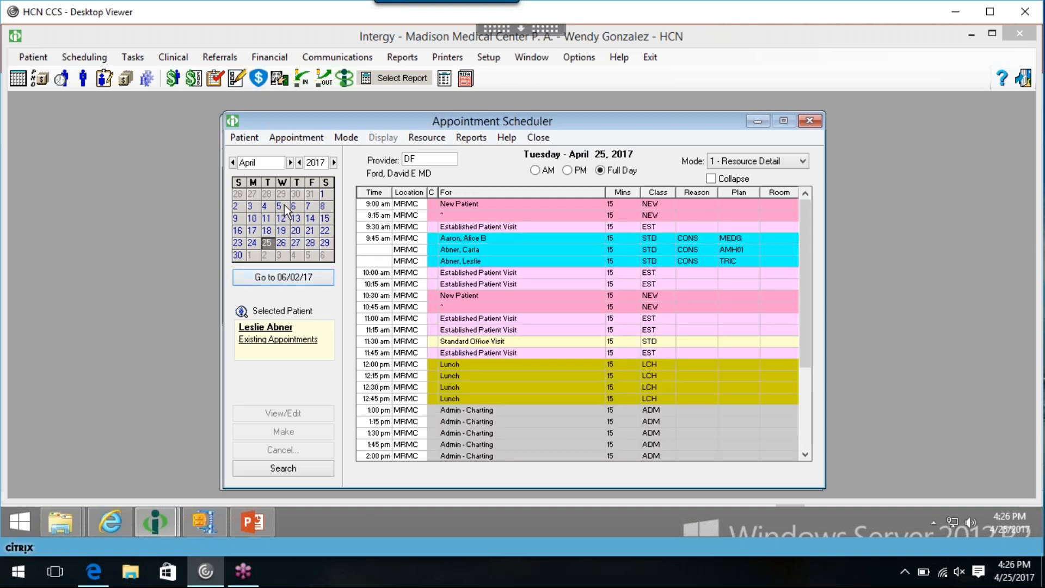
# - View the details of the selected patient's existing 04/26/2017 appointment and go to it in the schedule
pyautogui.click(262, 340)
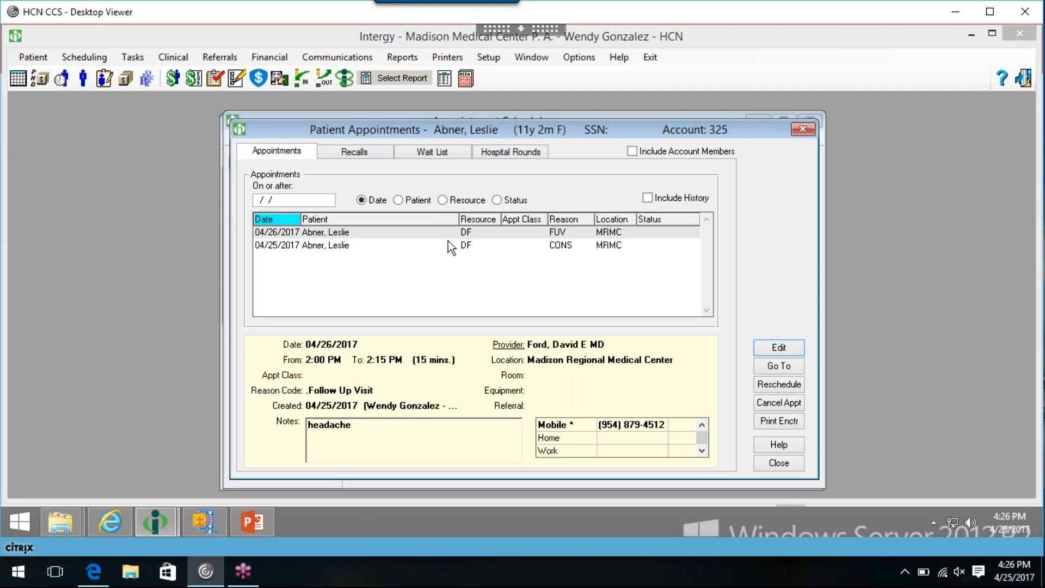
pyautogui.doubleClick(447, 232)
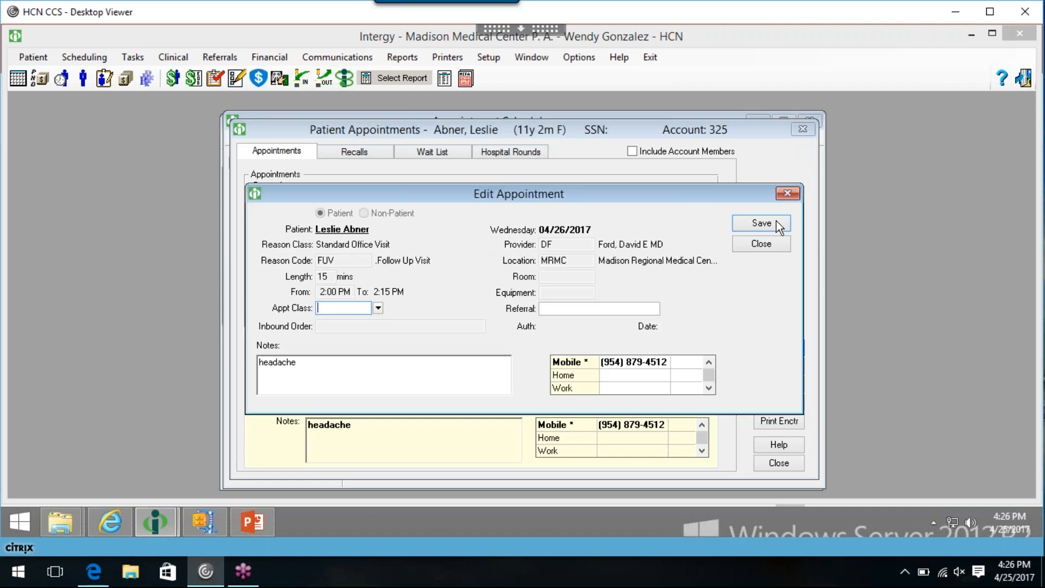
pyautogui.click(782, 243)
pyautogui.click(787, 367)
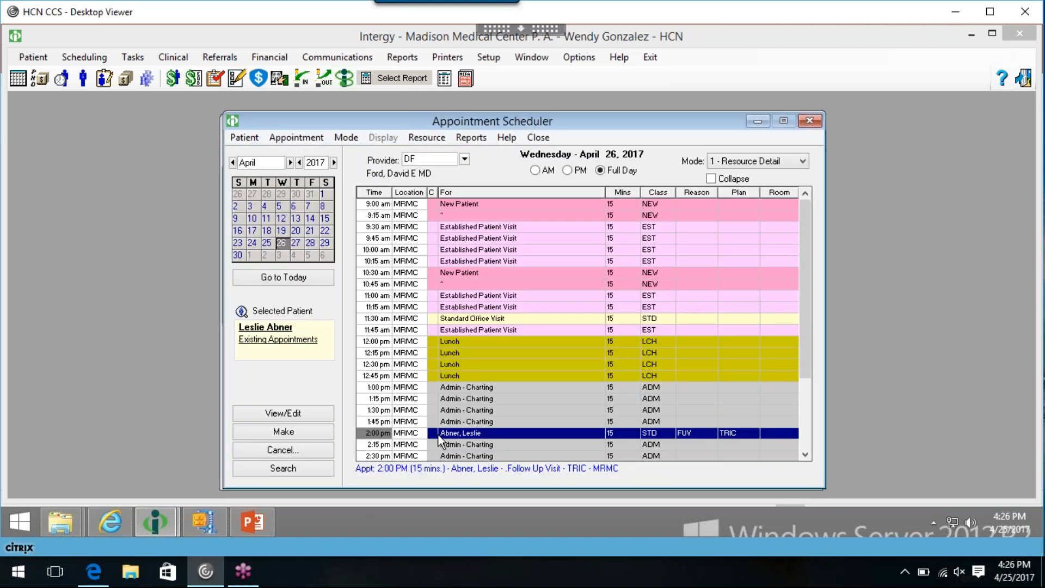
# - Close the open patient information window and reopen the Appointment Scheduler
pyautogui.rightClick(440, 440)
pyautogui.click(541, 292)
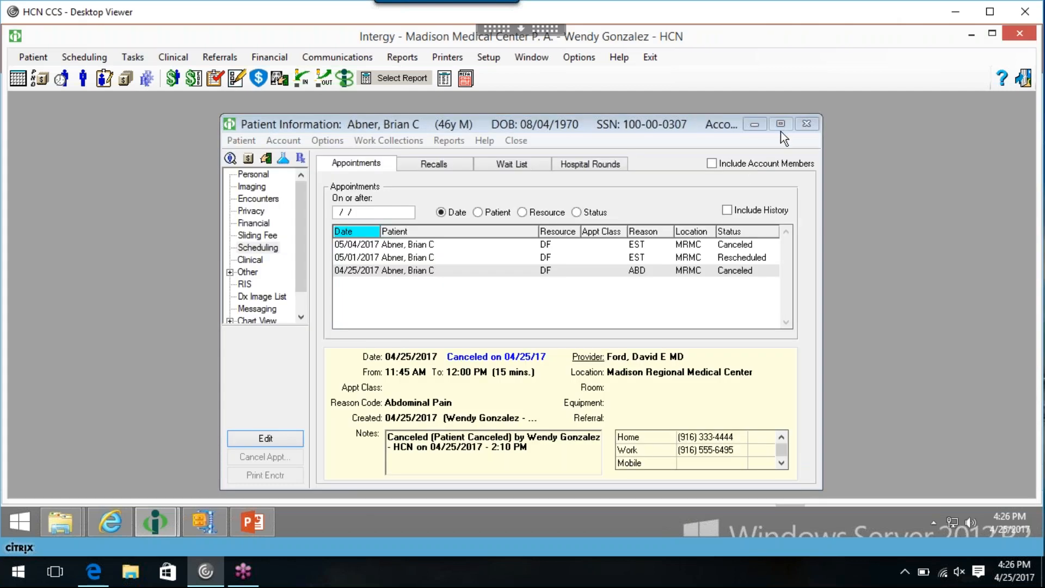
pyautogui.click(804, 123)
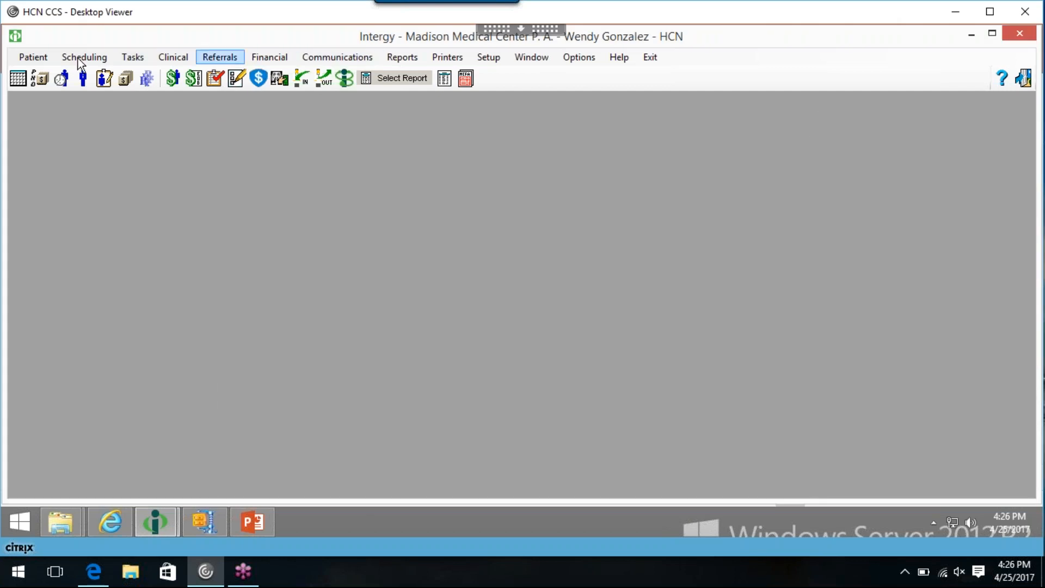
pyautogui.click(18, 78)
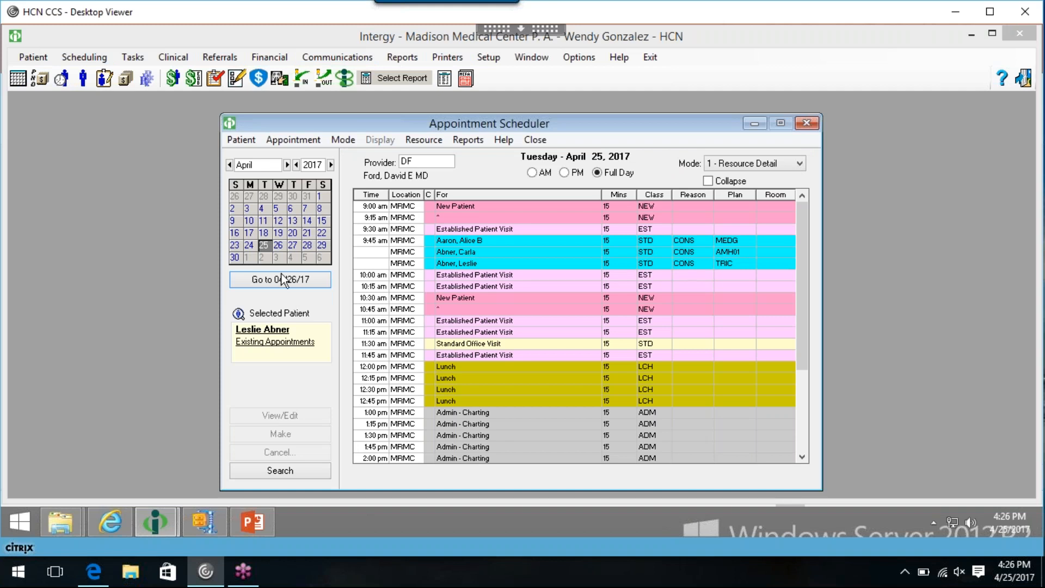
# - Go to the 04/26/2017 appointment from the selected patient's existing appointments and review the actions available for it
pyautogui.click(274, 342)
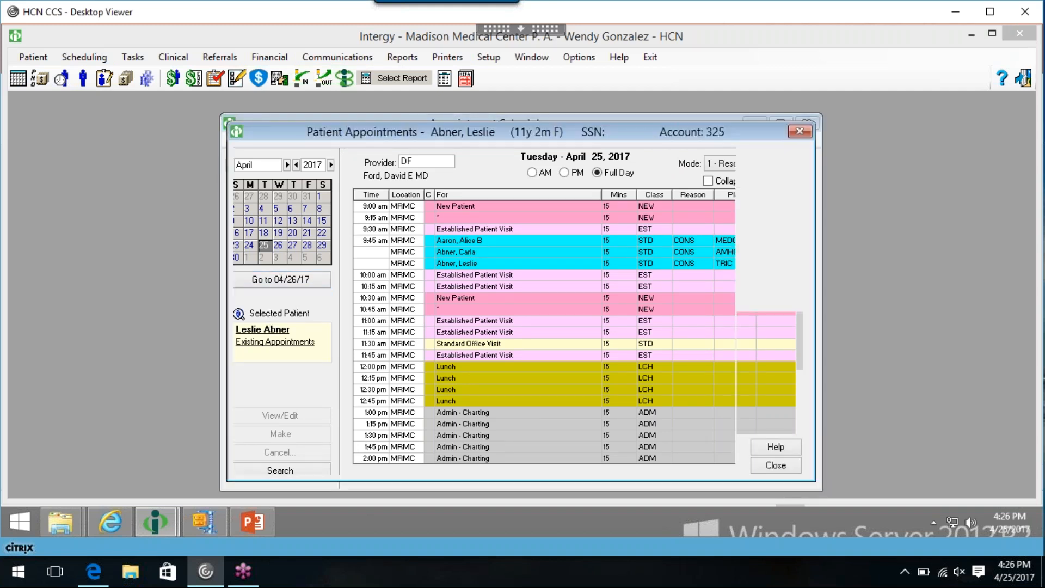
pyautogui.click(774, 367)
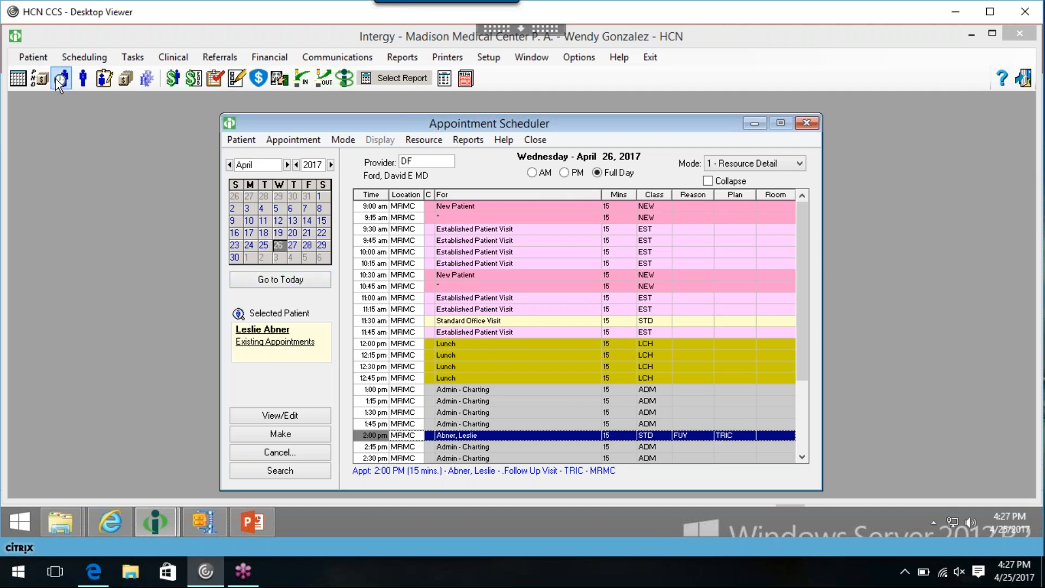
pyautogui.scroll(-1, 61, 87)
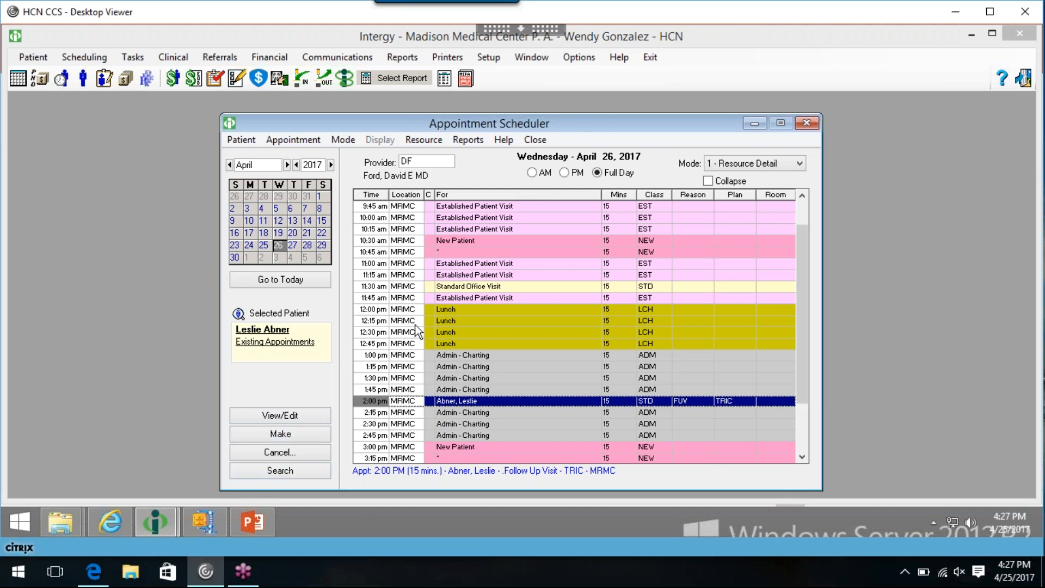
pyautogui.rightClick(373, 411)
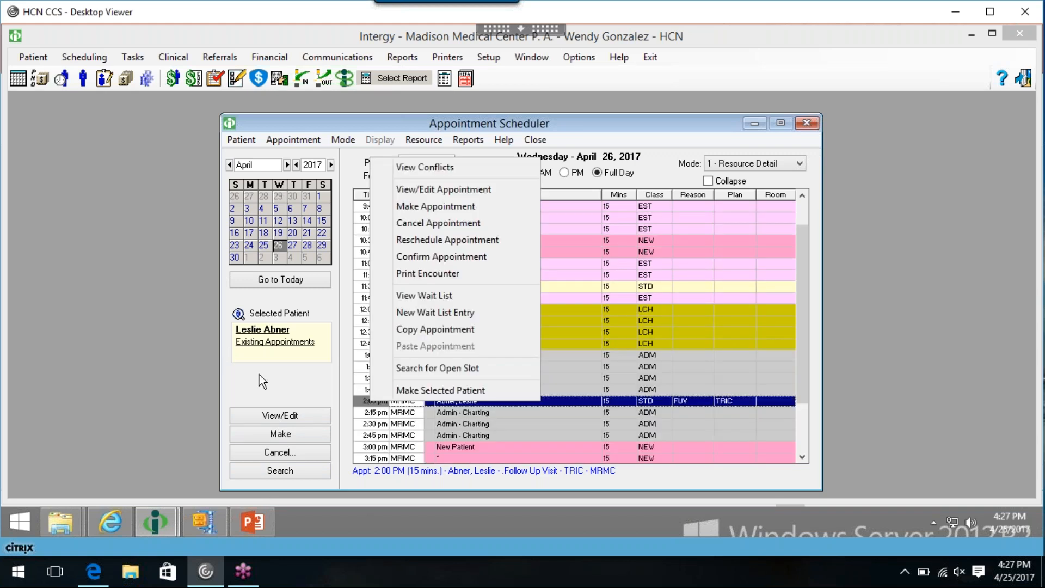
pyautogui.click(262, 377)
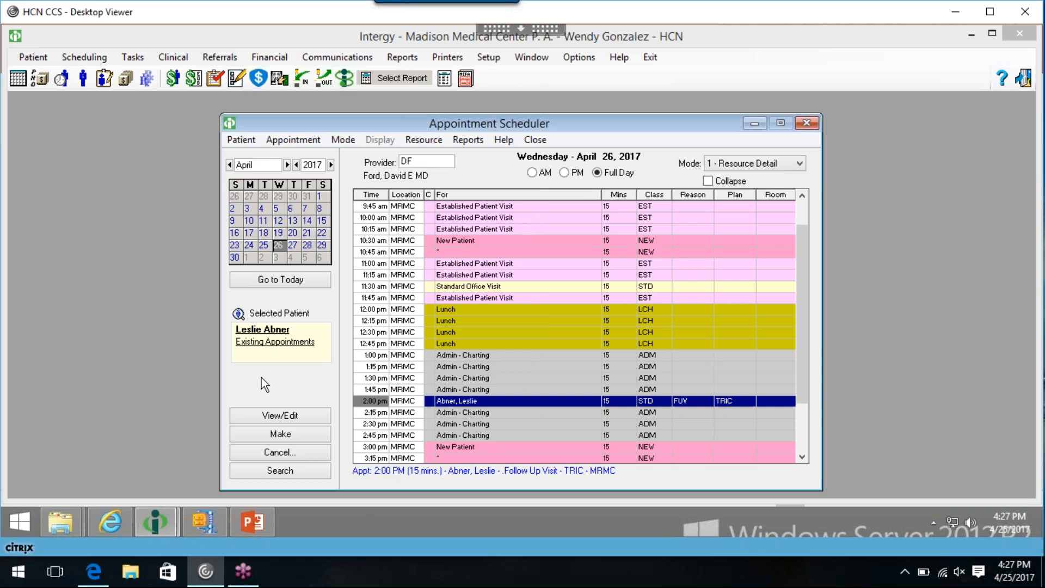
# - Review the scheduler's appointment and patient commands, opening the patient selection list and cancelling it without a choice
pyautogui.click(240, 139)
pyautogui.moveTo(277, 144)
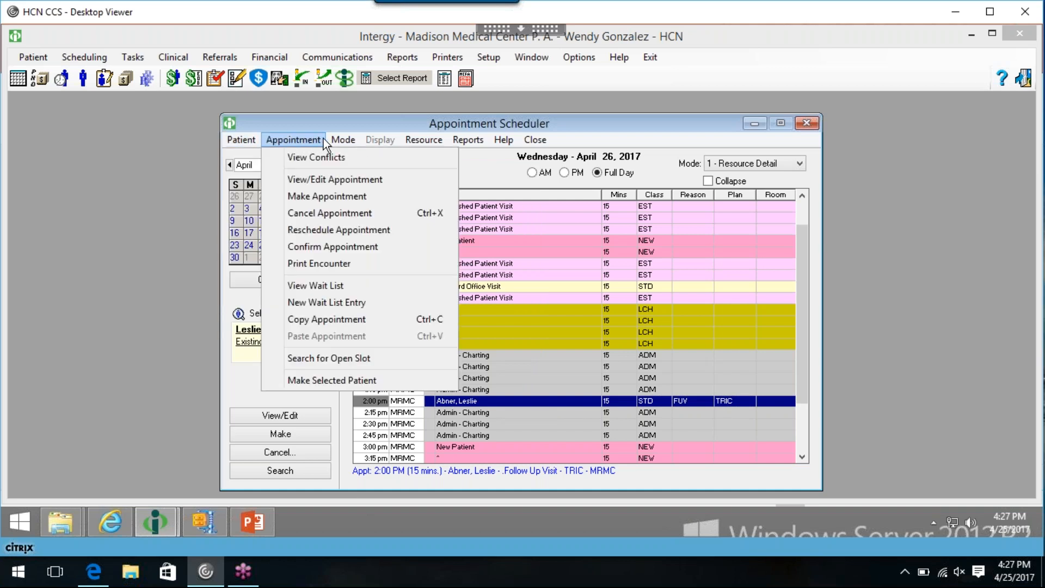
pyautogui.click(242, 140)
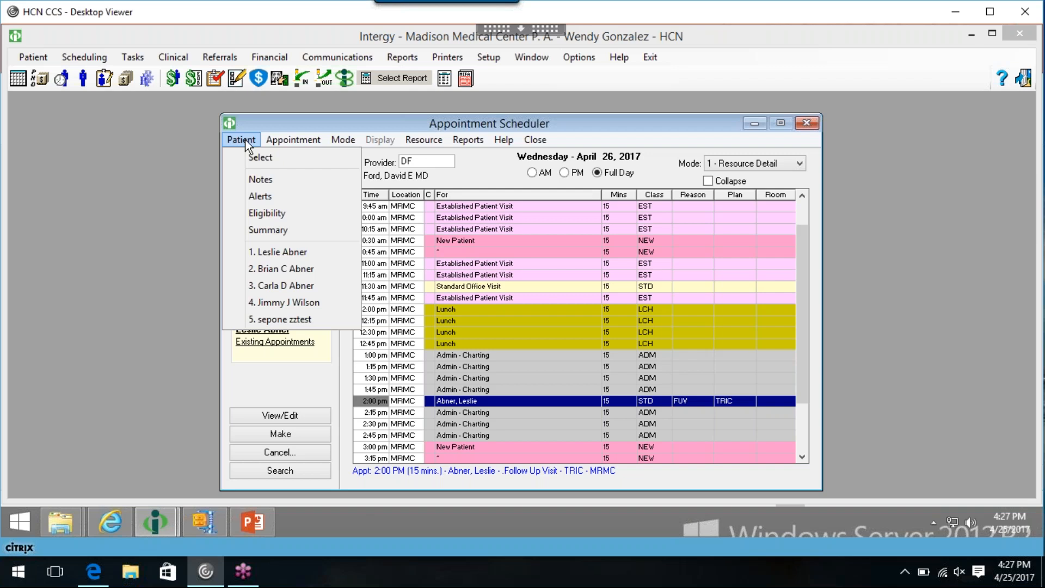
pyautogui.click(269, 161)
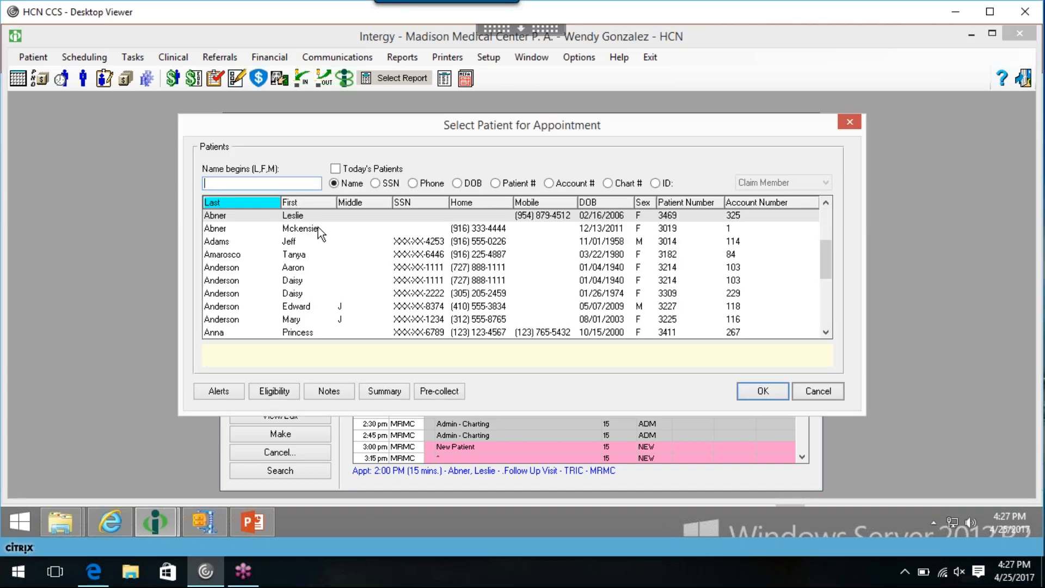
pyautogui.click(837, 389)
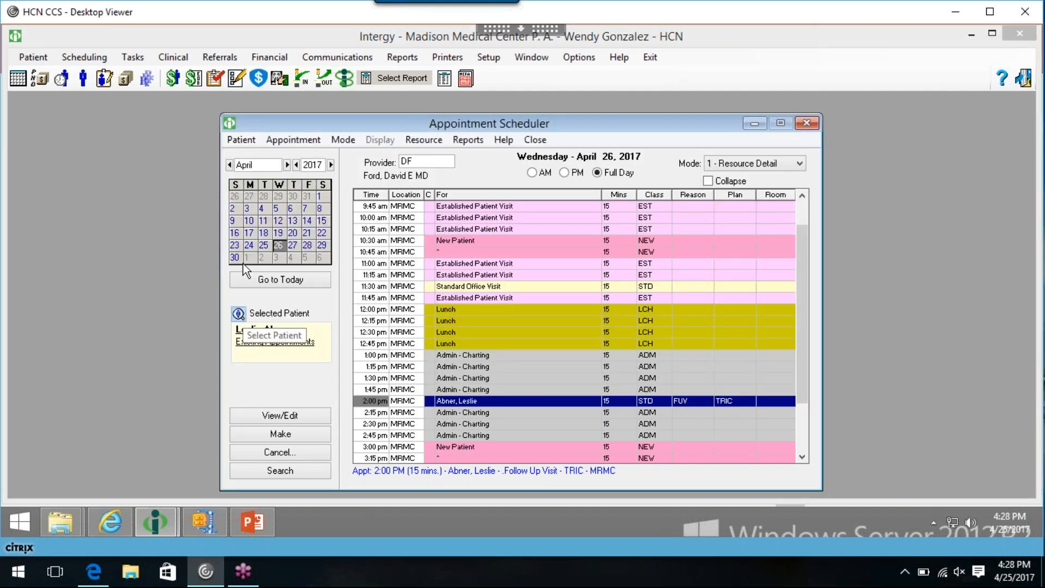
pyautogui.click(241, 140)
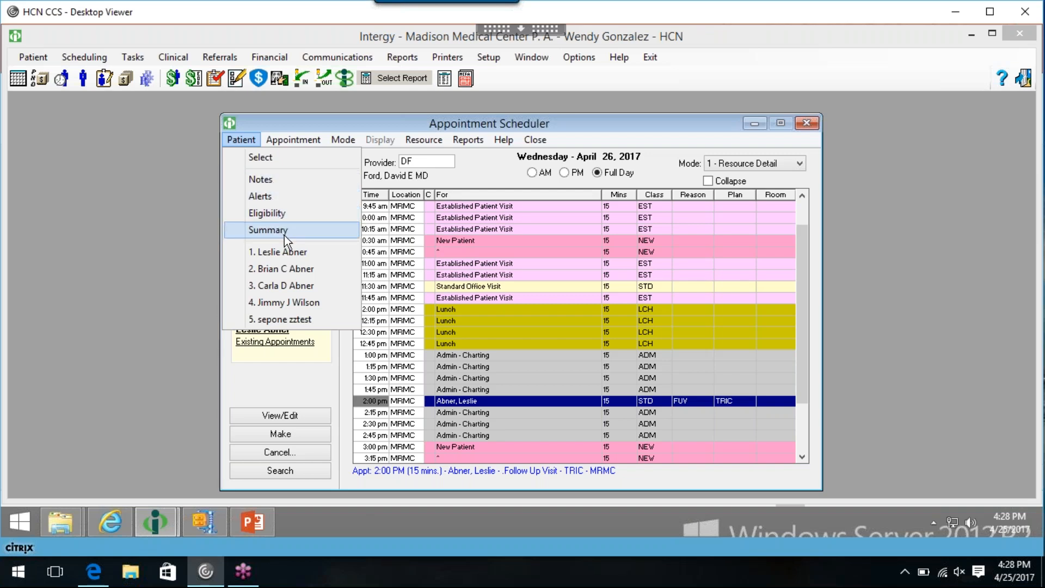
# - Review the scheduler's patient commands and recently used patient list without choosing an entry
pyautogui.click(347, 123)
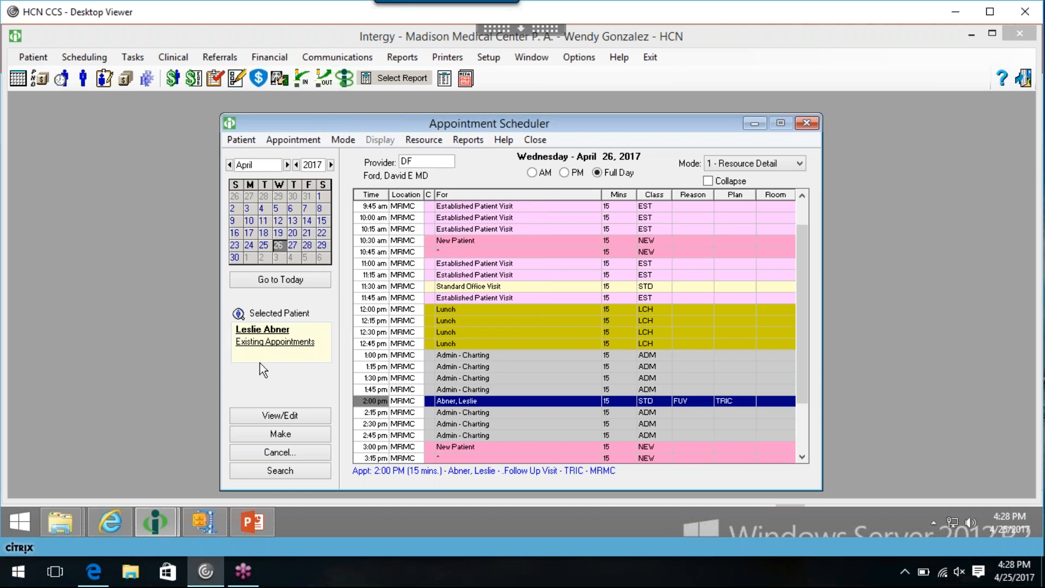
pyautogui.click(243, 142)
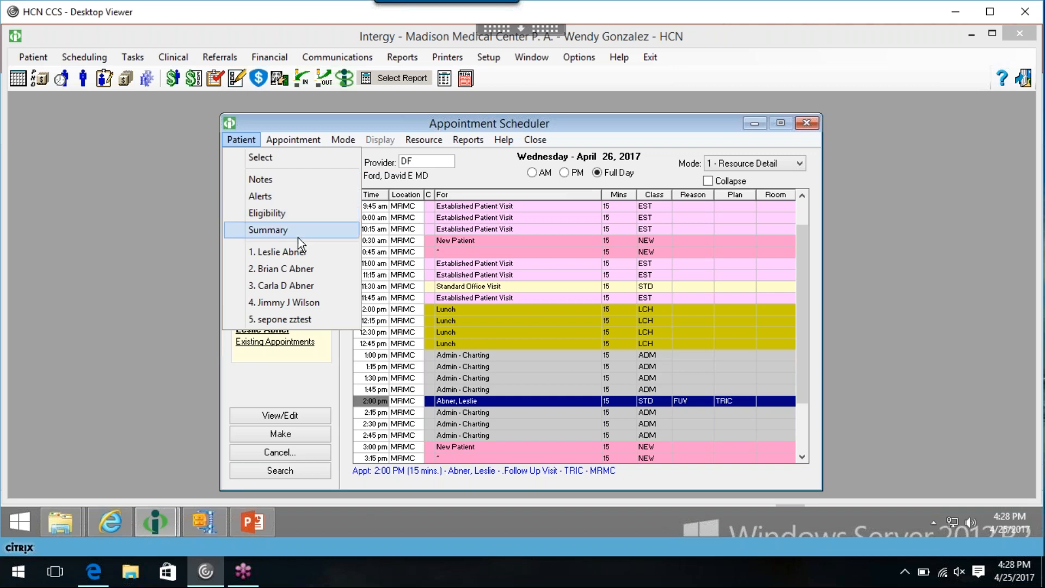
pyautogui.click(298, 119)
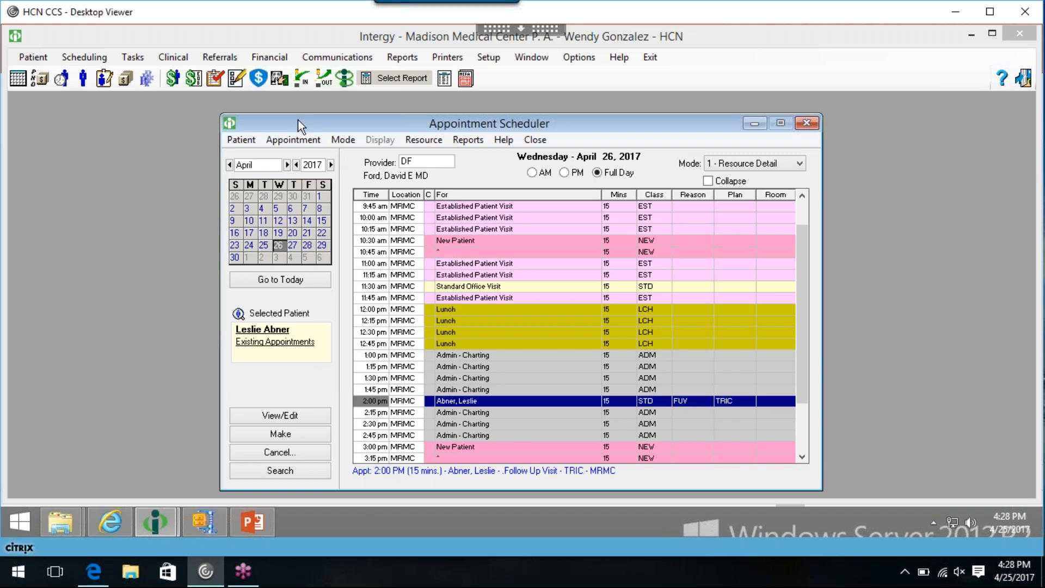
pyautogui.click(240, 141)
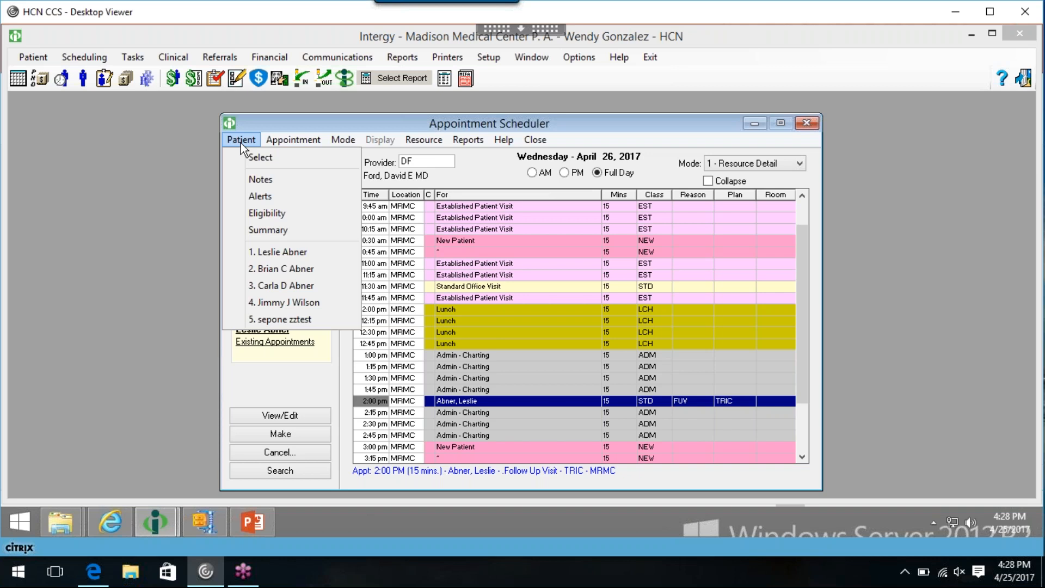
pyautogui.click(248, 389)
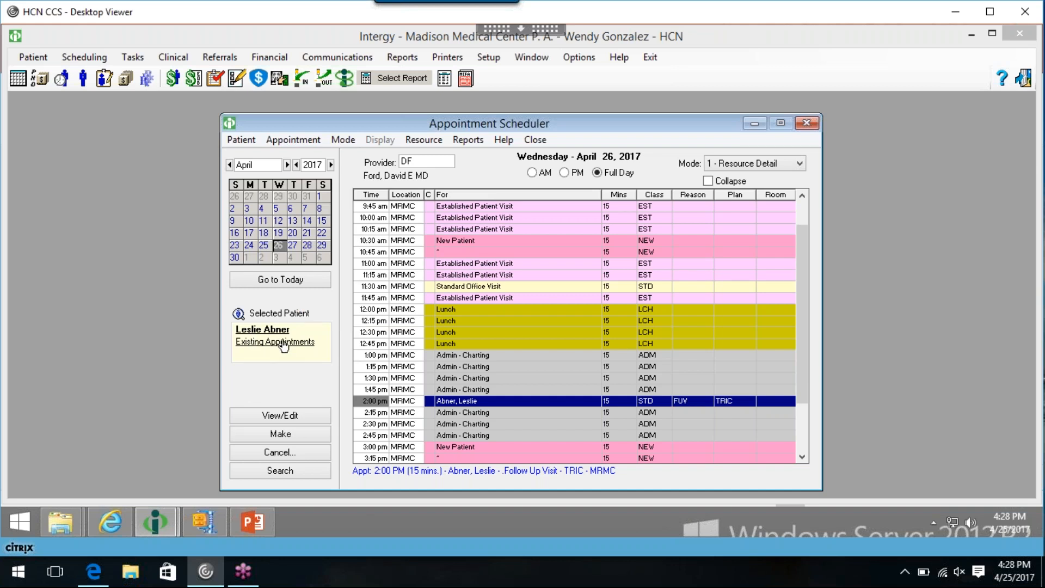
pyautogui.click(253, 143)
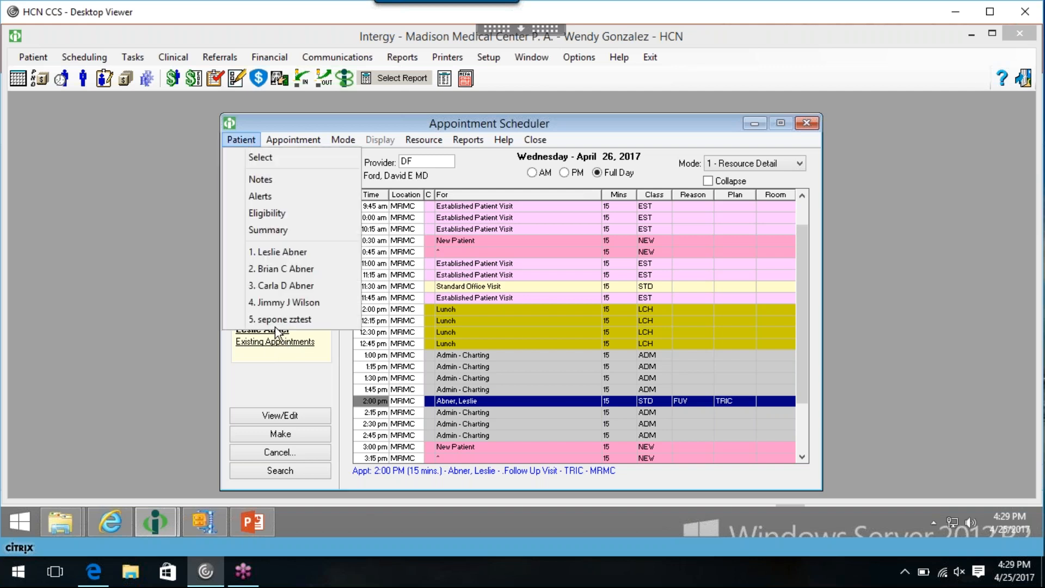
pyautogui.click(275, 366)
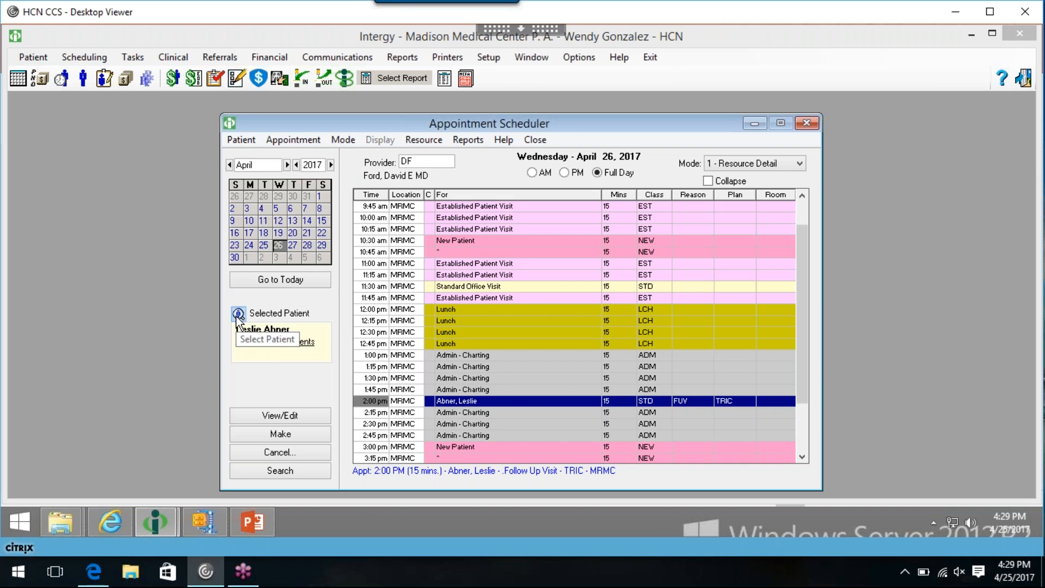
# - Make the second patient in the recently used list the selected patient and look over the list again
pyautogui.click(240, 143)
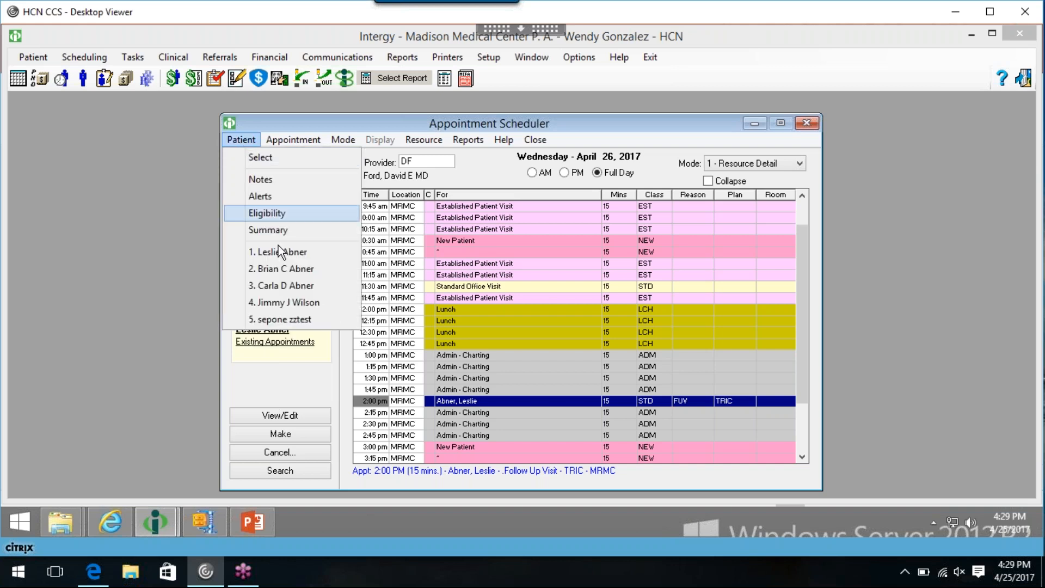
pyautogui.click(311, 272)
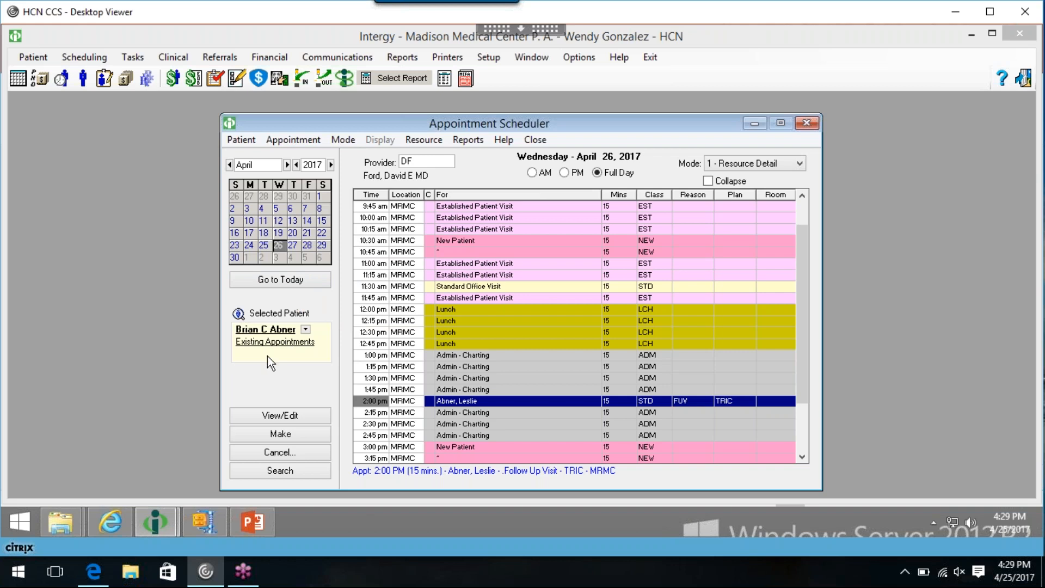
pyautogui.click(243, 141)
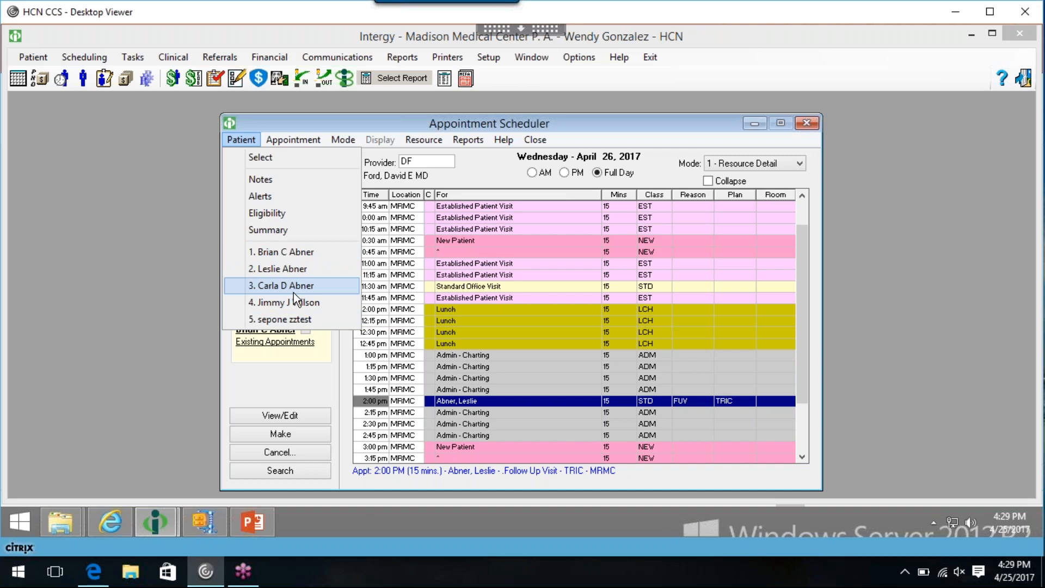
pyautogui.click(328, 116)
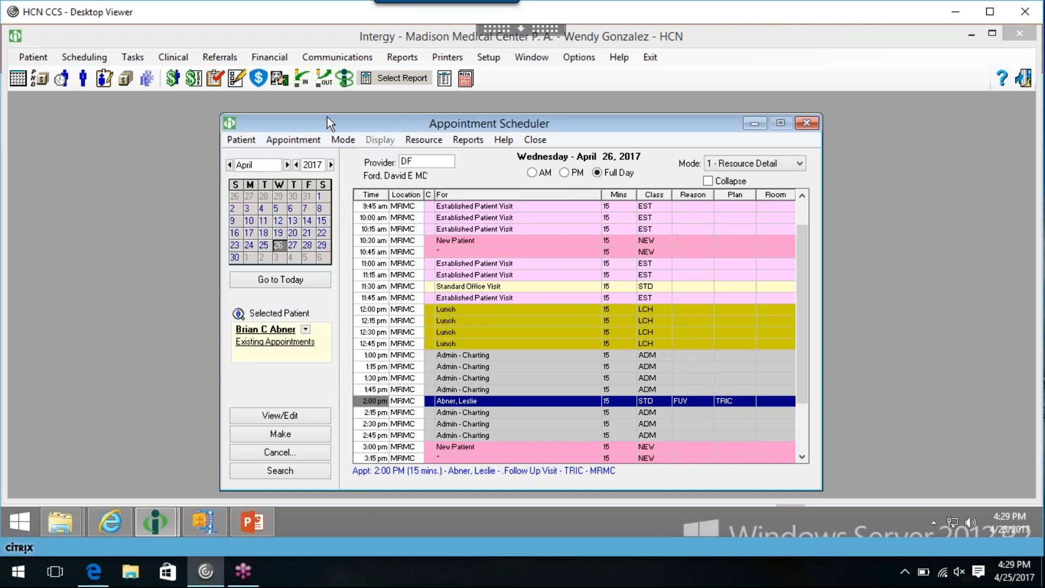
# - Review the appointment commands for the 2:00 pm appointment, including Make Selected Patient
pyautogui.click(300, 141)
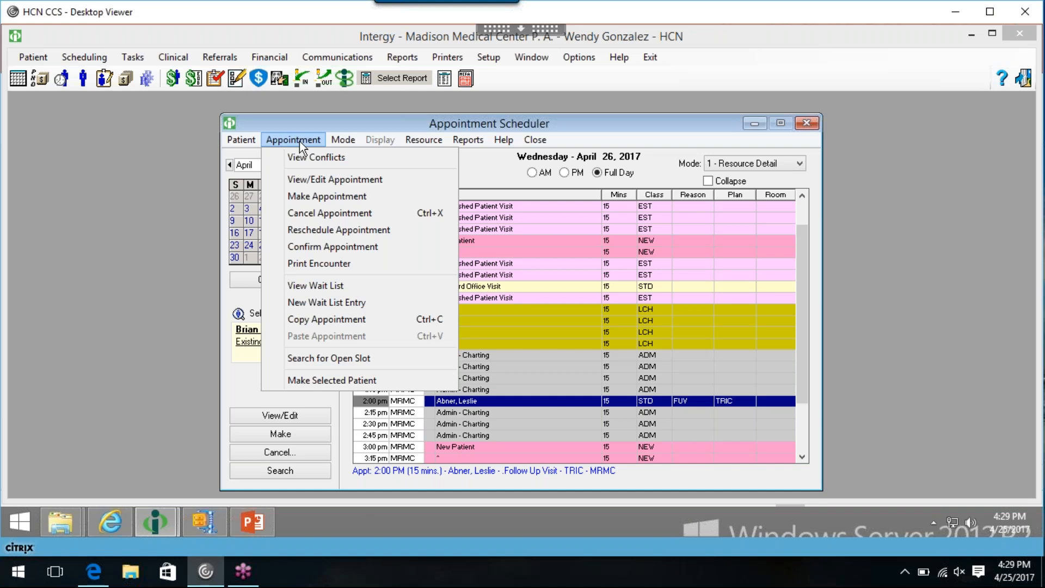
pyautogui.click(486, 403)
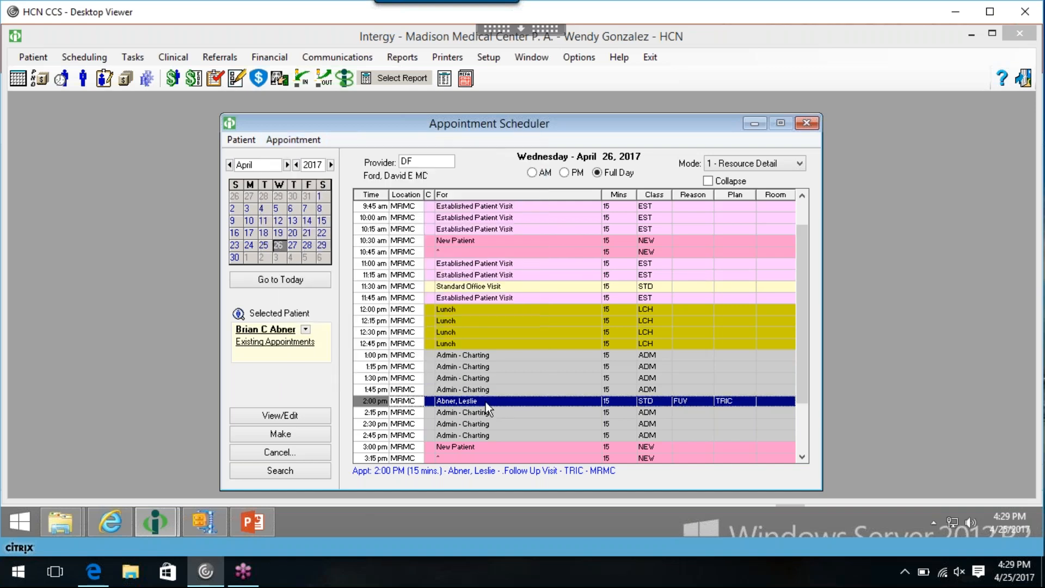
pyautogui.rightClick(486, 402)
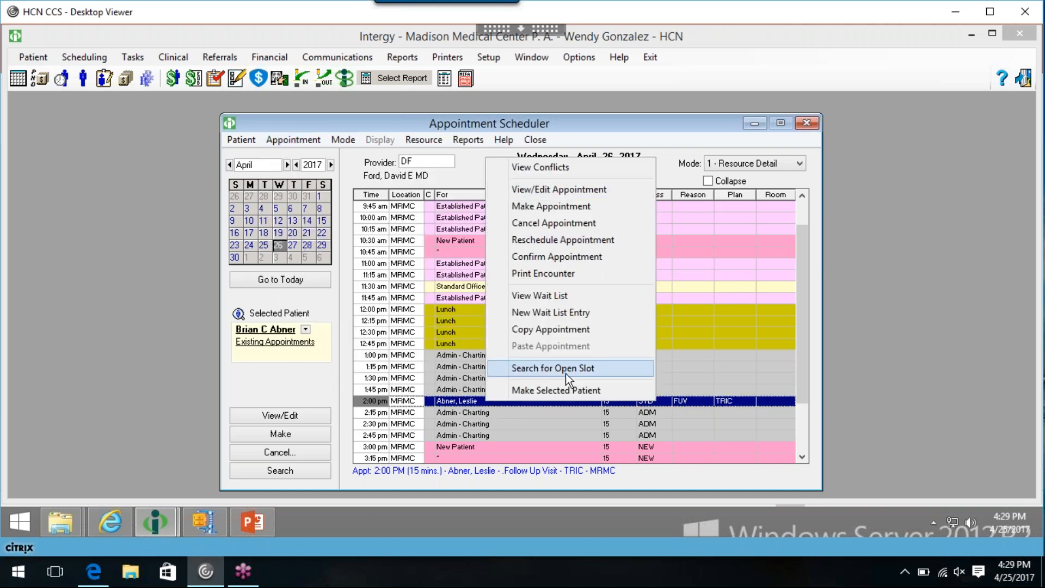
pyautogui.click(419, 123)
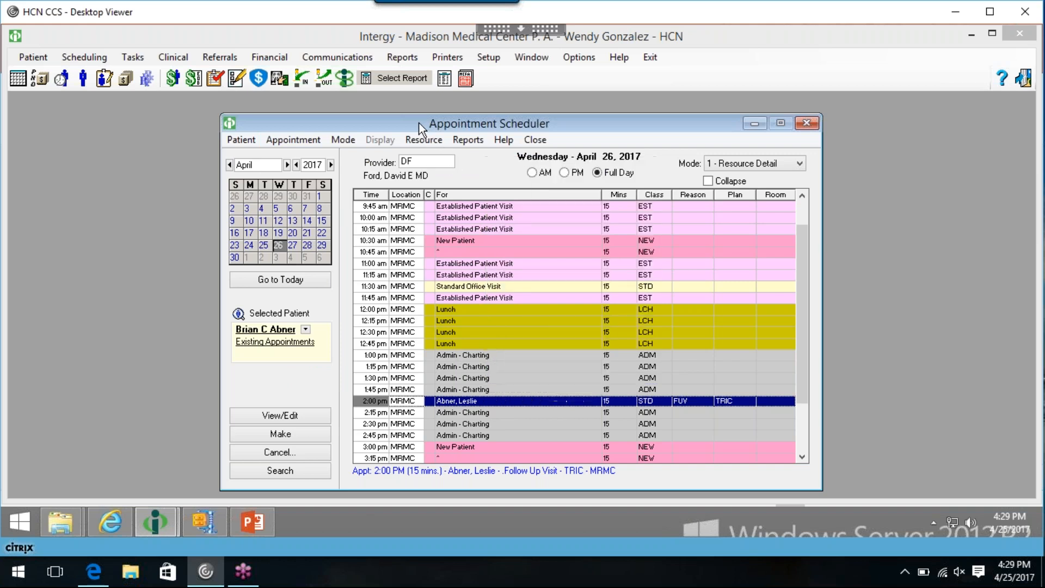
pyautogui.click(294, 139)
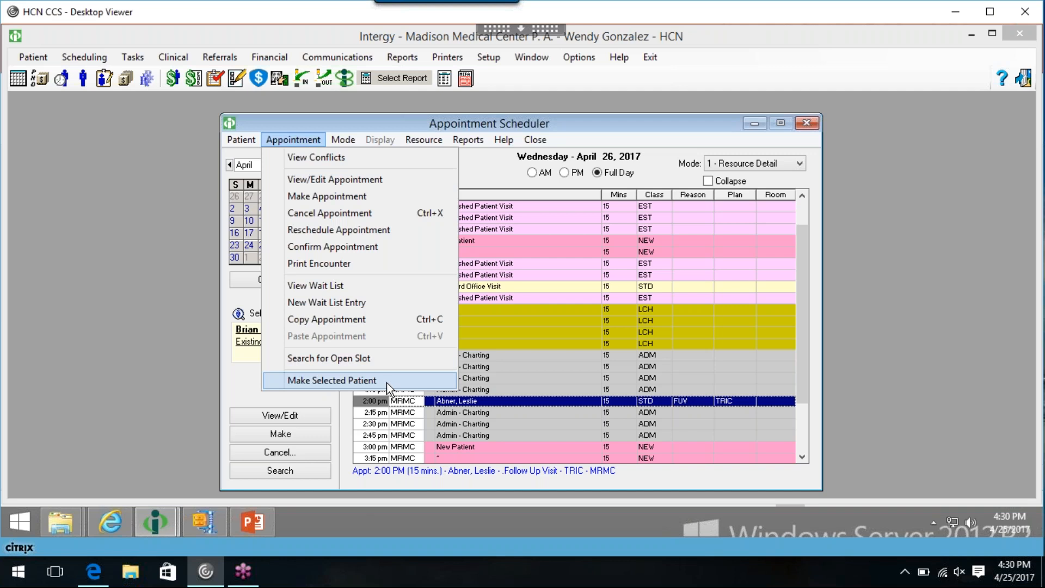
pyautogui.click(453, 126)
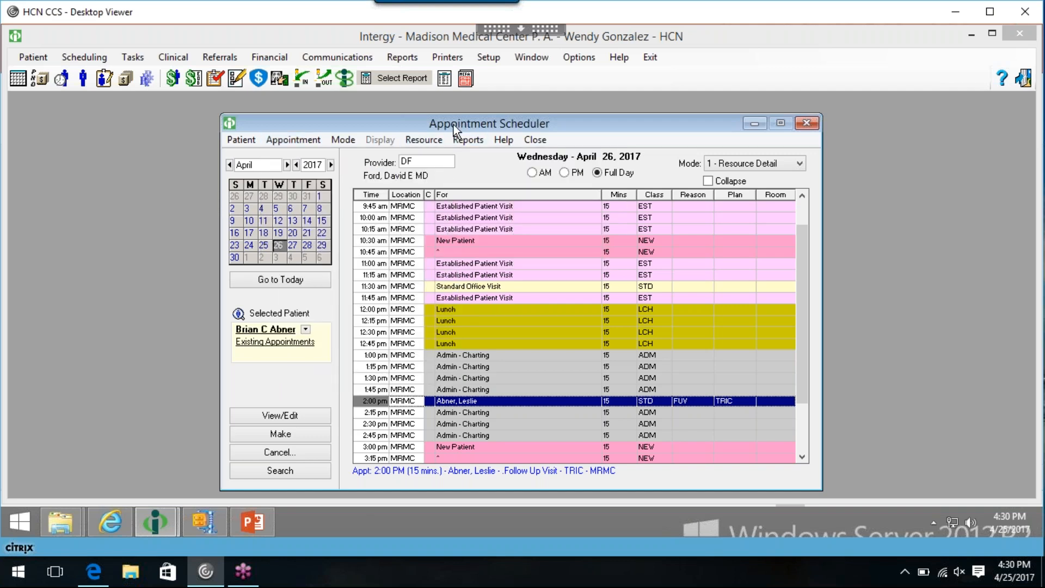
# - Make the 2:00 pm appointment's patient the selected patient, and check the Patient Information selection list before cancelling it
pyautogui.moveTo(423, 129); pyautogui.dragTo(451, 129)
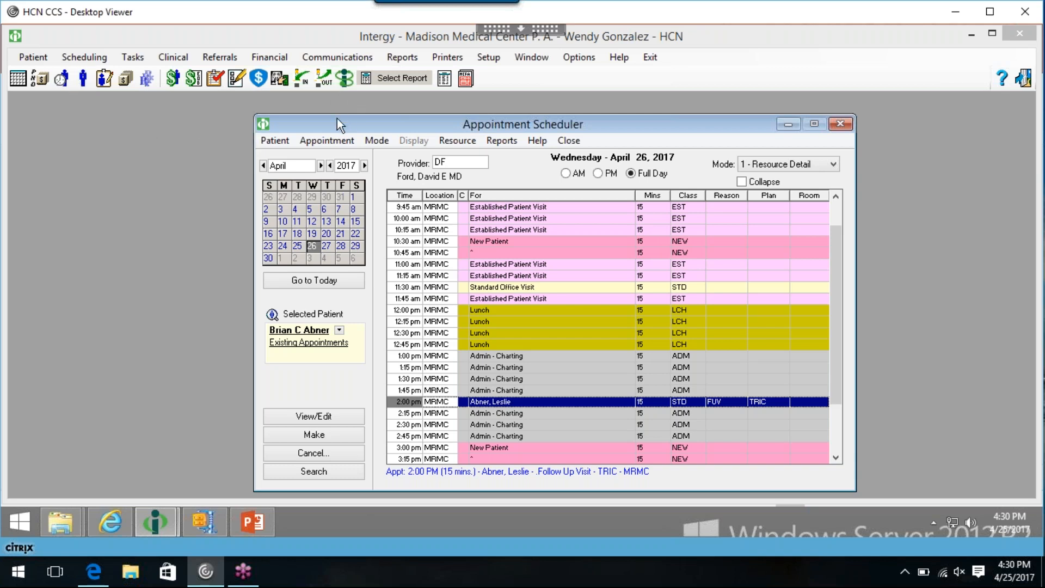
pyautogui.click(338, 141)
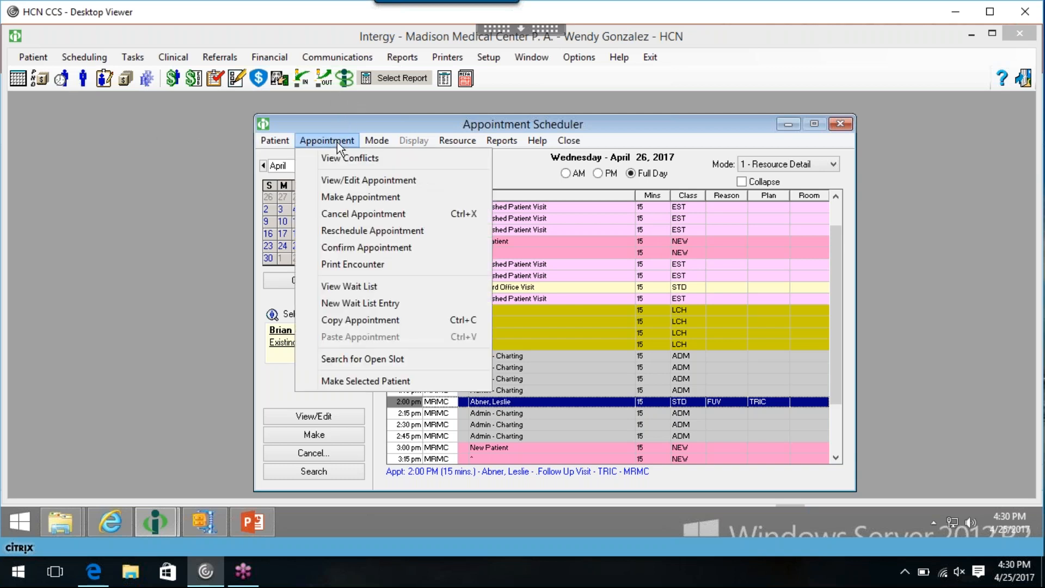
pyautogui.click(366, 381)
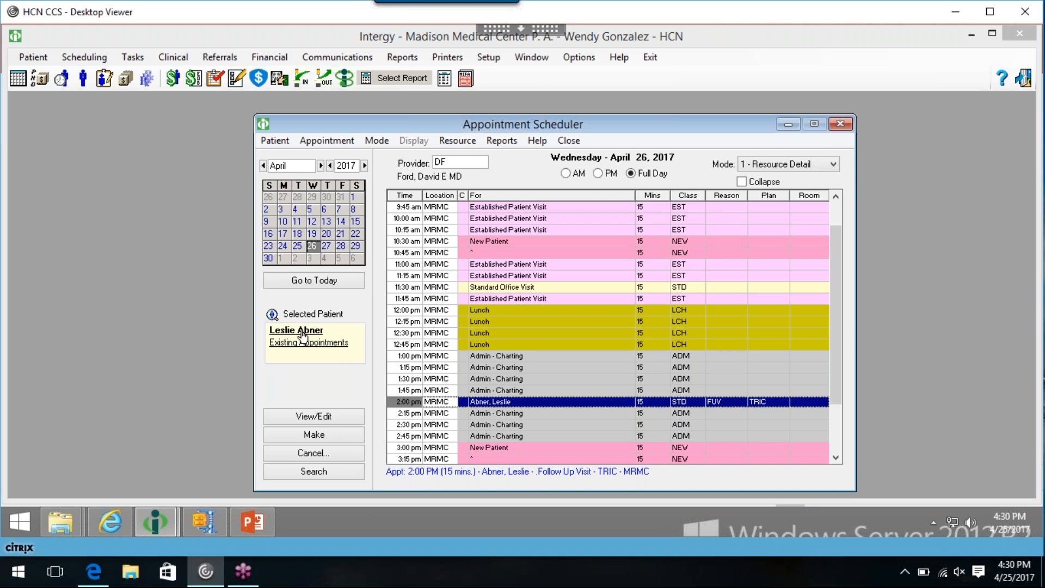
pyautogui.click(83, 79)
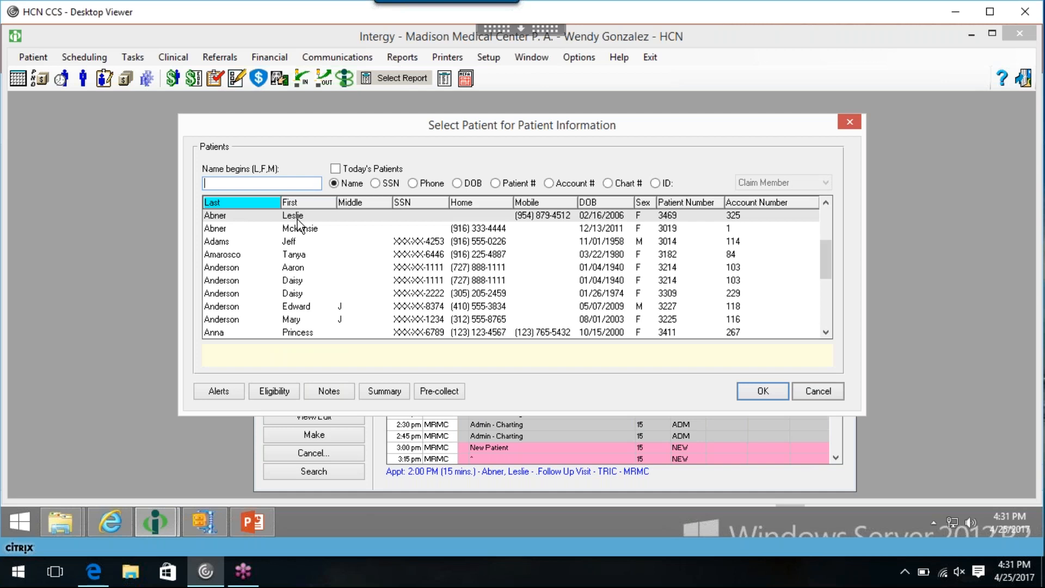
pyautogui.click(825, 392)
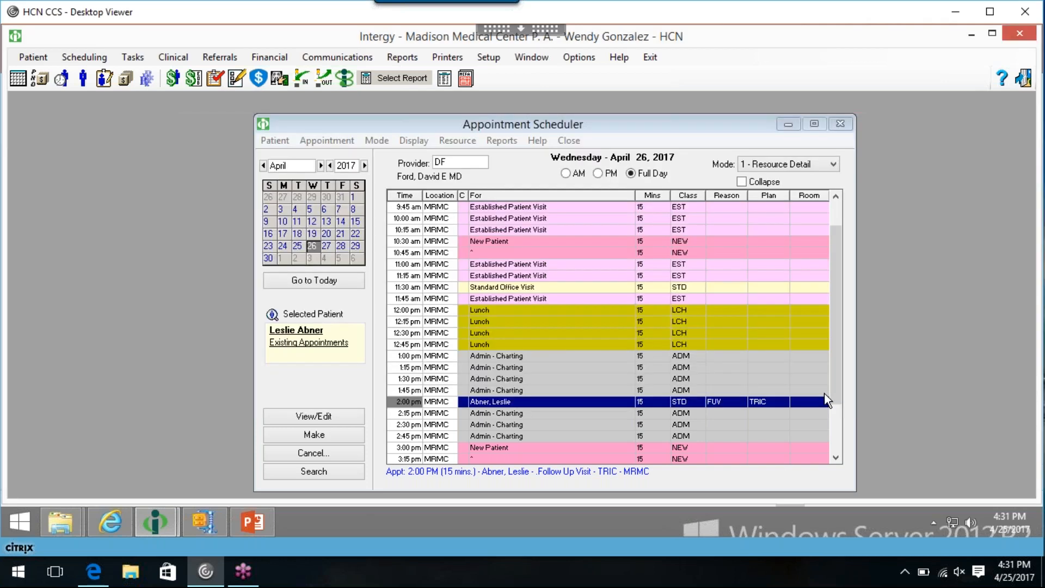
# - Make the patient of today's first 9:45 am appointment the selected patient, and check the Patient Information selection list before cancelling it
pyautogui.click(348, 280)
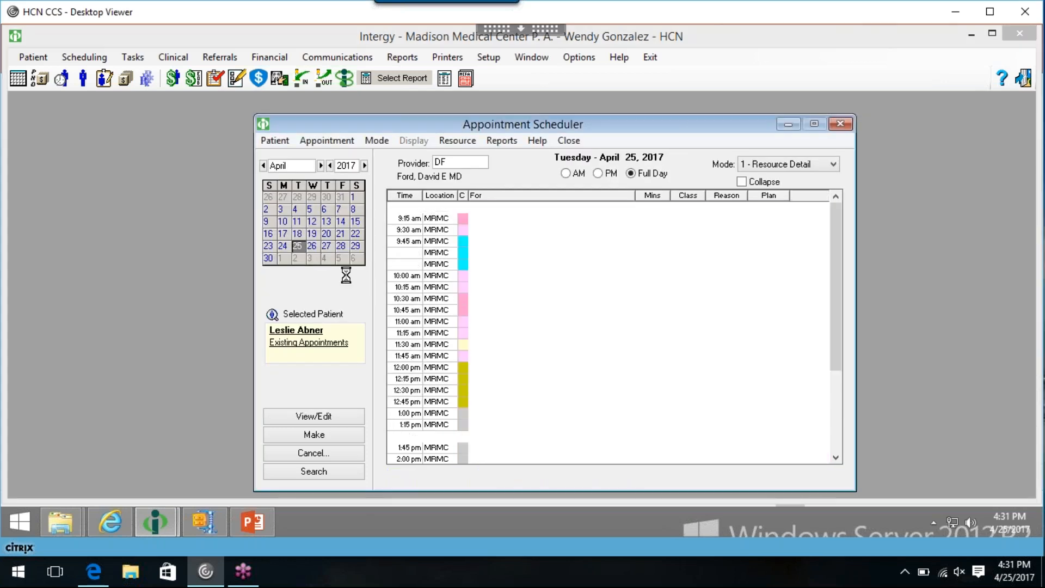
pyautogui.click(522, 245)
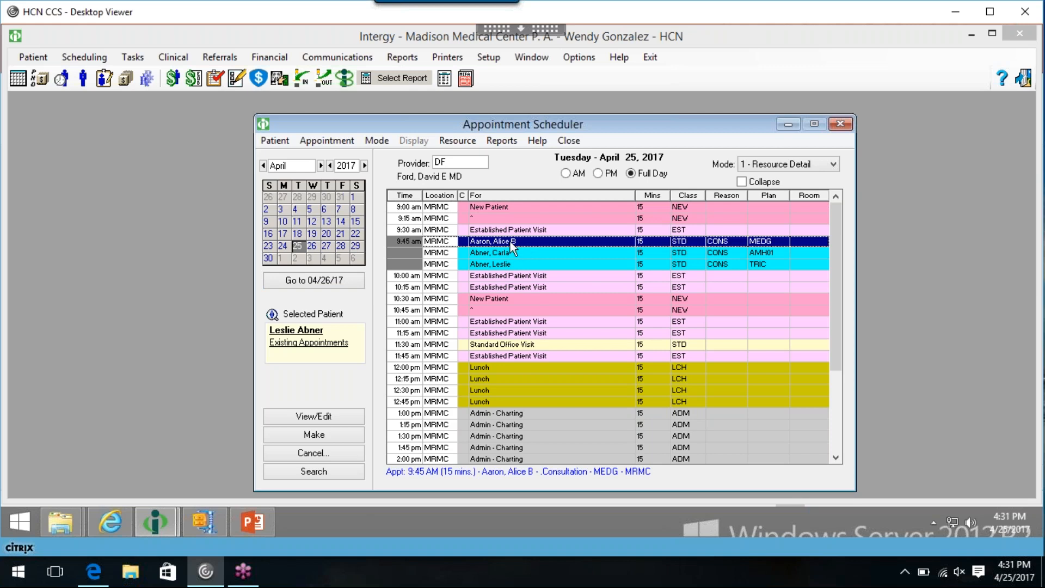
pyautogui.rightClick(510, 242)
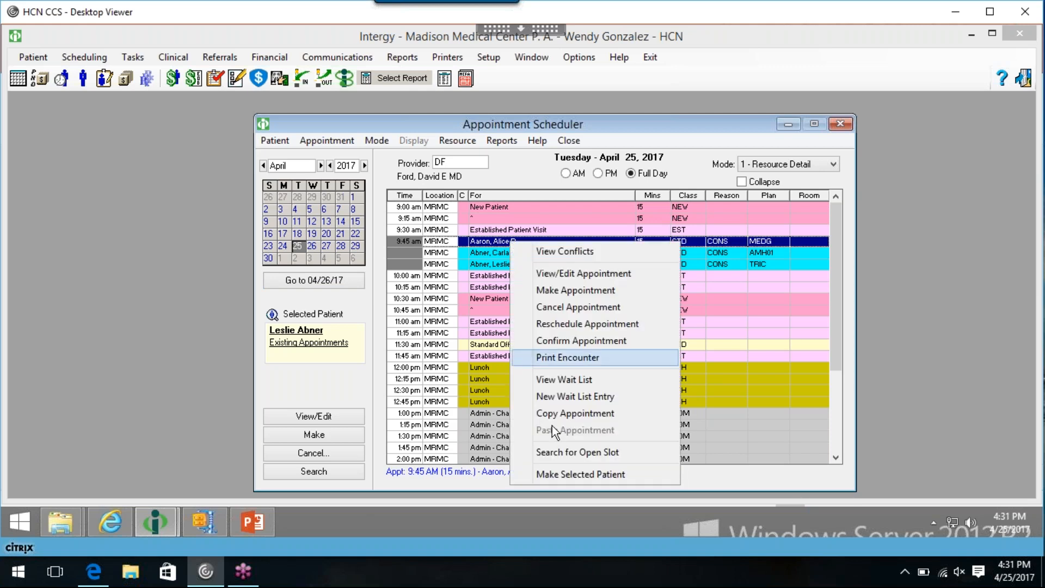
pyautogui.click(566, 474)
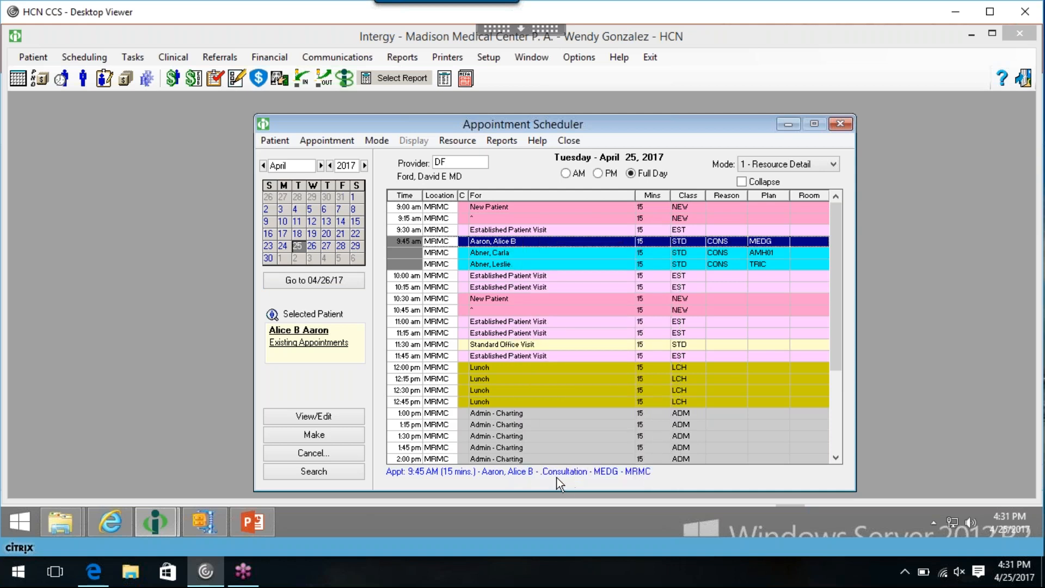
pyautogui.click(83, 84)
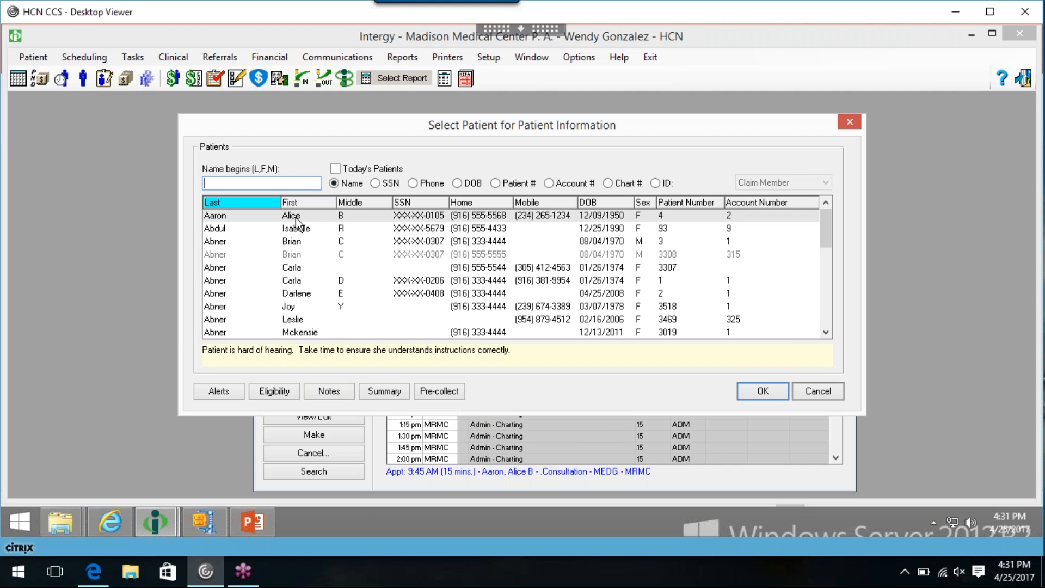
pyautogui.click(807, 392)
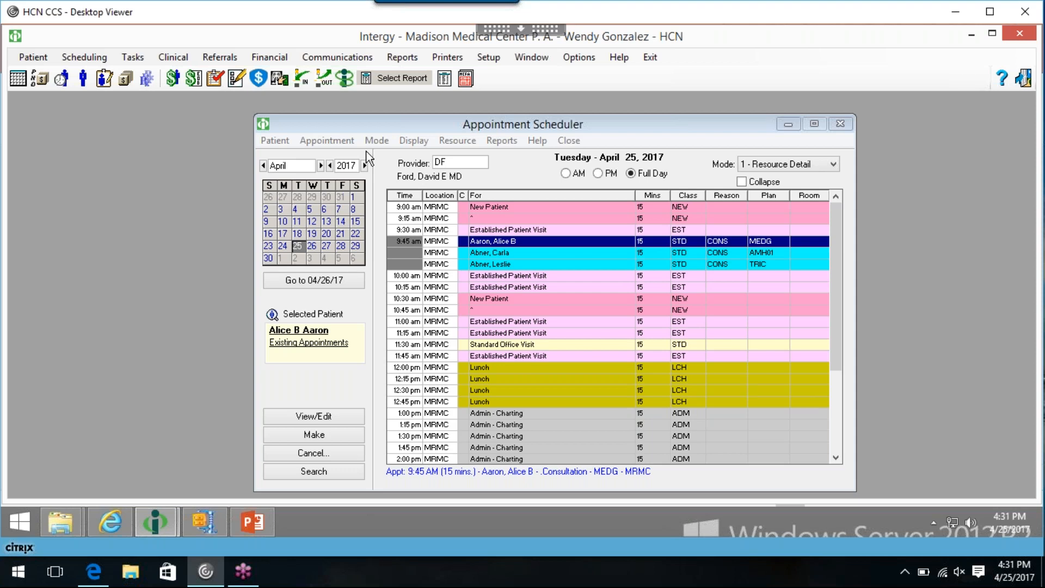
# - Review the scheduler's available viewing modes without changing the current one
pyautogui.click(353, 141)
pyautogui.moveTo(388, 145)
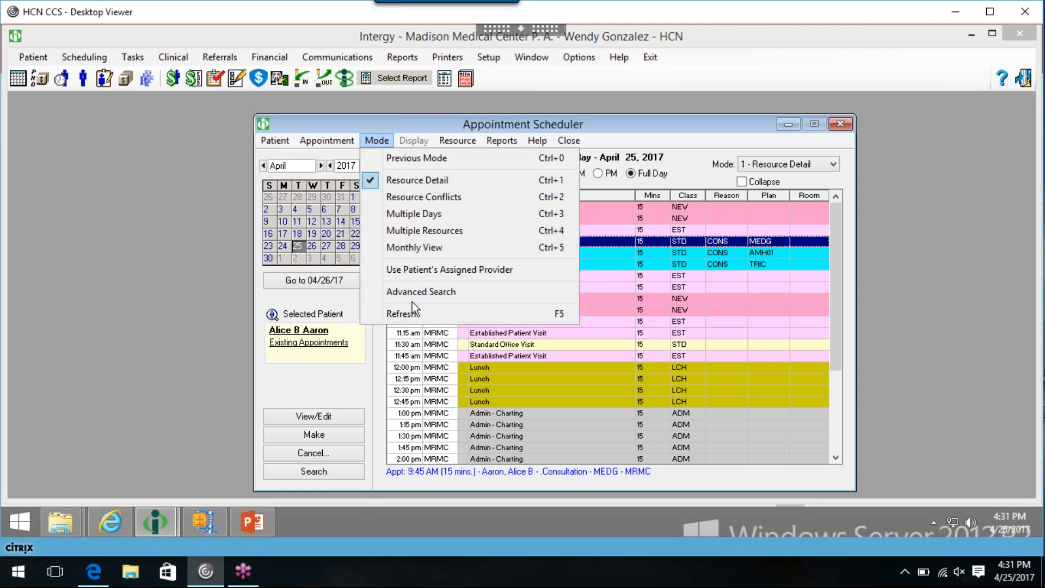
pyautogui.click(403, 129)
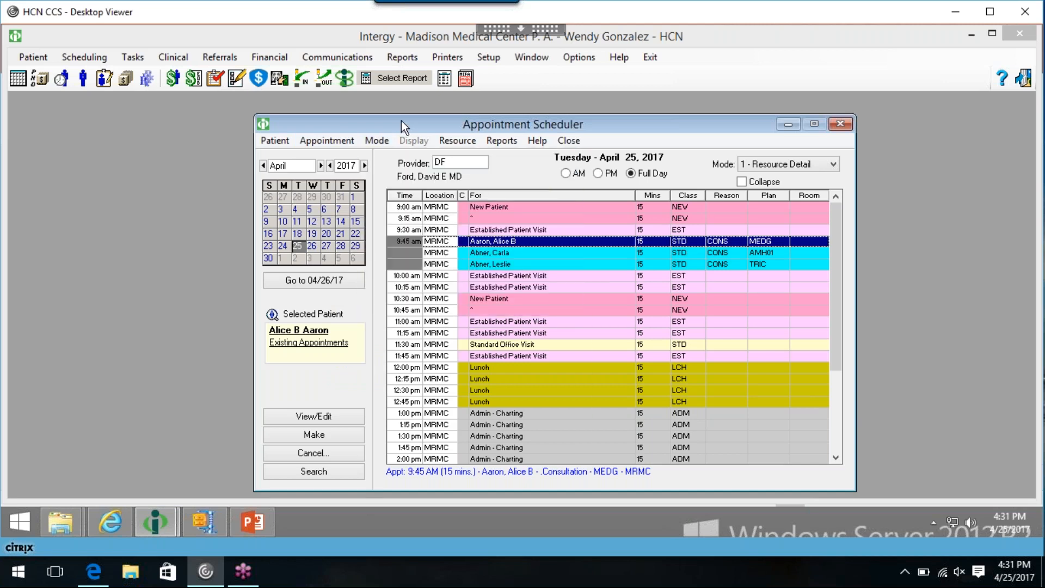
pyautogui.click(781, 166)
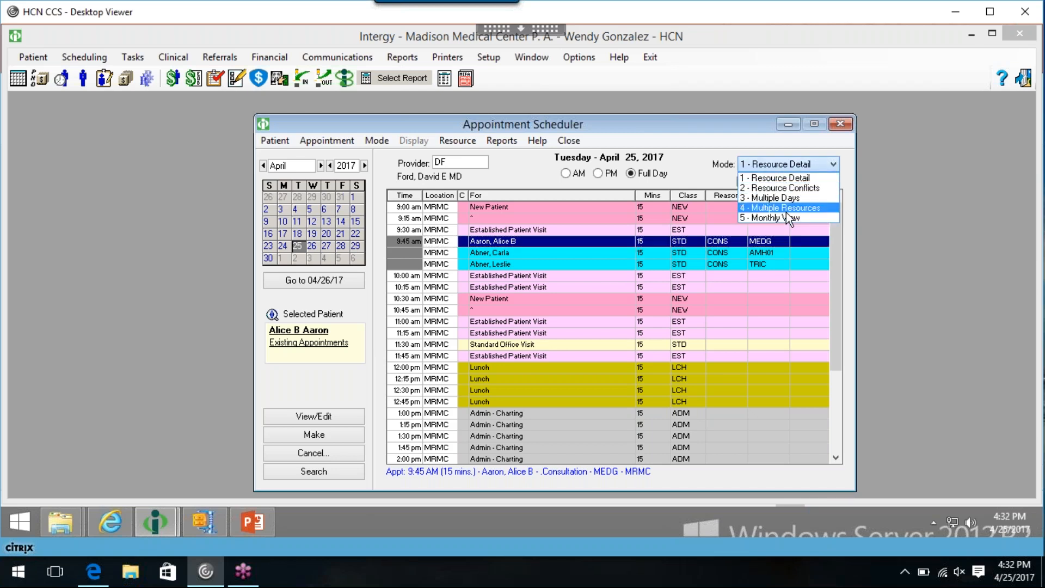
pyautogui.click(579, 126)
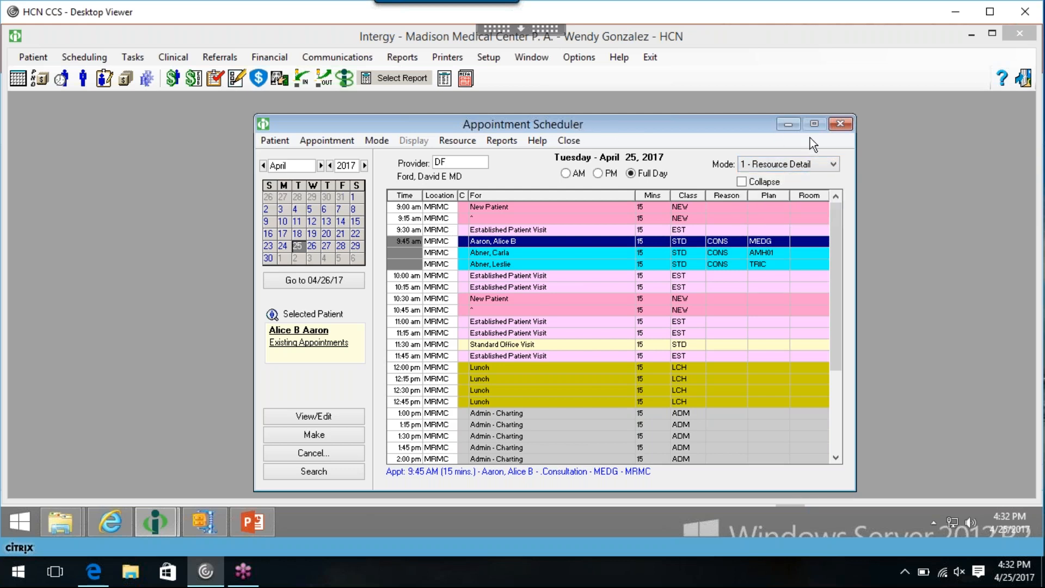
# - Switch the schedule for 04/25/2017 to the Resource Conflicts mode
pyautogui.click(787, 164)
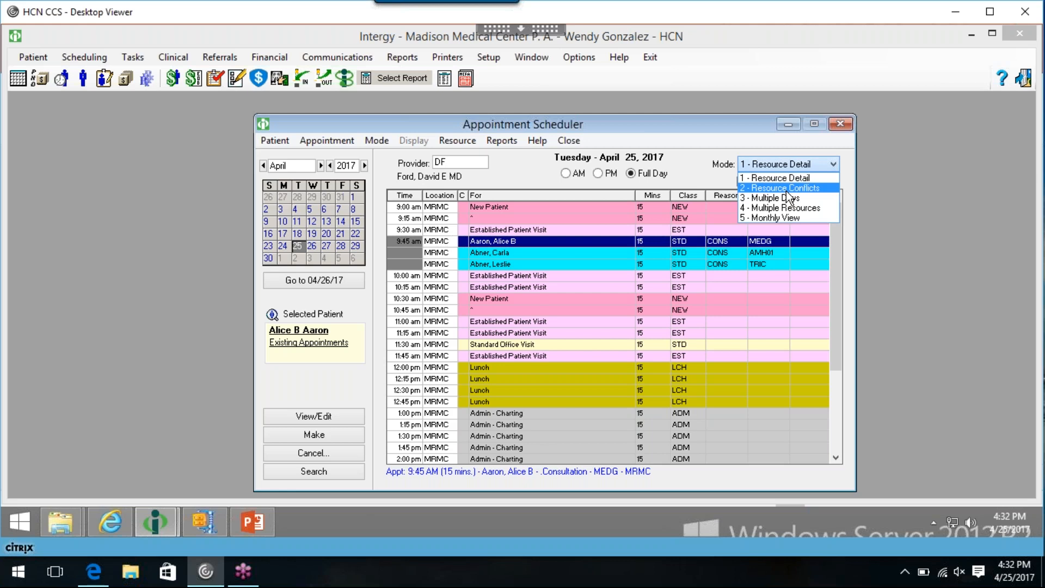
pyautogui.click(708, 123)
pyautogui.click(378, 141)
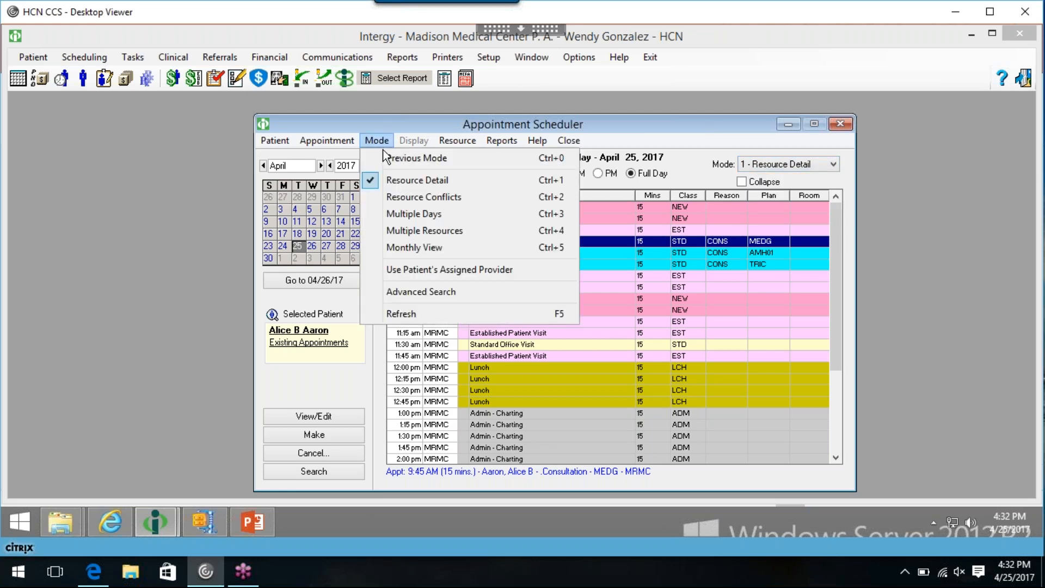
pyautogui.click(403, 200)
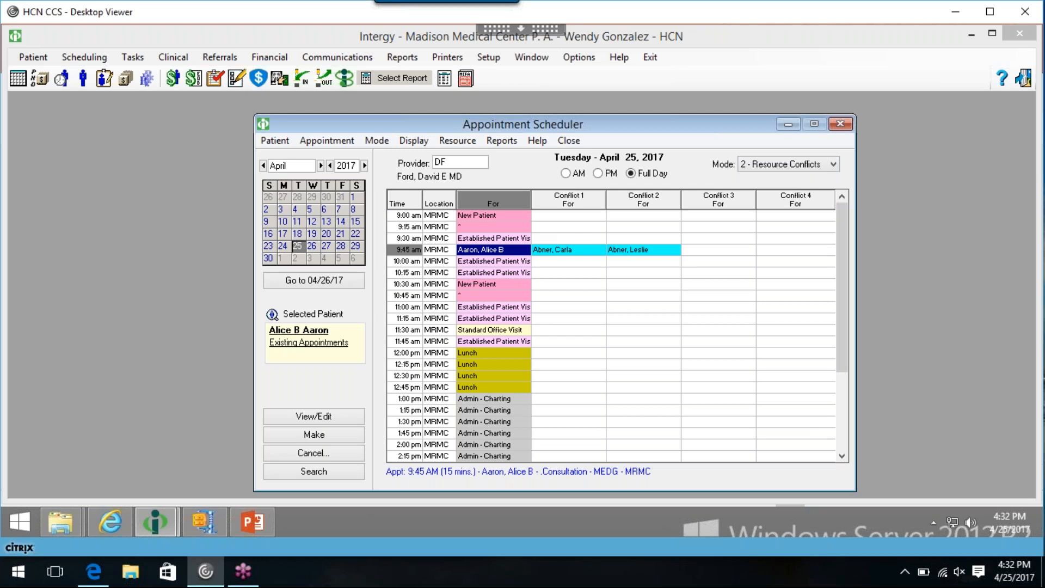
# - Review the scheduler's display options and the viewing mode commands, leaving the Resource Conflicts mode in use
pyautogui.click(412, 140)
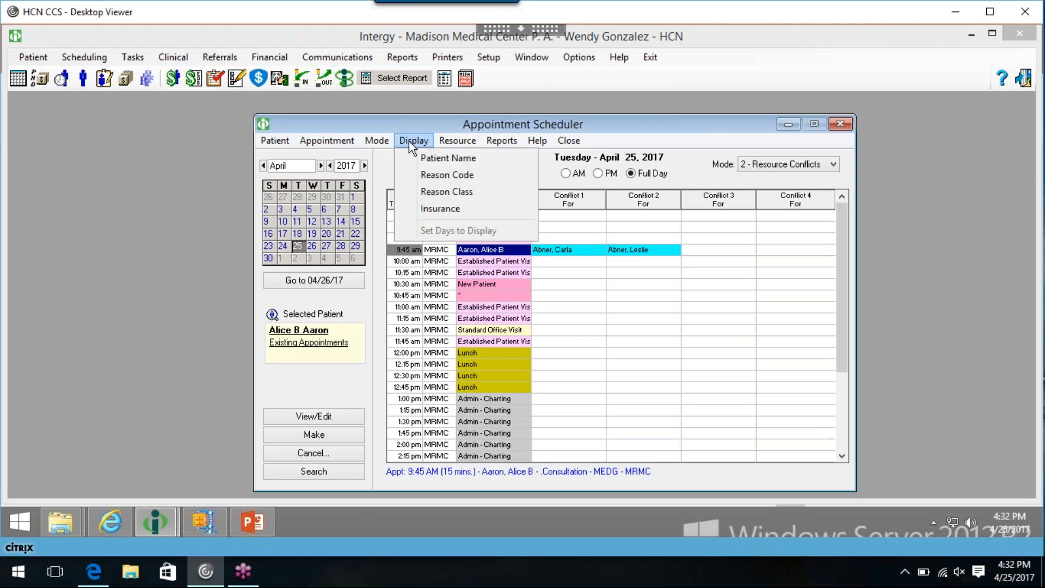
pyautogui.moveTo(379, 139)
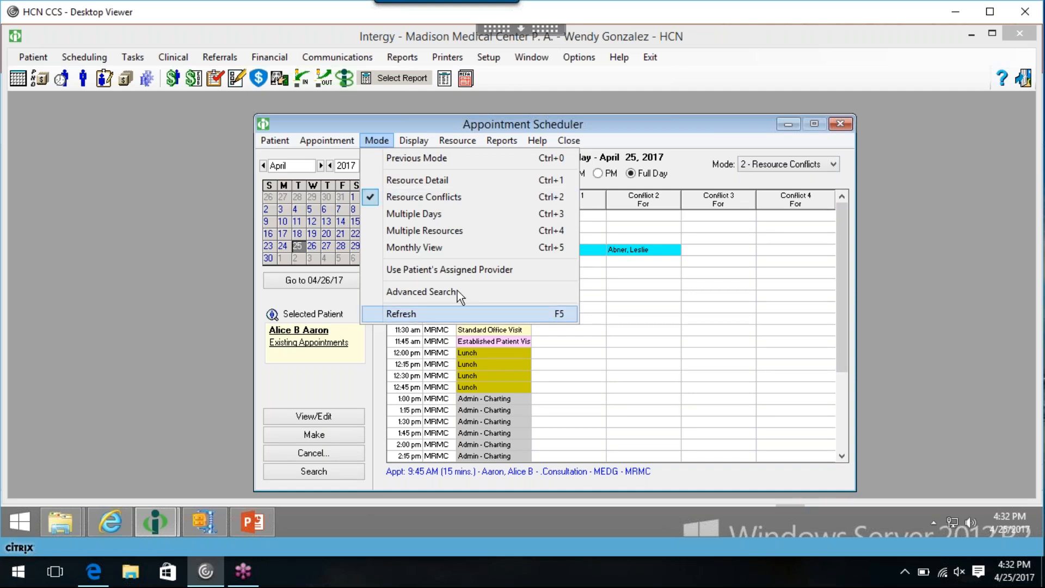
pyautogui.click(615, 124)
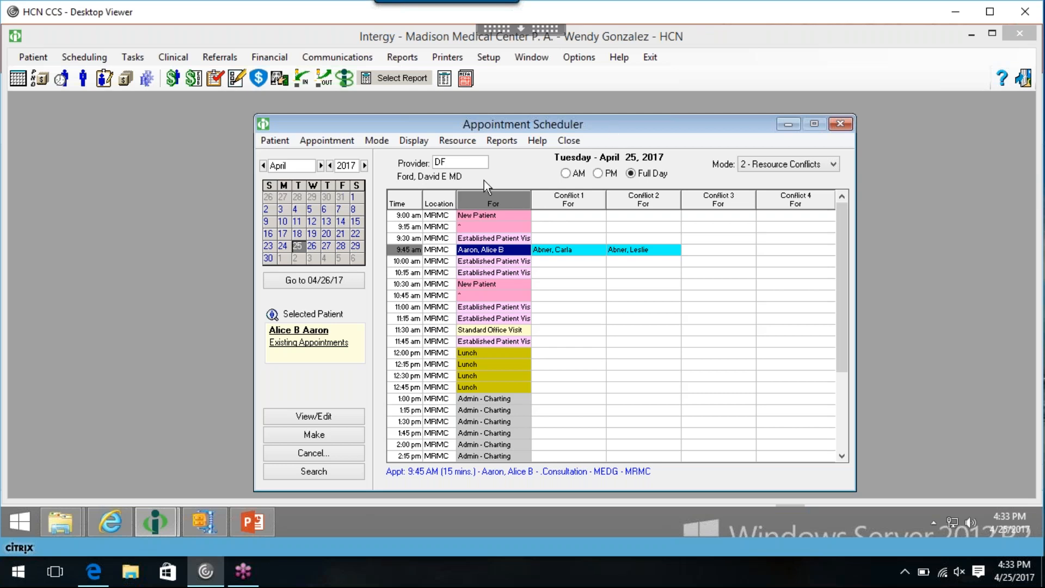
# - Select the open 10:00 am slot and review the scheduler's provider, room and equipment resource options
pyautogui.click(486, 261)
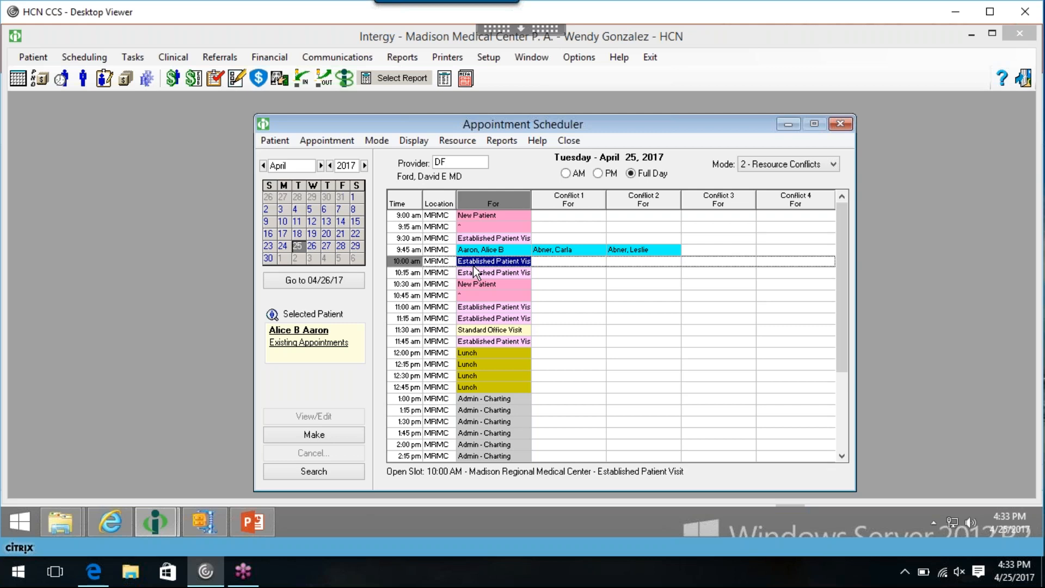
pyautogui.click(412, 141)
pyautogui.moveTo(462, 136)
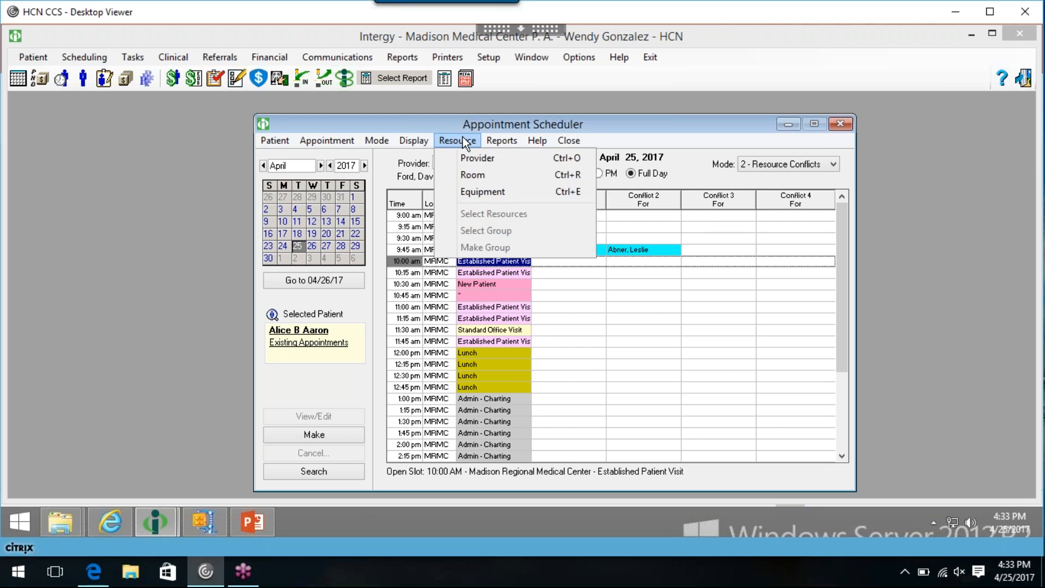
pyautogui.click(482, 160)
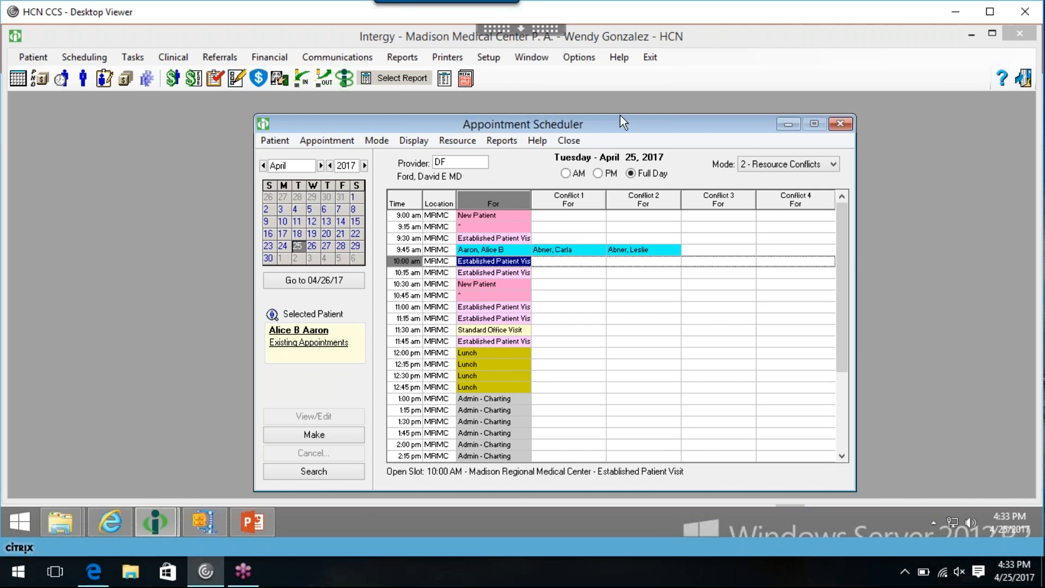
pyautogui.click(462, 145)
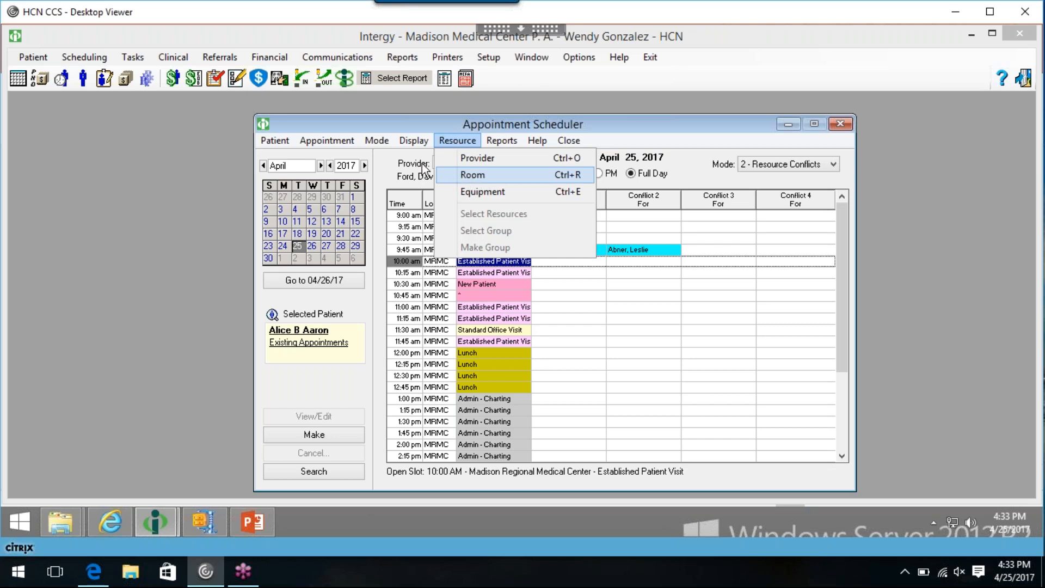
pyautogui.moveTo(367, 144)
pyautogui.click(453, 121)
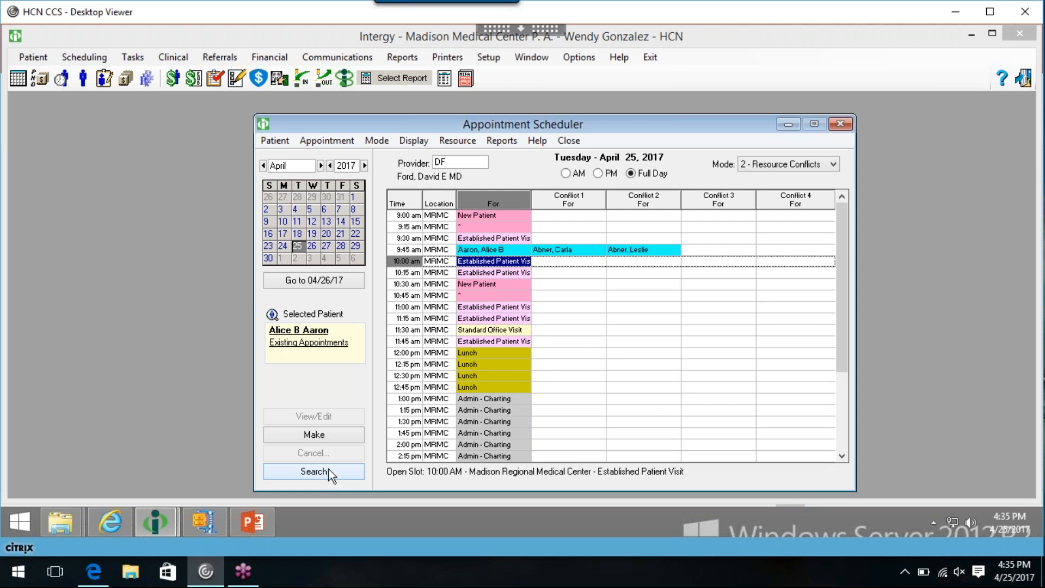
# - Move the schedule forward day by day from April 26 to April 28, 2017
pyautogui.click(311, 246)
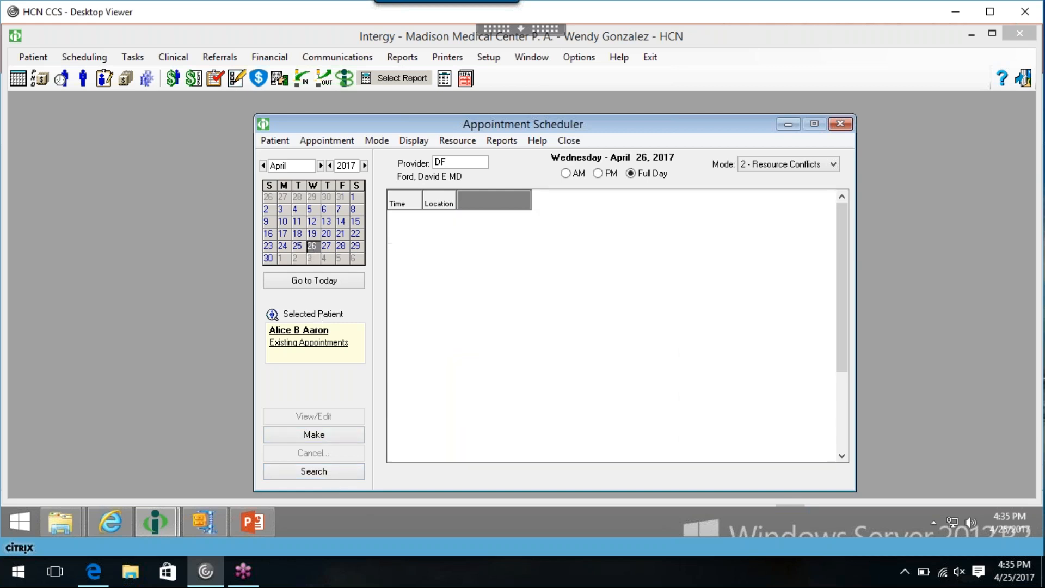
pyautogui.click(326, 247)
pyautogui.click(341, 246)
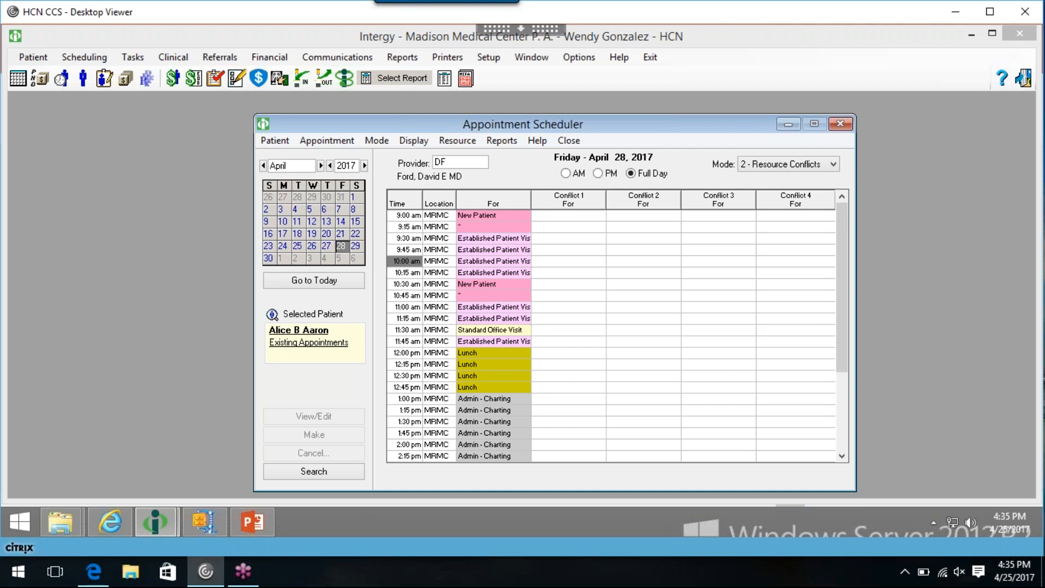
# - Start an appointment search and set its end date to 07/23/2017
pyautogui.click(321, 473)
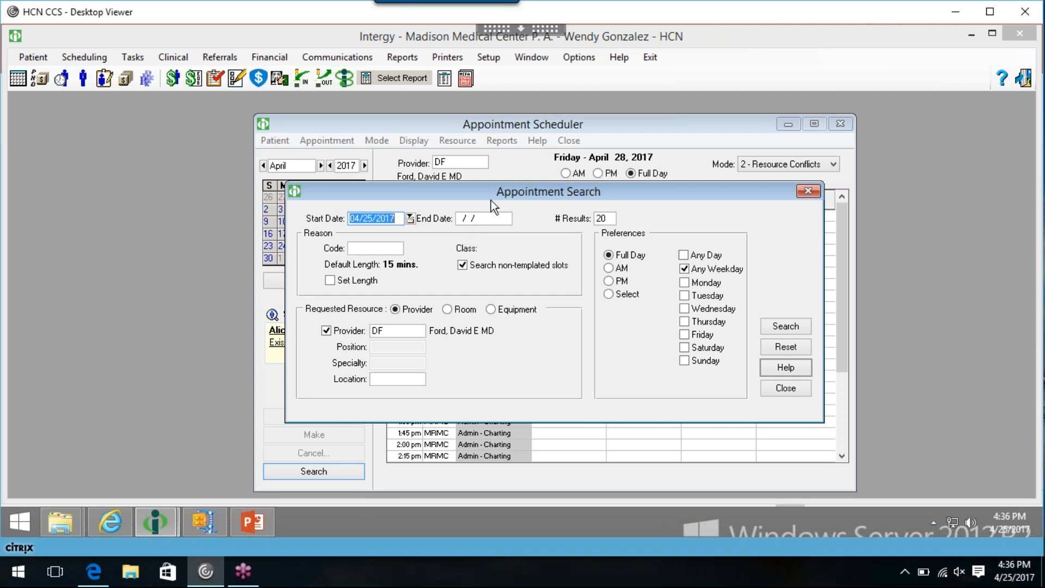
pyautogui.moveTo(491, 200); pyautogui.dragTo(491, 205)
pyautogui.click(498, 223)
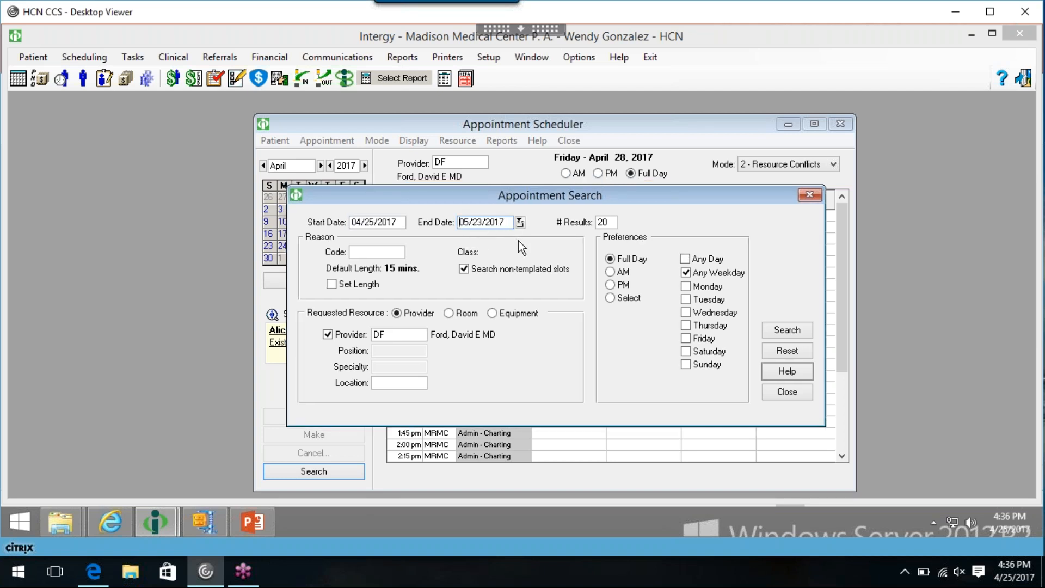
pyautogui.click(519, 222)
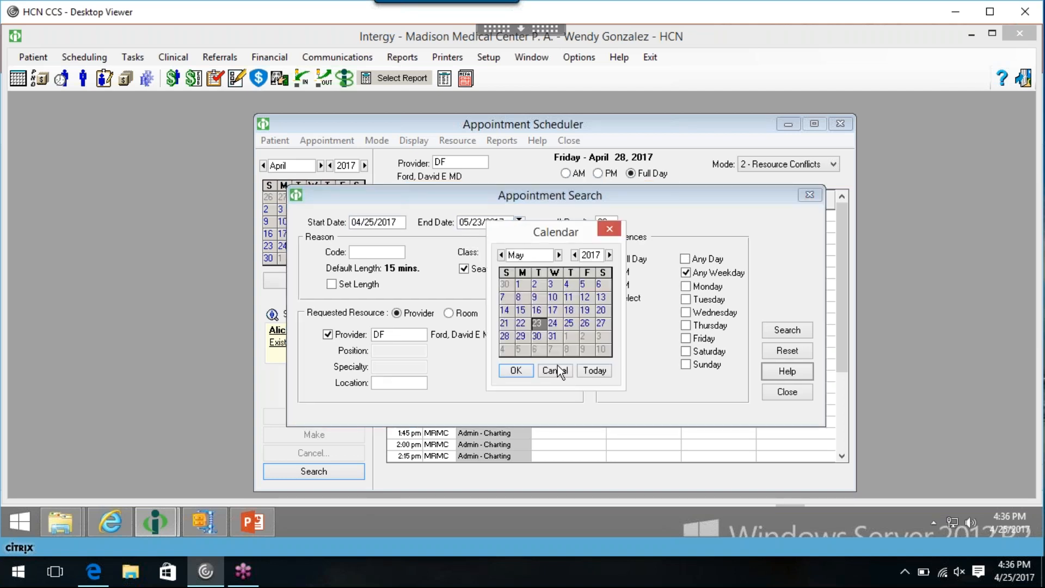
pyautogui.click(559, 256)
pyautogui.click(559, 255)
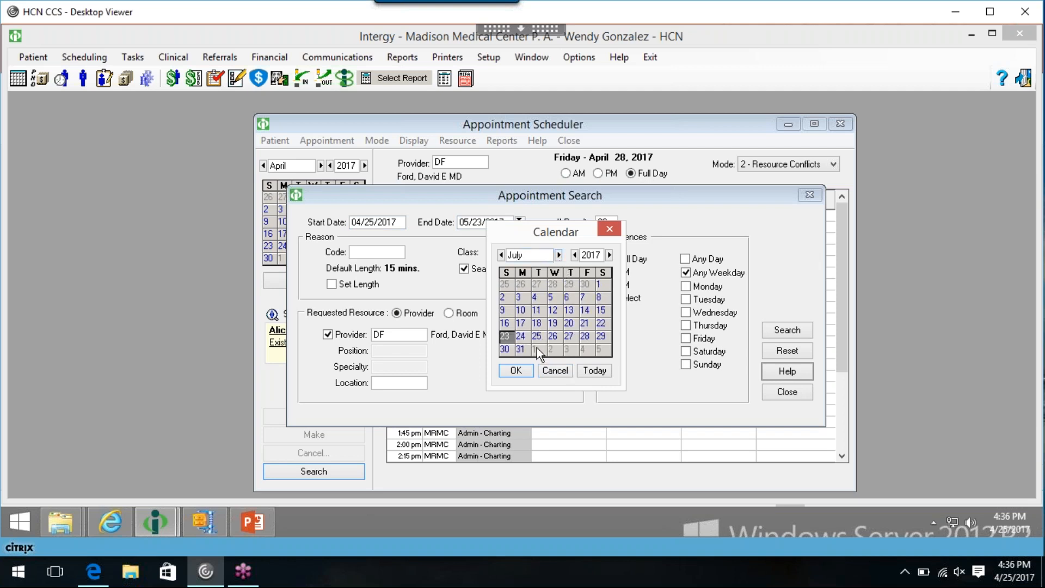
pyautogui.click(516, 371)
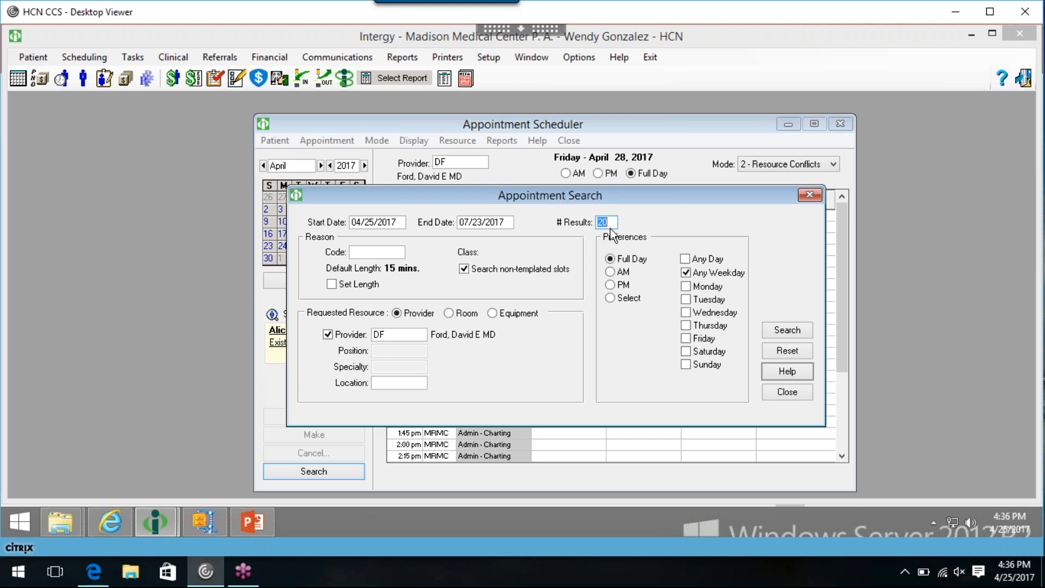
pyautogui.click(377, 252)
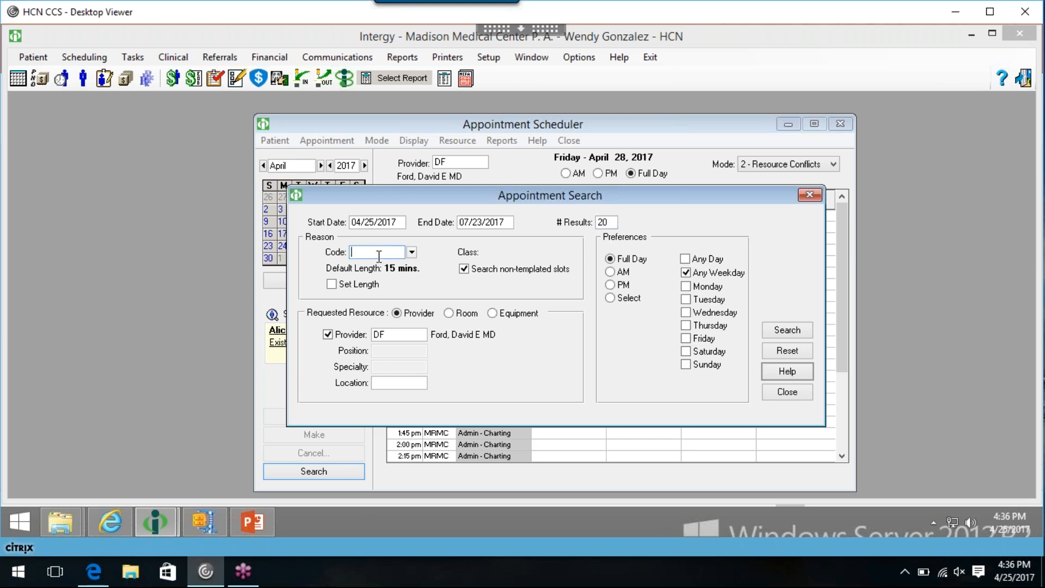
pyautogui.click(411, 253)
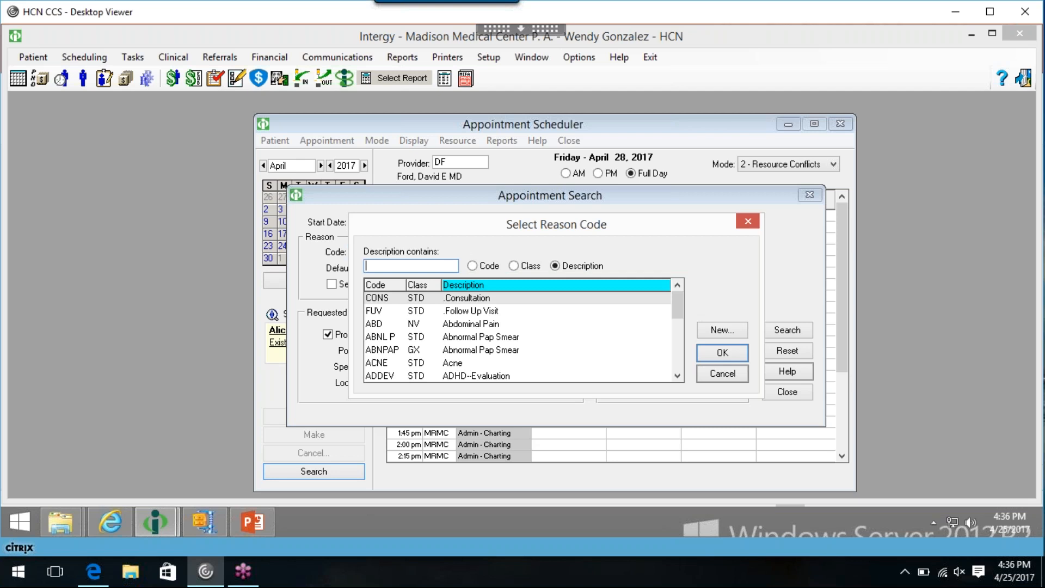
pyautogui.click(722, 373)
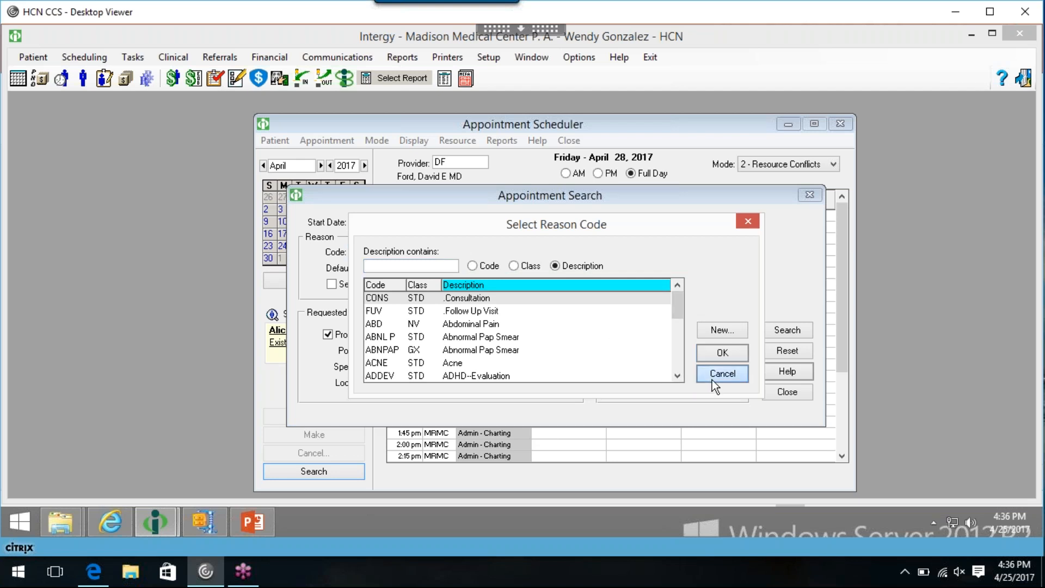
pyautogui.moveTo(719, 284); pyautogui.dragTo(722, 307)
pyautogui.moveTo(722, 307); pyautogui.dragTo(712, 196)
# - Browse the reason codes, filter their descriptions by "fol", and set the search's reason code to FUV (Follow Up Visit)
pyautogui.click(424, 251)
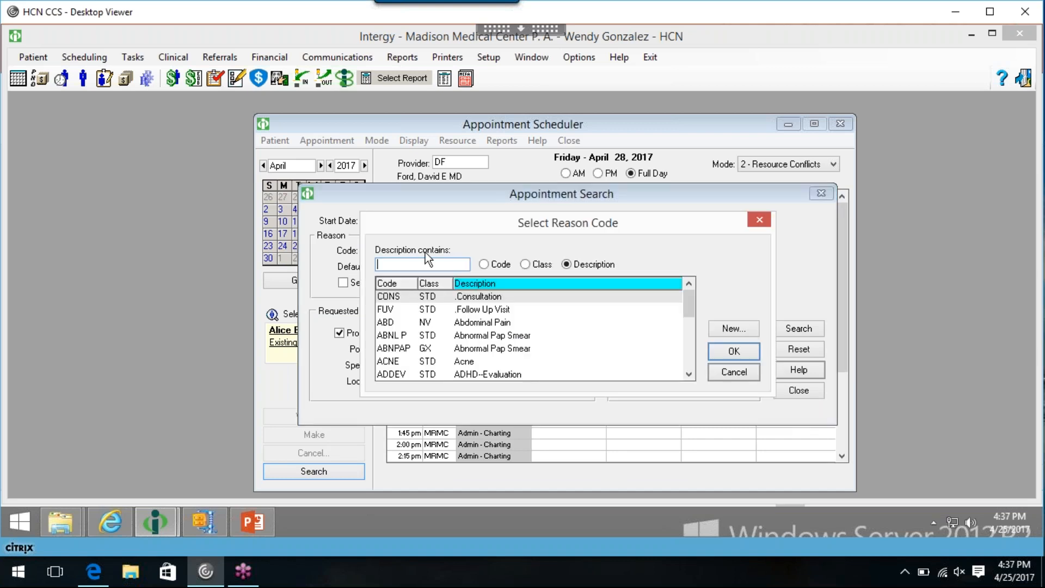
pyautogui.click(689, 373)
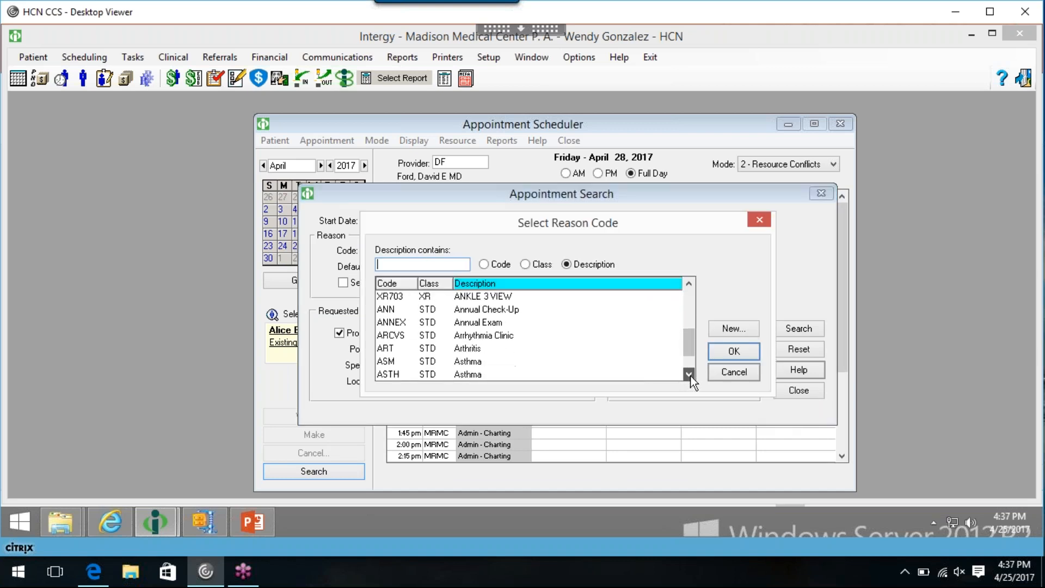
pyautogui.moveTo(689, 374); pyautogui.dragTo(690, 375)
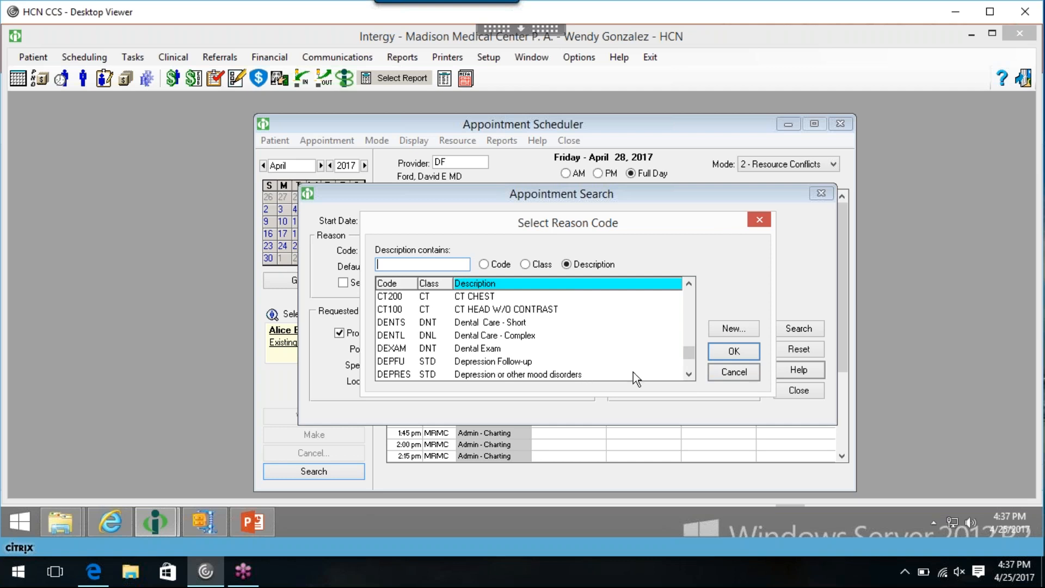
pyautogui.moveTo(690, 380); pyautogui.dragTo(690, 376)
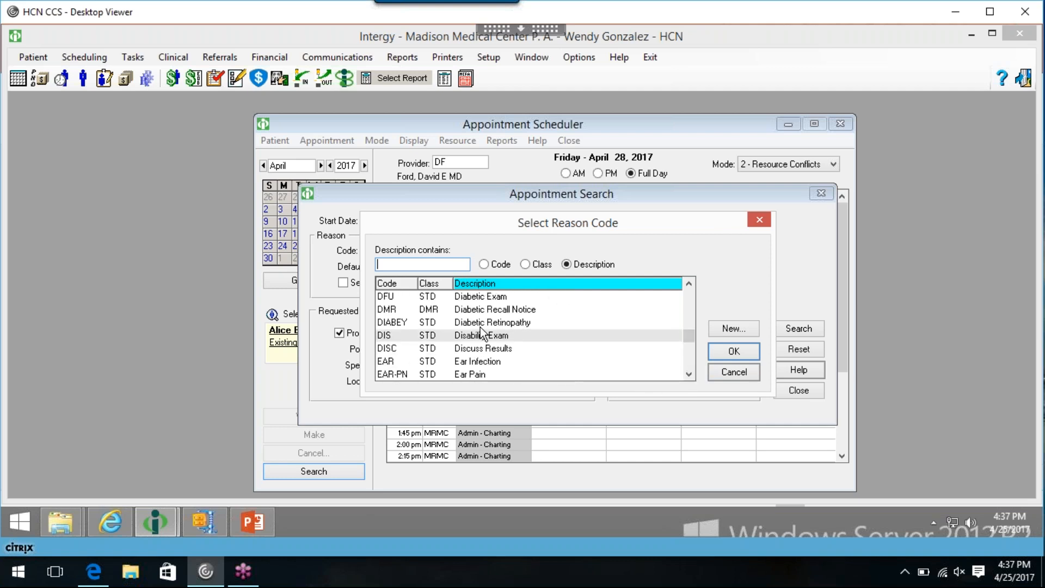
pyautogui.write('fol')
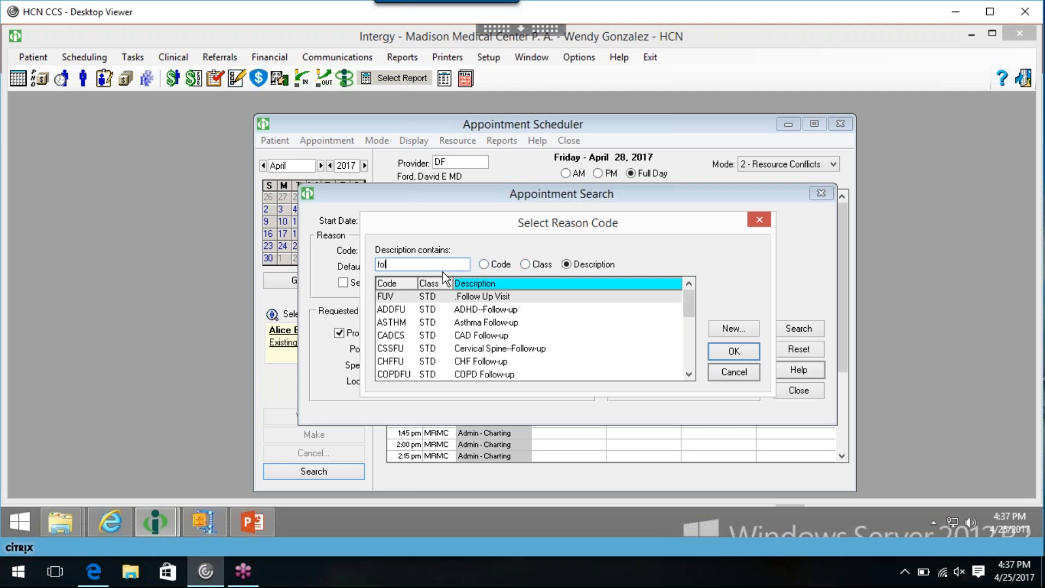
pyautogui.doubleClick(460, 296)
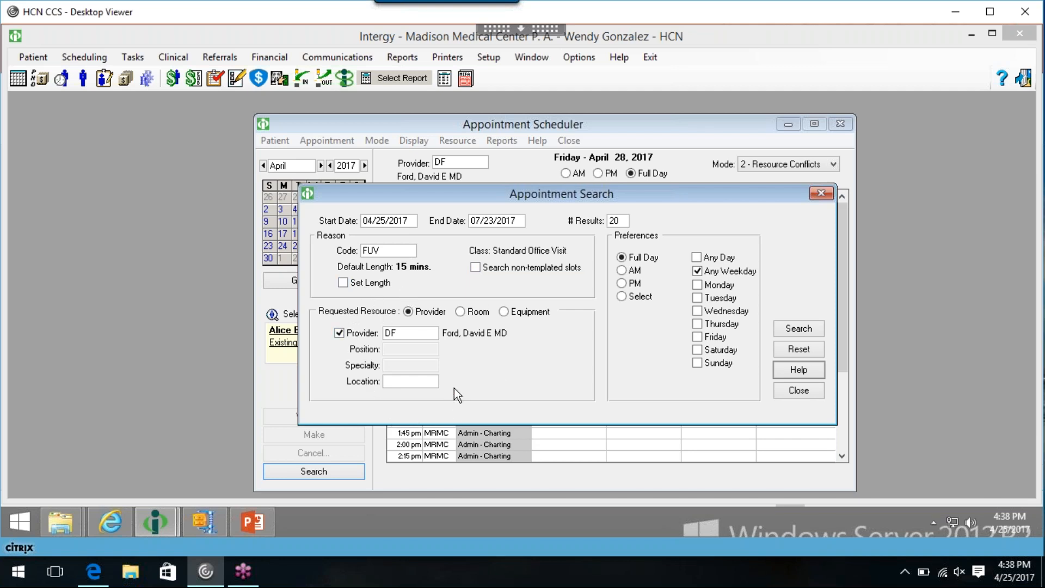
# - Set the search's location to MRMC (Madison Regional Medical Center)
pyautogui.click(415, 332)
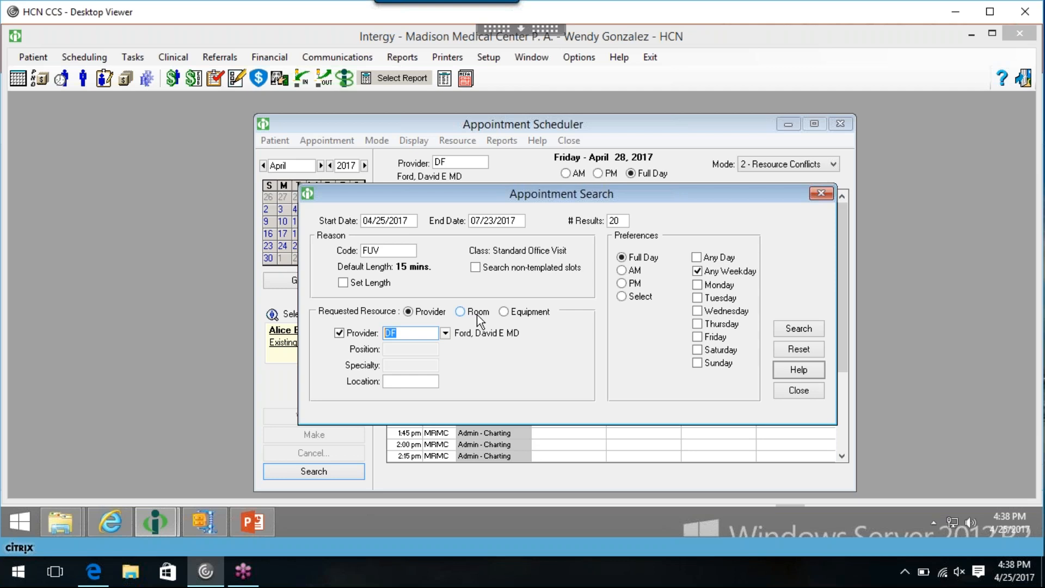
pyautogui.click(410, 381)
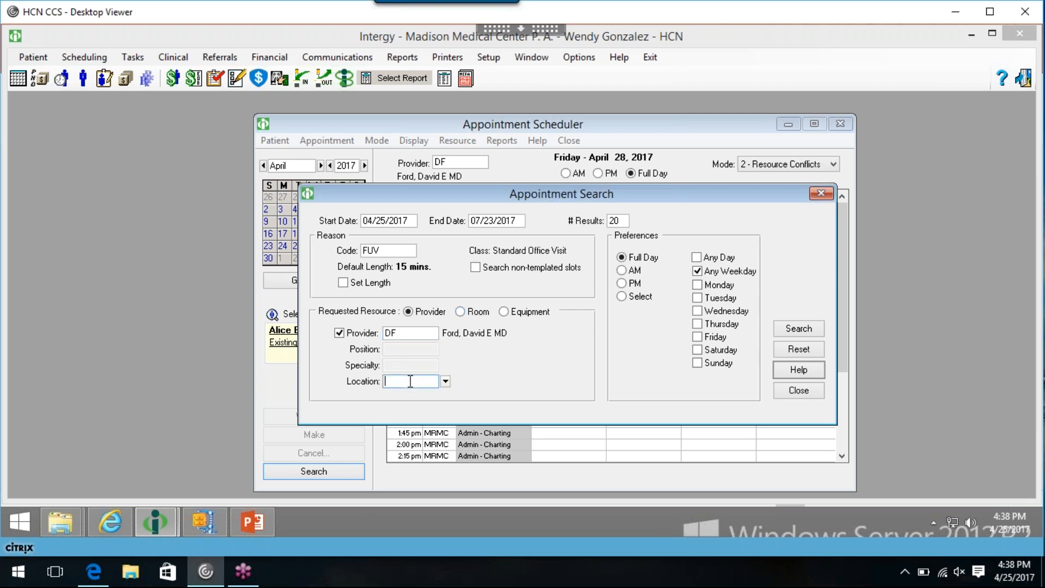
pyautogui.click(445, 382)
pyautogui.click(400, 336)
pyautogui.doubleClick(399, 336)
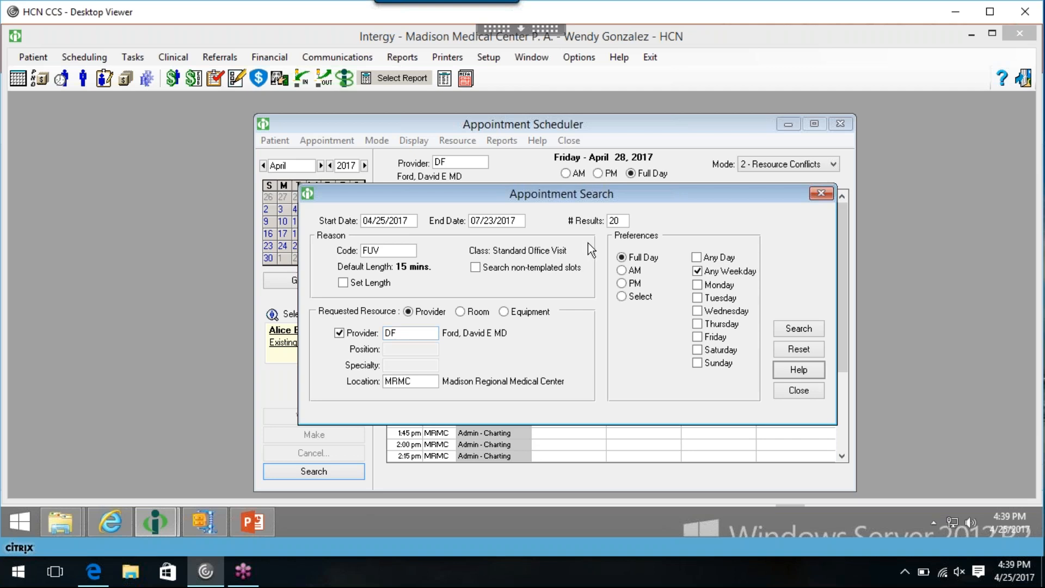
# - Try the PM and custom time range preferences for the search, and restore Full Day
pyautogui.click(621, 284)
pyautogui.click(622, 297)
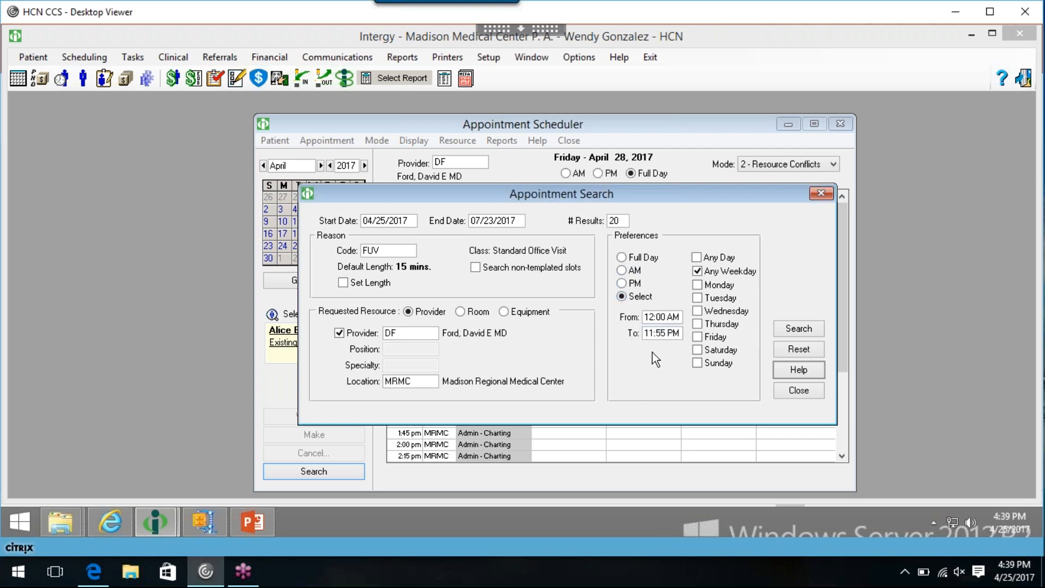
pyautogui.click(622, 258)
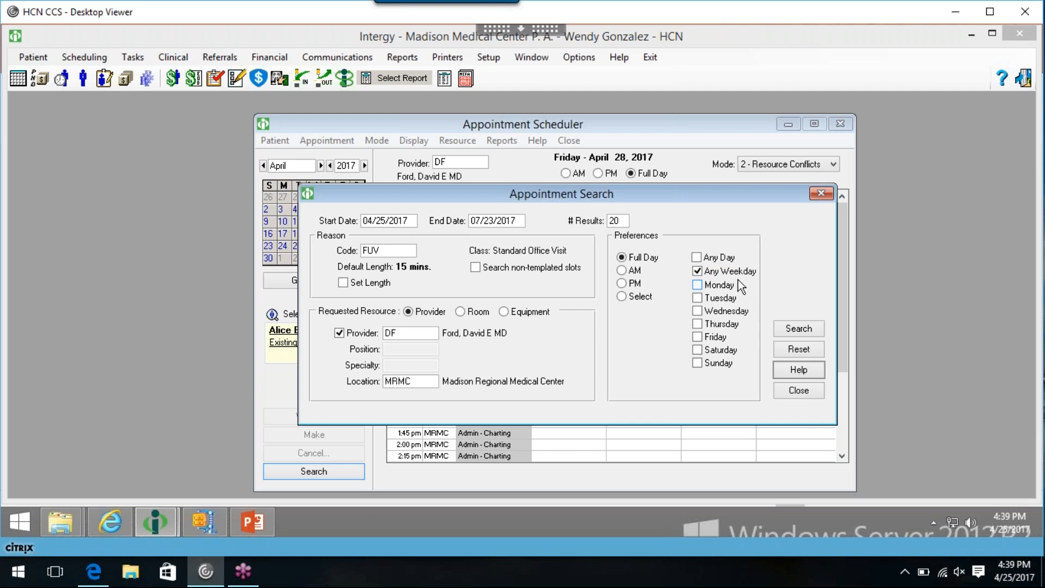
# - Set the search's day preference to Any Day and run the appointment search
pyautogui.click(698, 258)
pyautogui.click(697, 271)
pyautogui.click(814, 328)
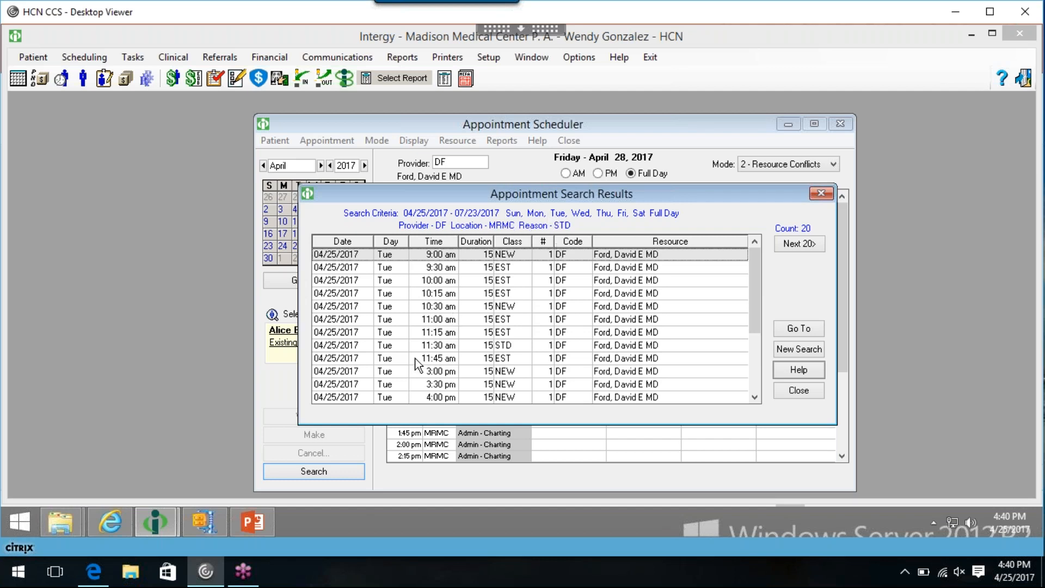
# - Look through the search results, loading further batches of 20 slots and highlighting the 04/28/2017 10:15 am slot
pyautogui.click(754, 397)
pyautogui.click(754, 398)
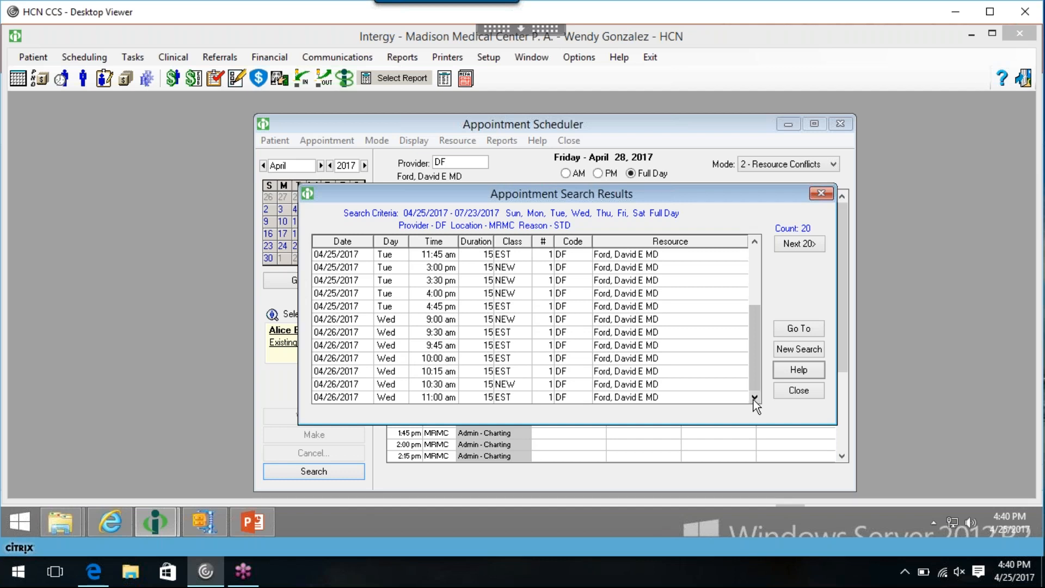
pyautogui.click(620, 371)
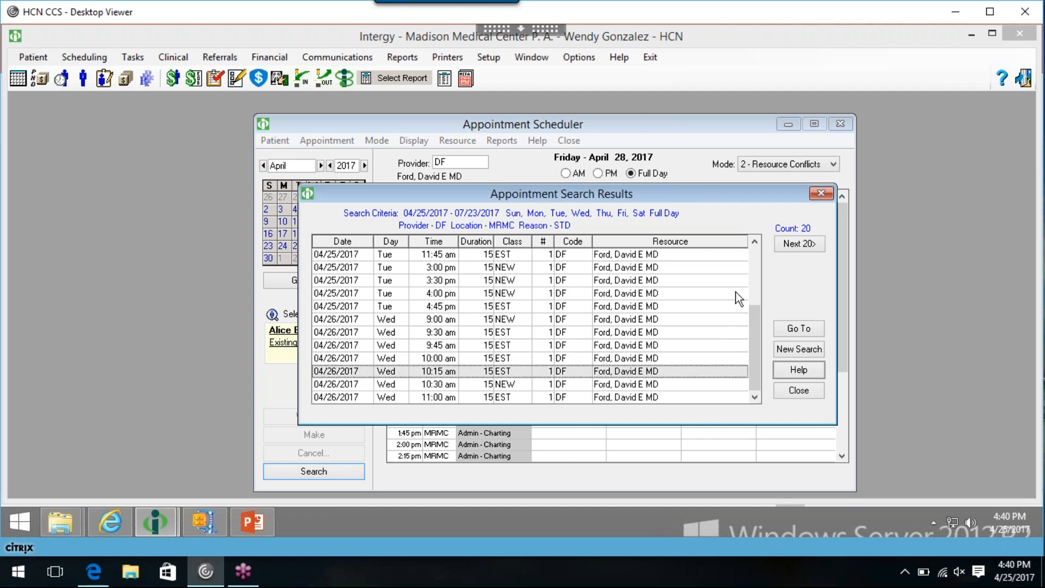
pyautogui.click(799, 244)
pyautogui.click(798, 244)
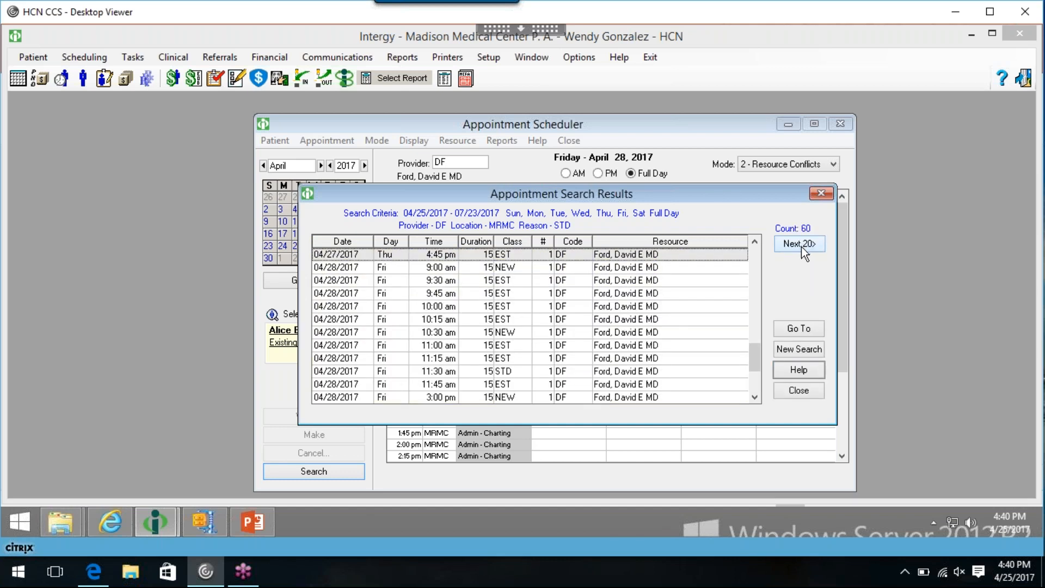
pyautogui.click(345, 321)
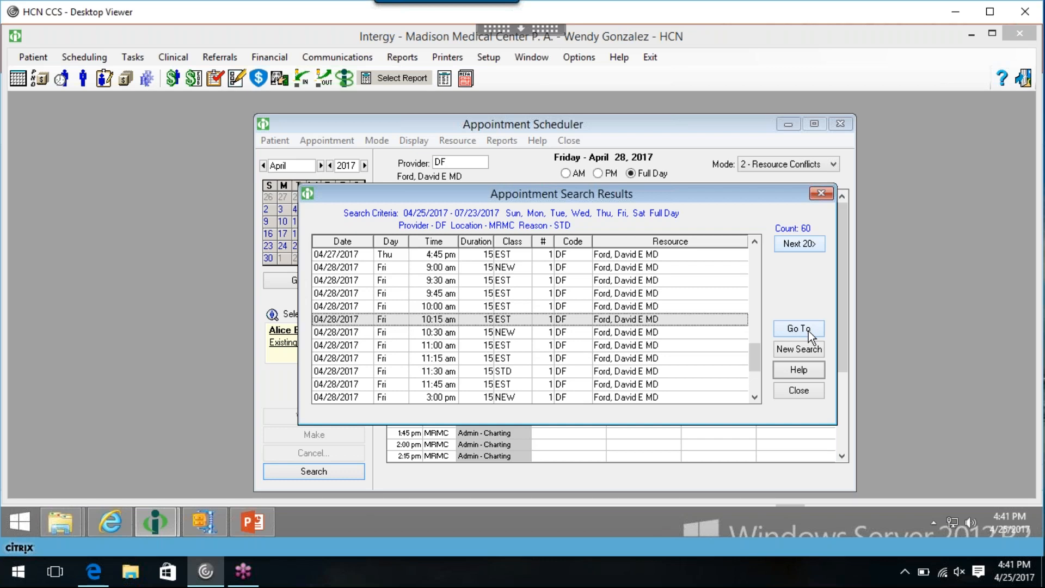
pyautogui.click(810, 244)
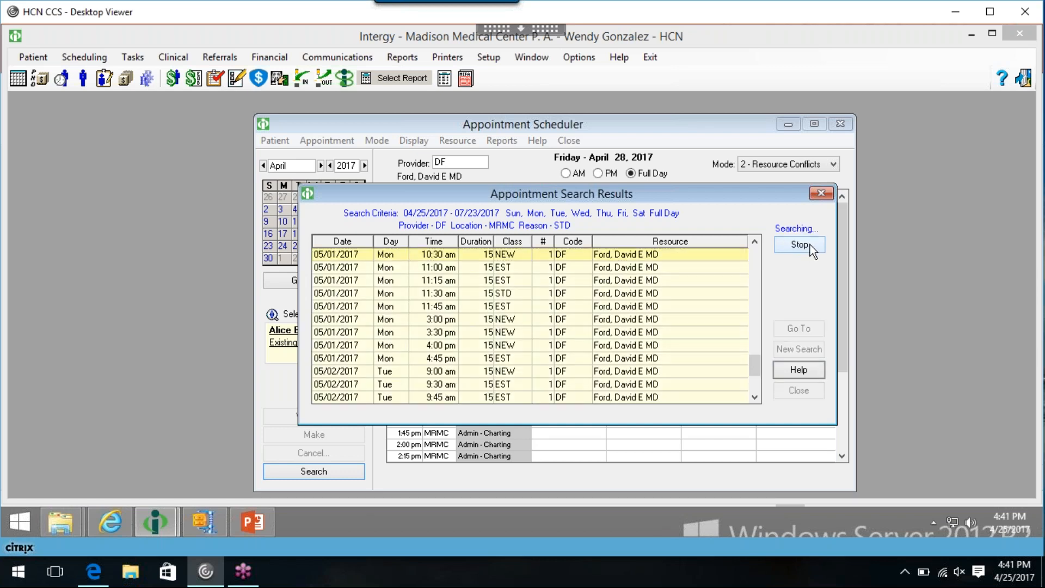
# - Stop the running slot search and go to the 05/09/2017 11:00 am result in the schedule
pyautogui.click(811, 244)
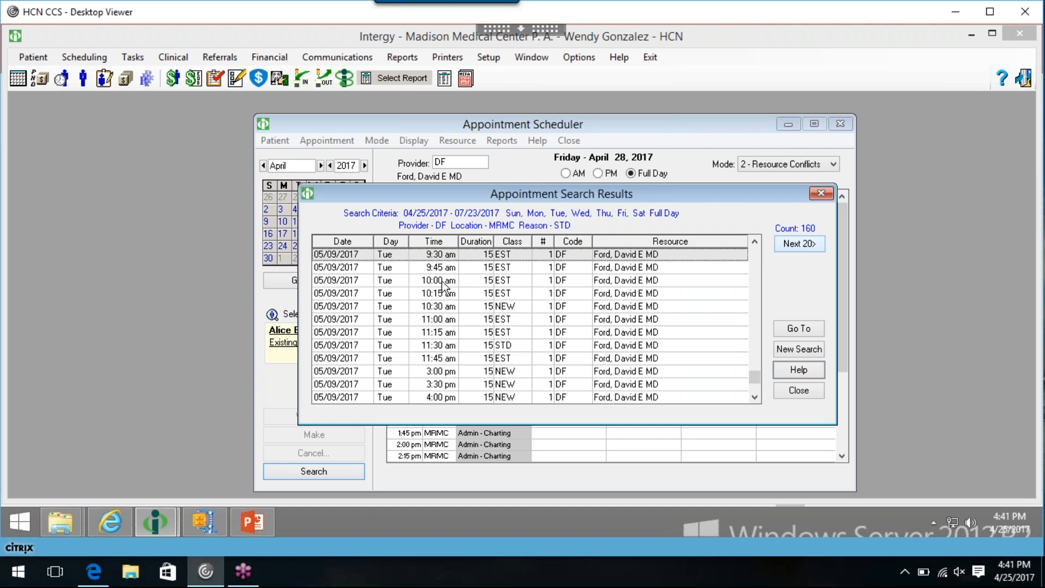
pyautogui.click(339, 321)
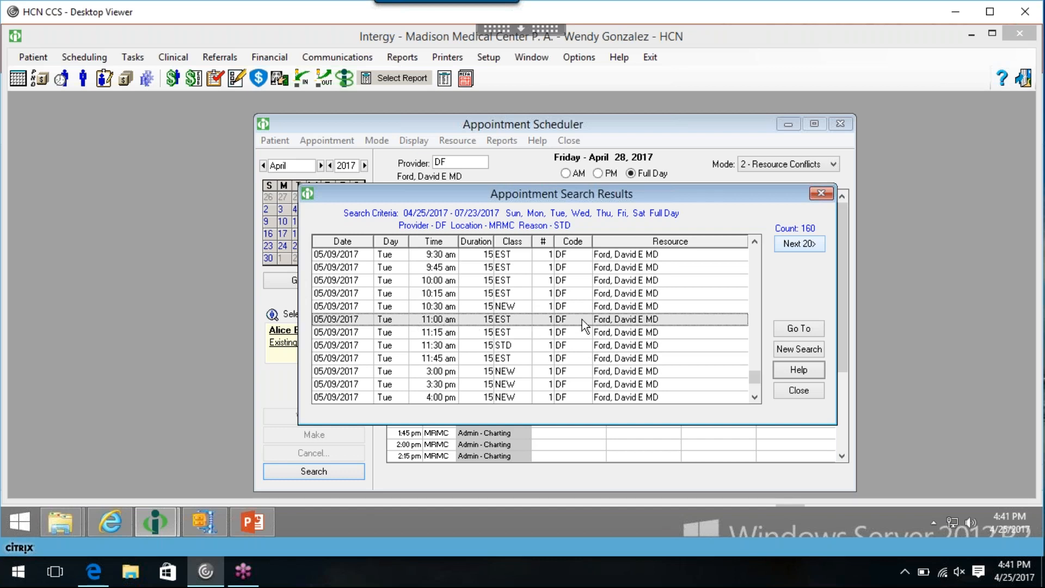
pyautogui.click(810, 332)
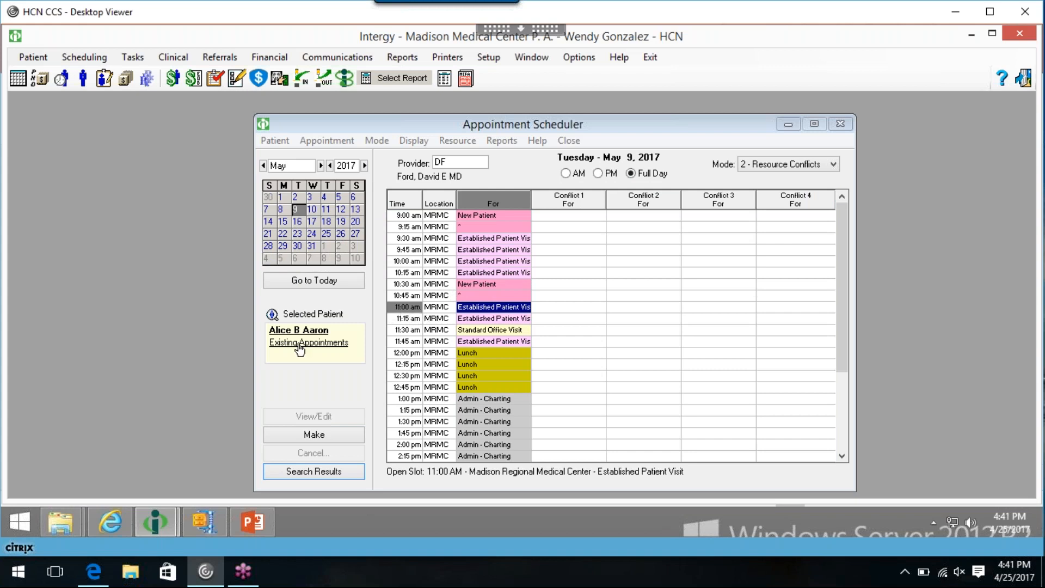
# - Start an appointment for the selected patient in the 11:00 am slot on May 9, and close it without saving
pyautogui.doubleClick(414, 308)
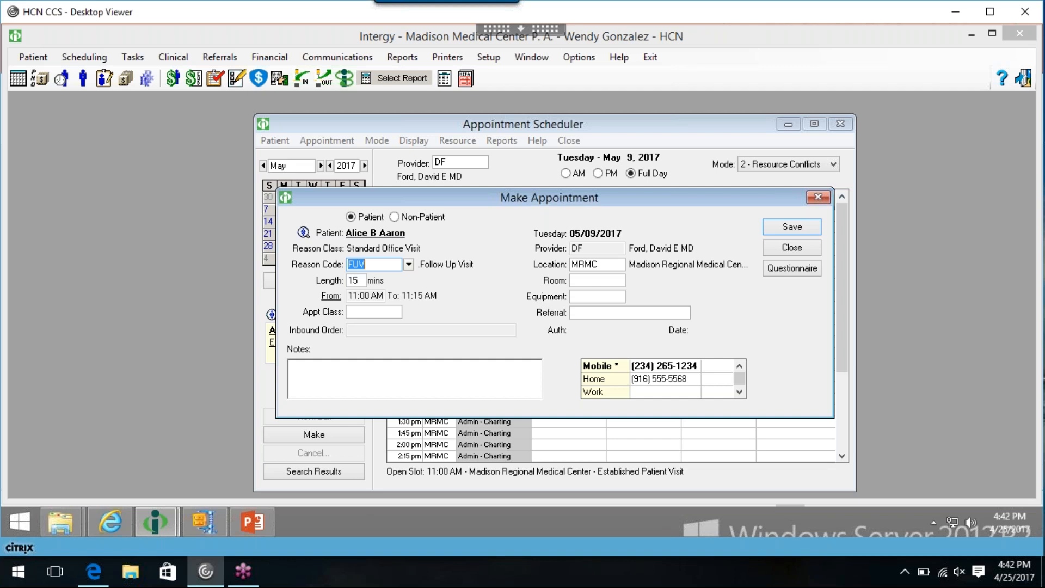
pyautogui.click(801, 253)
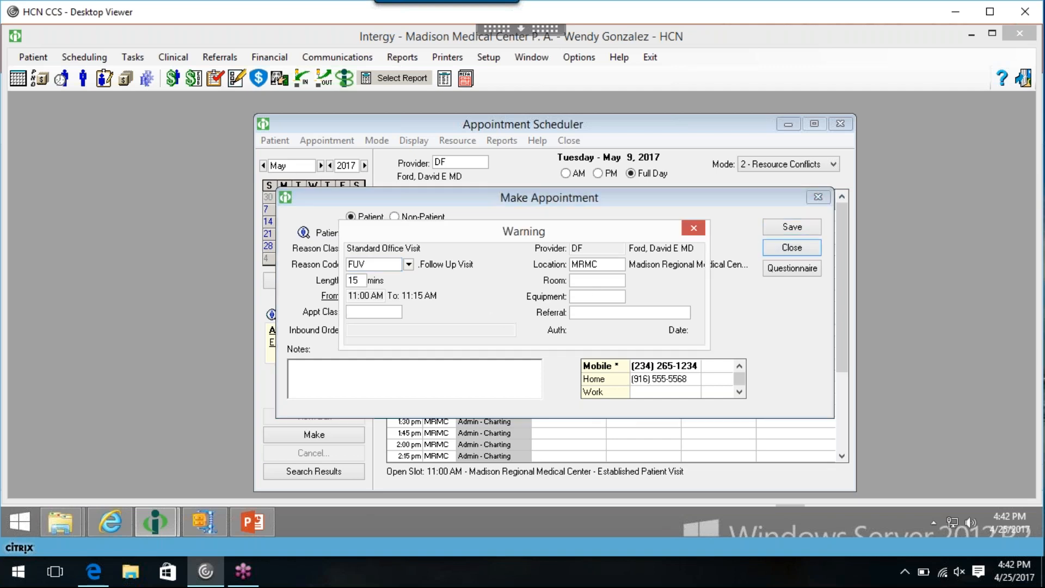
pyautogui.click(612, 321)
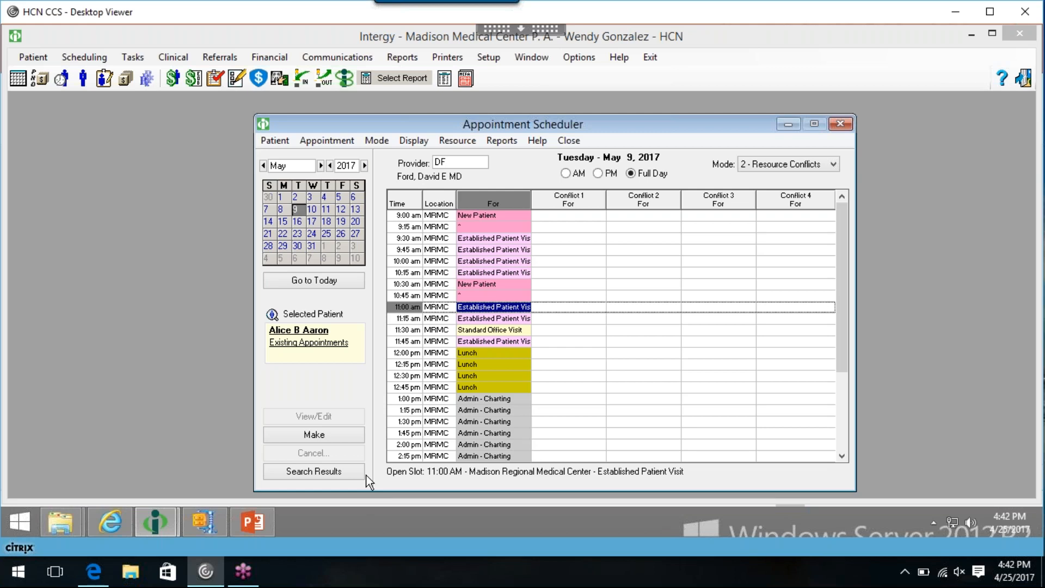
# - Reopen the search results, load two more batches of 20 slots, and go to the 05/12/2017 10:30 am slot
pyautogui.click(328, 474)
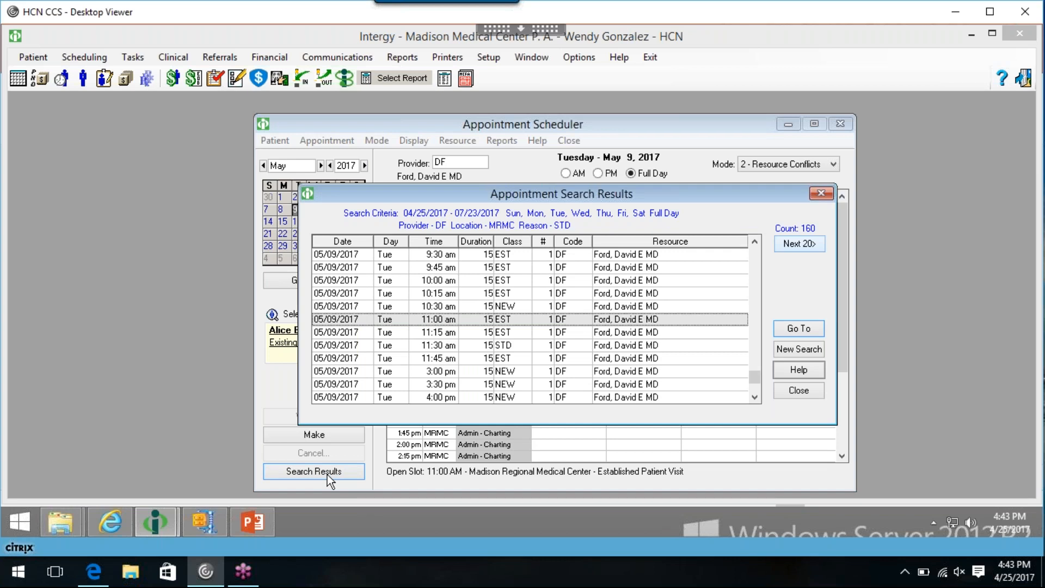
pyautogui.click(816, 247)
pyautogui.click(816, 246)
pyautogui.click(330, 334)
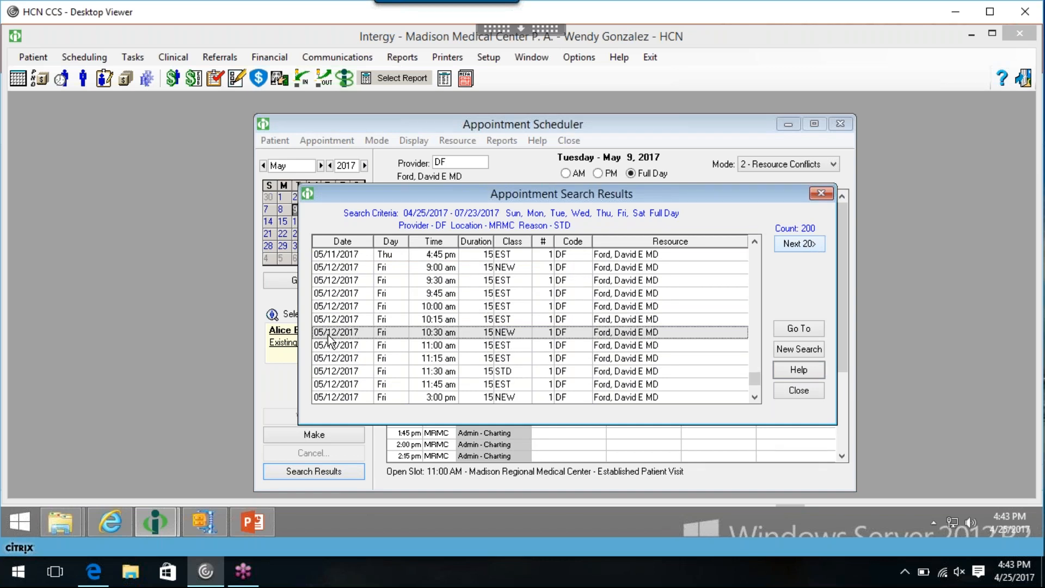
pyautogui.click(779, 330)
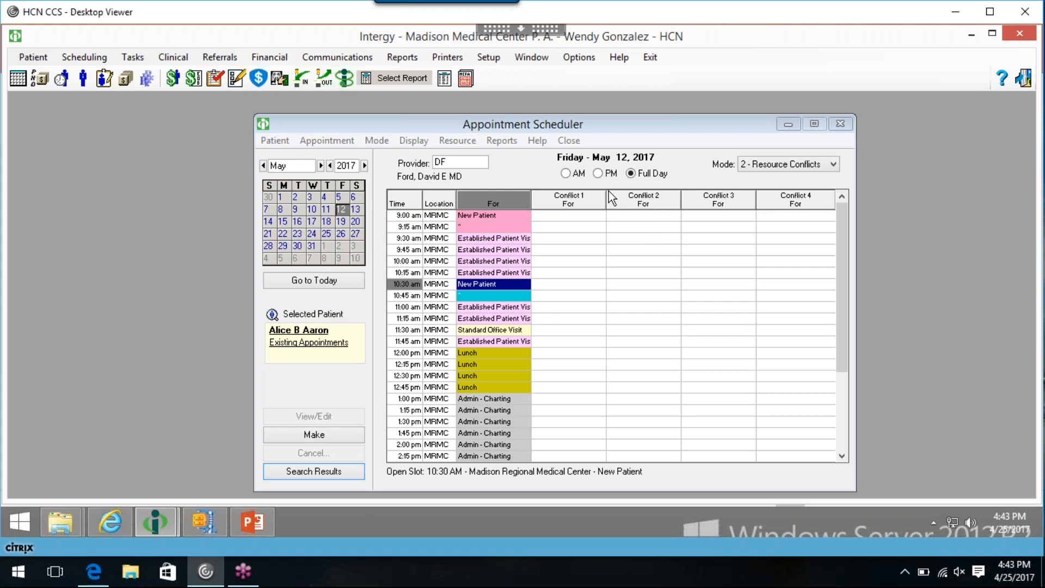
pyautogui.click(413, 284)
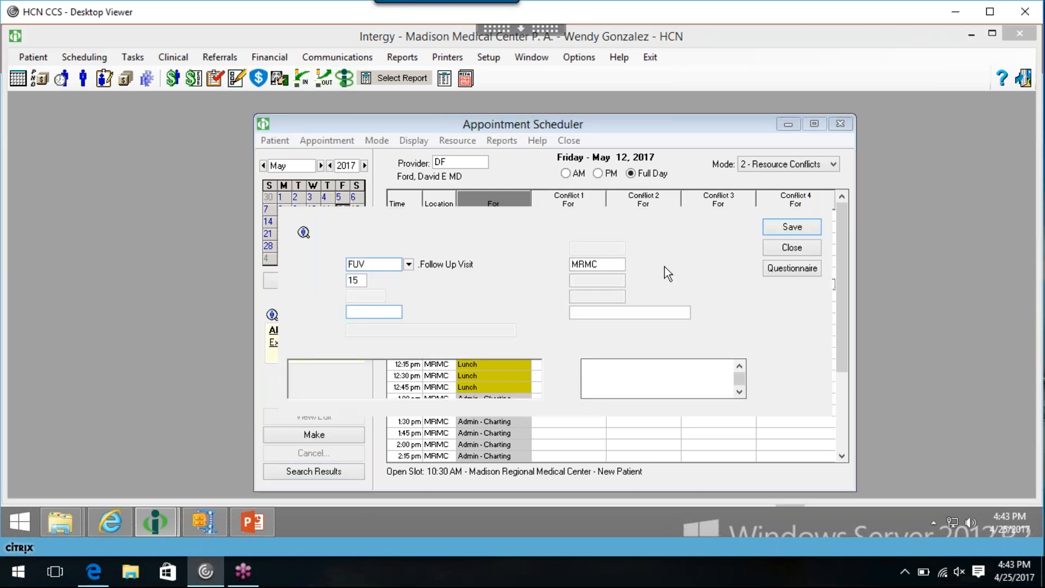
pyautogui.click(791, 251)
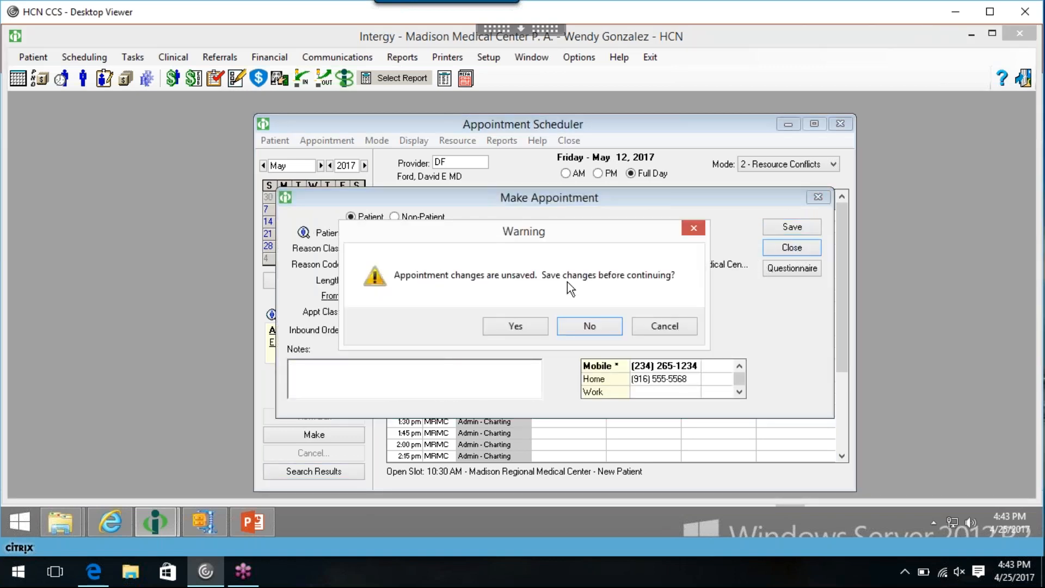
pyautogui.click(587, 322)
# - Book the selected patient into the 10:00 am slot on May 12, 2017, with the Follow Up Visit reason code, and save
pyautogui.doubleClick(413, 259)
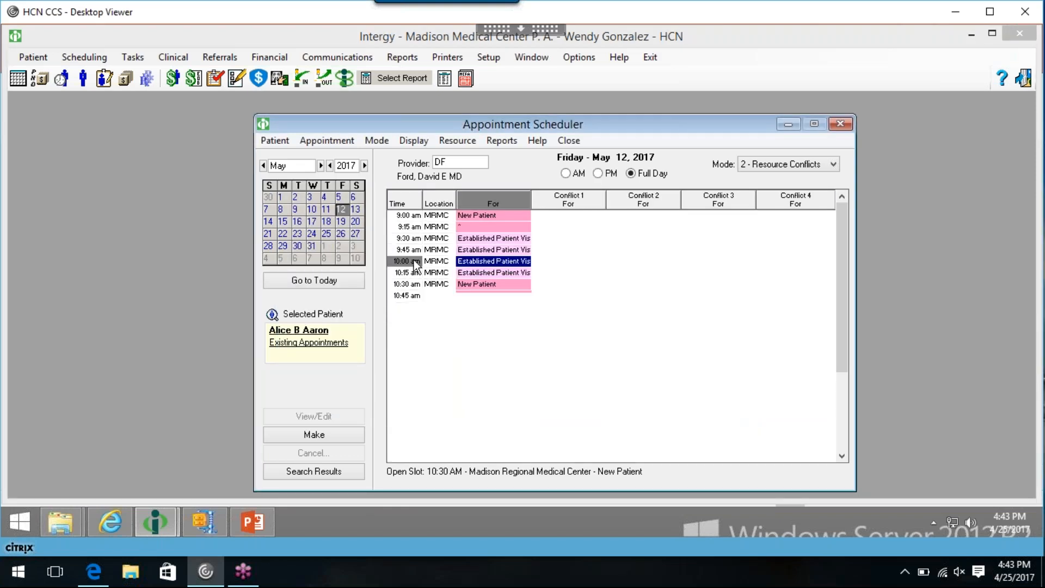
pyautogui.click(788, 229)
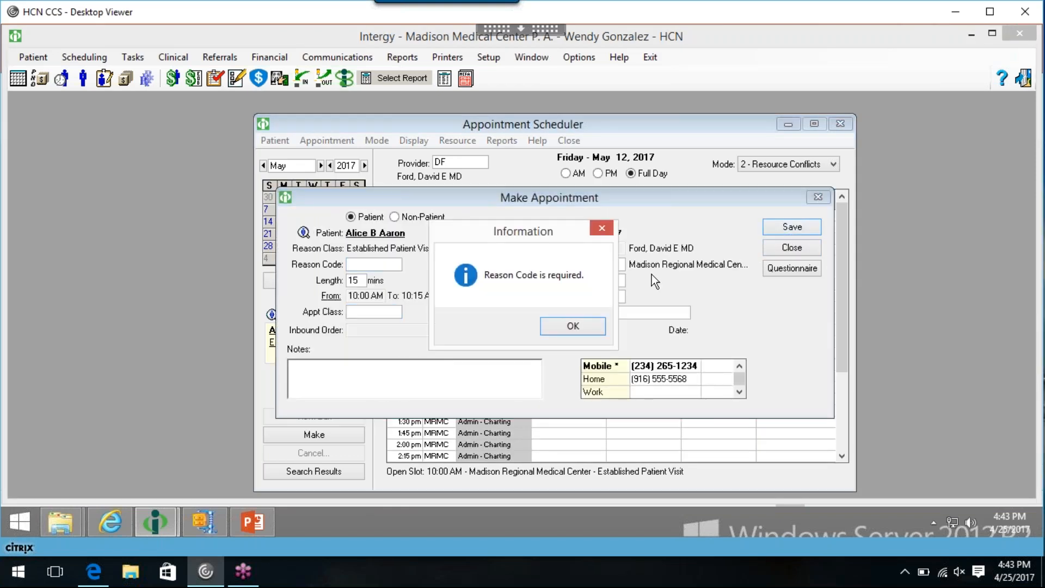
pyautogui.click(586, 322)
pyautogui.click(409, 265)
pyautogui.doubleClick(448, 309)
pyautogui.click(779, 228)
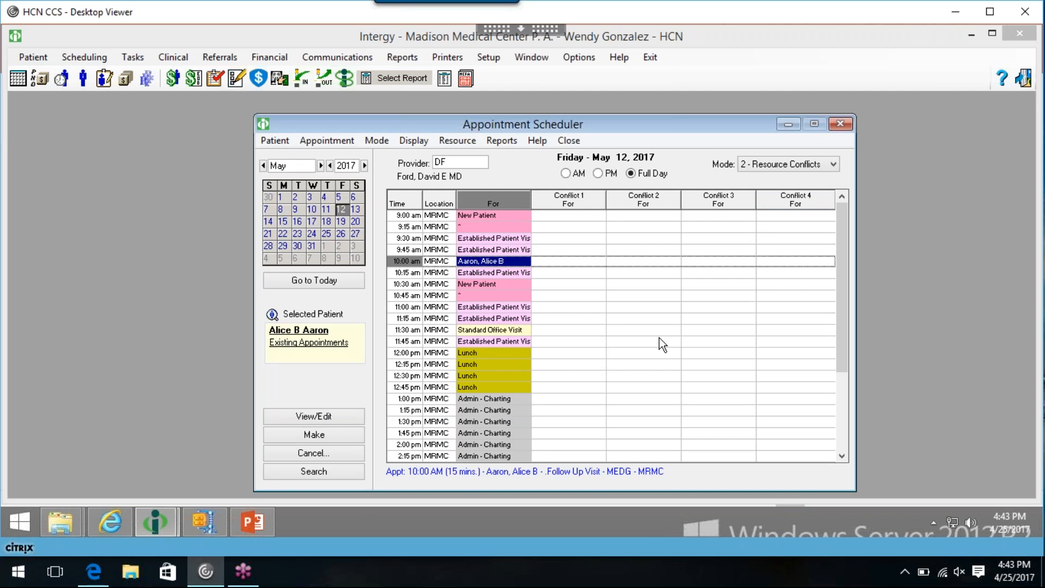
# - Open the appointment search form and close it, accepting the loss of the search results
pyautogui.click(341, 476)
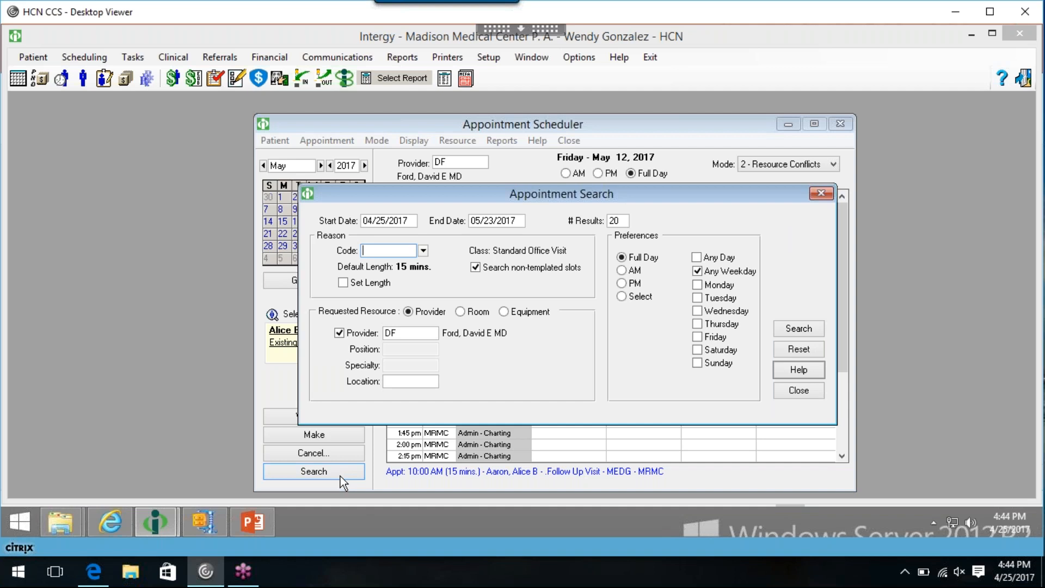
pyautogui.click(799, 390)
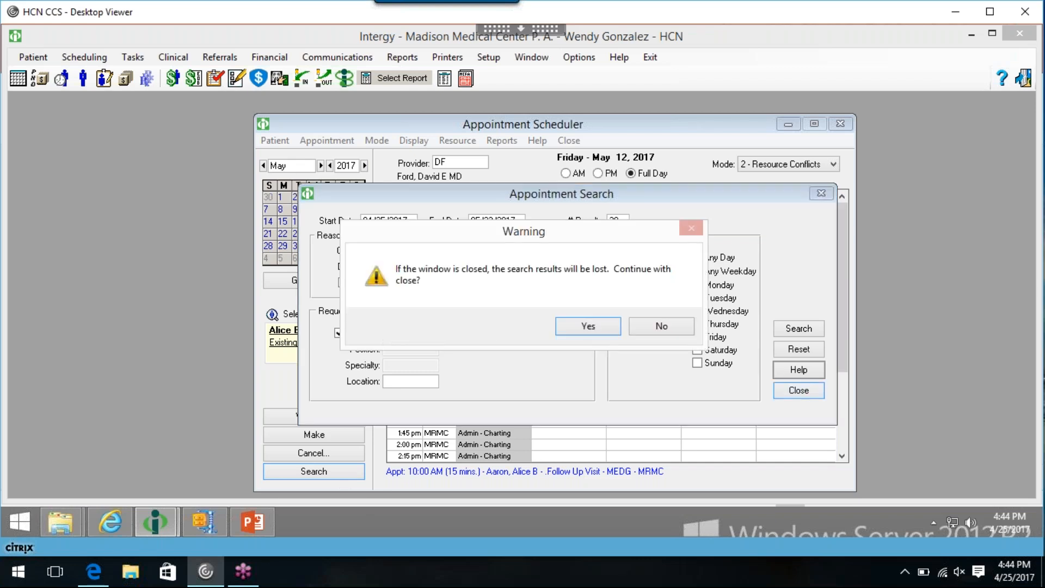
pyautogui.click(683, 324)
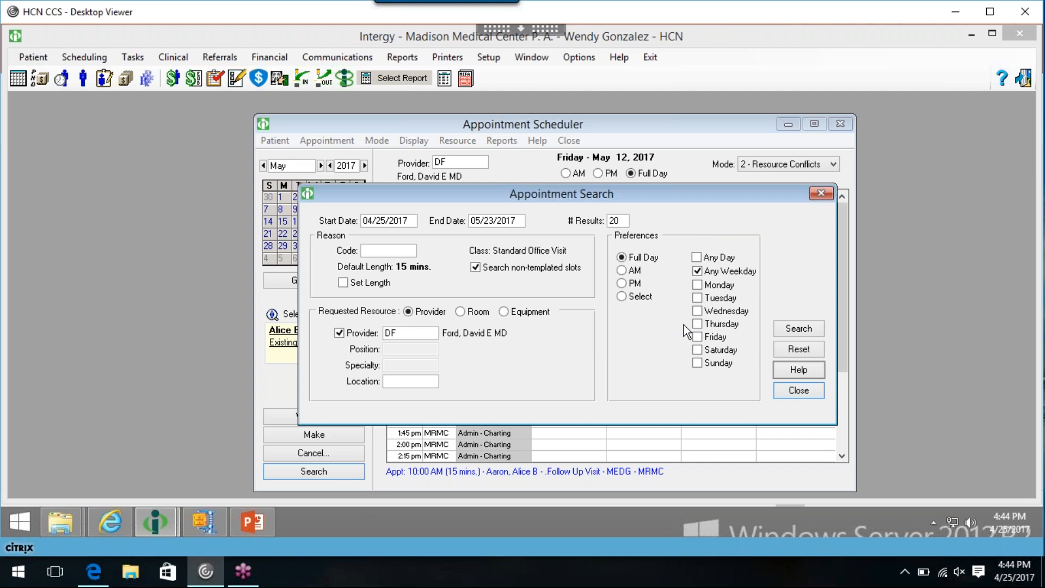
pyautogui.click(799, 390)
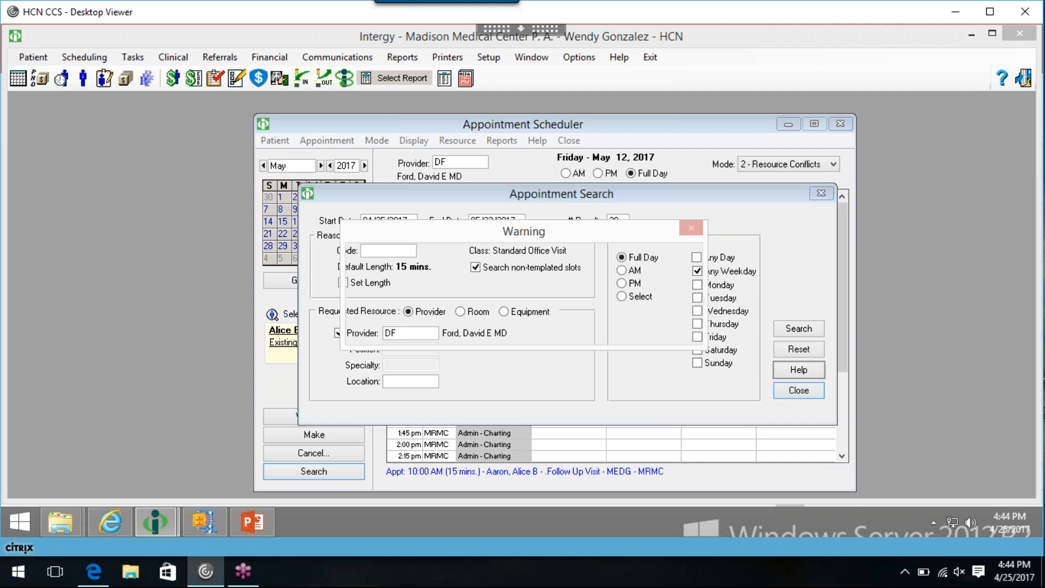
pyautogui.click(598, 329)
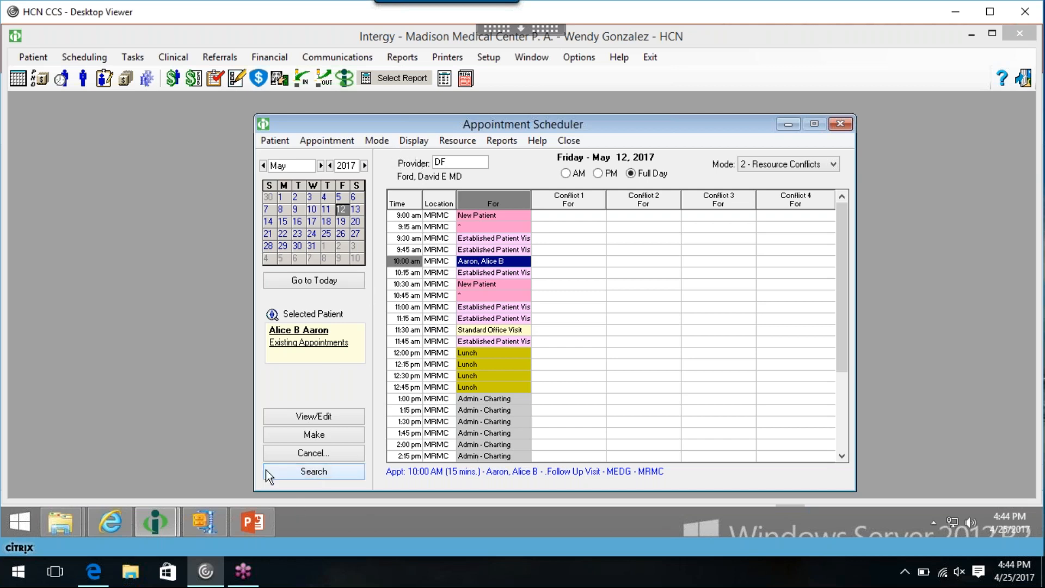
# - Switch the scheduler's search to Advanced Search mode and open the Advanced Appointment Search form
pyautogui.click(418, 140)
pyautogui.moveTo(368, 137)
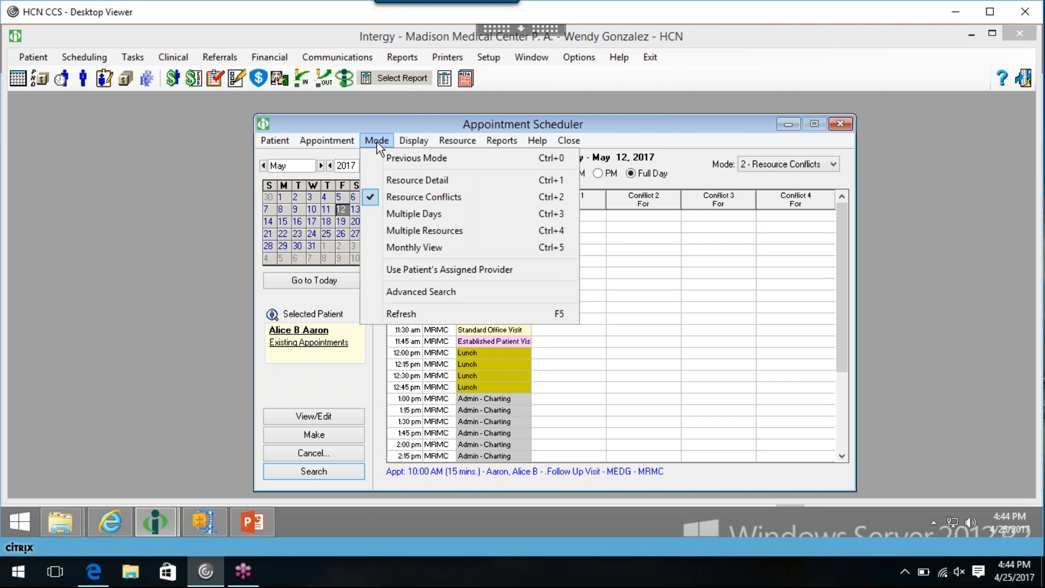
pyautogui.click(437, 296)
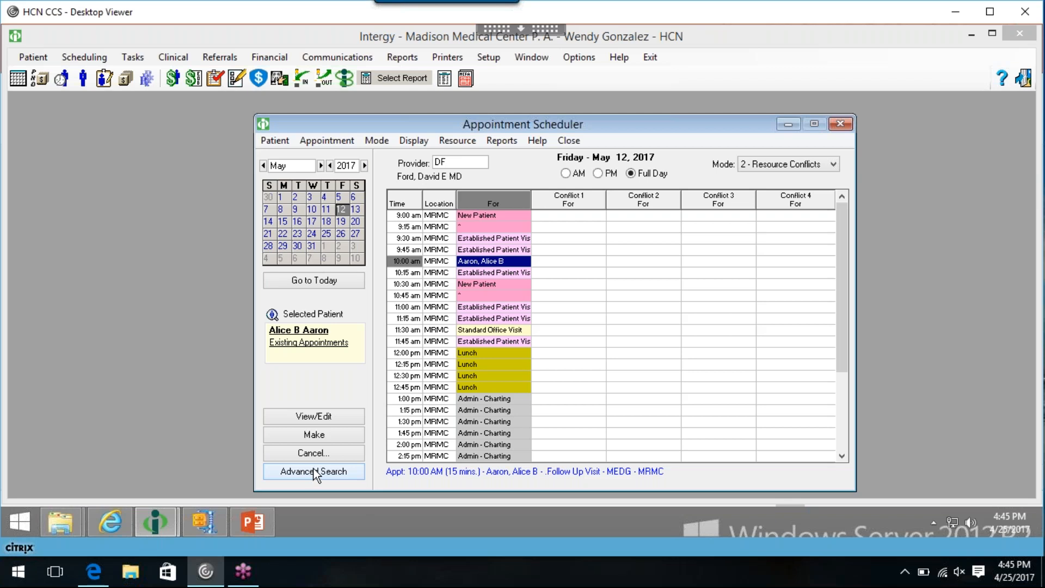
pyautogui.click(314, 471)
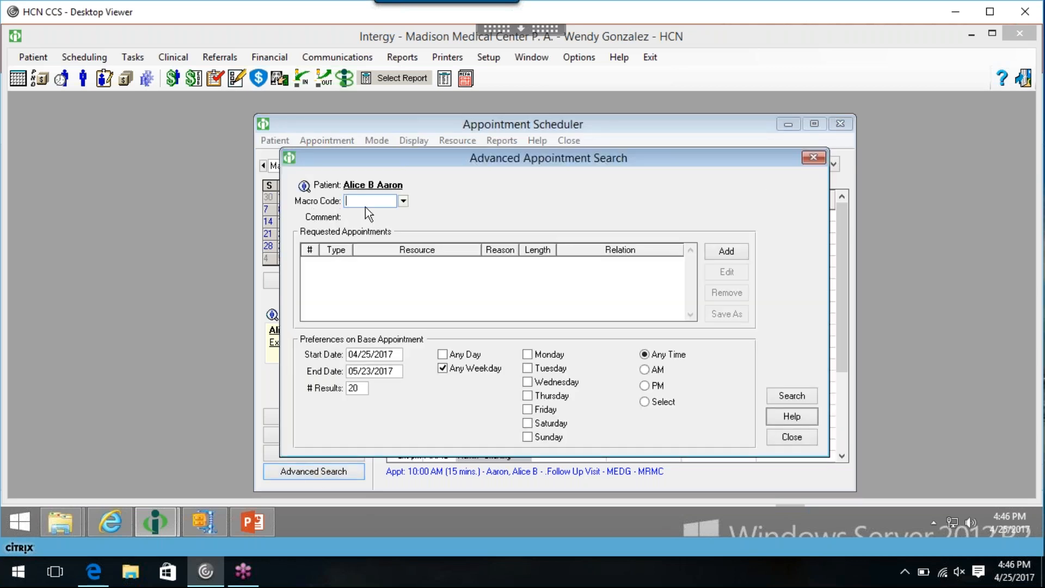
# - Load the WART (Wart Removal) search macro, reviewing the three visits listed in its comment before accepting it
pyautogui.click(404, 201)
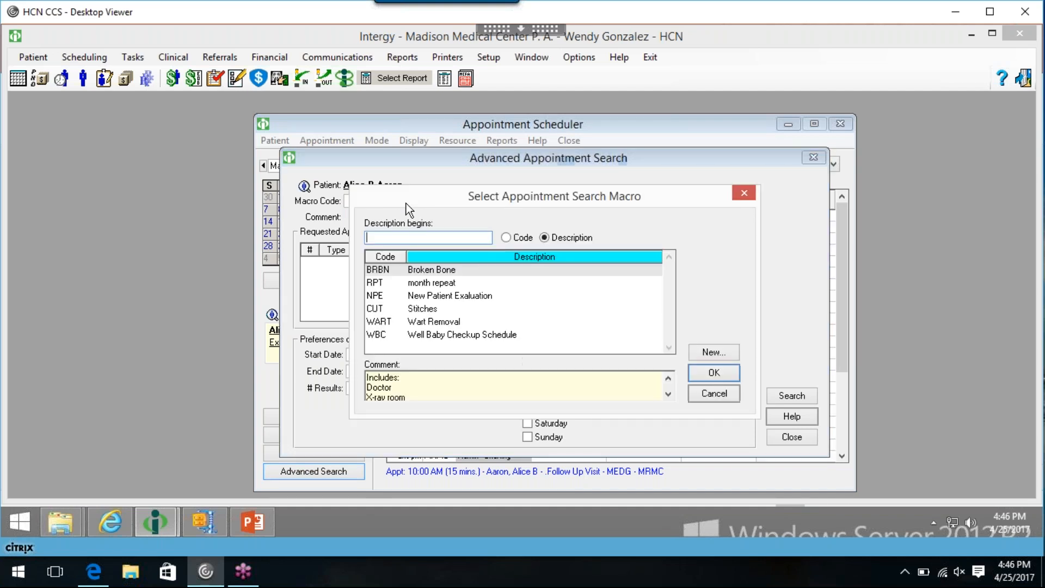
pyautogui.click(453, 322)
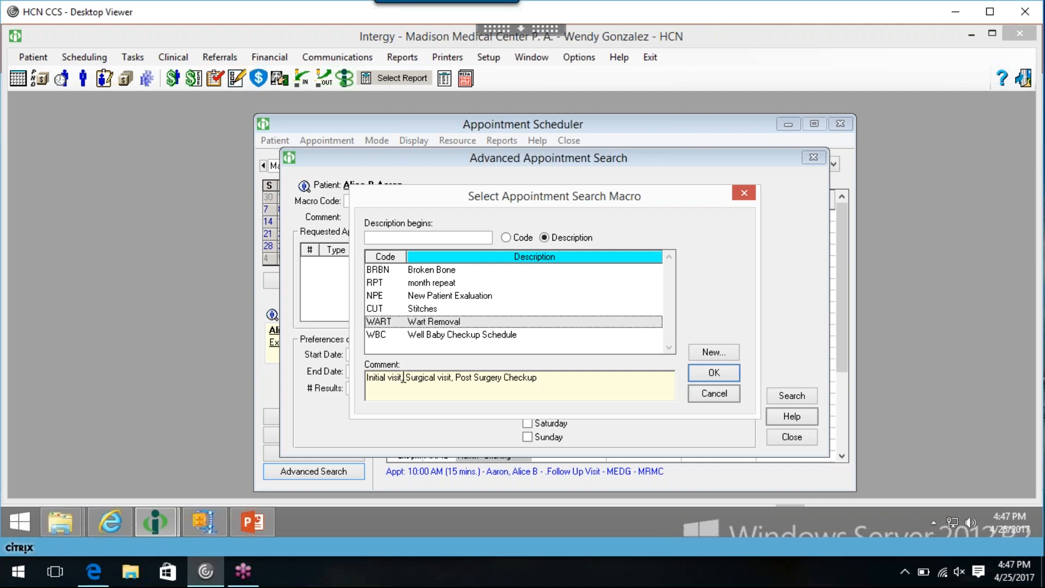
pyautogui.moveTo(400, 377); pyautogui.dragTo(354, 375)
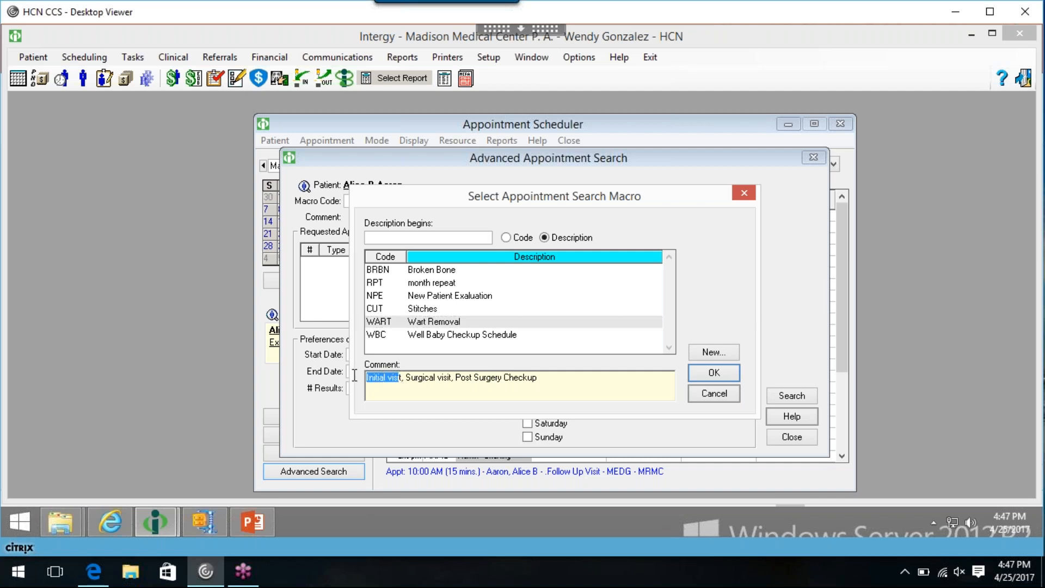
pyautogui.moveTo(452, 378); pyautogui.dragTo(405, 377)
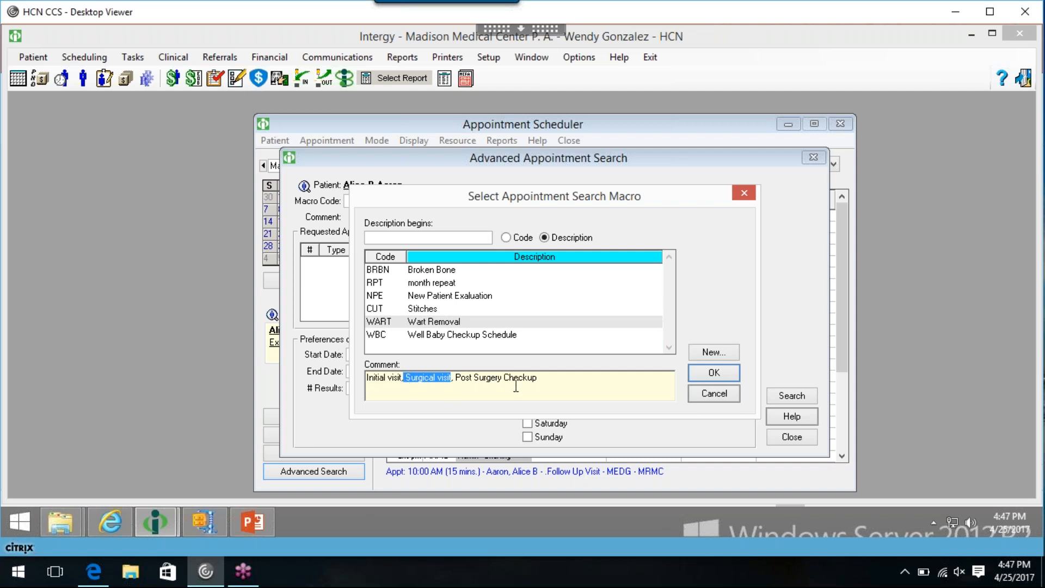
pyautogui.moveTo(539, 378); pyautogui.dragTo(456, 381)
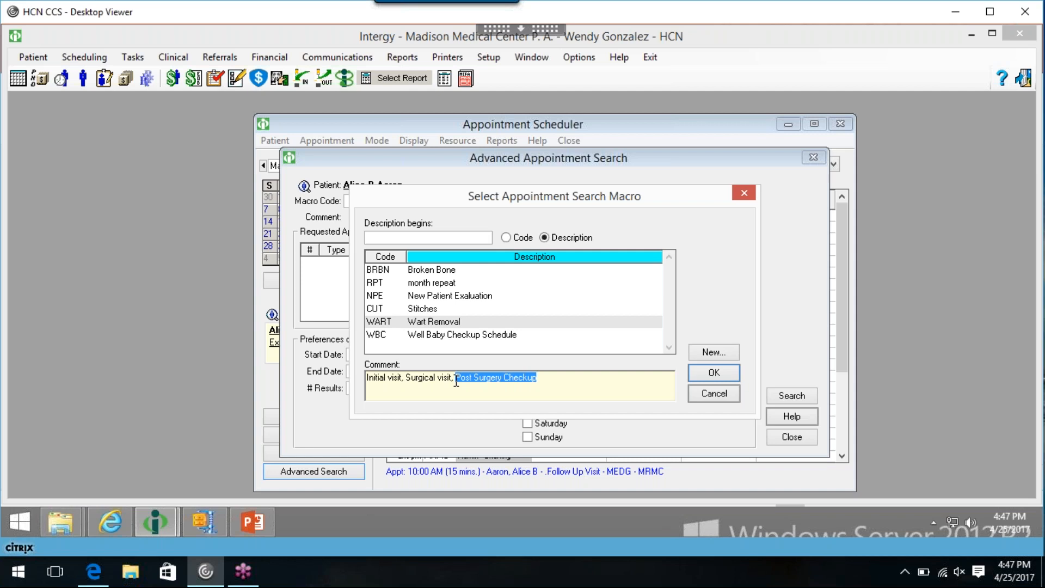
pyautogui.click(412, 327)
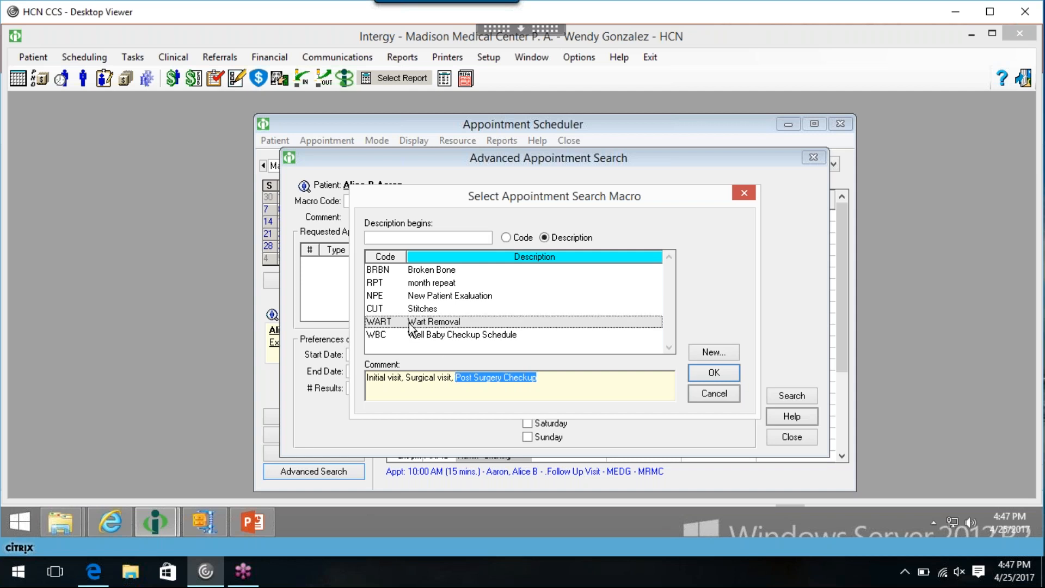
pyautogui.click(720, 373)
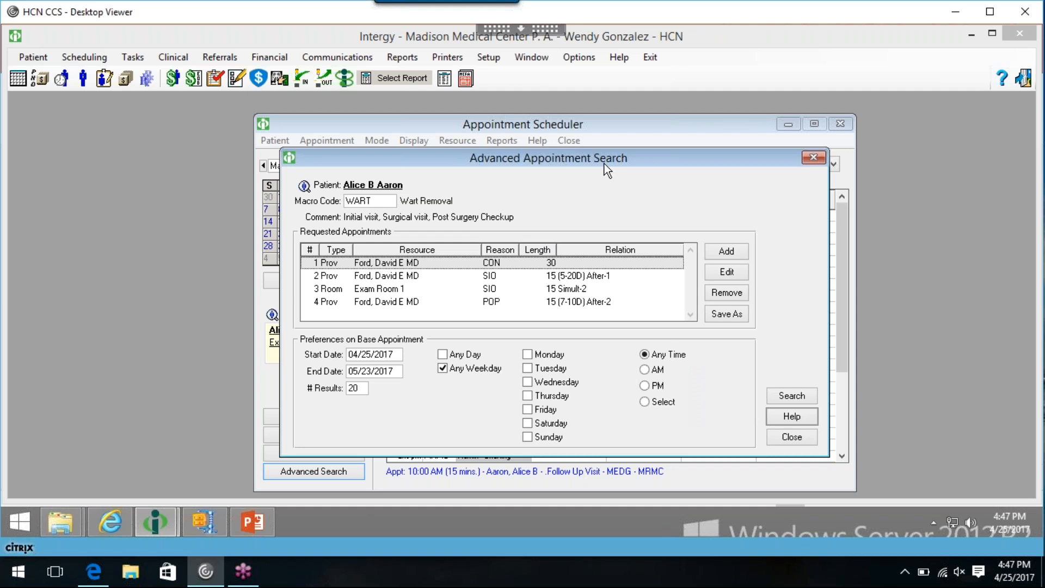
# - Examine each of the macro's four requested appointments, comparing their resource, reason, length and relation
pyautogui.click(396, 271)
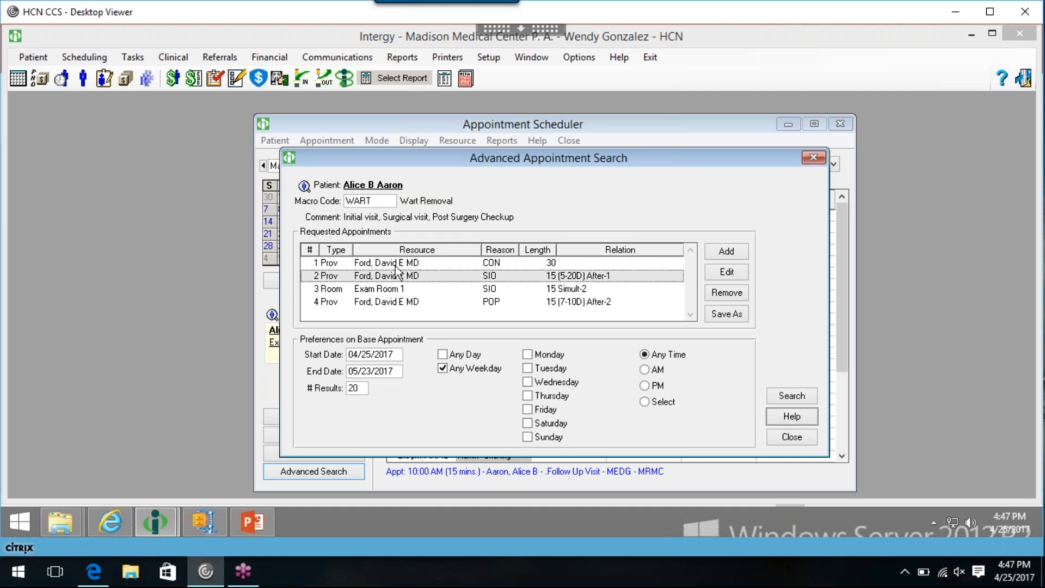
pyautogui.click(396, 265)
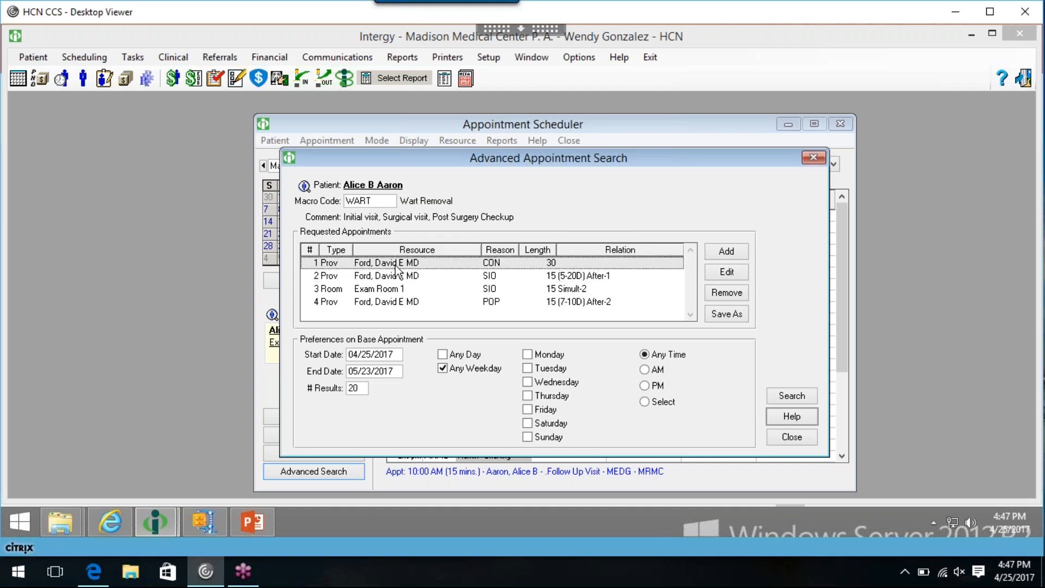
pyautogui.click(401, 277)
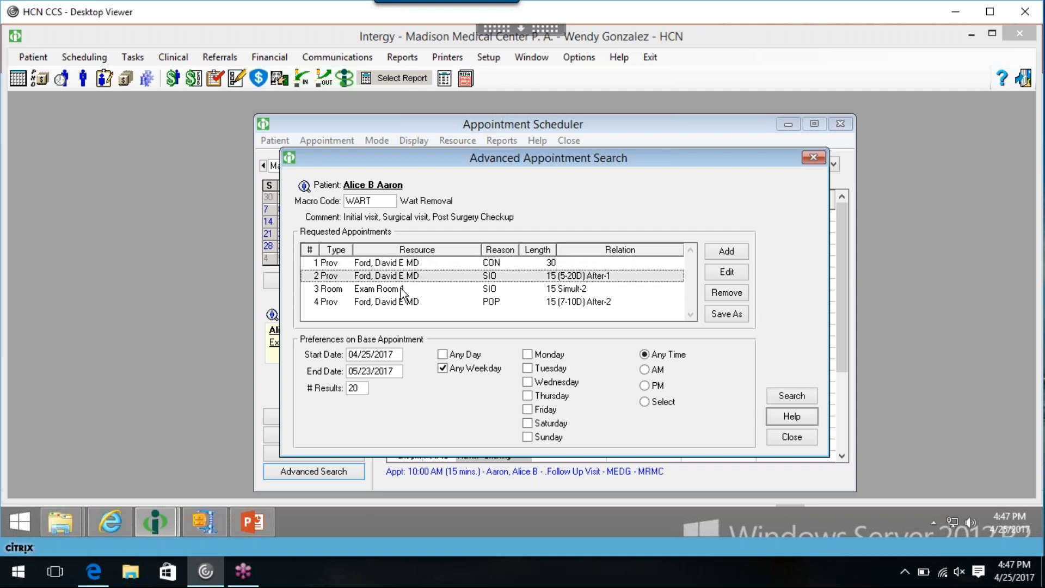
pyautogui.click(400, 288)
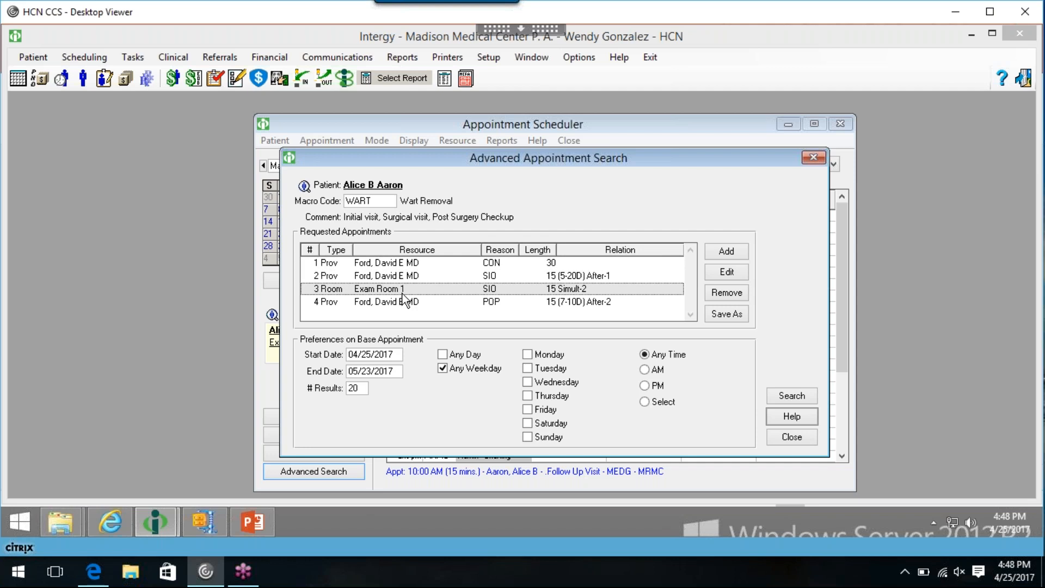
pyautogui.click(401, 302)
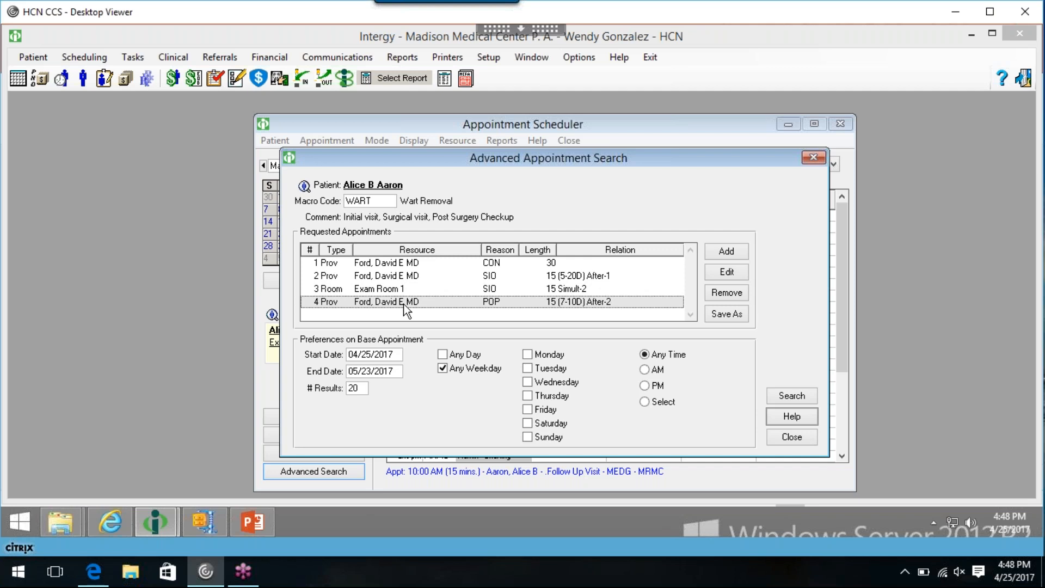
pyautogui.click(393, 267)
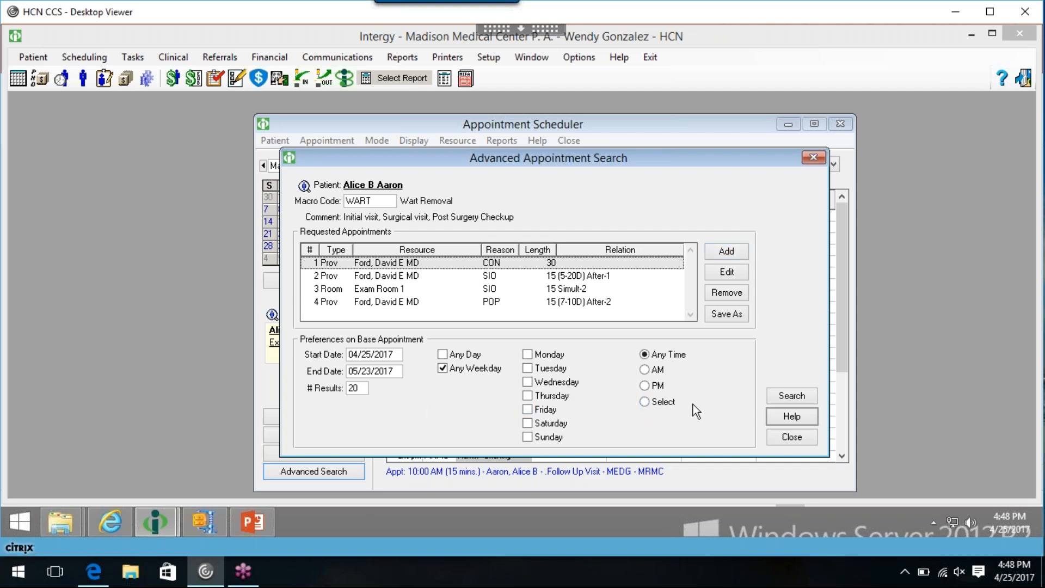
# - Restrict the base appointment's preferred days to Monday, Tuesday and Thursday
pyautogui.click(527, 354)
pyautogui.click(527, 369)
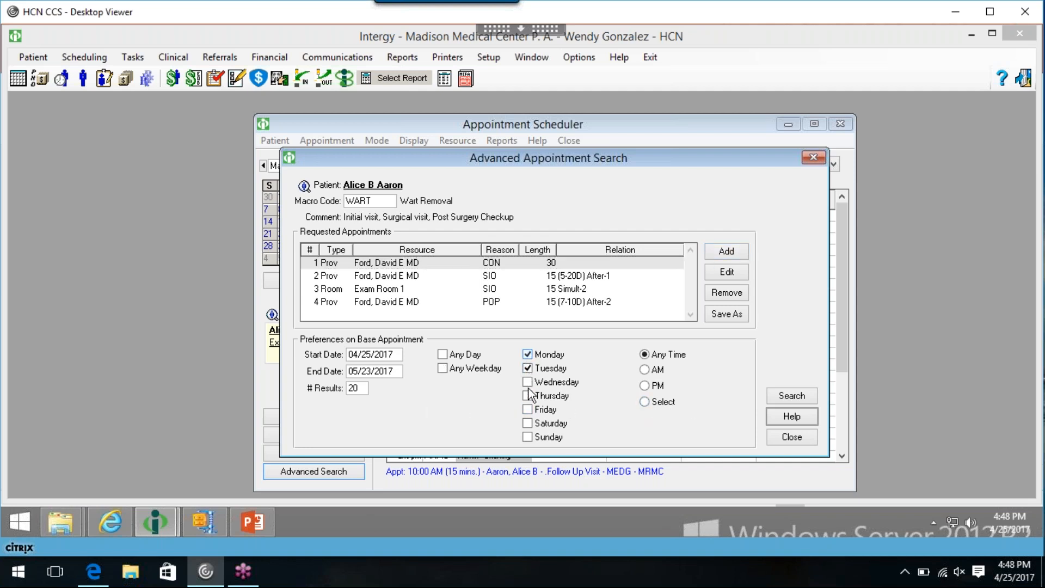
pyautogui.click(527, 396)
# - Allow any day for the base appointment with an end date of 07/19/2017 and run the advanced search
pyautogui.click(445, 357)
pyautogui.click(409, 371)
pyautogui.click(557, 251)
pyautogui.click(557, 251)
pyautogui.click(552, 320)
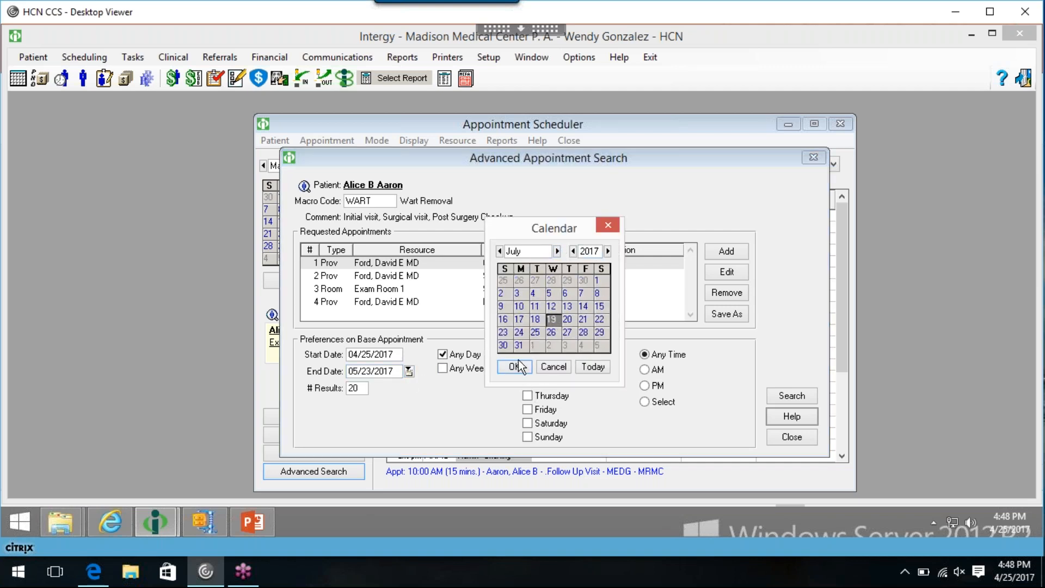
pyautogui.click(521, 367)
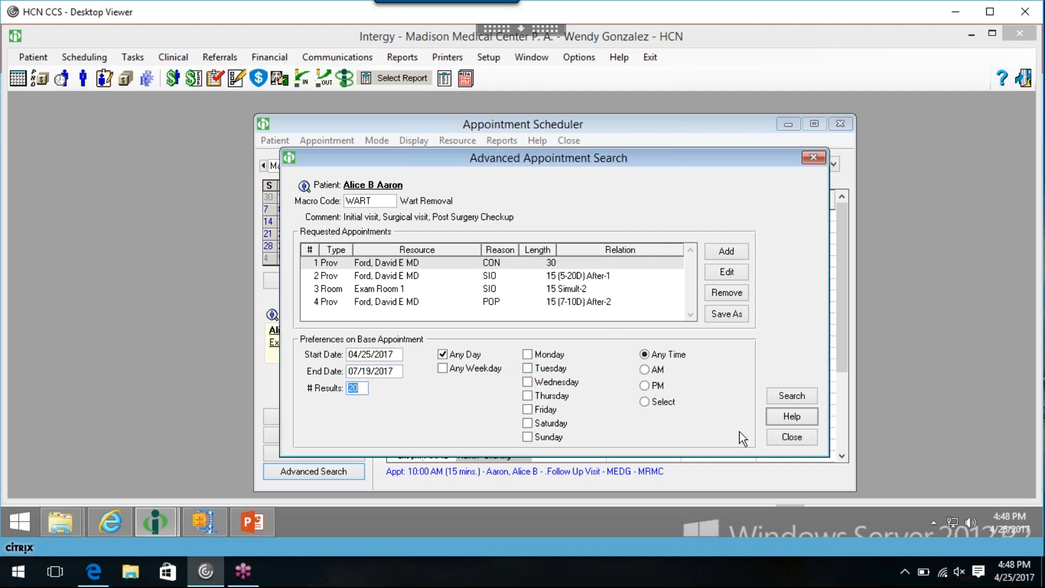
pyautogui.click(796, 397)
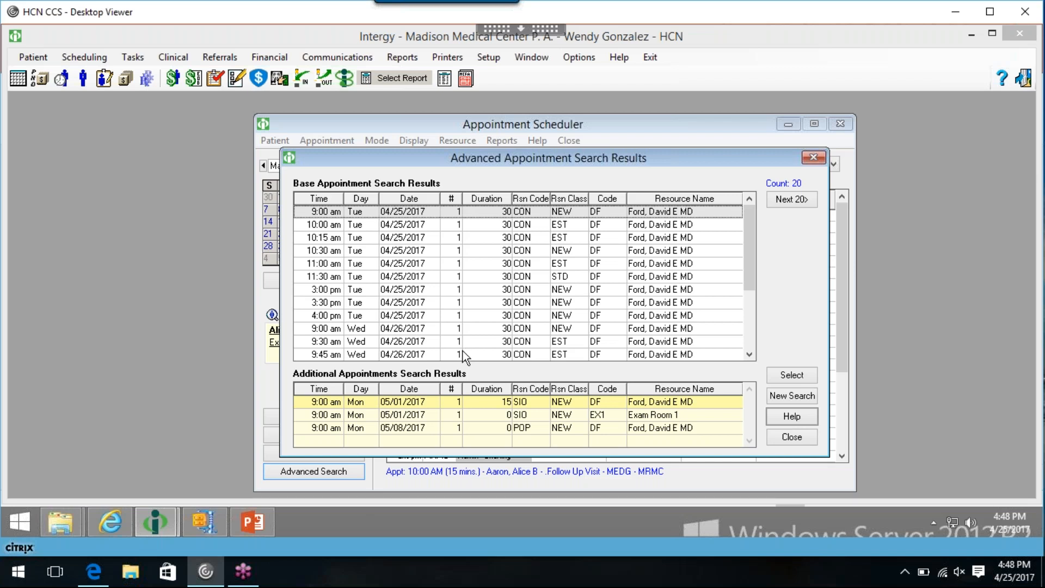
# - Examine the additional surgery, exam room and post-surgery appointments offered, including those for the 11:30 am base slot on 04/25/2017
pyautogui.click(342, 405)
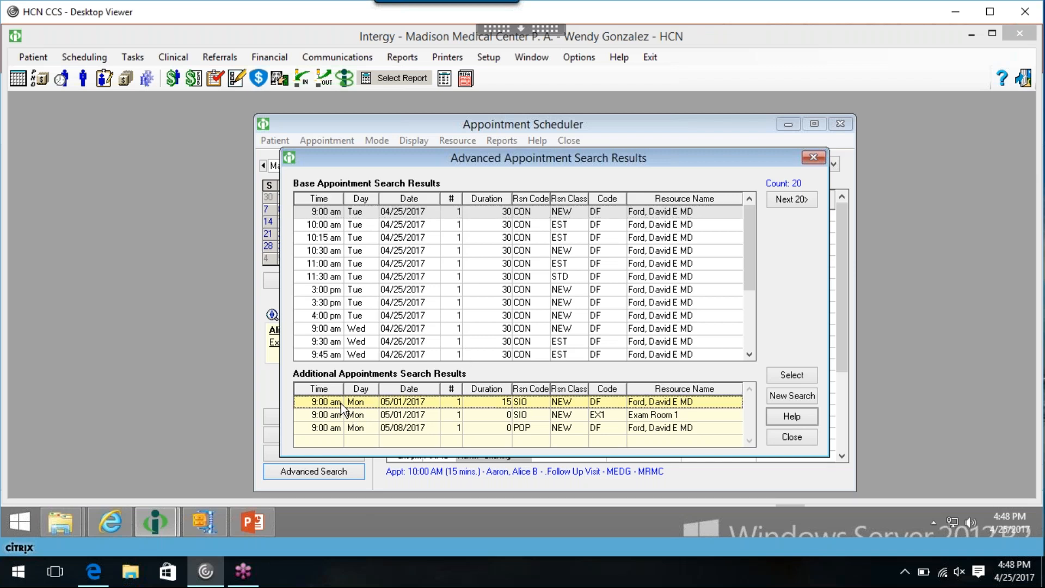
pyautogui.click(345, 415)
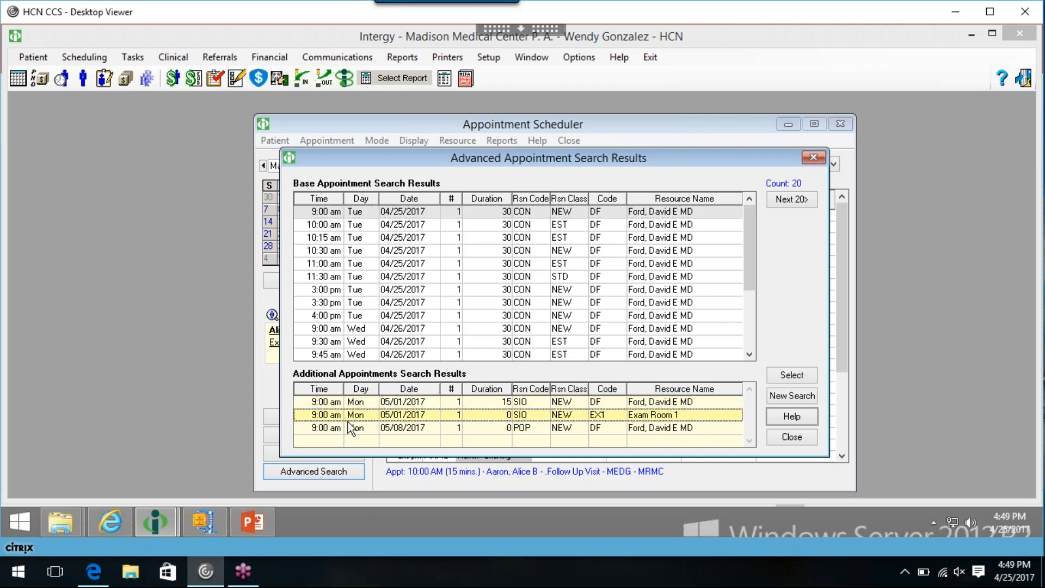
pyautogui.click(338, 277)
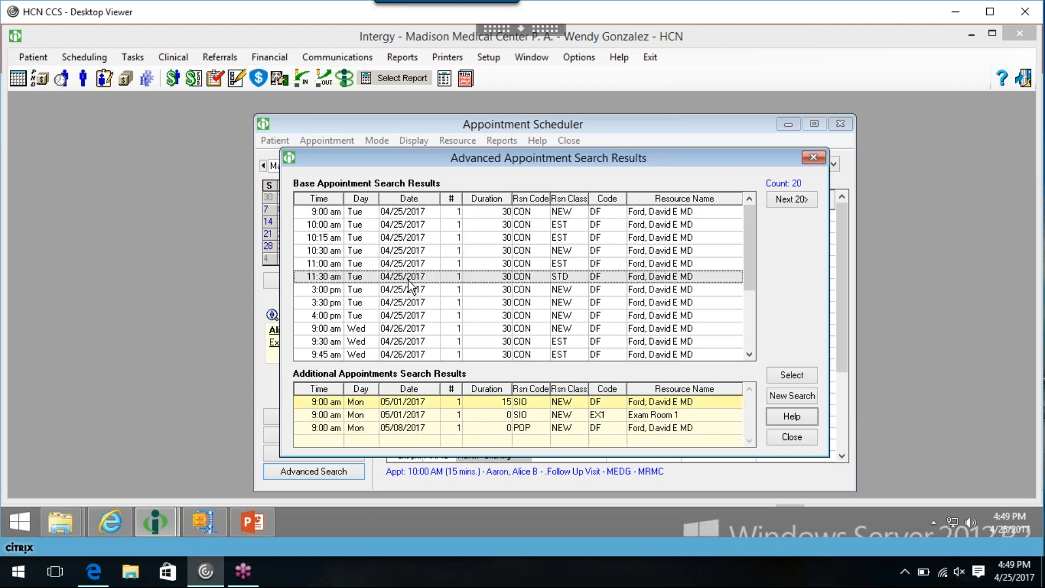
pyautogui.click(409, 402)
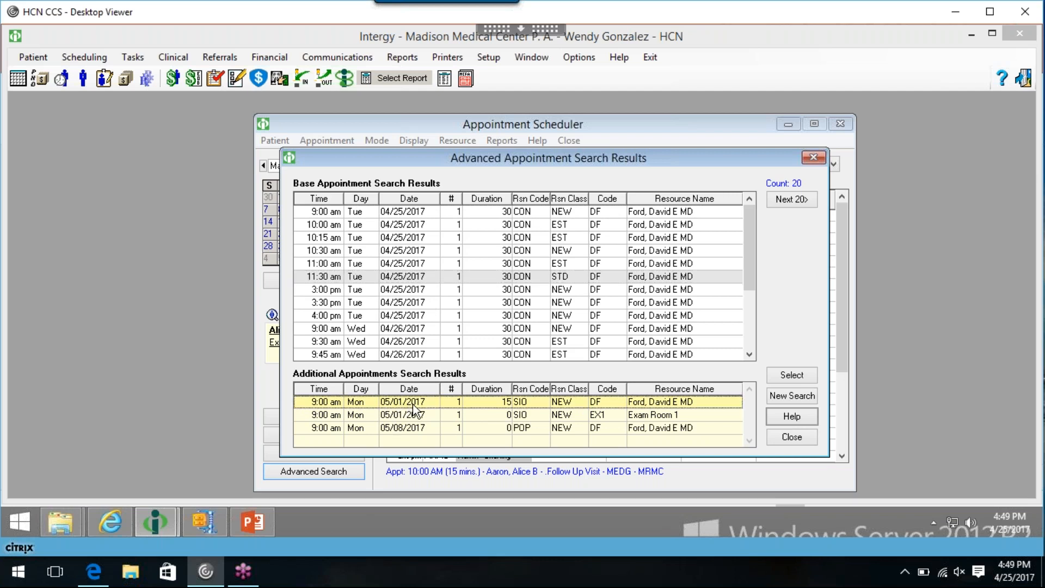
pyautogui.click(416, 428)
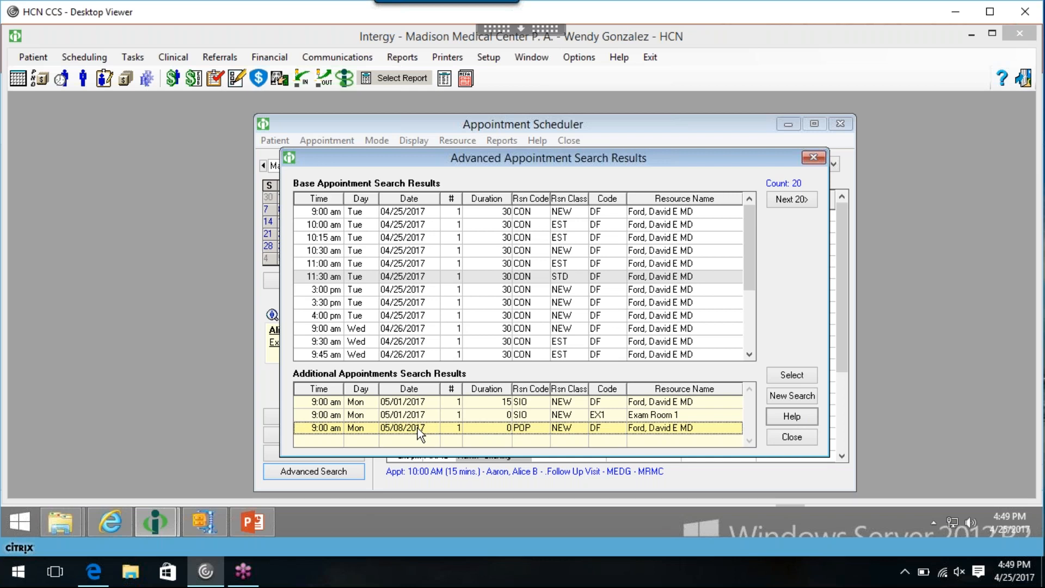
# - Book the 11:30 am base appointment on 04/25/2017, save it and its three additional appointments one by one, and close the patient's appointment list
pyautogui.click(408, 280)
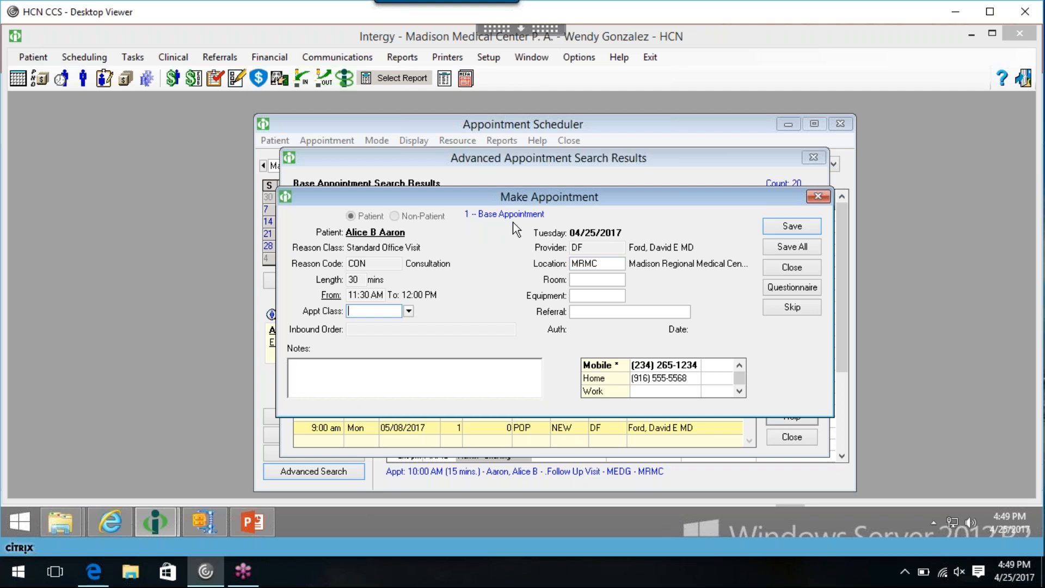
pyautogui.click(792, 226)
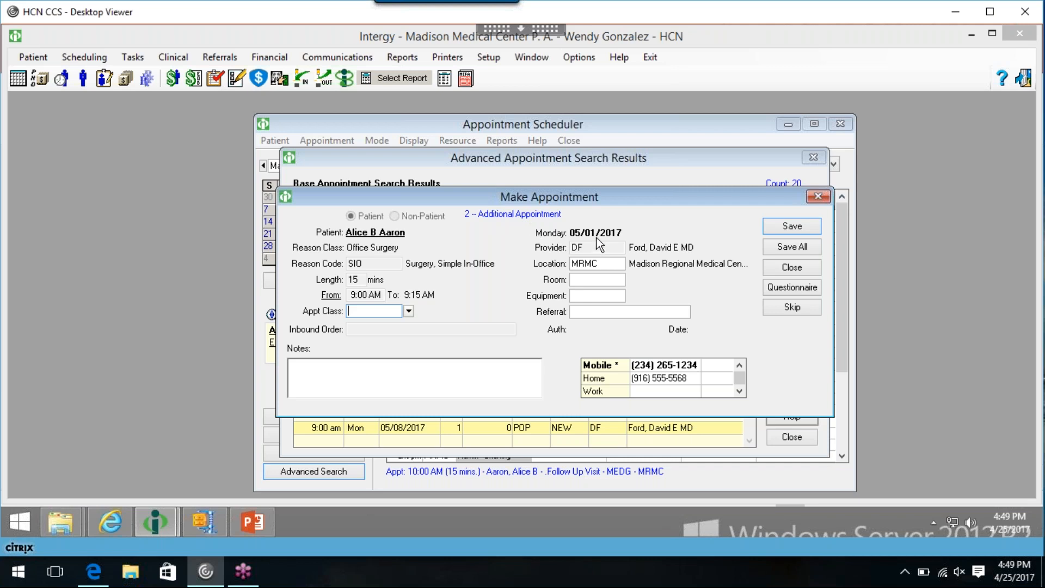
pyautogui.click(791, 226)
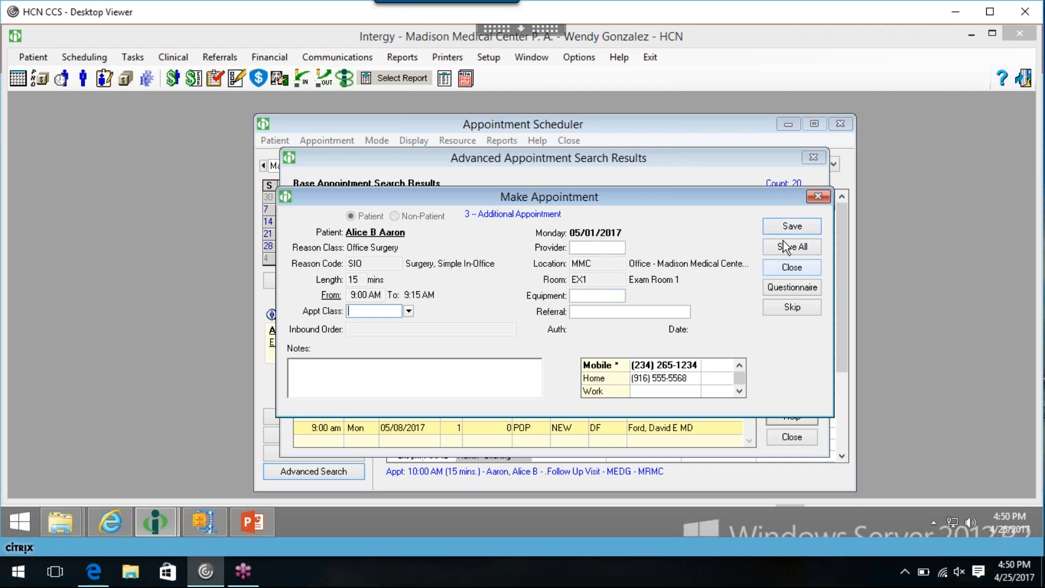
pyautogui.click(804, 225)
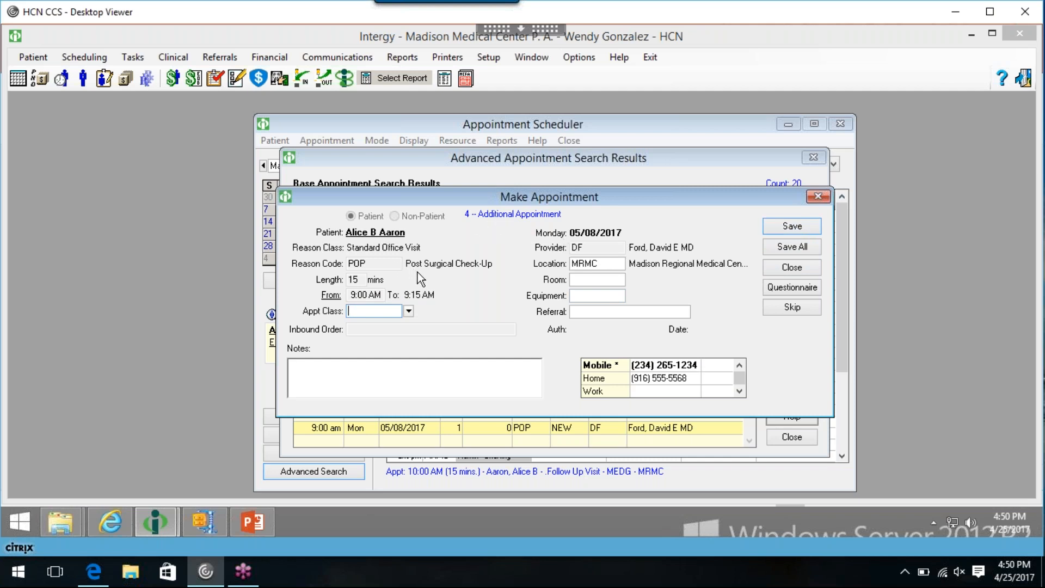
pyautogui.click(796, 228)
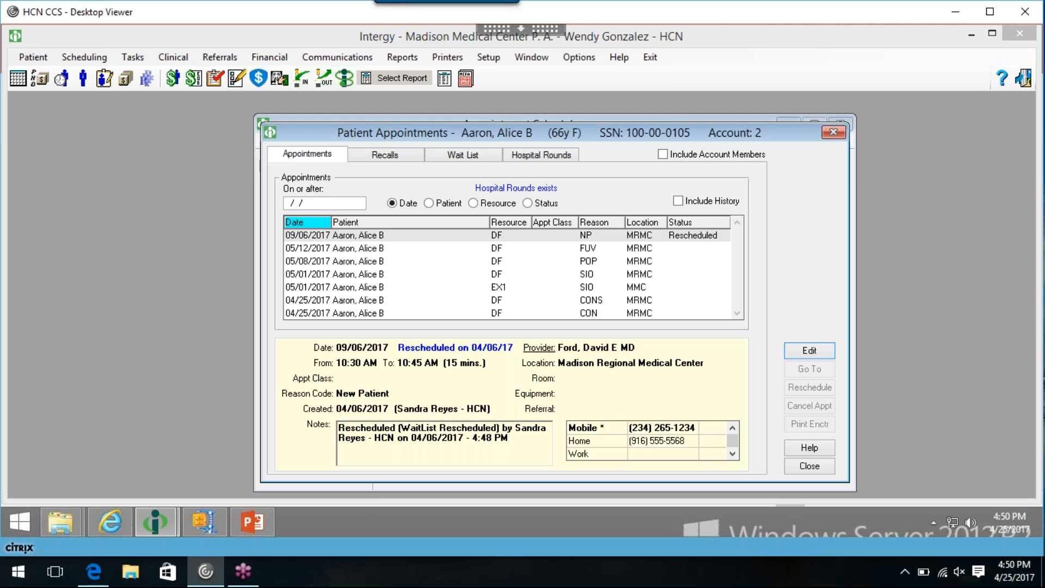
pyautogui.click(836, 136)
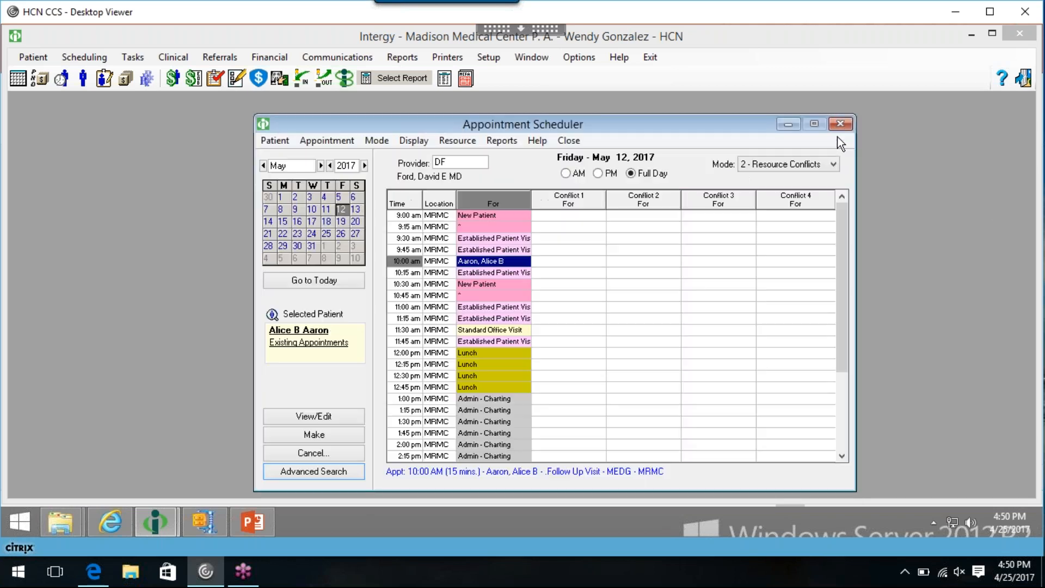
# - Open Patient Flow Tracking through patient check-in and examine two of the 9:45 am appointments
pyautogui.moveTo(655, 129); pyautogui.dragTo(702, 125)
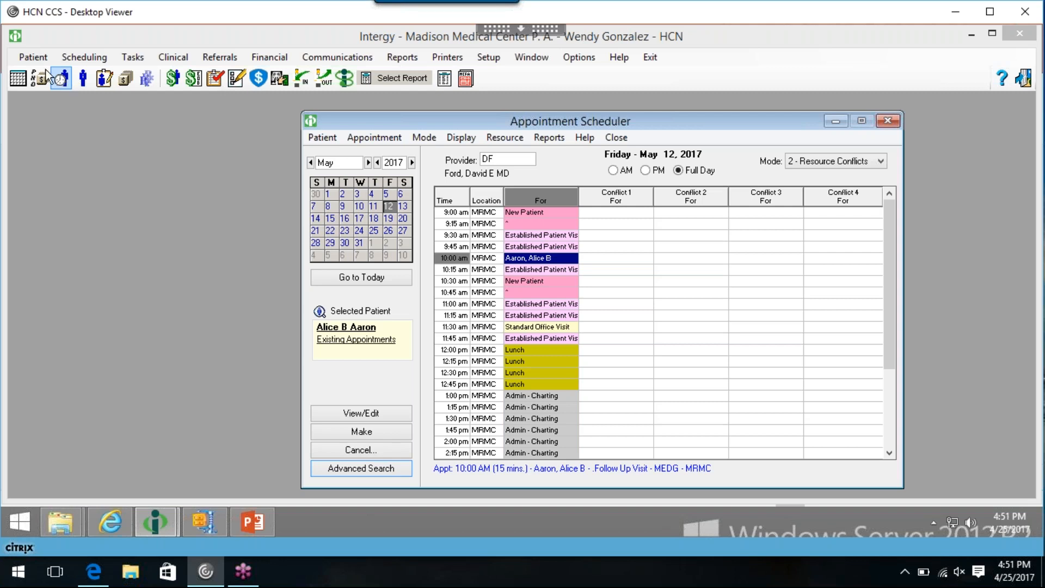
pyautogui.click(33, 57)
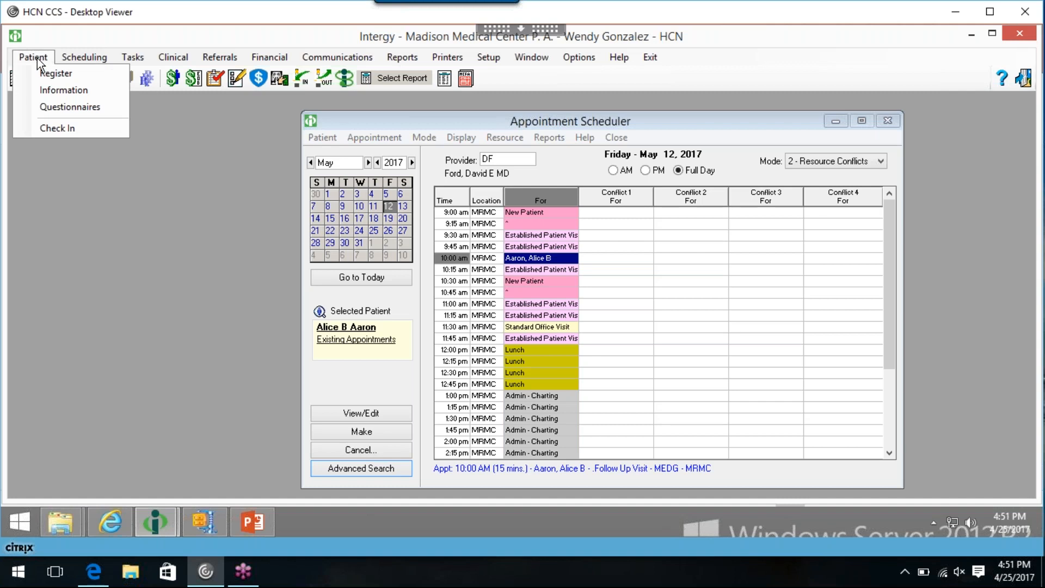
pyautogui.click(91, 130)
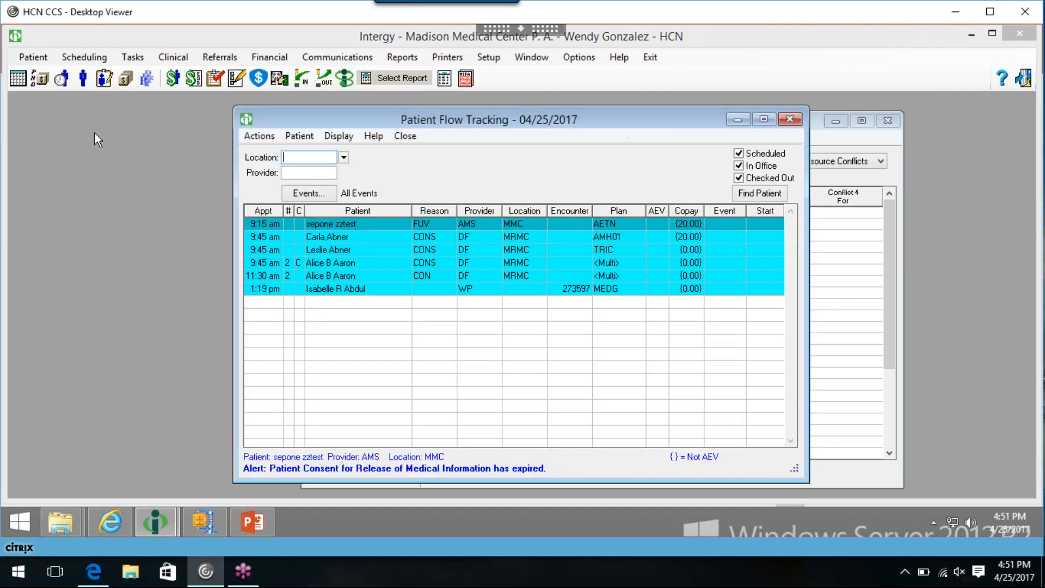
pyautogui.click(359, 267)
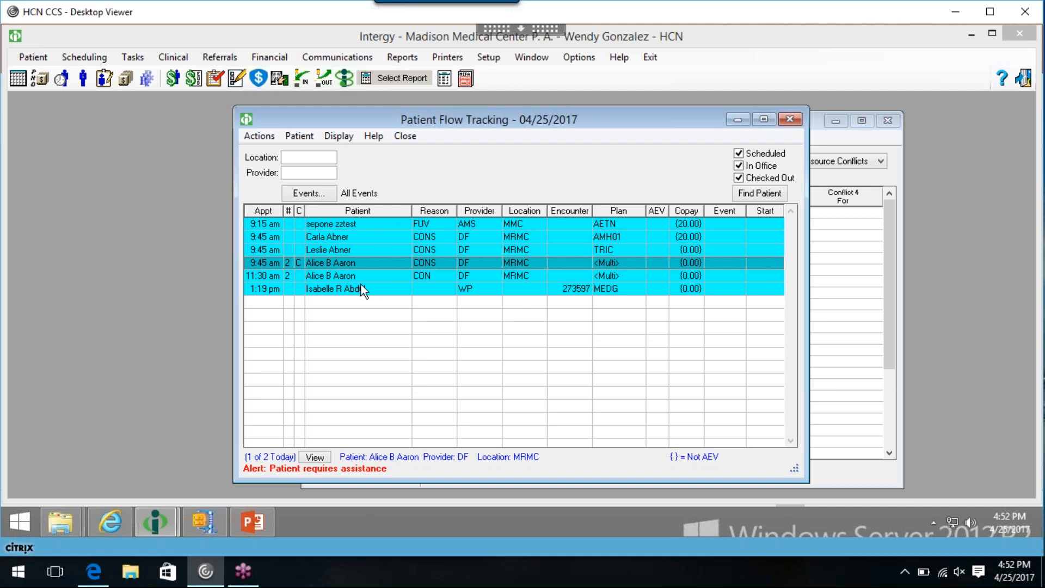
pyautogui.click(407, 248)
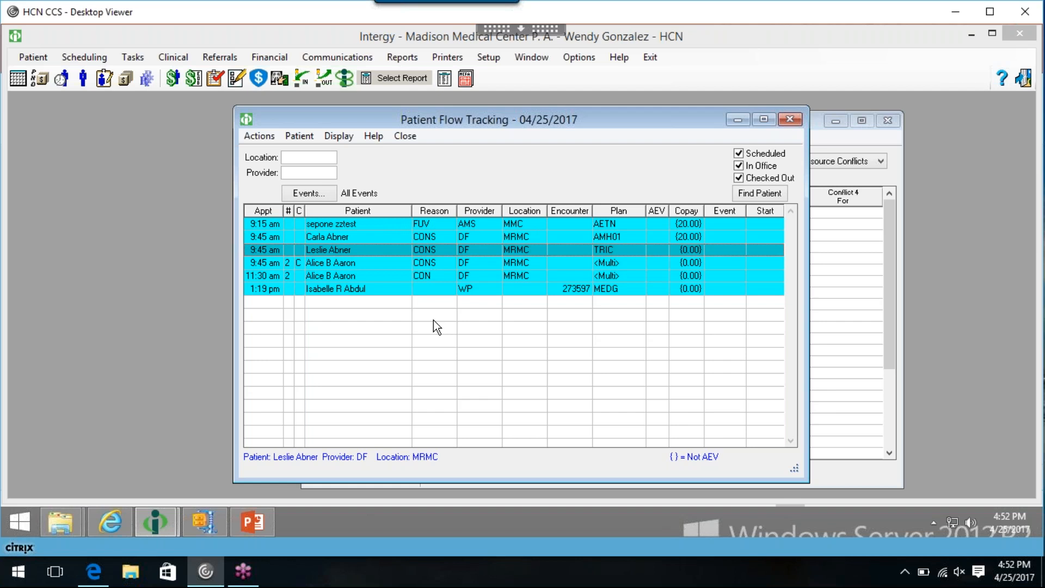
# - Try to mark the 11:30 am CON appointment as No Show, cancel the journal date selection and close Patient Flow Tracking
pyautogui.rightClick(396, 273)
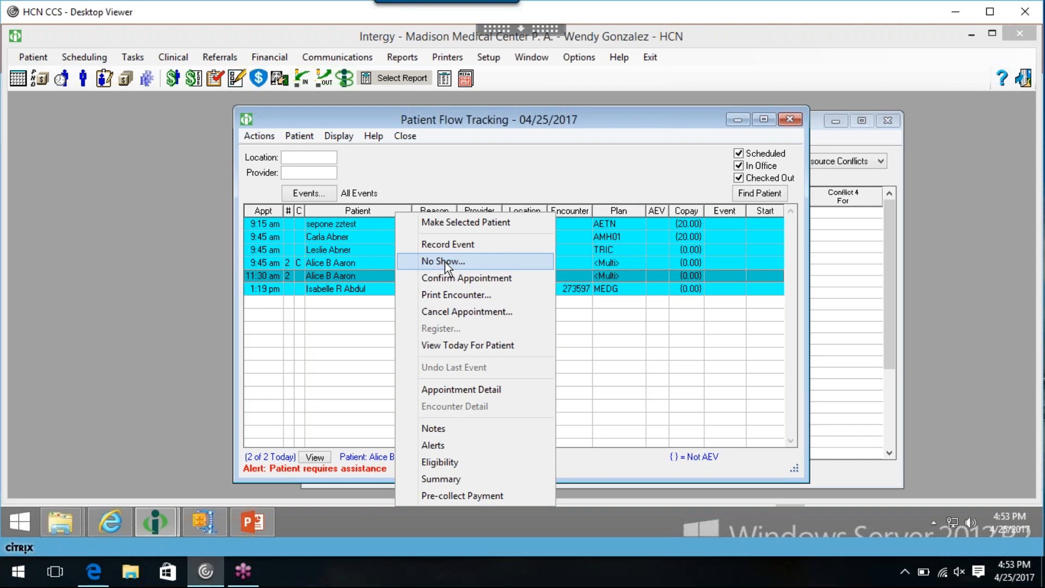
pyautogui.click(446, 263)
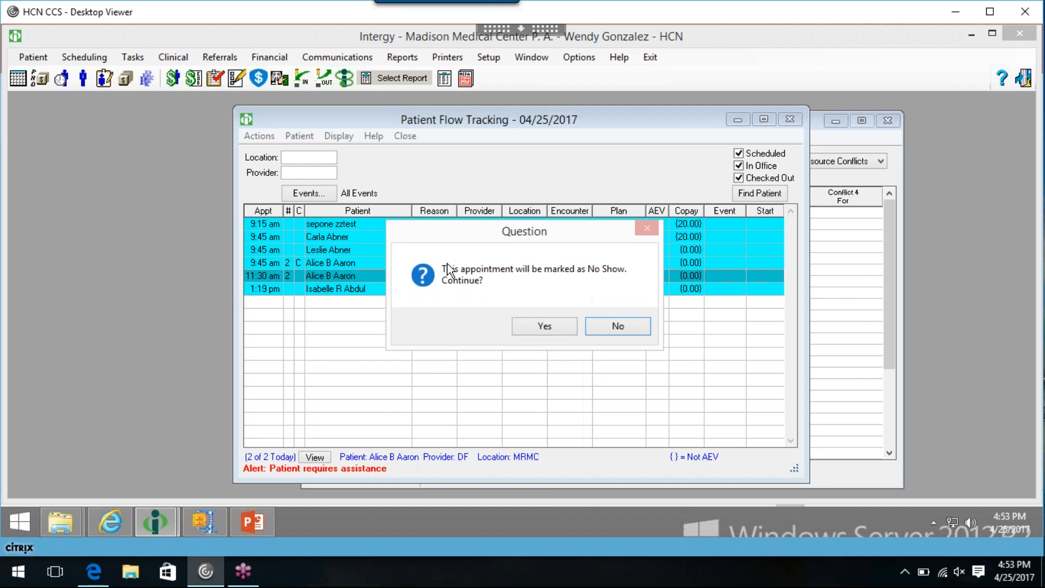
pyautogui.click(545, 325)
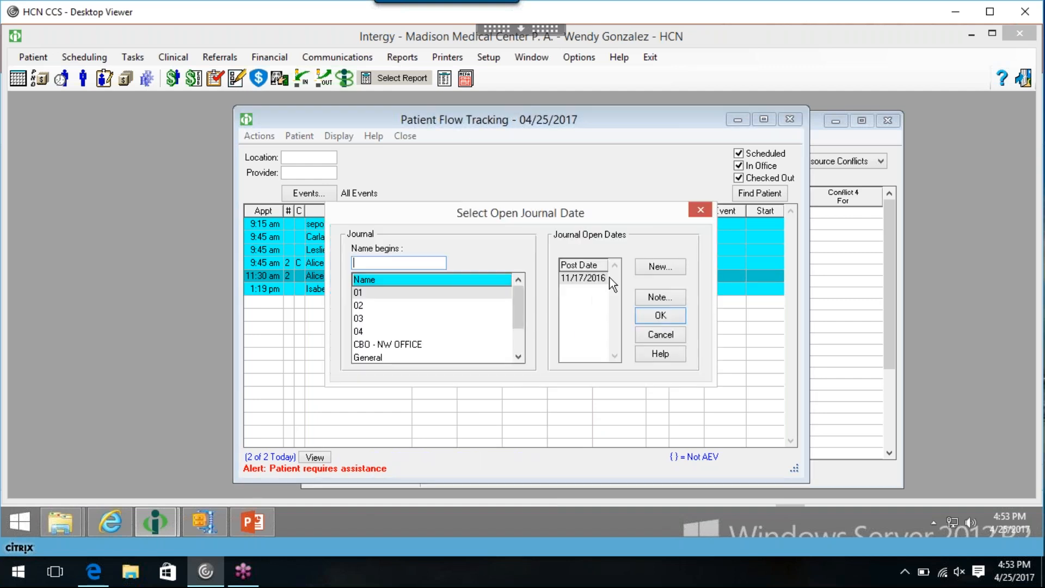
pyautogui.click(695, 211)
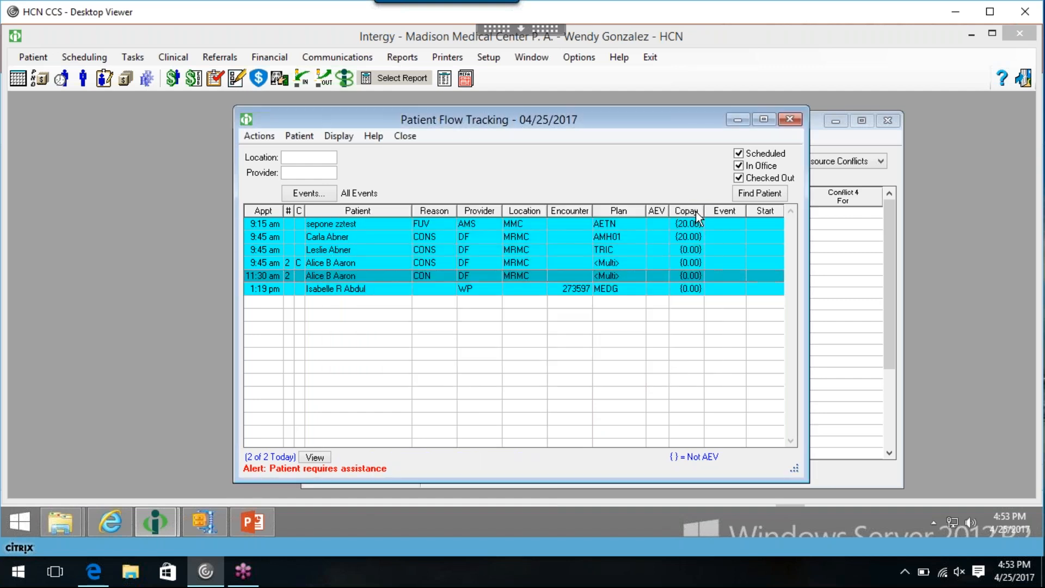
pyautogui.click(791, 121)
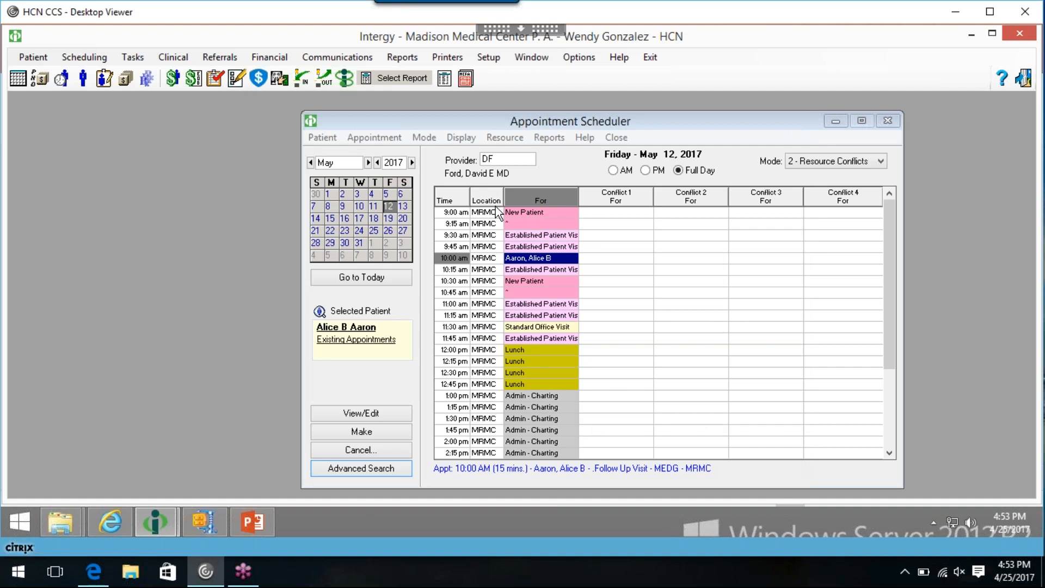
# - Check the status of the selected patient's existing appointments and close the list
pyautogui.click(367, 340)
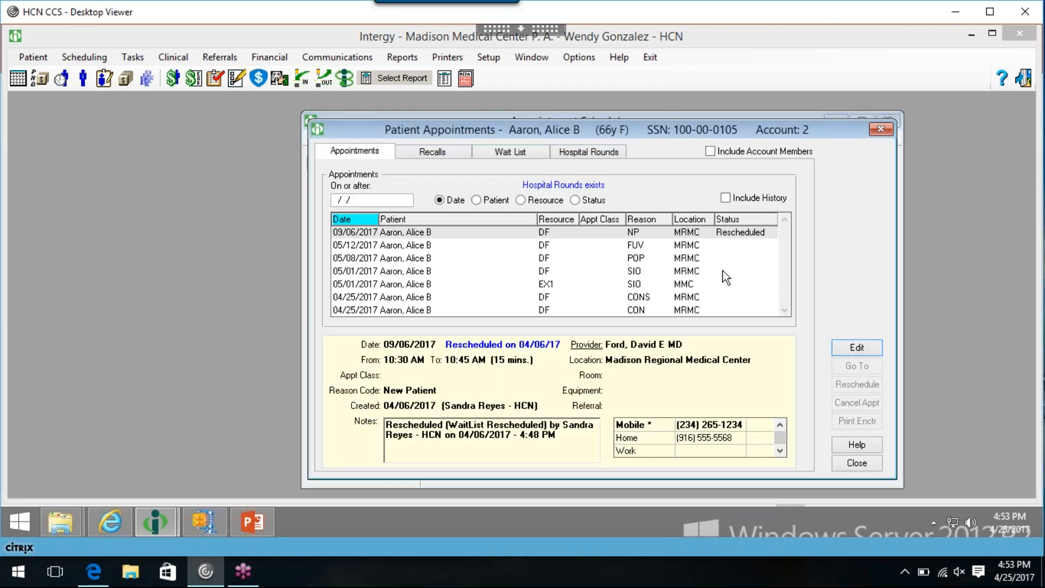
pyautogui.click(877, 131)
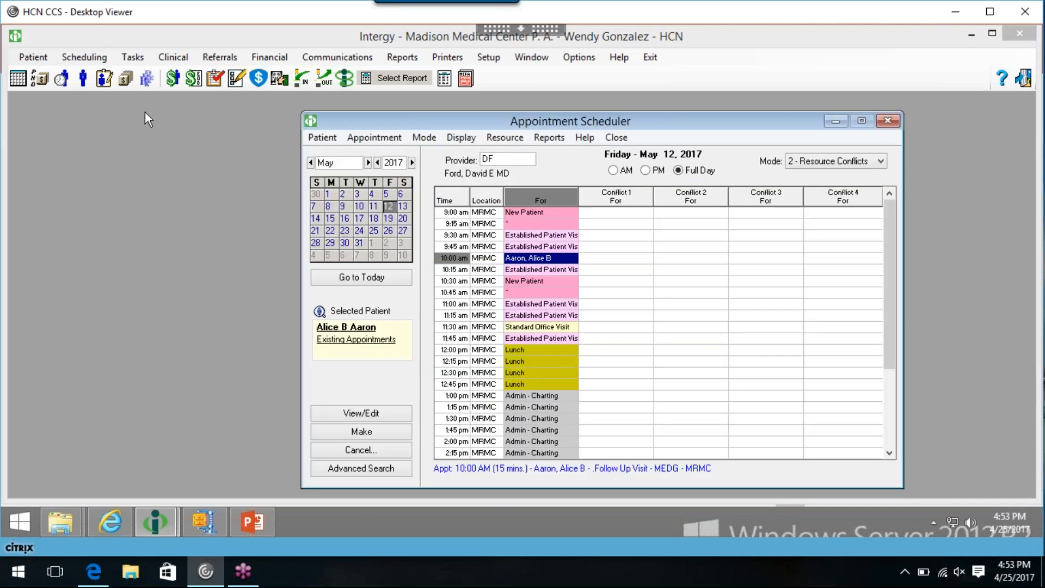
pyautogui.click(89, 86)
pyautogui.press('Escape')
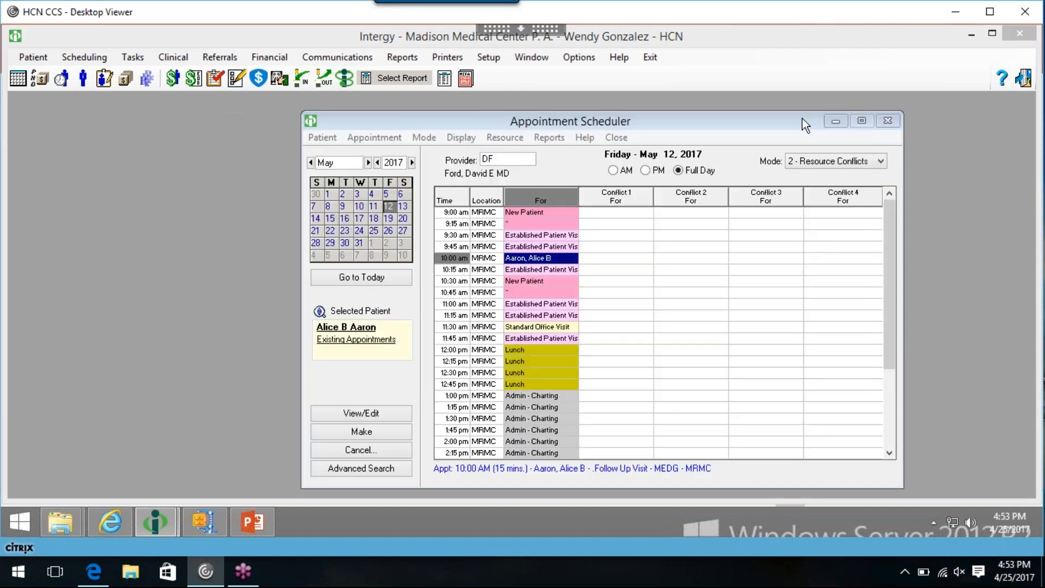
# - Reopen Patient Flow Tracking and try to mark the 9:45 am CONS appointment with plan AMH01 as No Show
pyautogui.click(61, 78)
pyautogui.rightClick(352, 248)
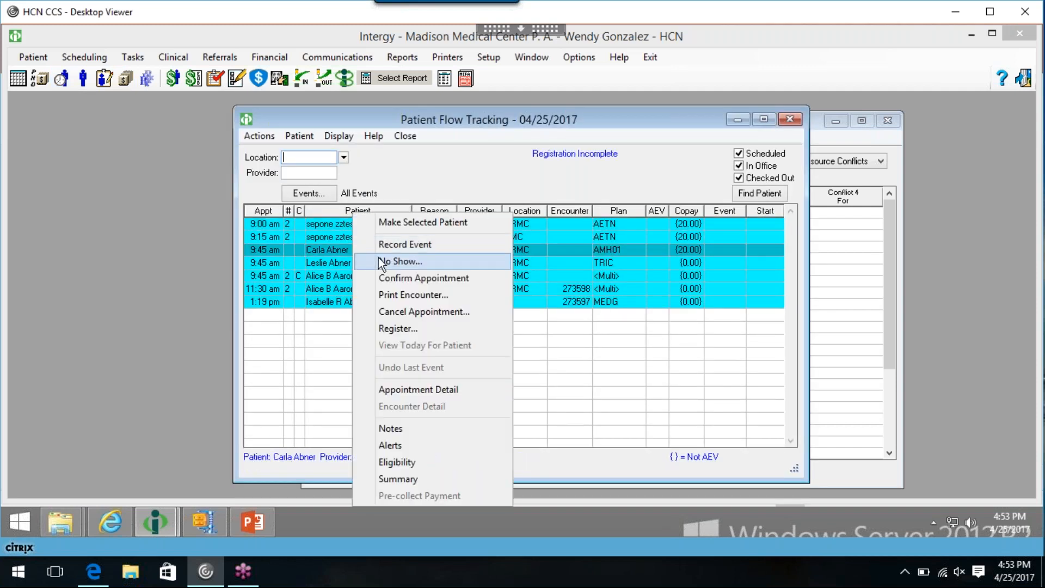
pyautogui.click(427, 243)
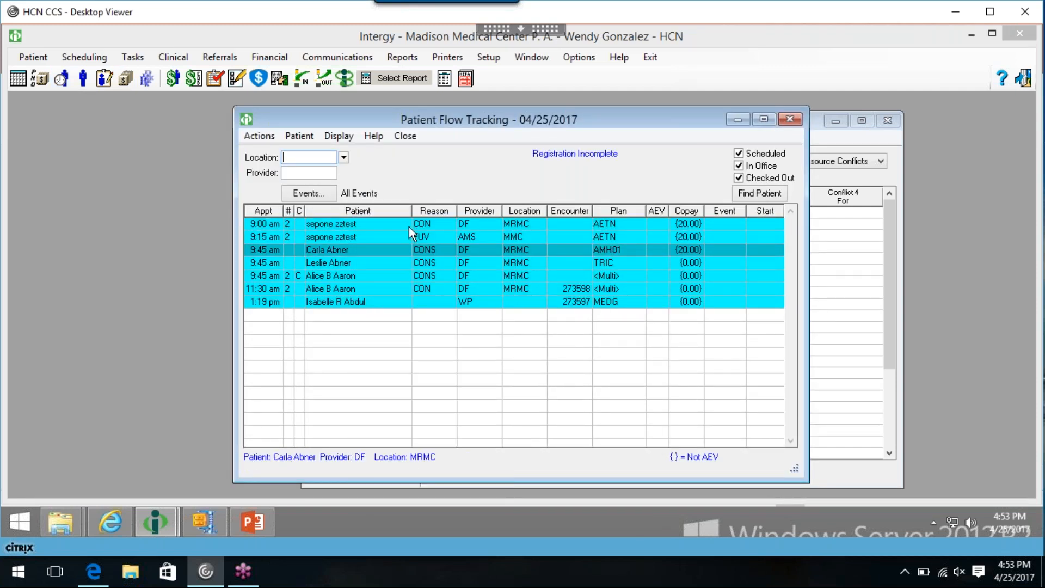
pyautogui.rightClick(344, 253)
pyautogui.click(382, 260)
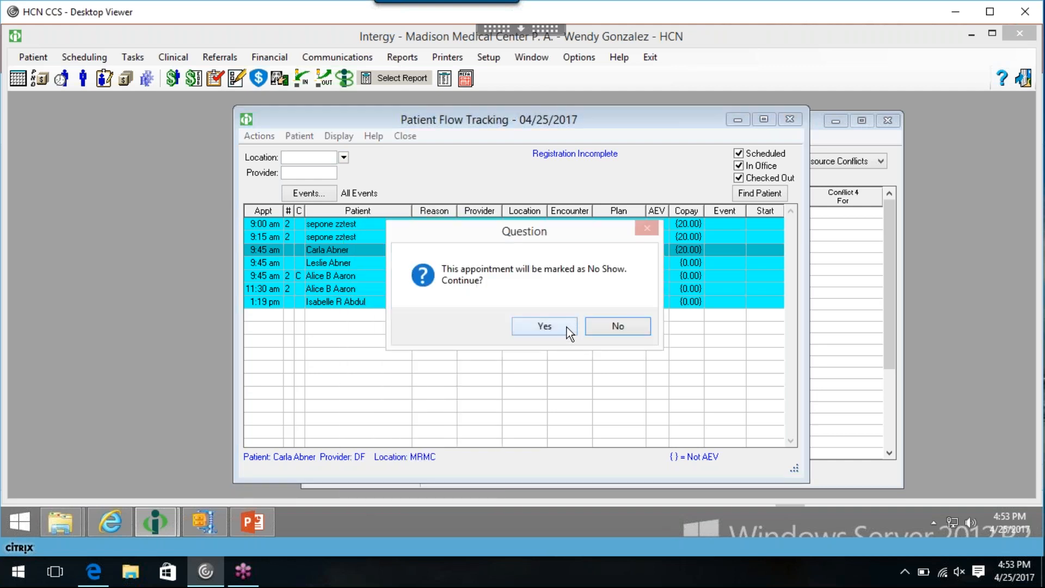
pyautogui.click(566, 327)
pyautogui.click(651, 338)
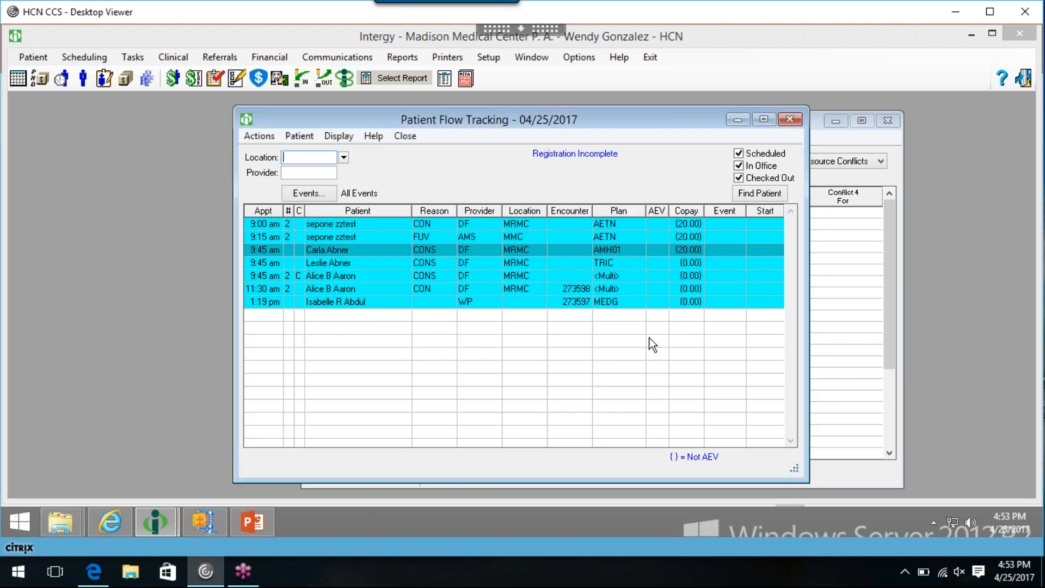
# - View the scheduling section of that patient's information with appointment history included, and close the record
pyautogui.click(87, 83)
pyautogui.doubleClick(259, 215)
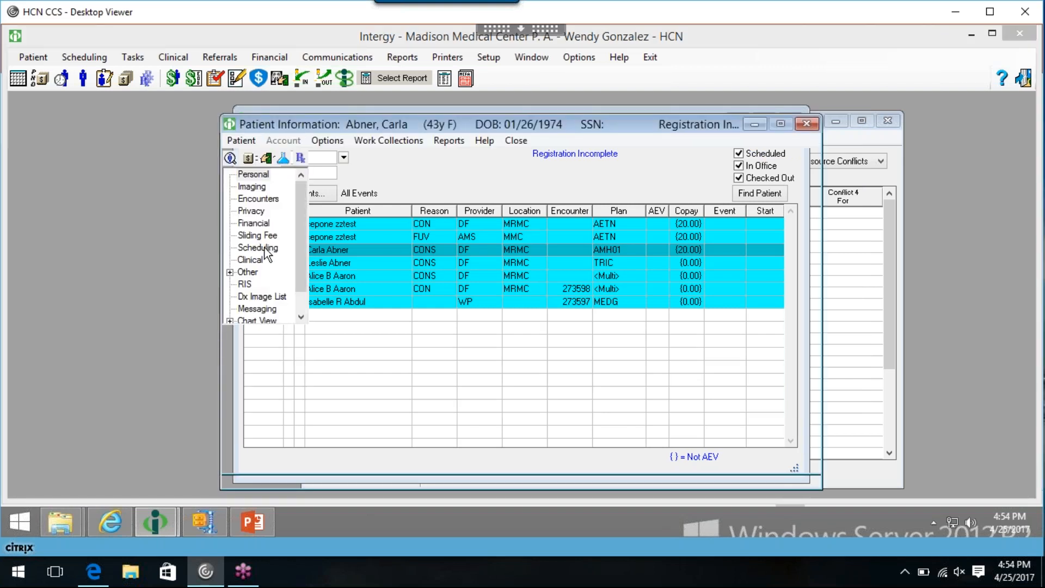
pyautogui.click(265, 247)
pyautogui.click(727, 210)
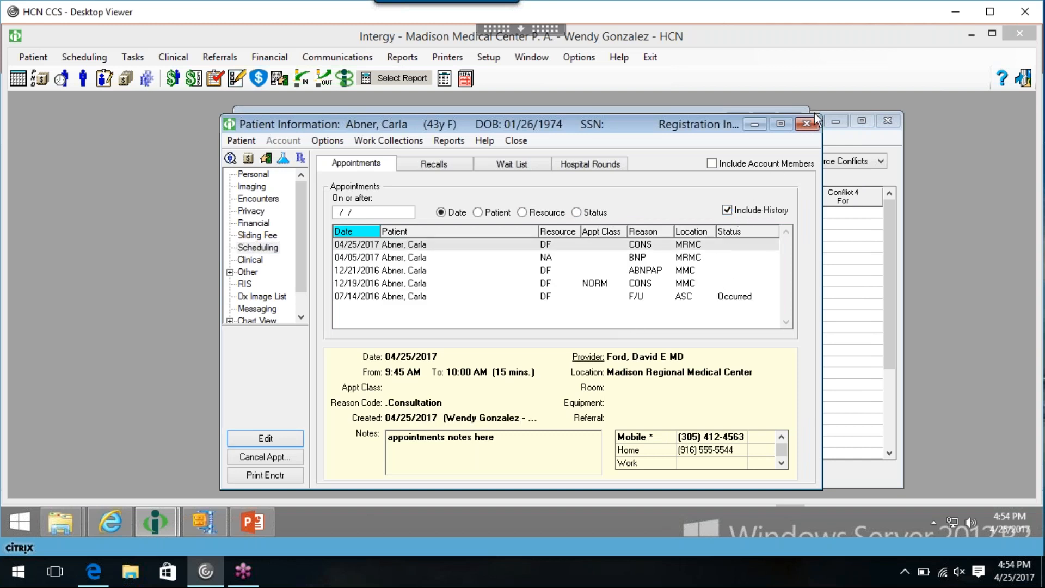
pyautogui.click(806, 125)
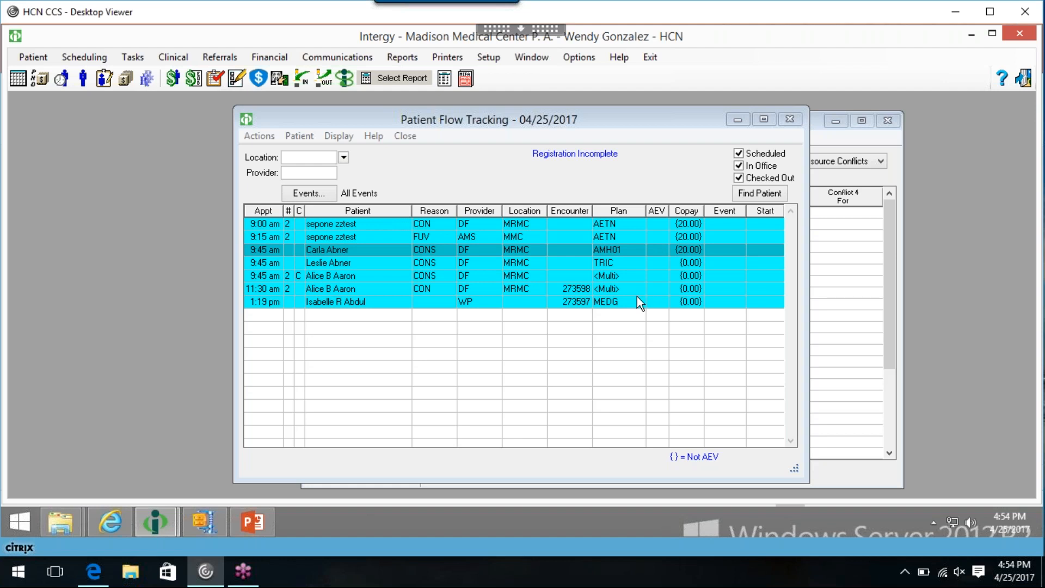
# - View the actions available for the 9:45 am CONS appointment with plan AMH01, and close Patient Flow Tracking
pyautogui.rightClick(273, 255)
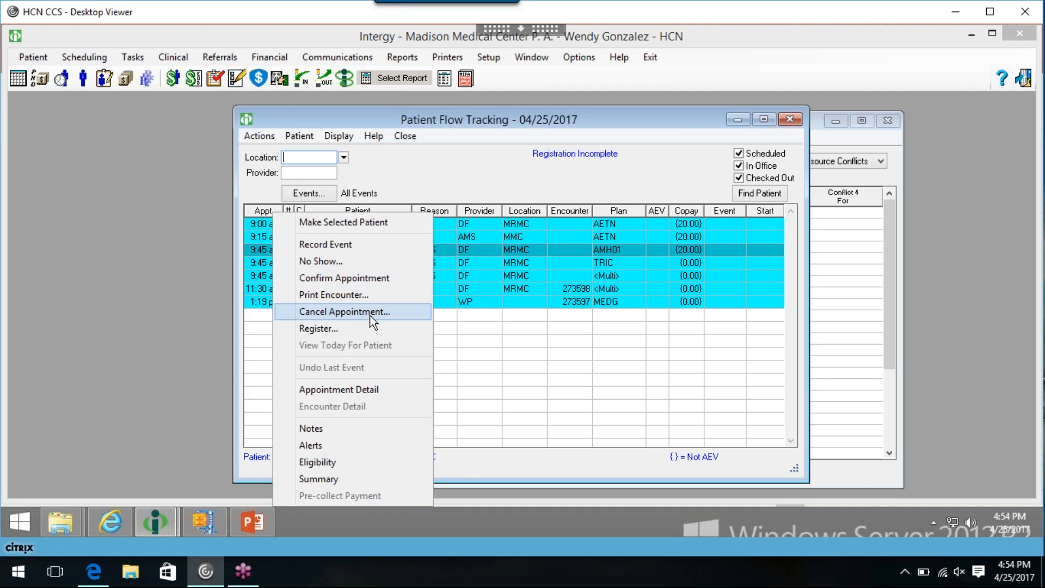
pyautogui.click(444, 122)
pyautogui.click(300, 276)
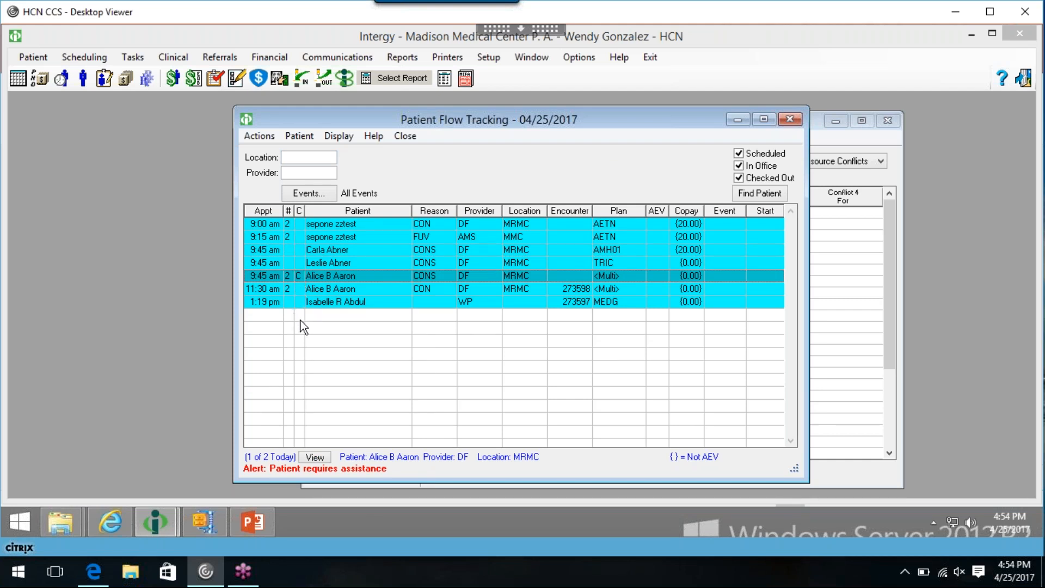
pyautogui.click(789, 120)
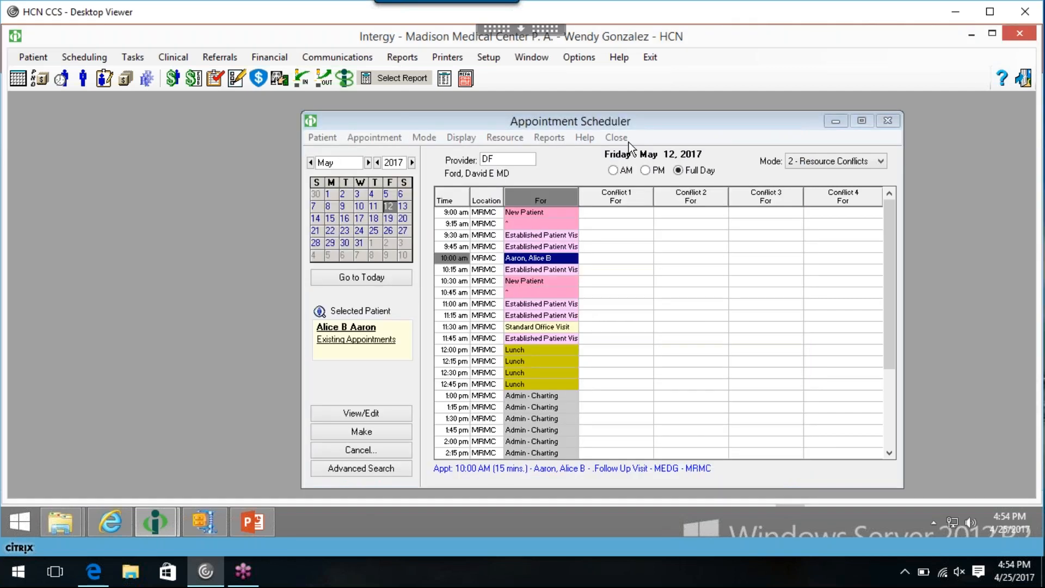
# - Run the Appointments Detail Report by provider for 04/25/2017 in preview, read its entries and close it
pyautogui.moveTo(618, 116); pyautogui.dragTo(549, 112)
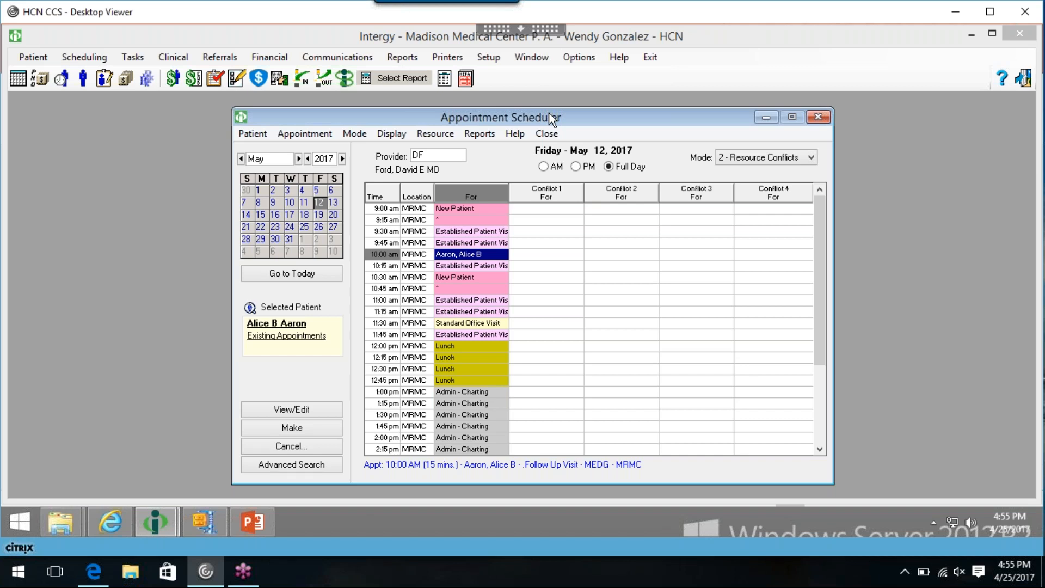
pyautogui.click(480, 134)
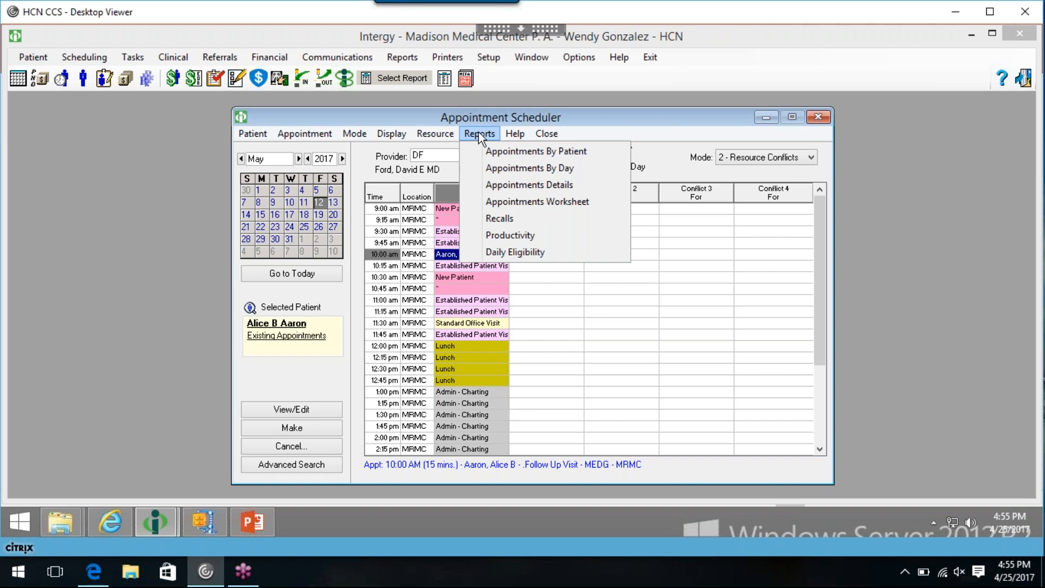
pyautogui.click(571, 185)
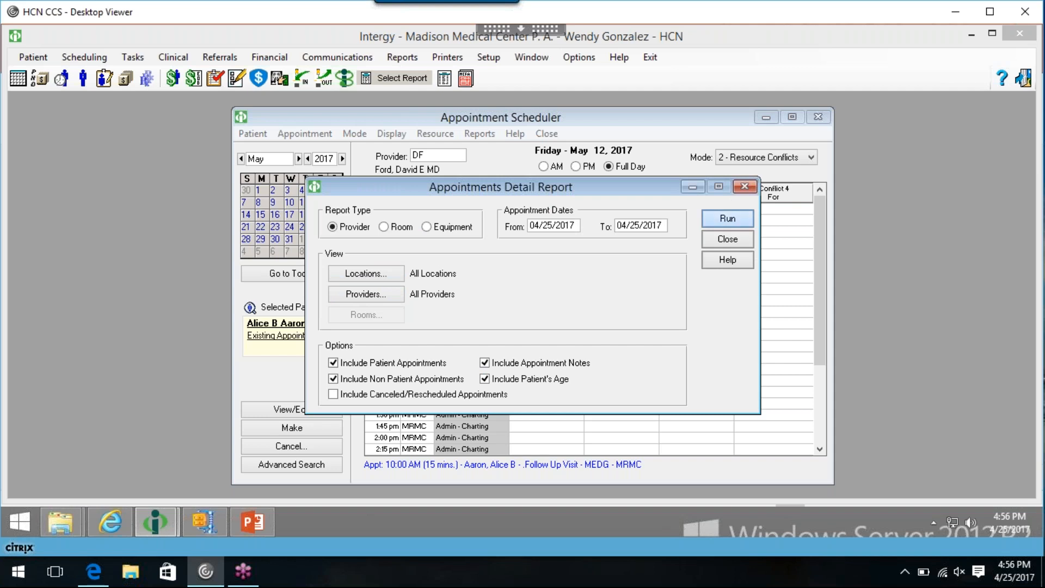
pyautogui.click(728, 218)
pyautogui.click(712, 268)
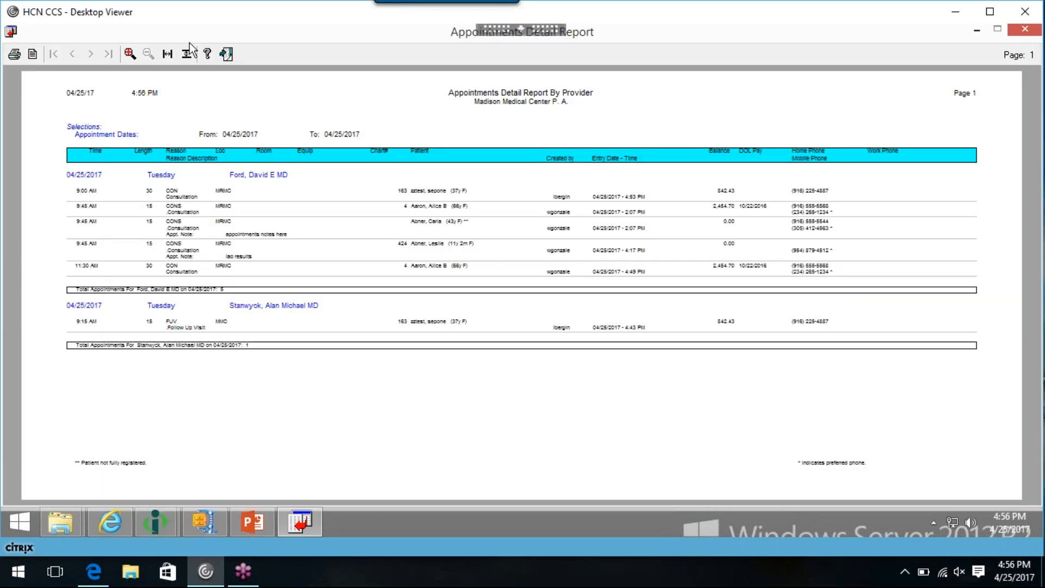
pyautogui.click(136, 56)
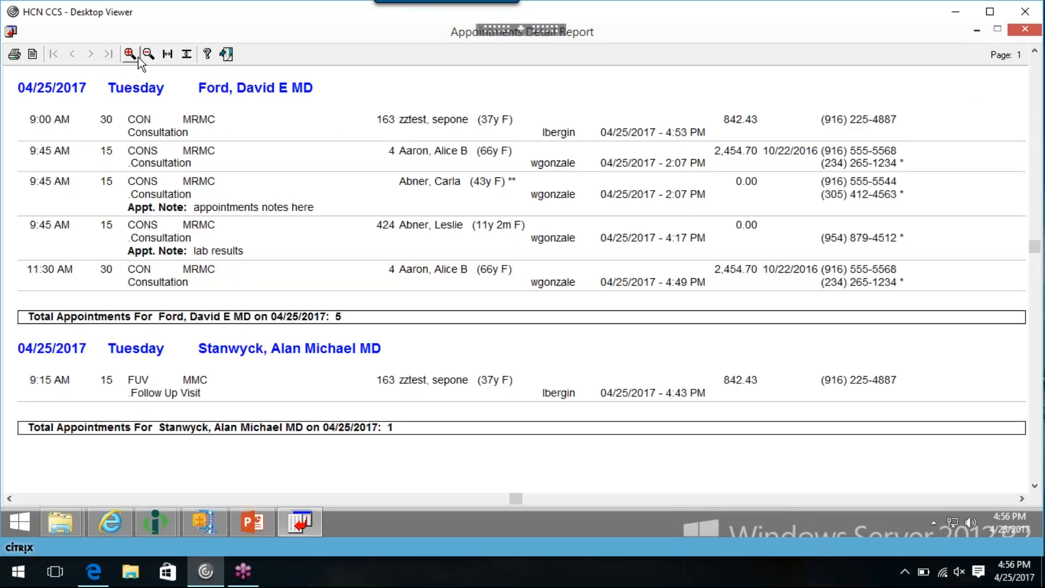
pyautogui.click(227, 53)
# - Run the Daily Eligibility Report for 04/25/2017 in preview with status All, view it and close it
pyautogui.click(504, 134)
pyautogui.moveTo(485, 136)
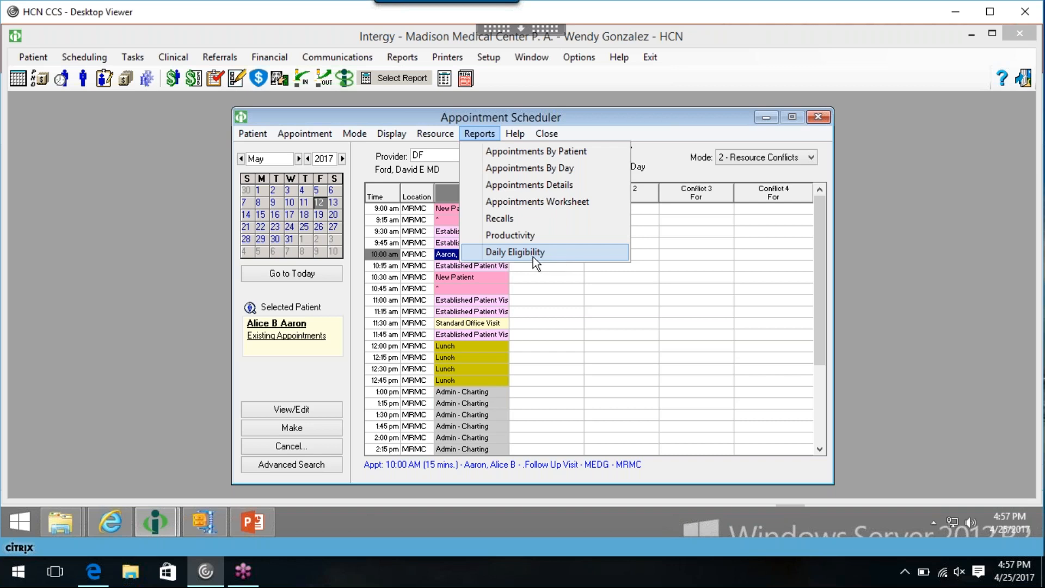
pyautogui.click(533, 253)
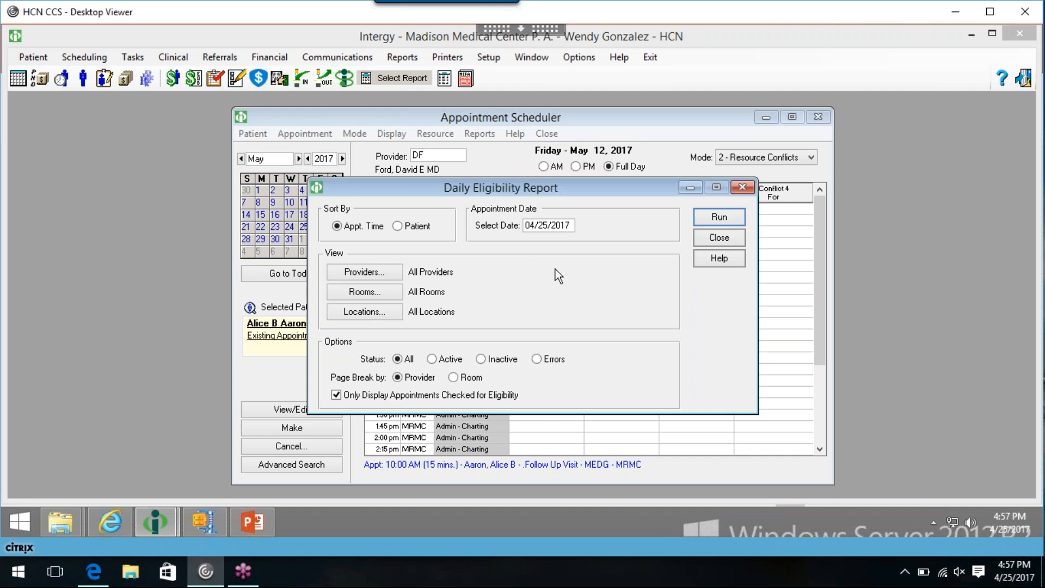
pyautogui.click(733, 218)
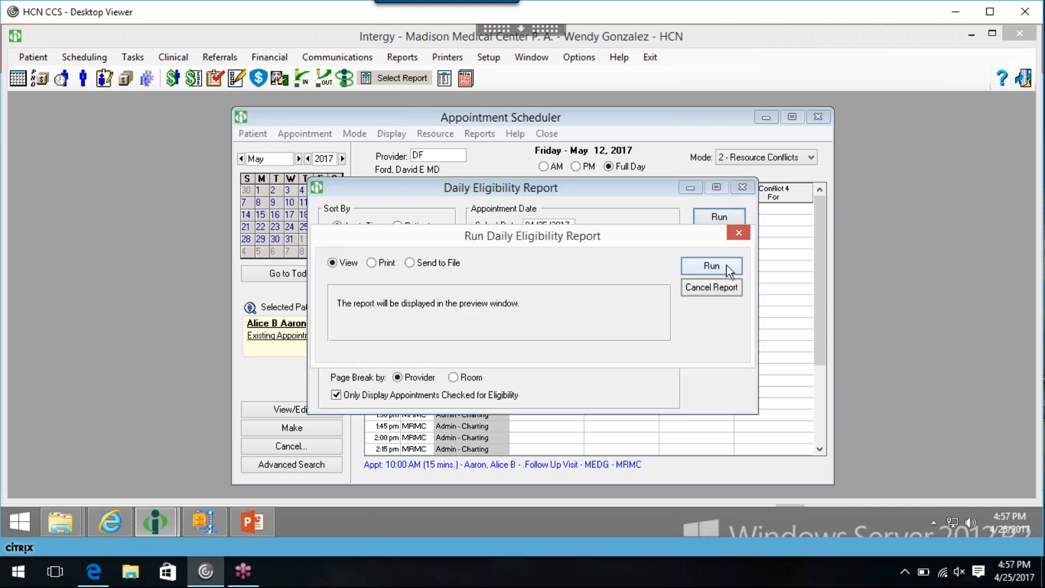
pyautogui.click(727, 267)
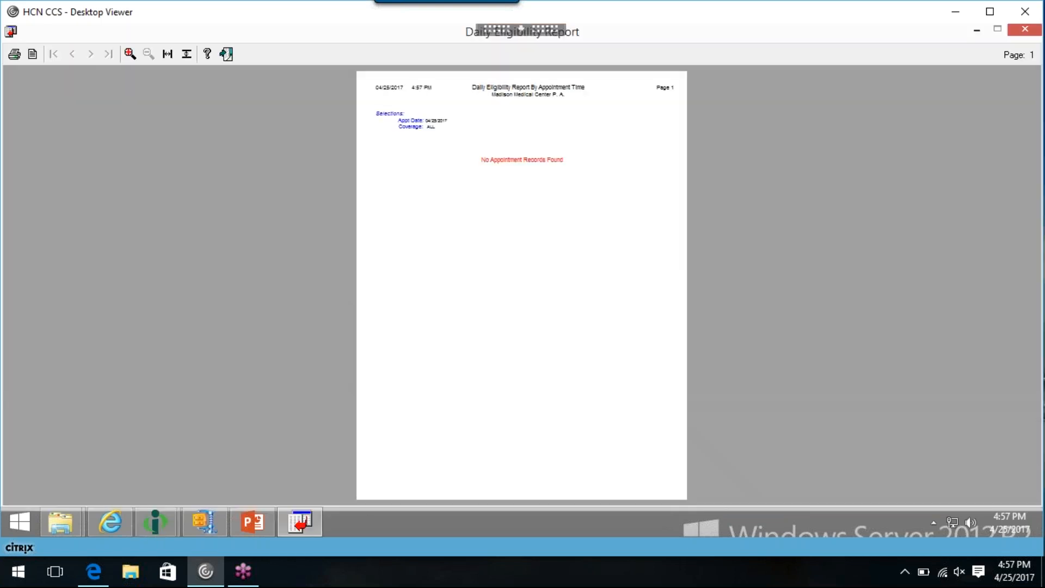
pyautogui.click(130, 54)
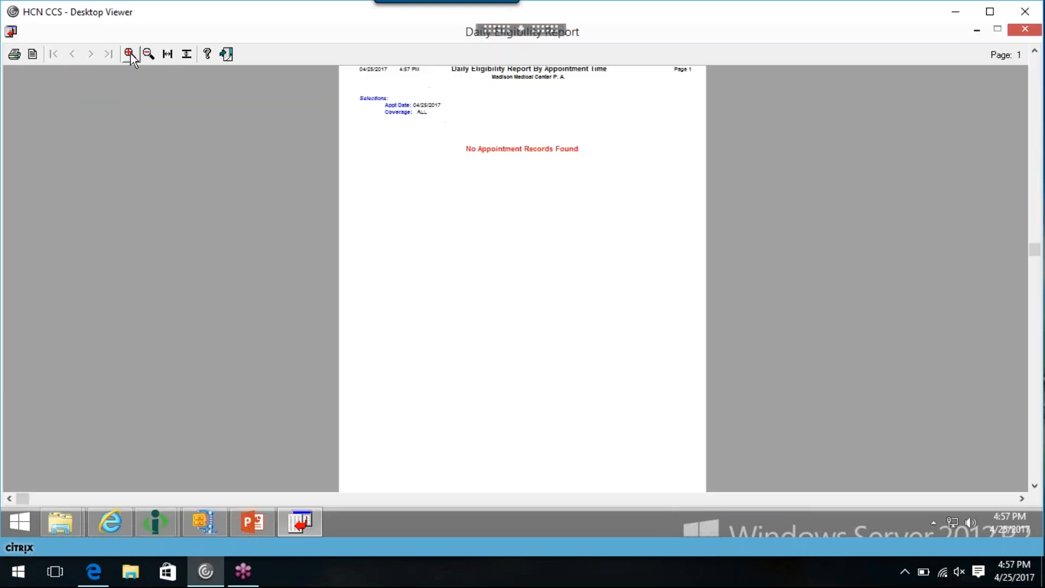
pyautogui.scroll(3, 649, 113)
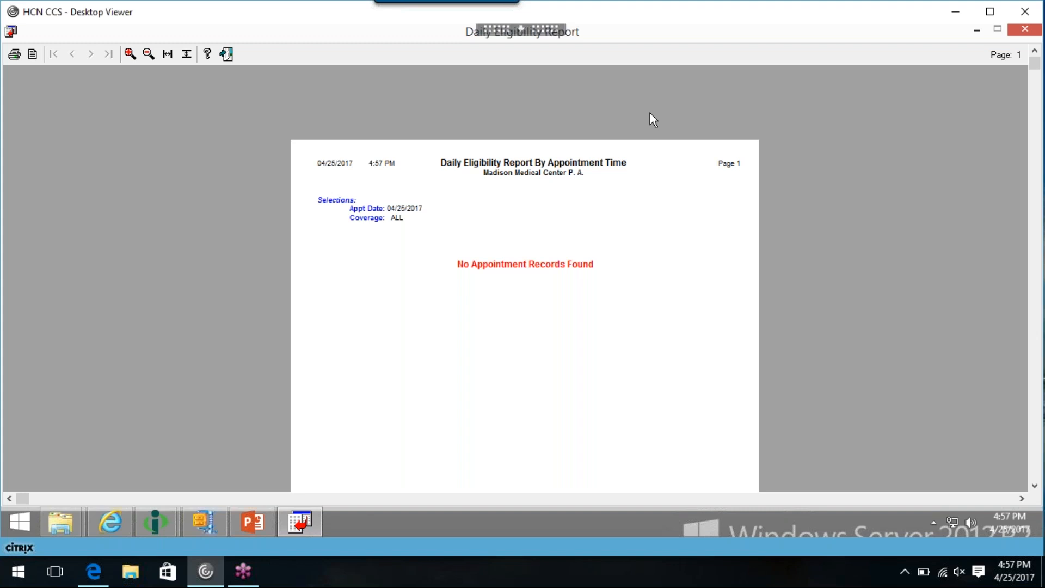
pyautogui.press('Escape')
pyautogui.click(638, 123)
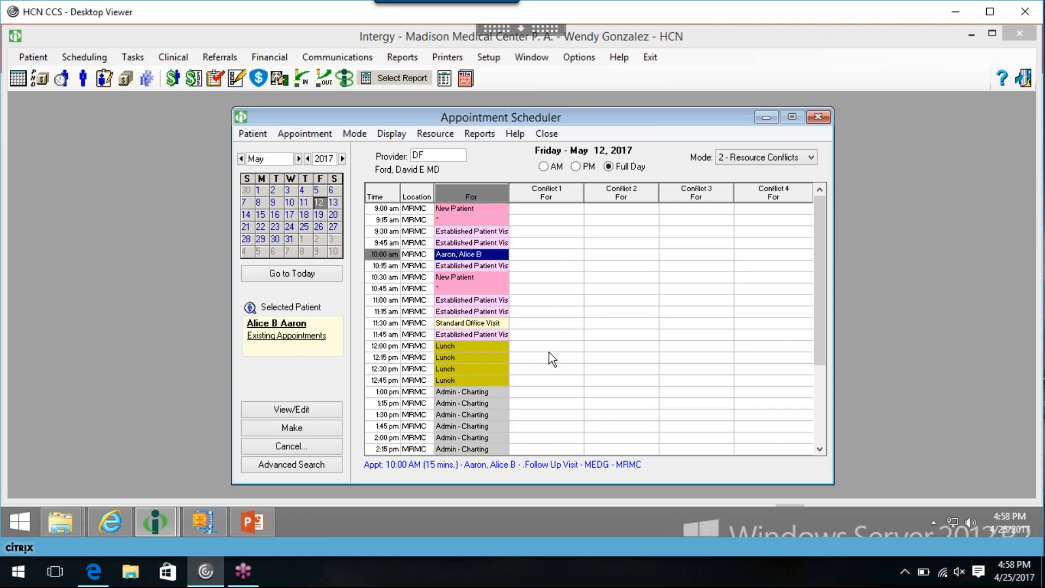
# - Minimize the Appointment Scheduler and list the Scheduling category in the report selection window
pyautogui.click(765, 117)
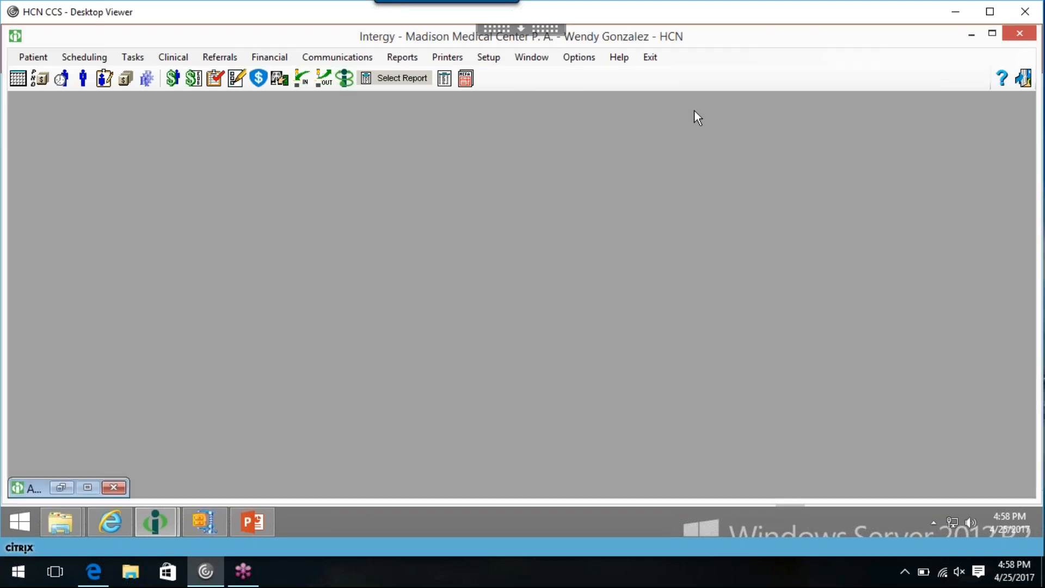
pyautogui.click(400, 59)
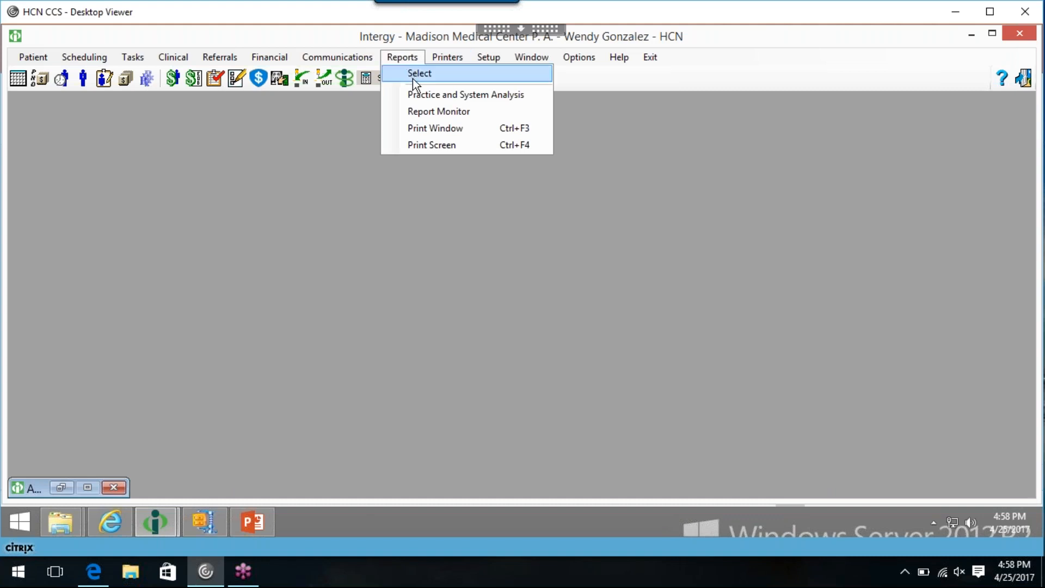
pyautogui.click(414, 75)
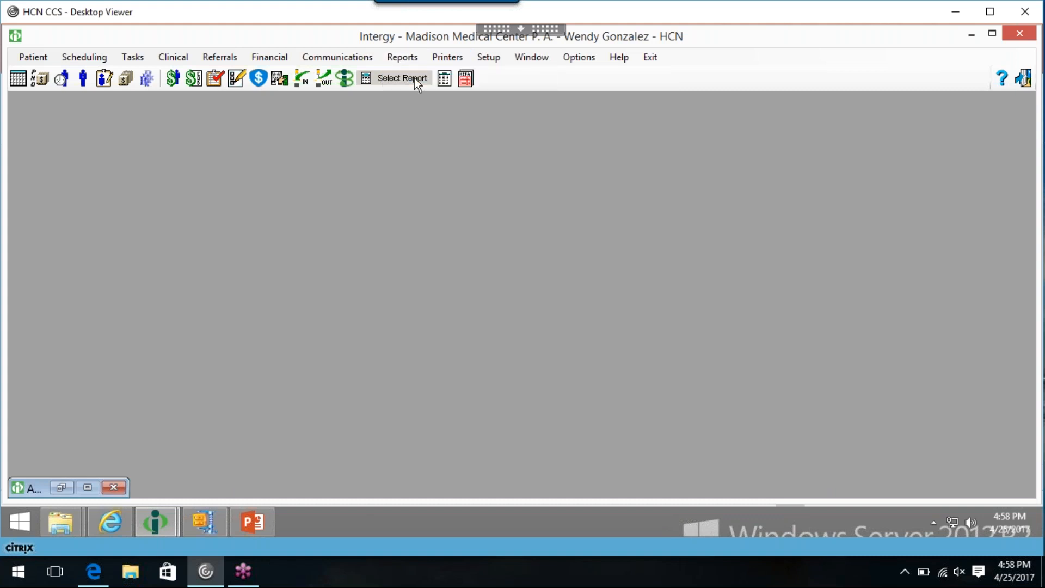
pyautogui.click(403, 56)
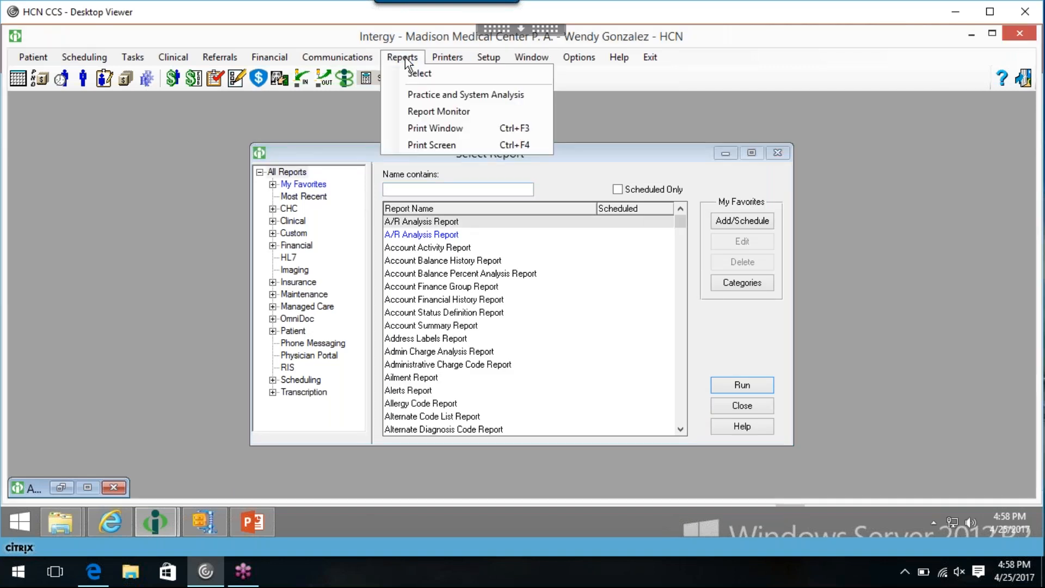
pyautogui.click(620, 165)
pyautogui.click(300, 380)
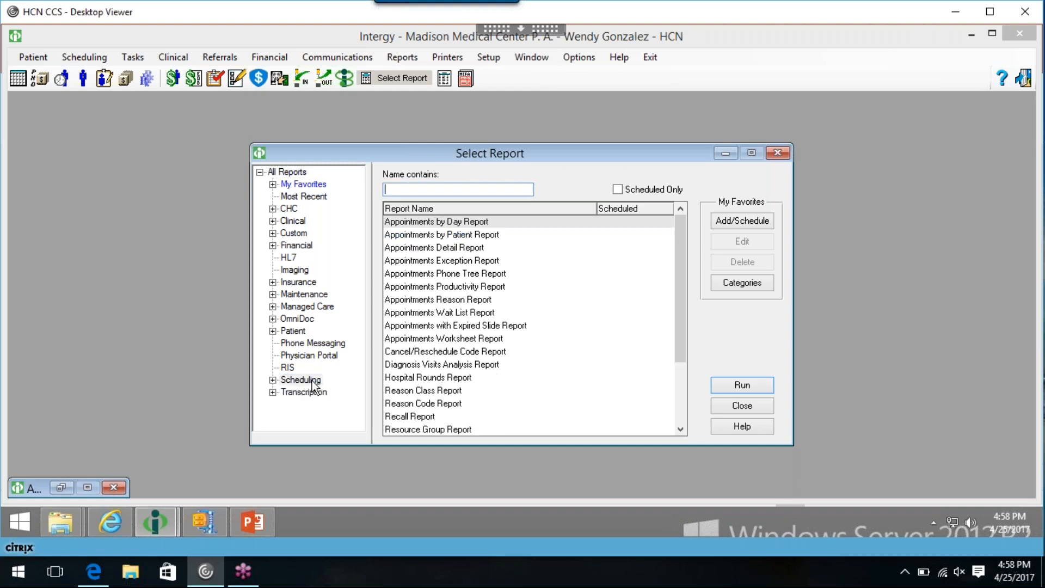
# - Run the Appointments with Expired Slide Report in preview from 04/25/2017 to 07/12/2017 for all locations
pyautogui.click(508, 325)
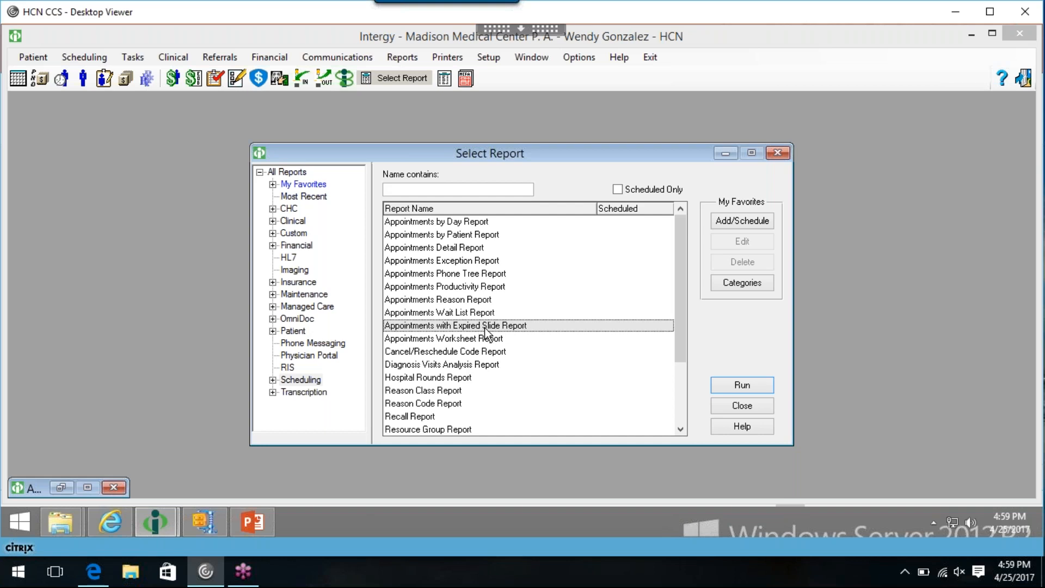
pyautogui.doubleClick(485, 326)
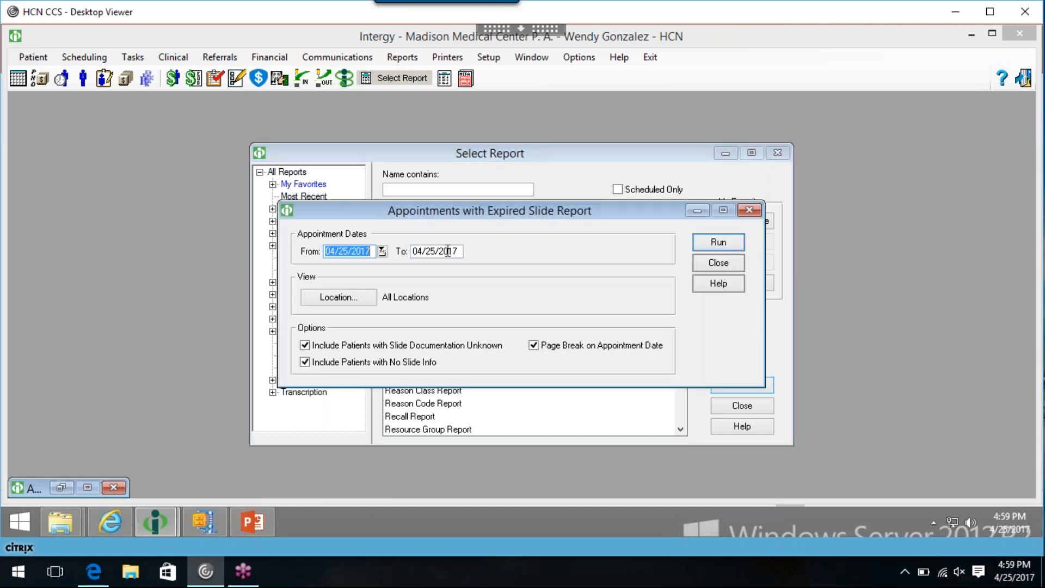
pyautogui.click(468, 252)
pyautogui.click(523, 243)
pyautogui.click(523, 242)
pyautogui.click(523, 243)
pyautogui.click(481, 357)
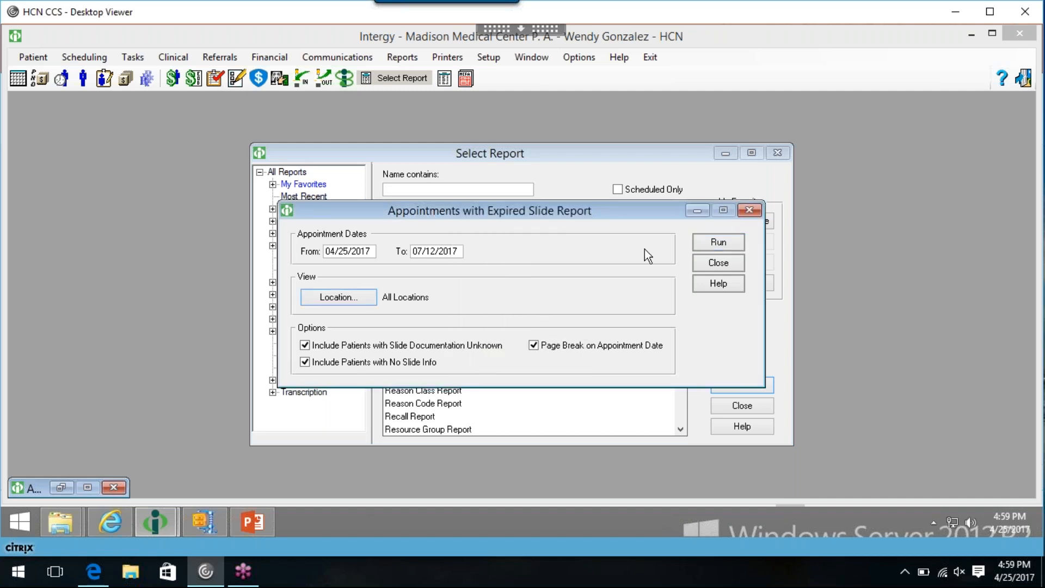
pyautogui.click(705, 246)
pyautogui.click(703, 264)
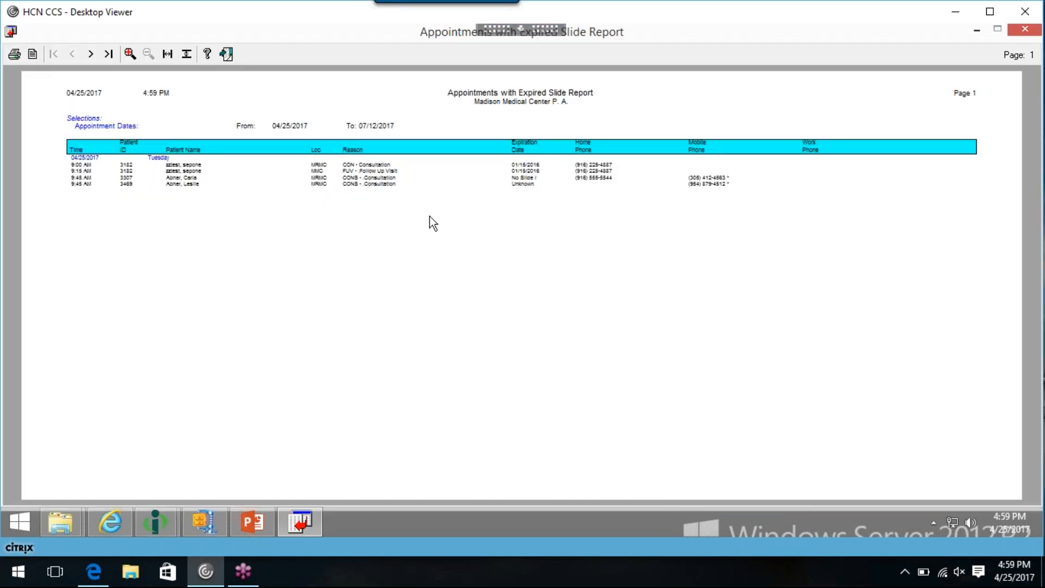
# - Examine the slide expiration dates of the listed appointments in the report preview, and close the preview
pyautogui.click(134, 54)
pyautogui.scroll(4, 287, 160)
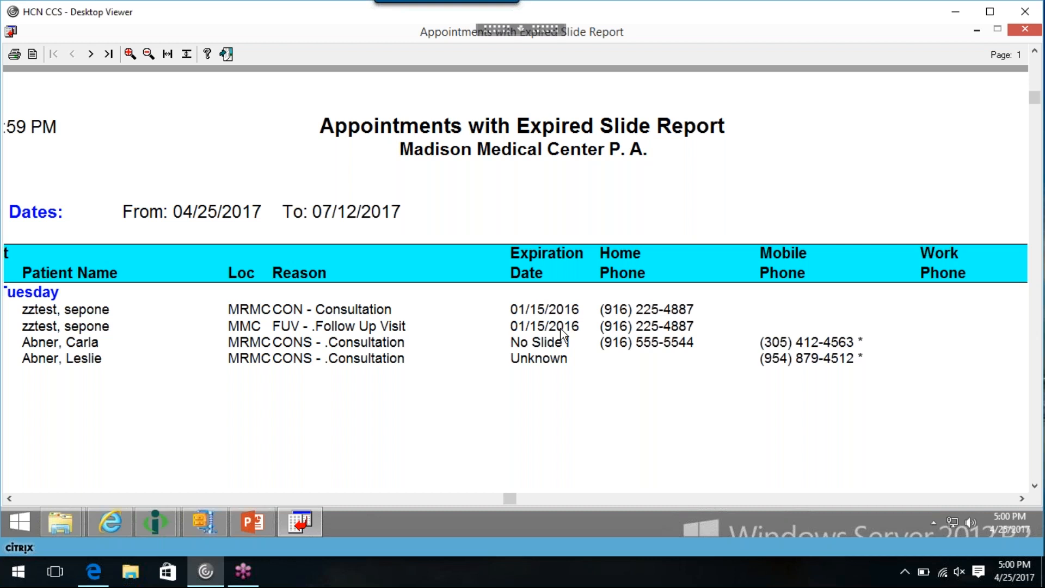
pyautogui.click(149, 56)
pyautogui.click(148, 57)
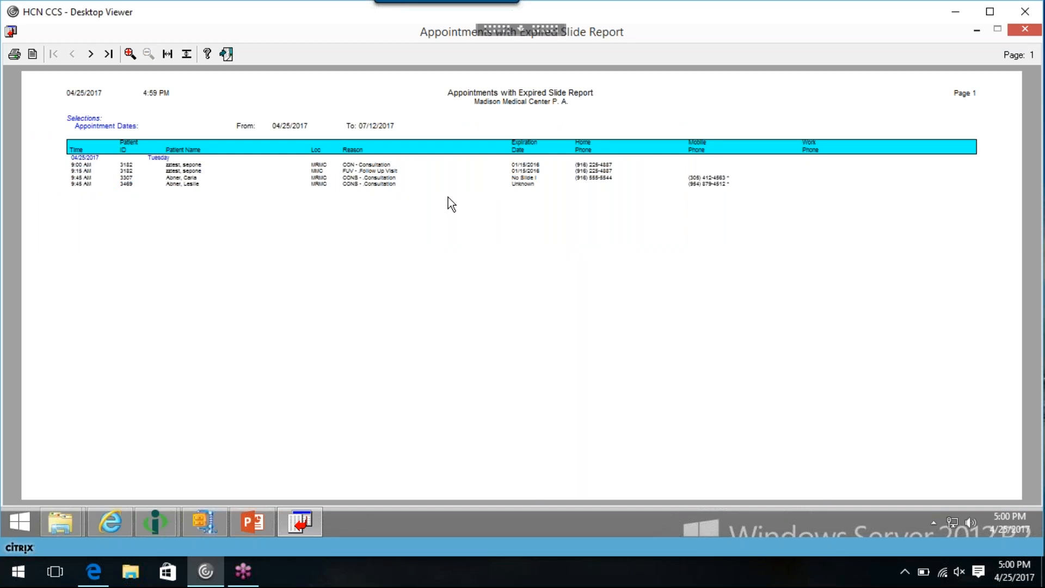
pyautogui.press('Escape')
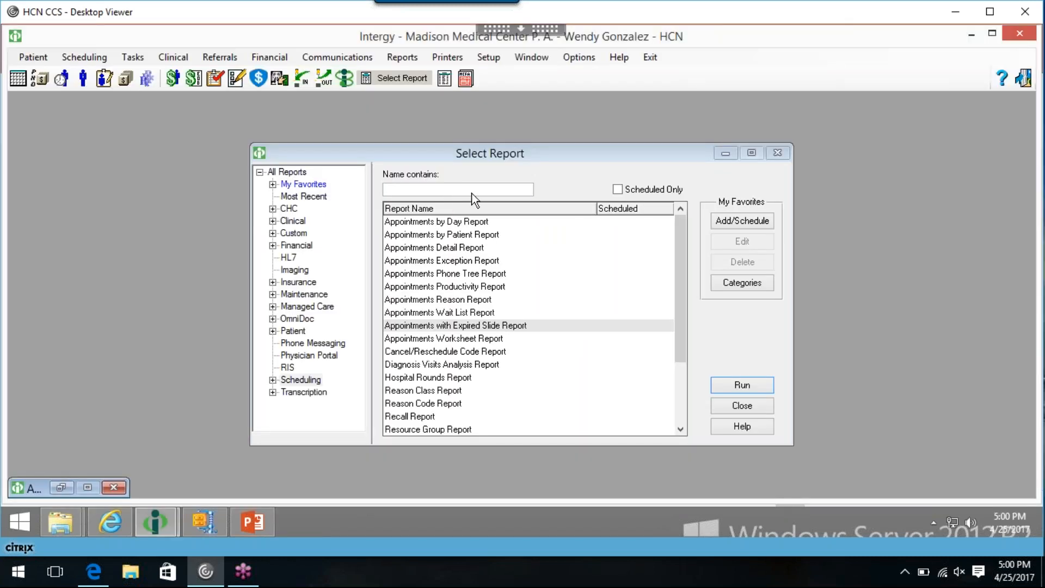